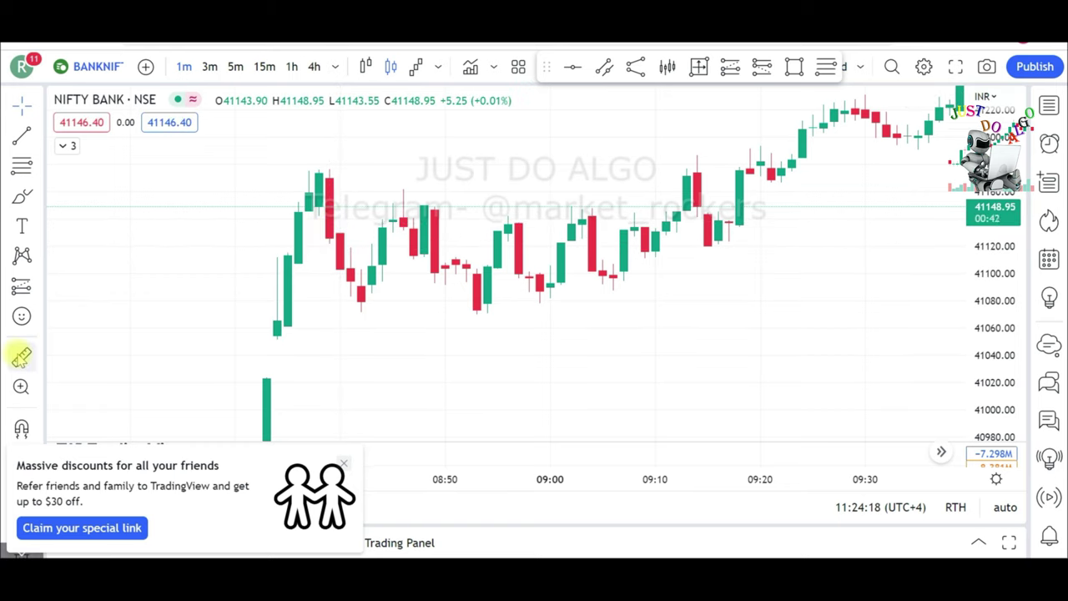
Measure the price drop across the 08:41 to 08:46 candles on the NIFTY BANK one-minute chart, then clear the measurement.
left_click(21, 356)
left_click(346, 243)
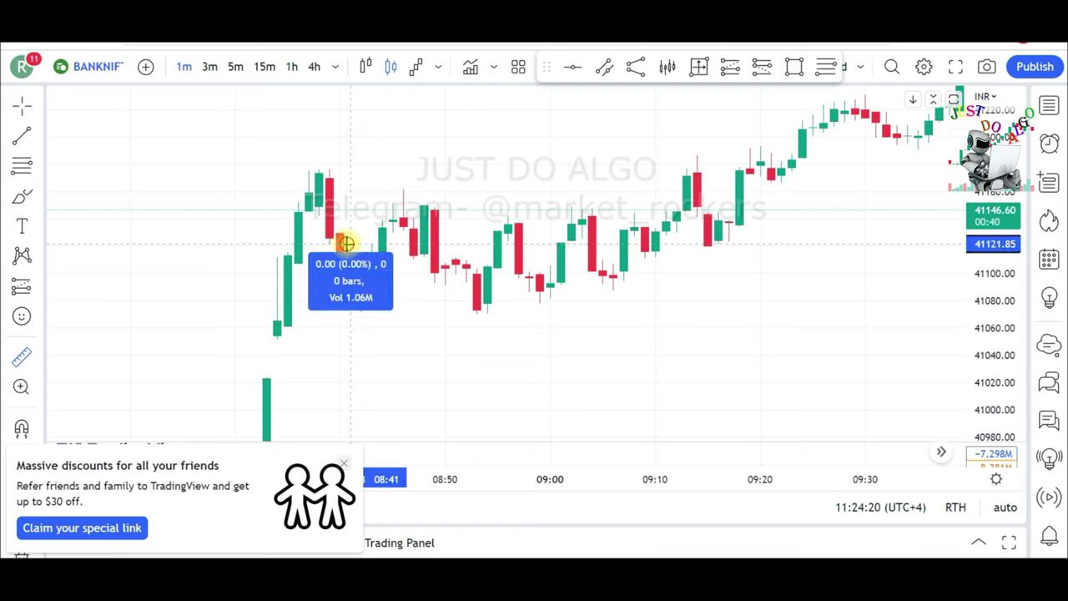
left_click(406, 311)
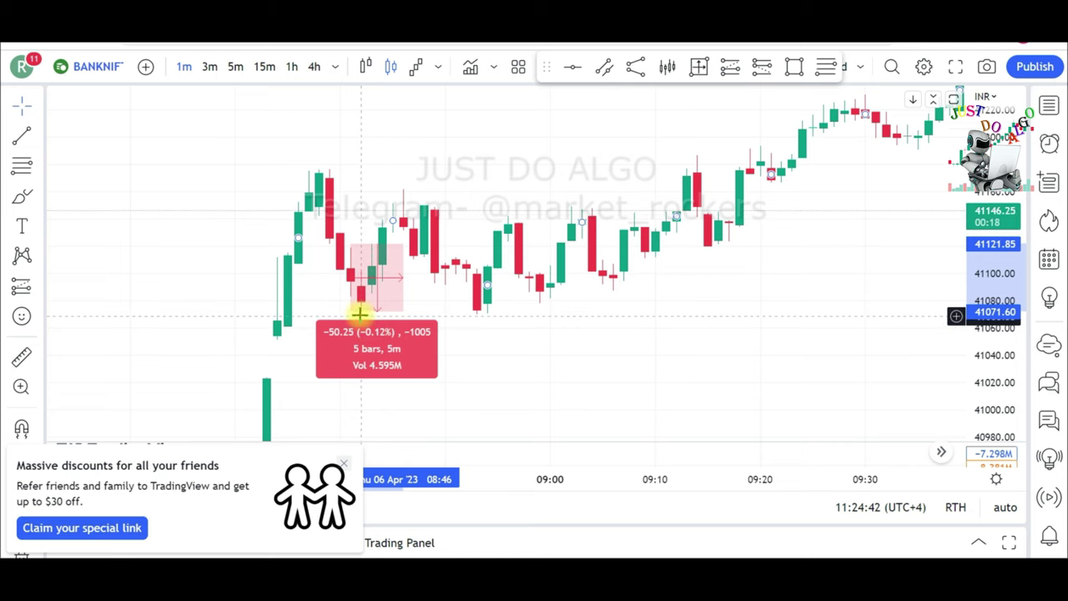
left_click(477, 334)
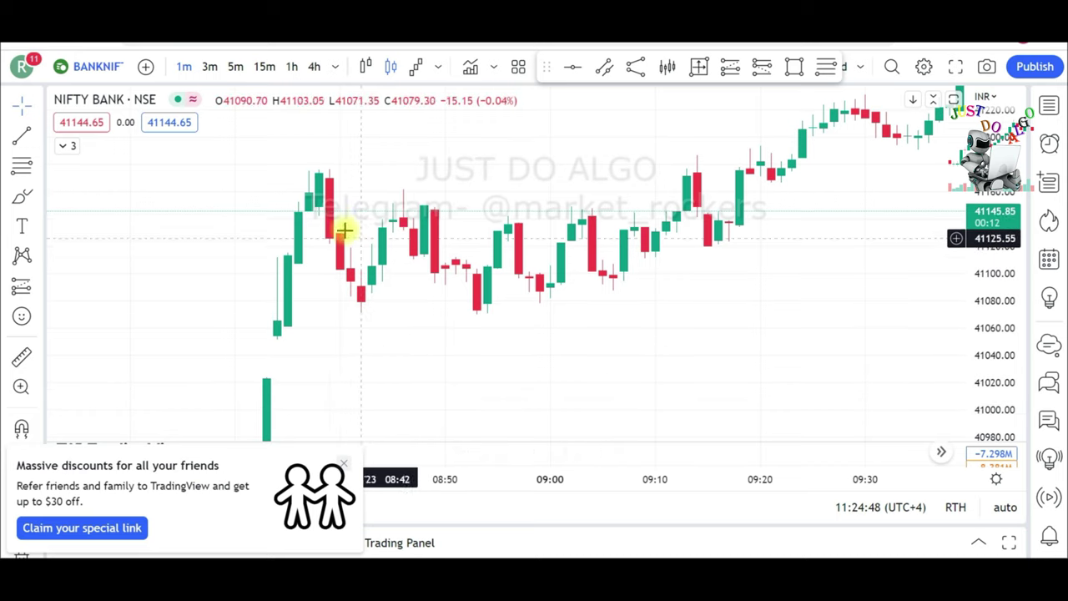
Measure the price range around the 08:55 low on the NIFTY BANK chart and clear the measurement.
left_click(21, 356)
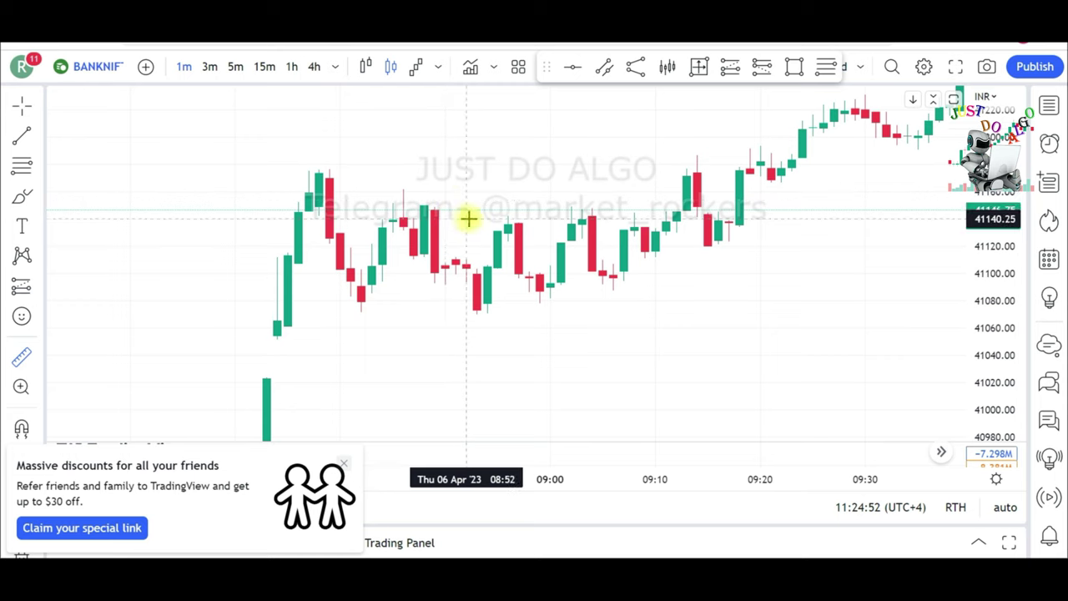
left_click(498, 321)
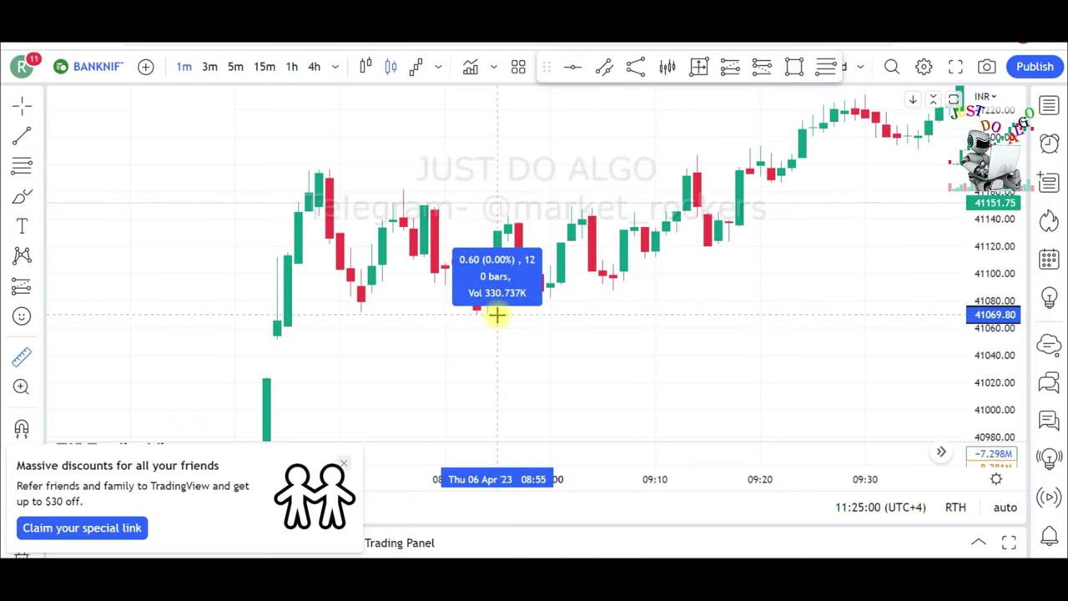
left_click(495, 314)
left_click(559, 350)
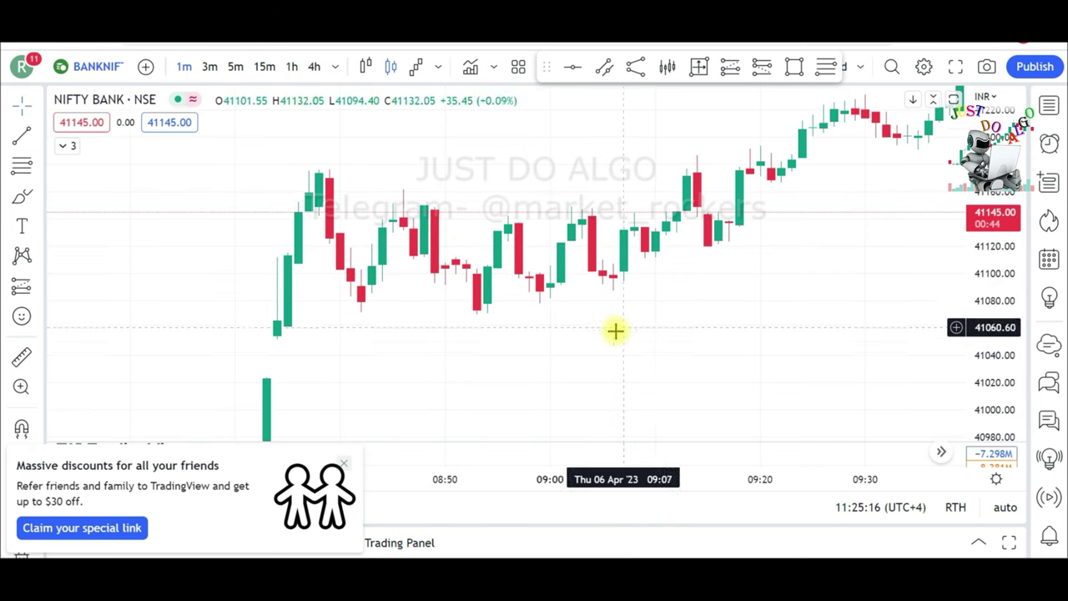
left_click_drag(605, 335, 548, 362)
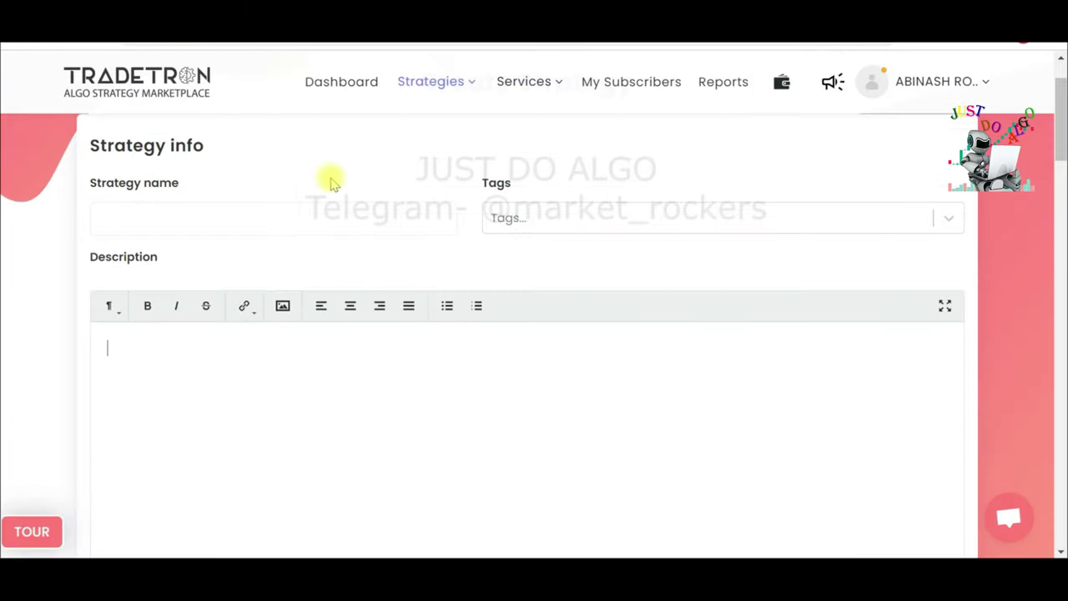
In Tradetron, name the strategy TRAFFIC SIGNAL CONTROLLER and set up three empty AND condition rows for the Set 1 entry.
left_click(223, 213)
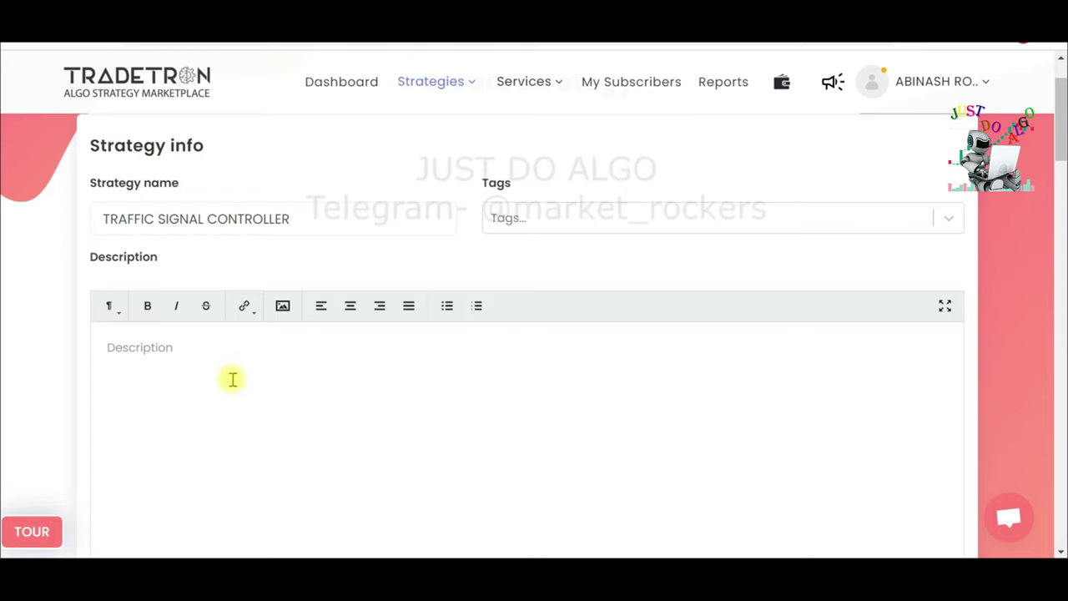
scroll(233, 379, "down", 10)
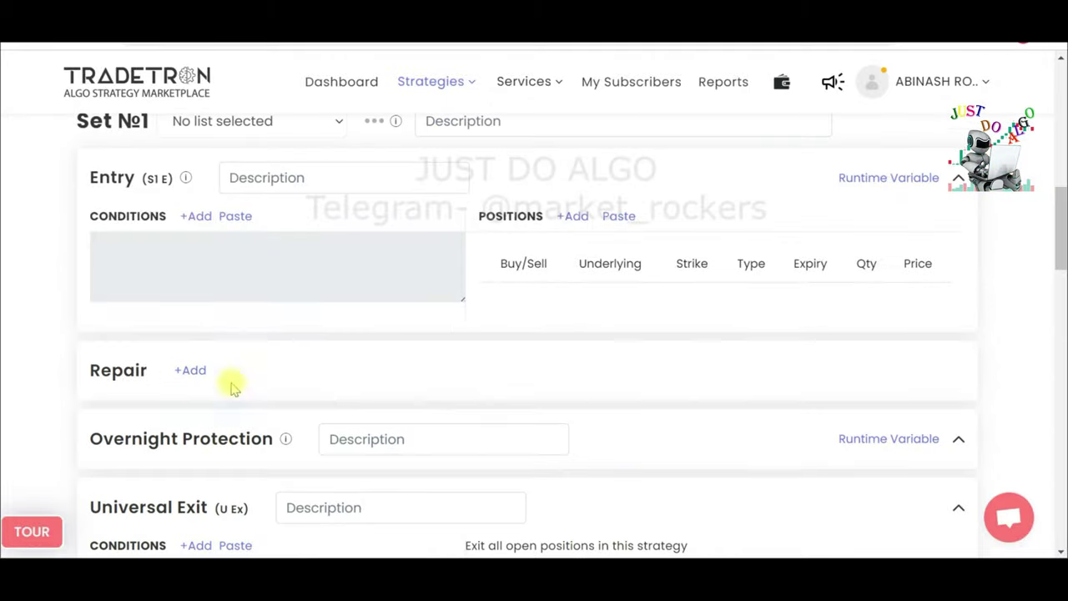
left_click(197, 214)
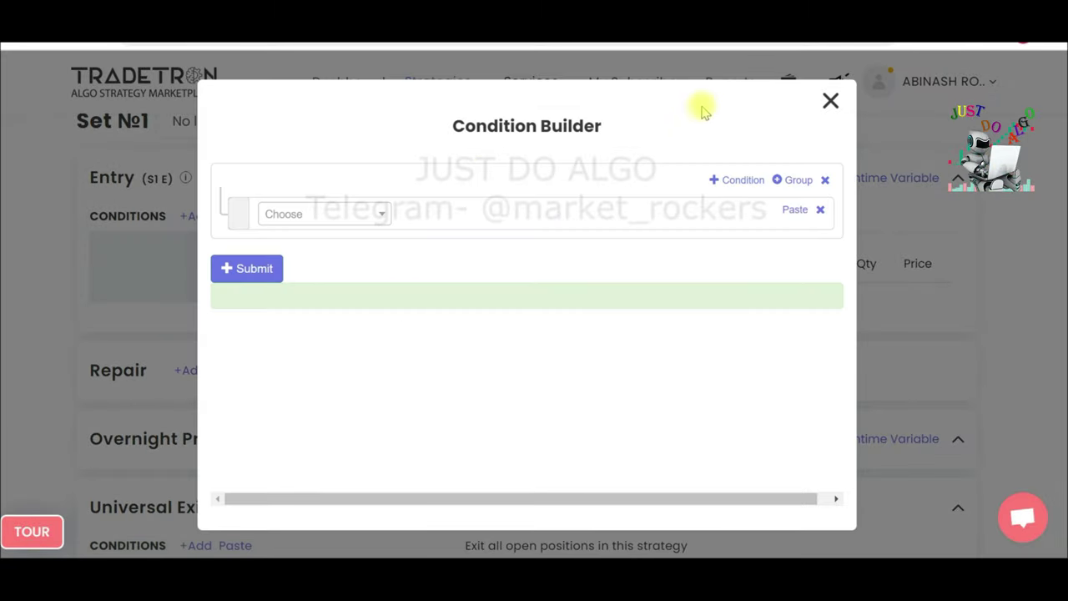
left_click(739, 181)
left_click(739, 183)
left_click(741, 188)
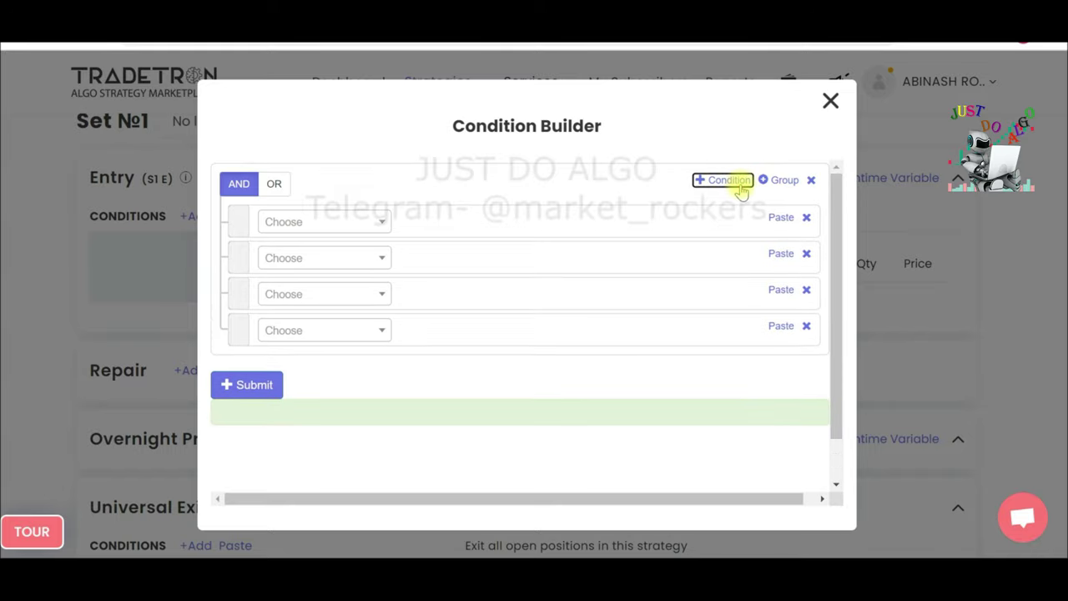
left_click(807, 325)
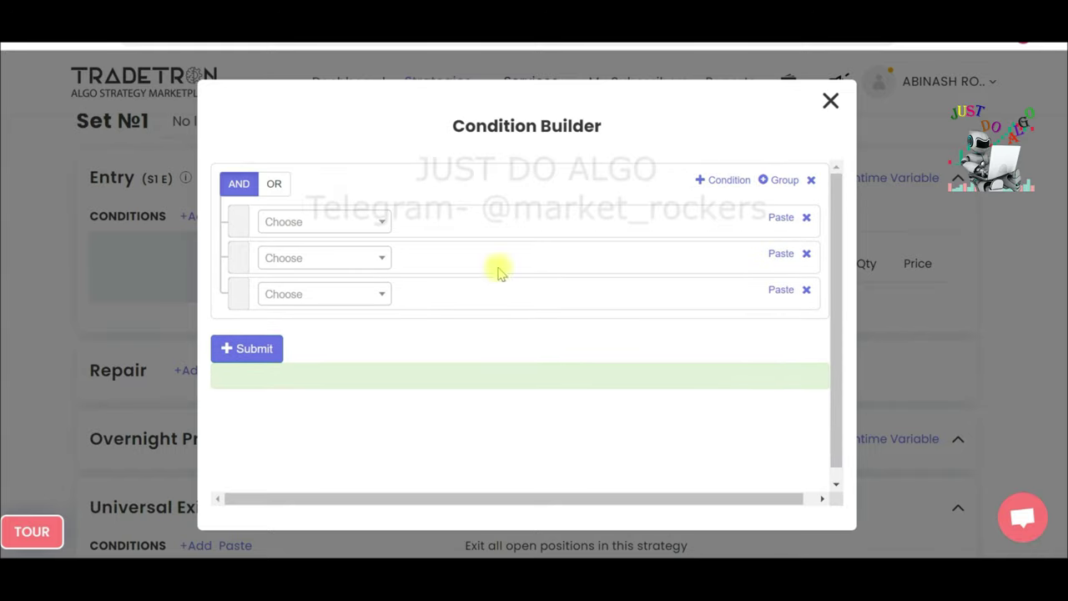
Start the first entry condition with the DateTime keyword Time, using NSE as the exchange.
left_click(342, 224)
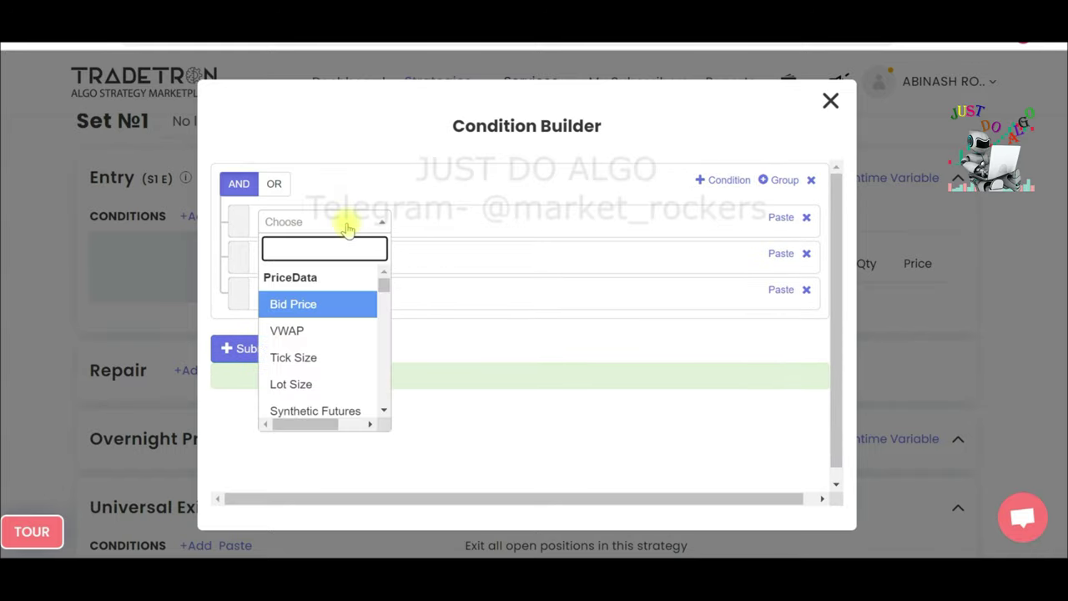
type("NSE")
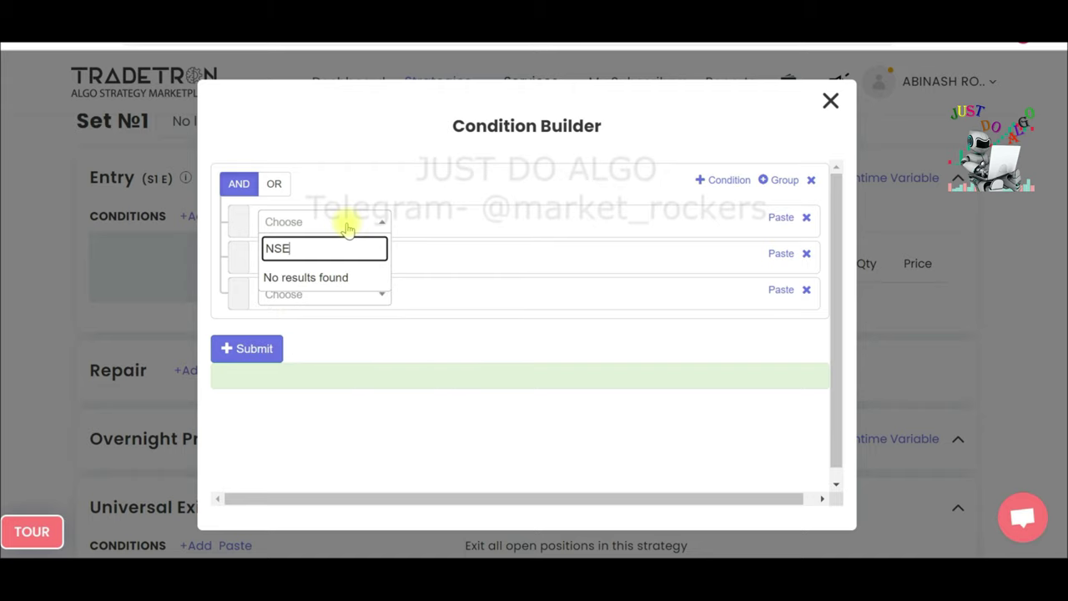
key("BackSpace")
key("BackSpace")
key("BackSpace")
type("TIME")
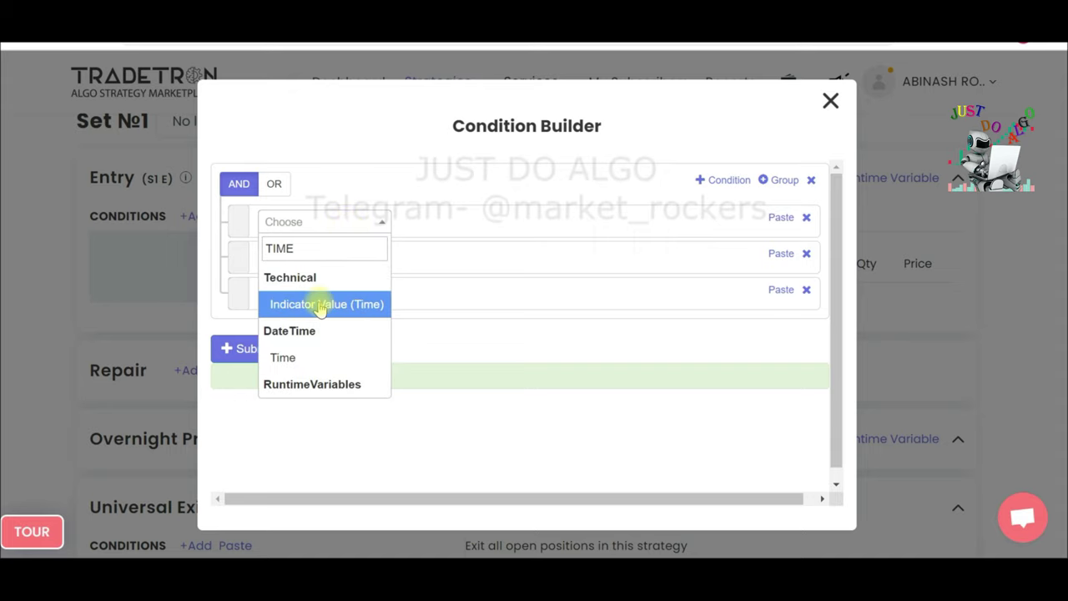
left_click(284, 357)
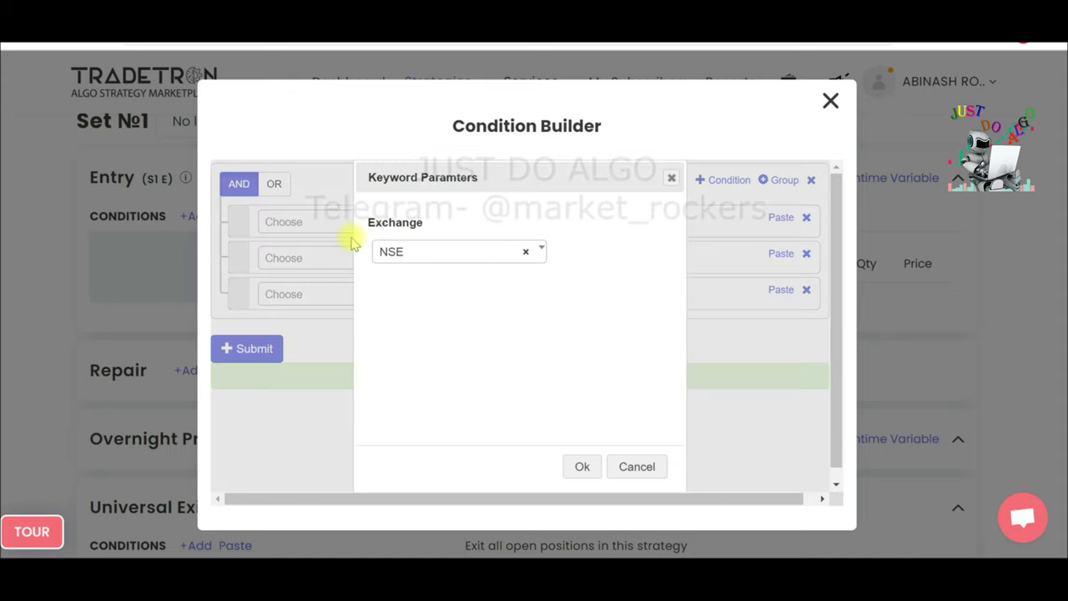
left_click(580, 472)
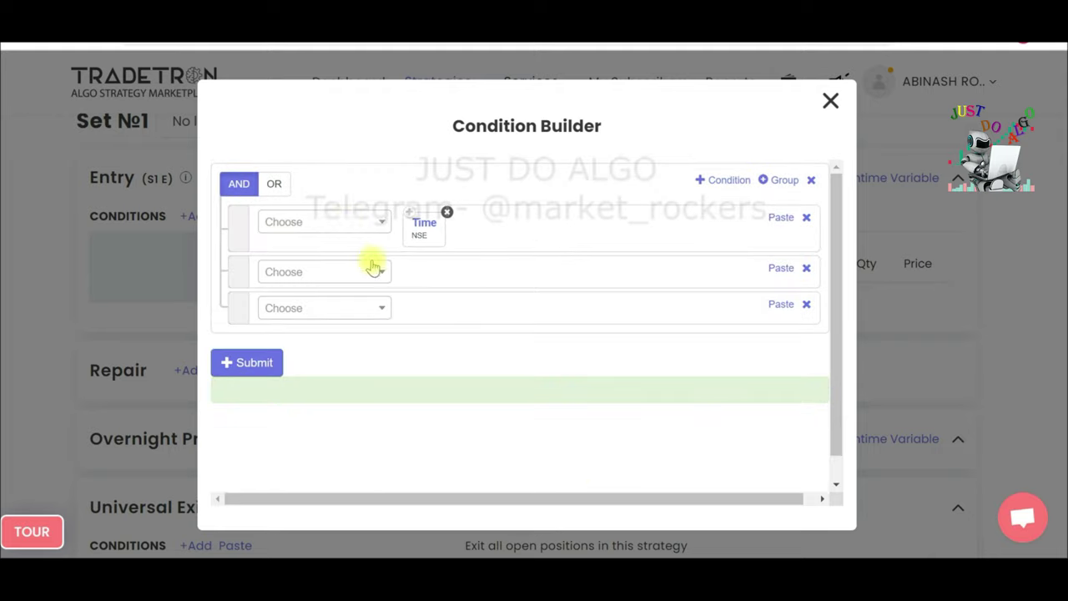
Complete the first entry condition with the > comparison and the Math keyword Number set to 0916.
left_click(334, 236)
type(">")
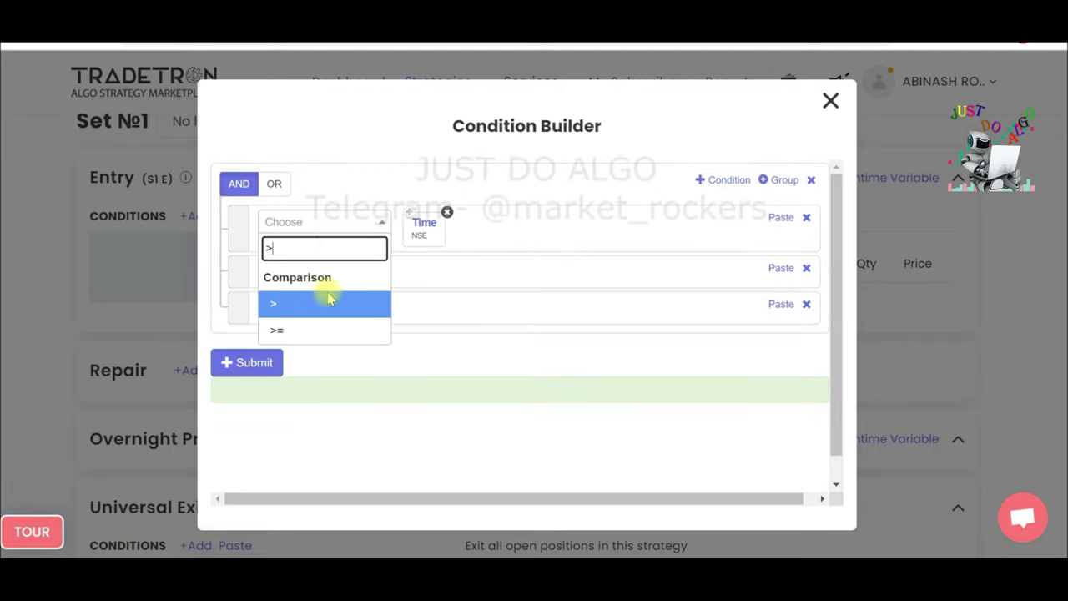
left_click(327, 308)
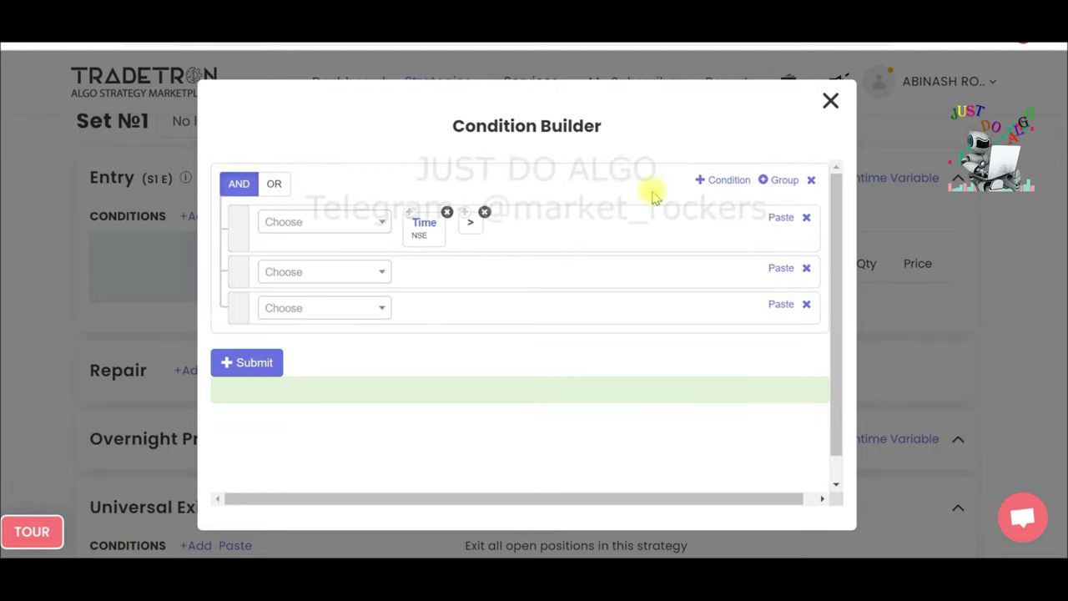
left_click(296, 224)
type("NNUMB")
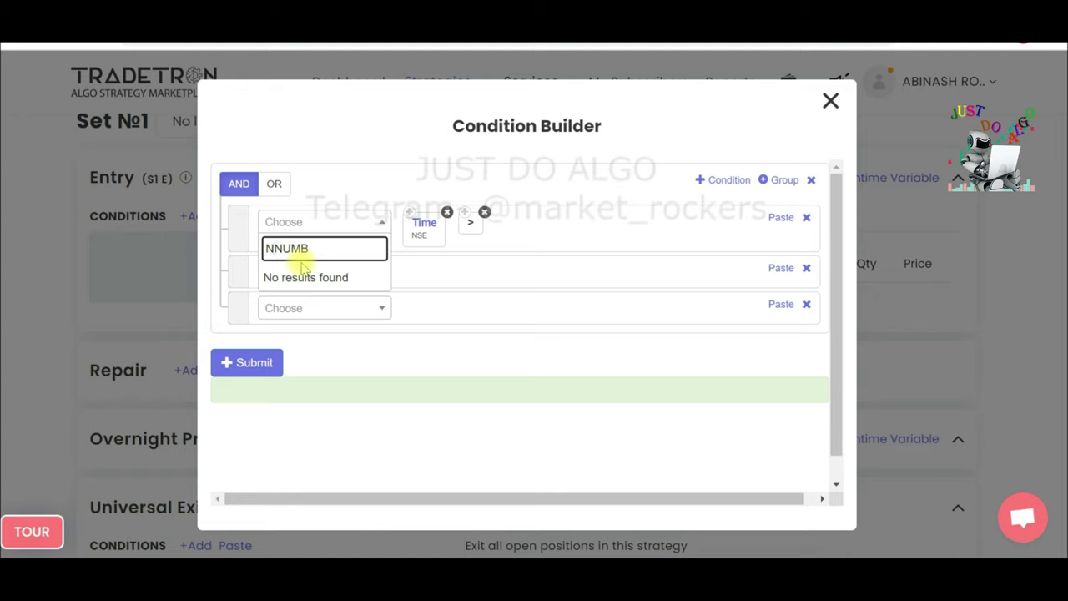
key("Home")
key("Delete")
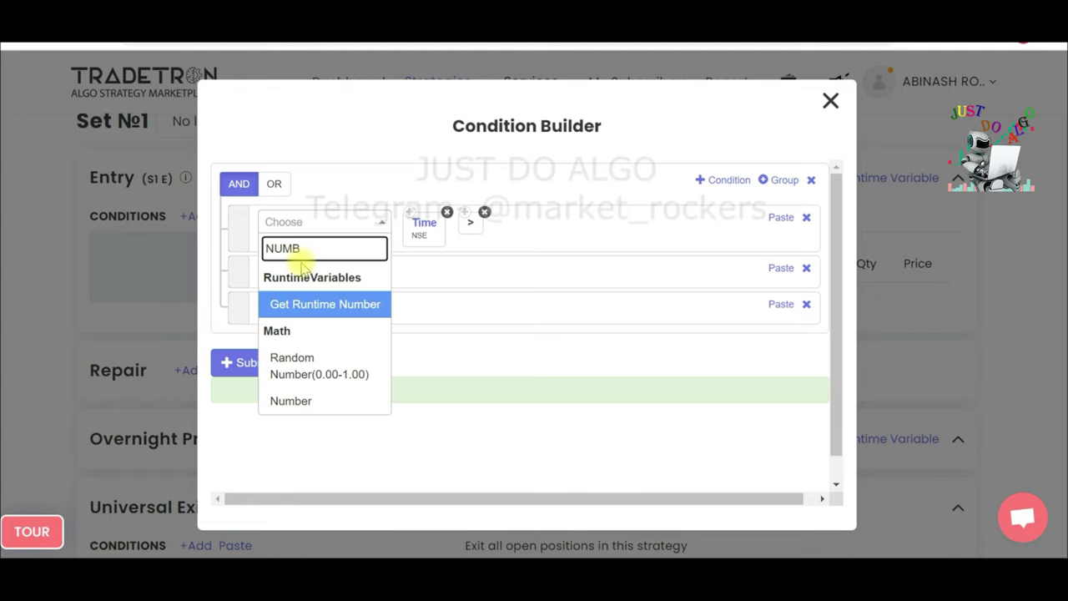
left_click(291, 399)
double_click(424, 245)
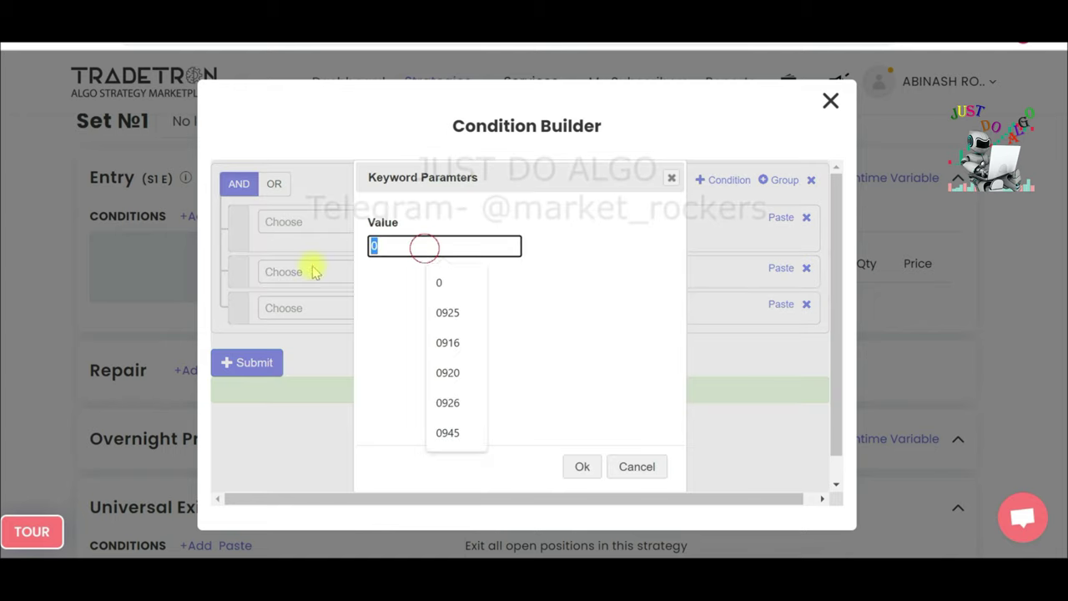
type("09")
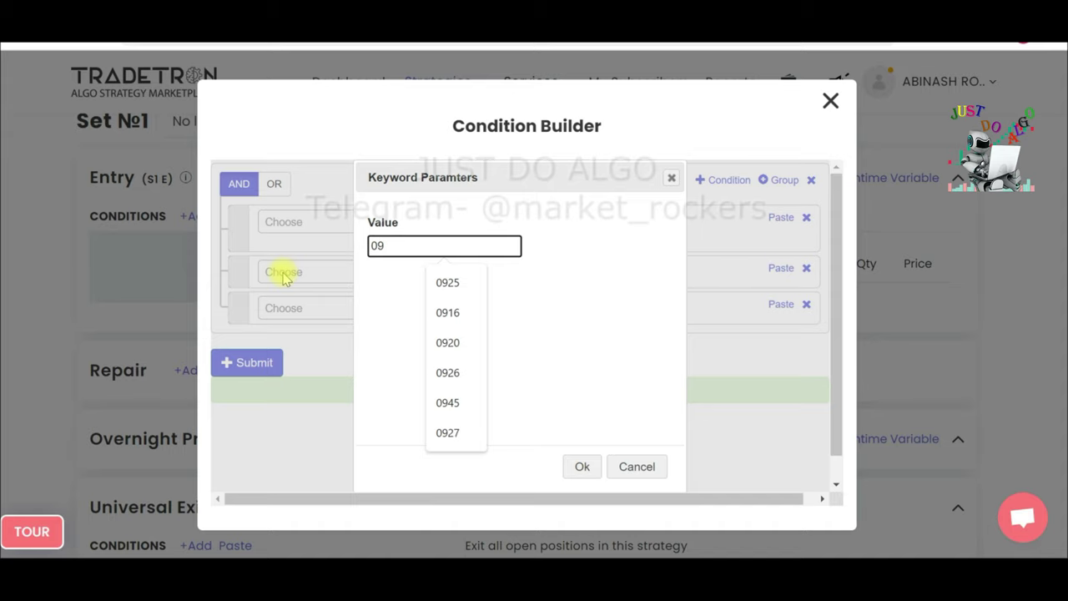
type("16")
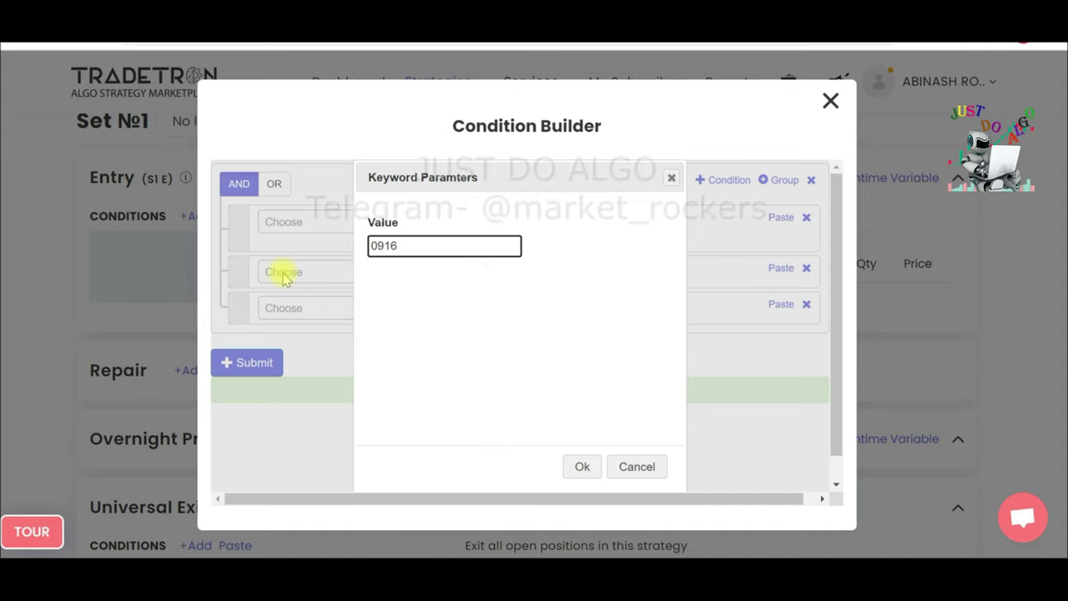
left_click(578, 465)
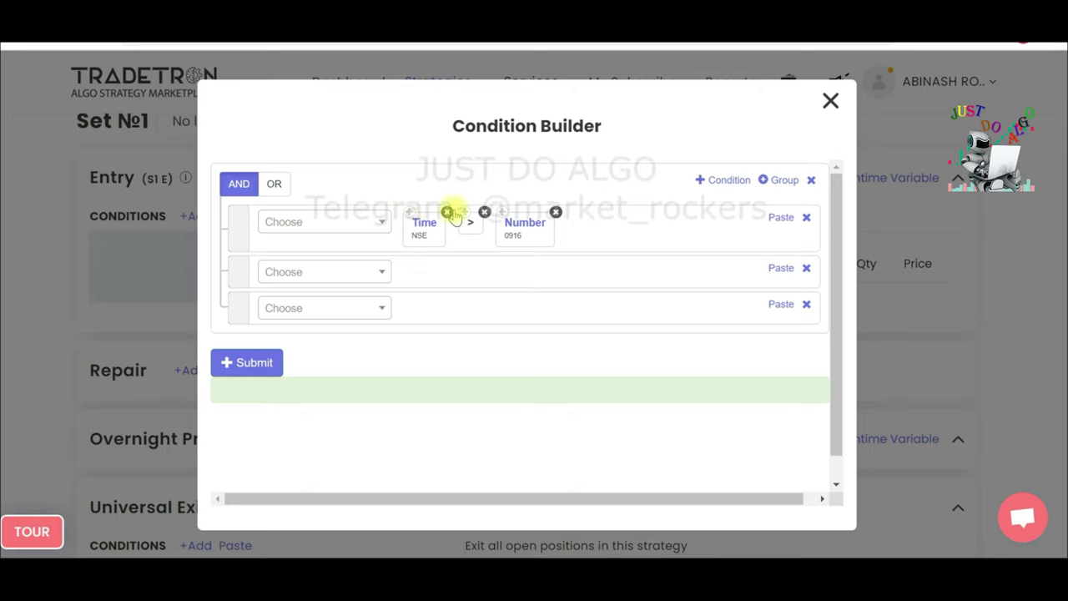
Copy the NSE Time keyword into the second entry condition and add the < comparison after it.
left_click(410, 214)
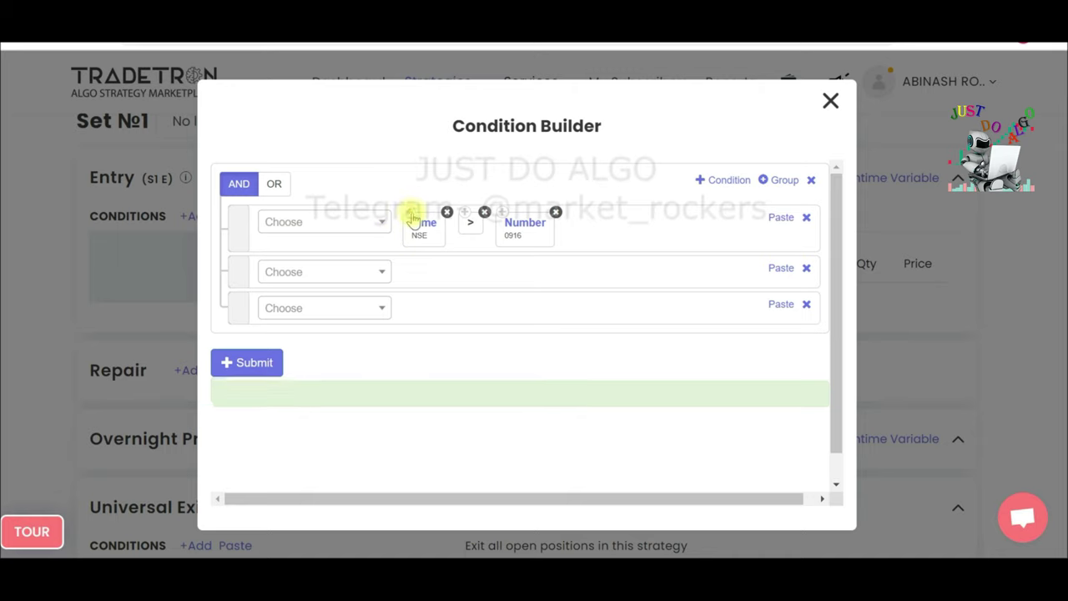
left_click(780, 268)
left_click(465, 215)
type(">")
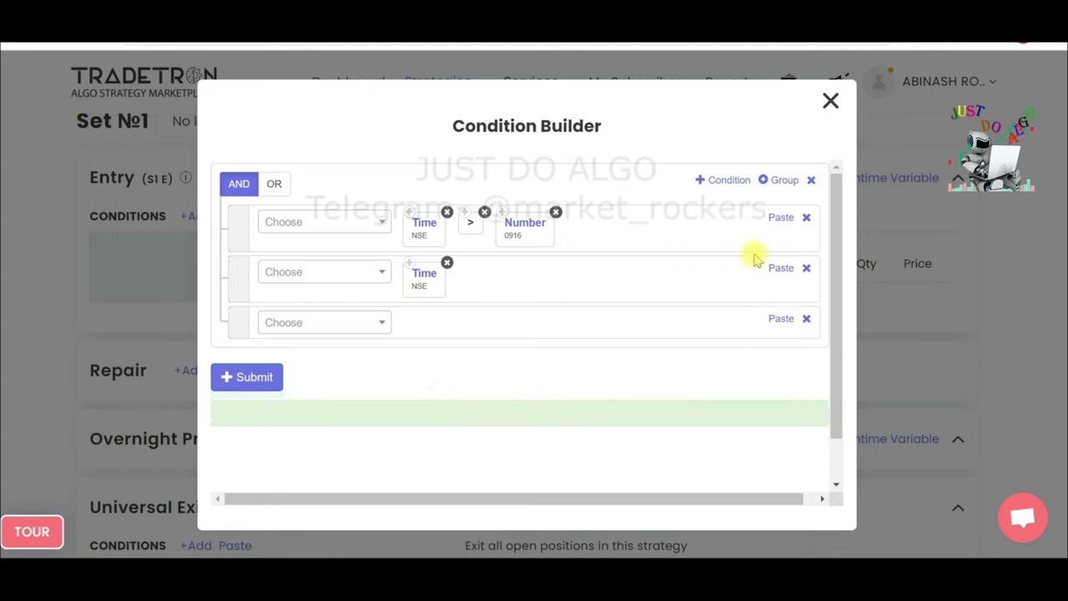
left_click(353, 272)
type("<")
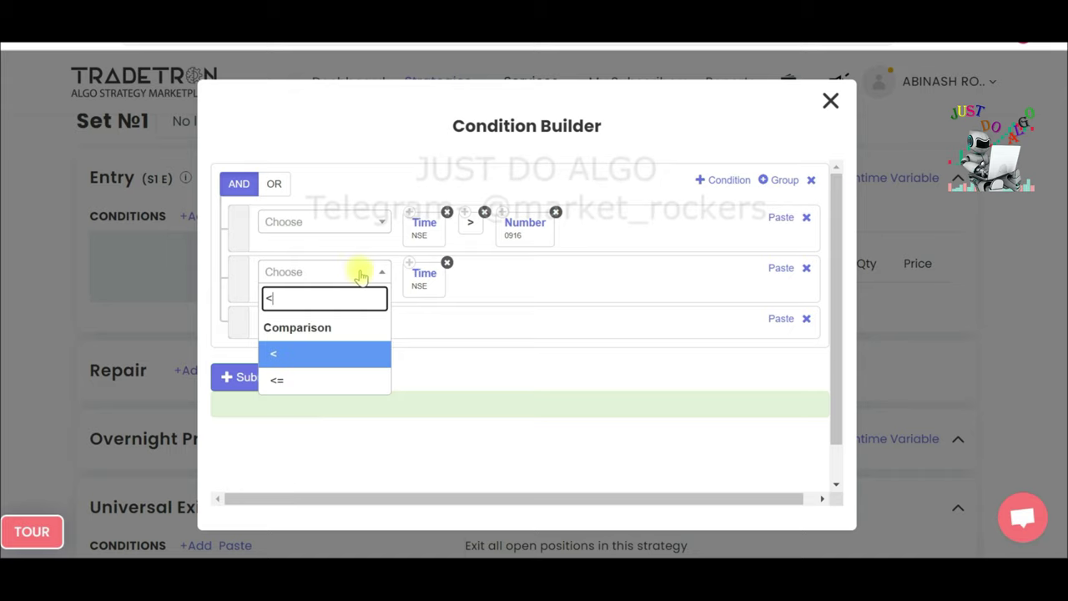
left_click(336, 355)
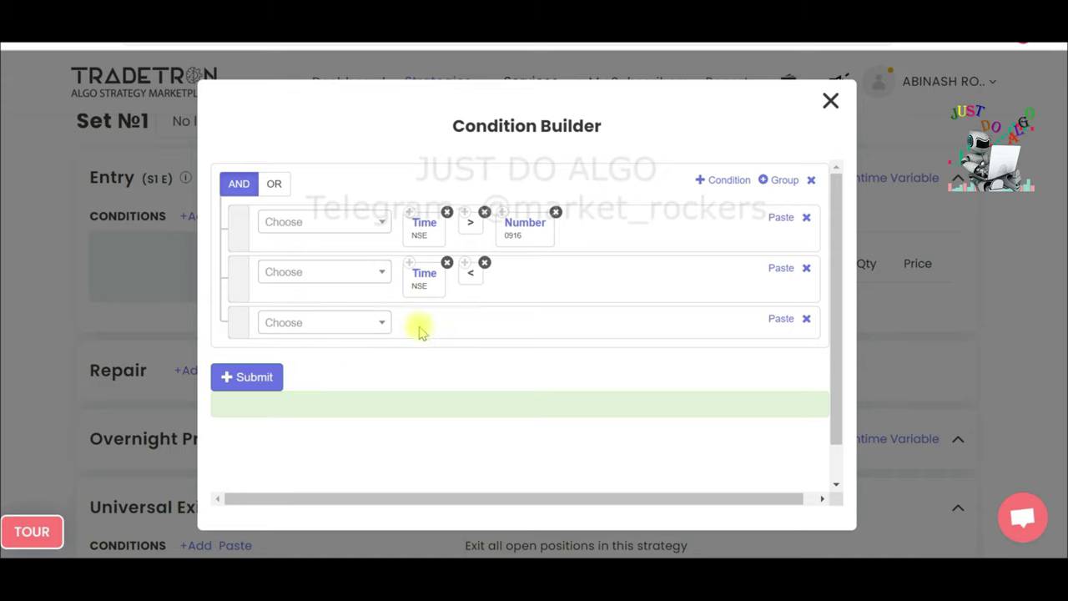
Copy the Number keyword from the first condition into the second one and set its value to 1000.
left_click(498, 215)
left_click(770, 267)
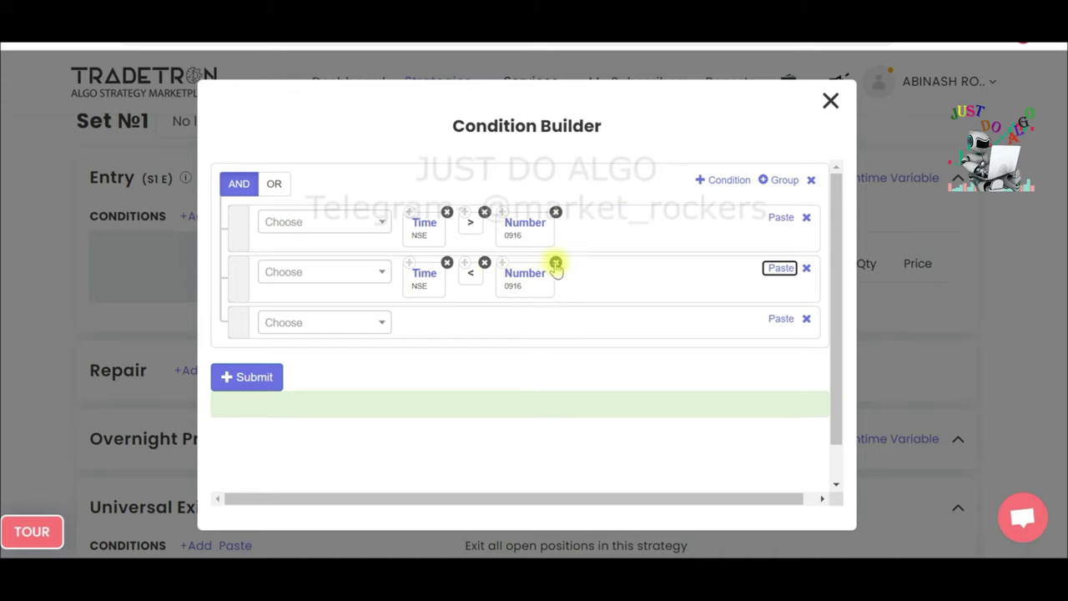
left_click(500, 264)
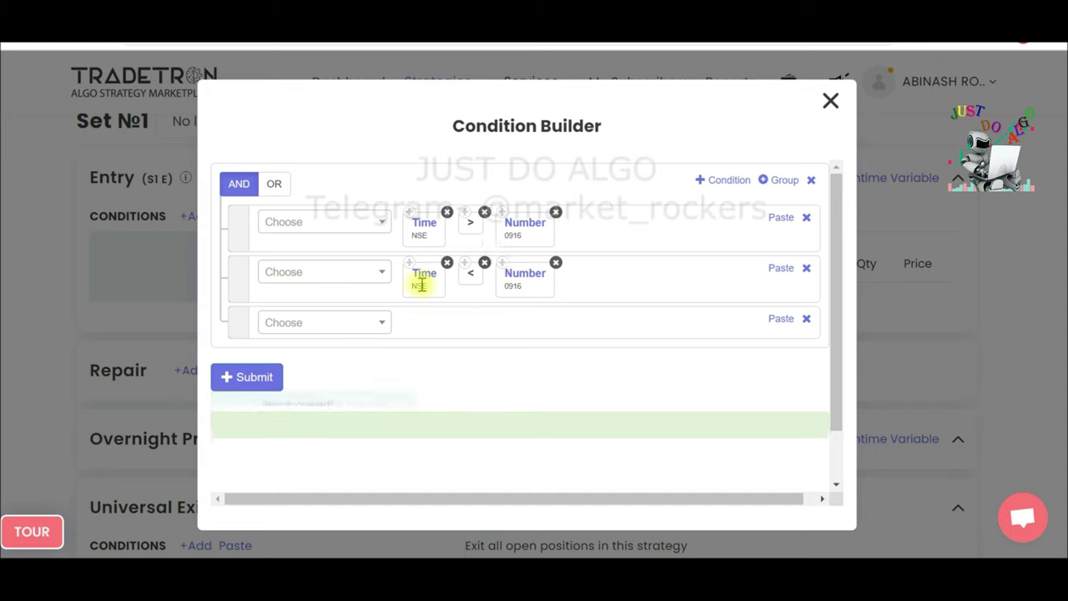
left_click(527, 273)
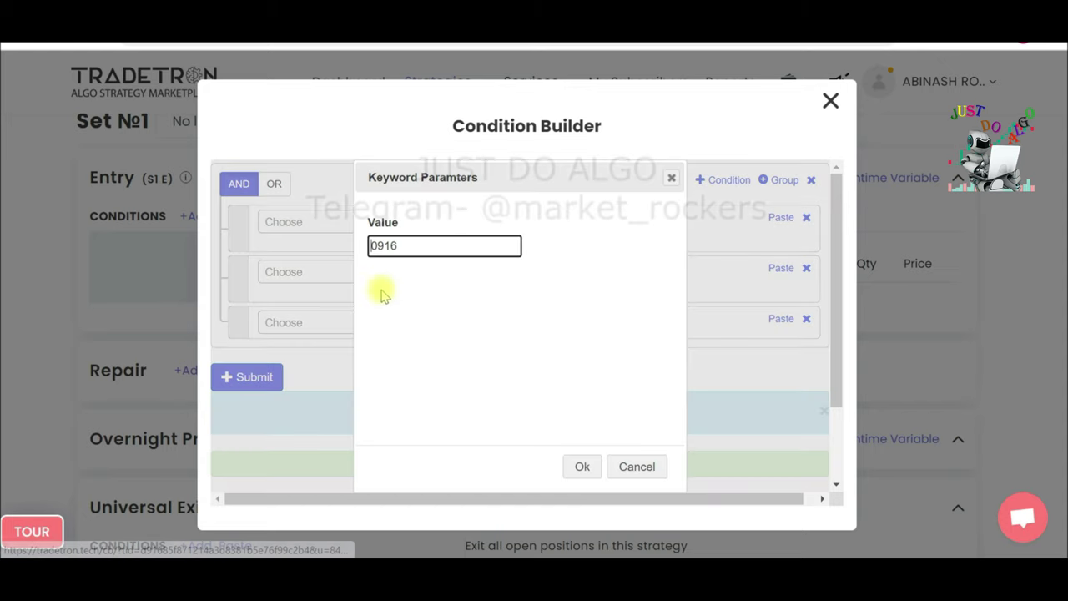
left_click_drag(410, 242, 257, 261)
type("10")
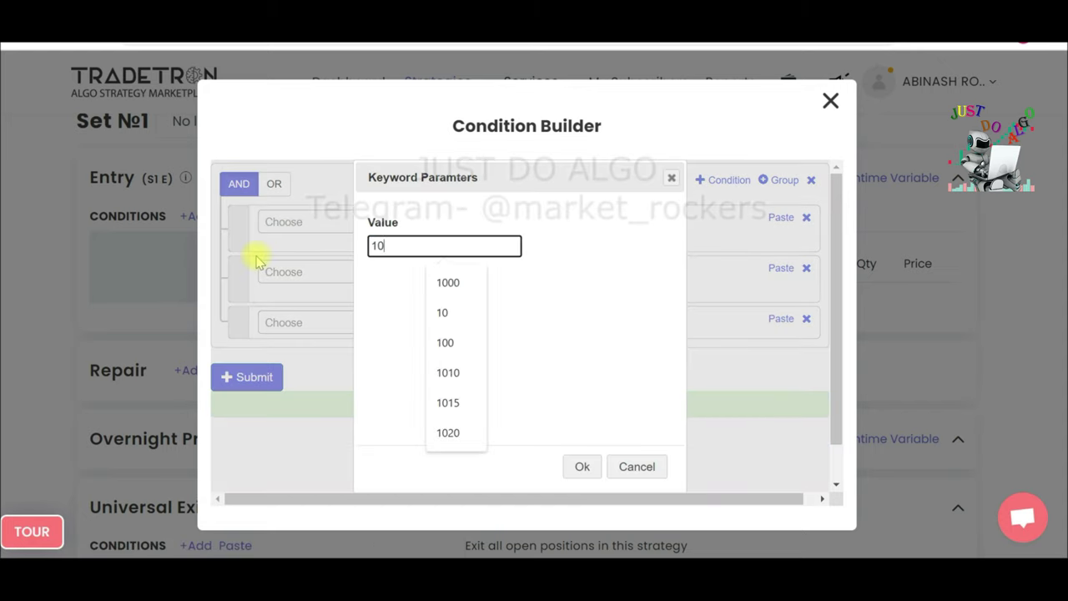
type("00")
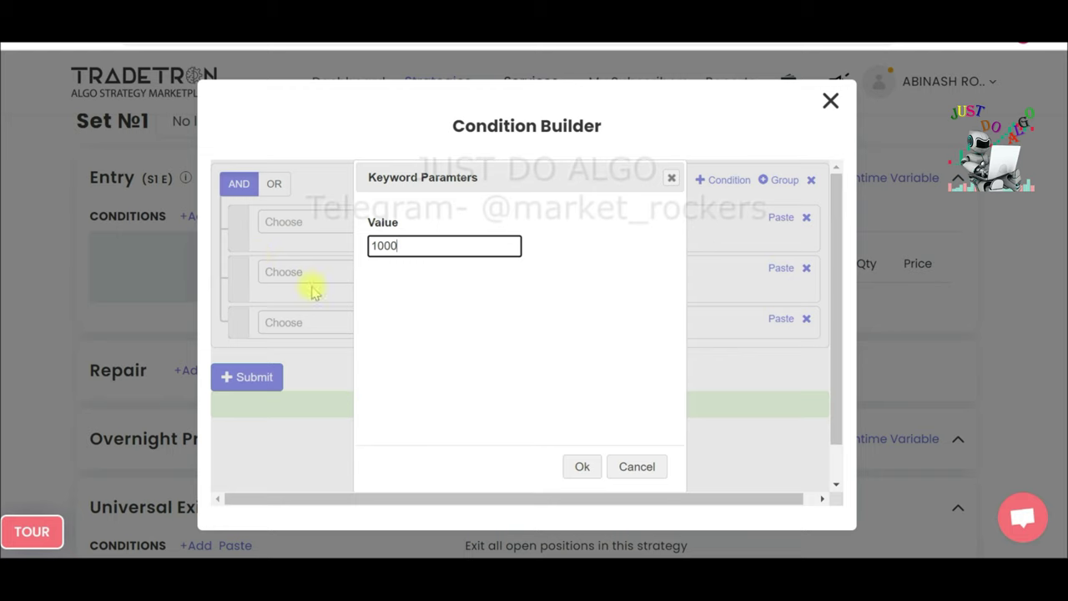
left_click(582, 466)
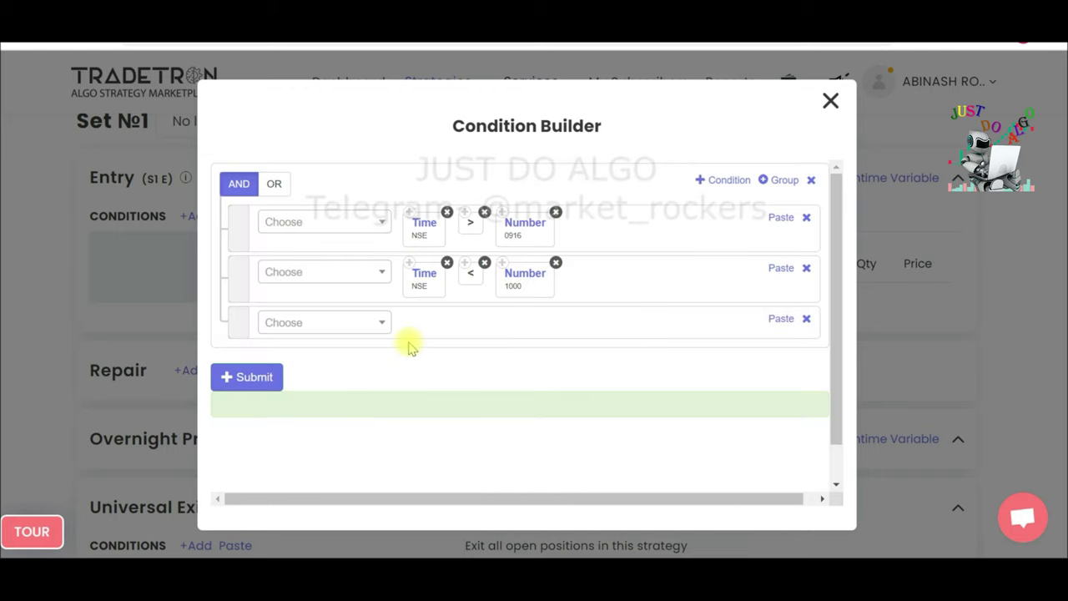
Add the StrategyInfo keyword Net Quantity to the third entry condition, using Instrument Name as its instrument.
left_click(325, 323)
type("NET")
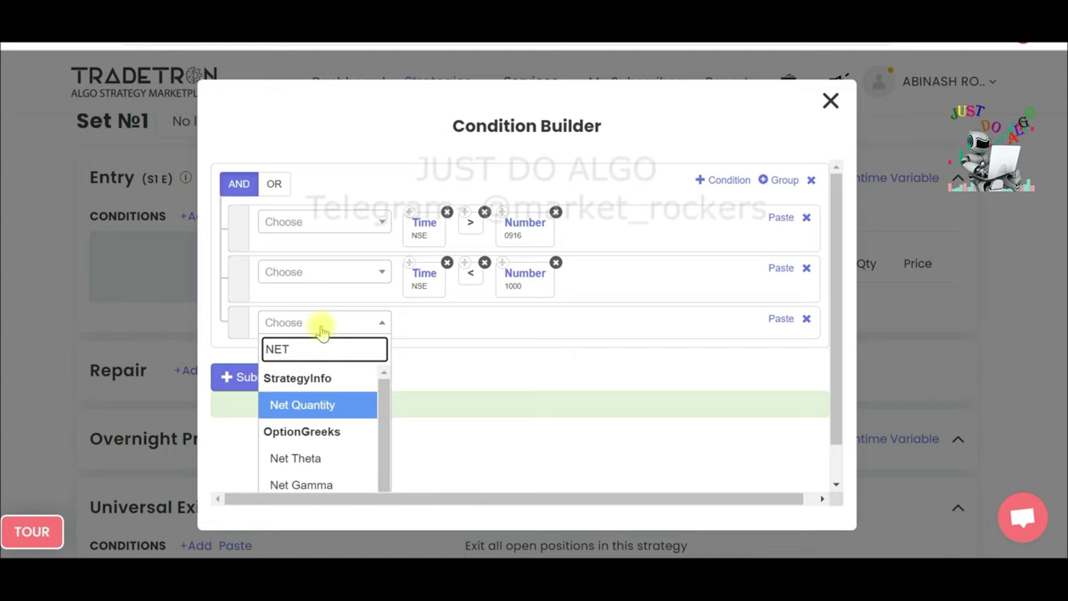
left_click(326, 404)
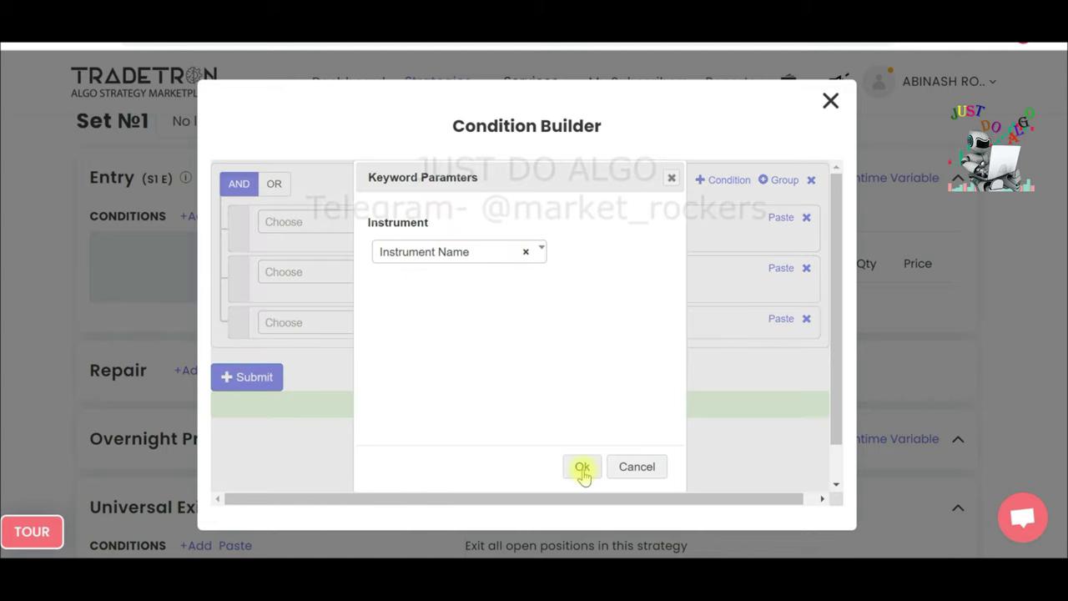
left_click(581, 469)
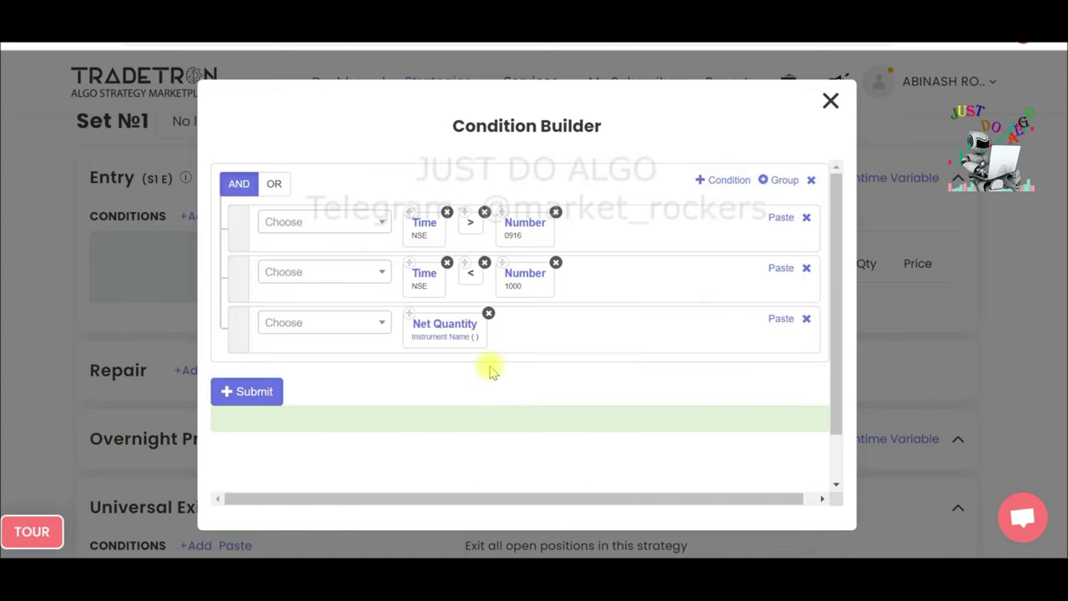
Set the Net Quantity instrument in the third condition to NFO with NFO - NIFTY BANK as the underlying.
left_click(441, 336)
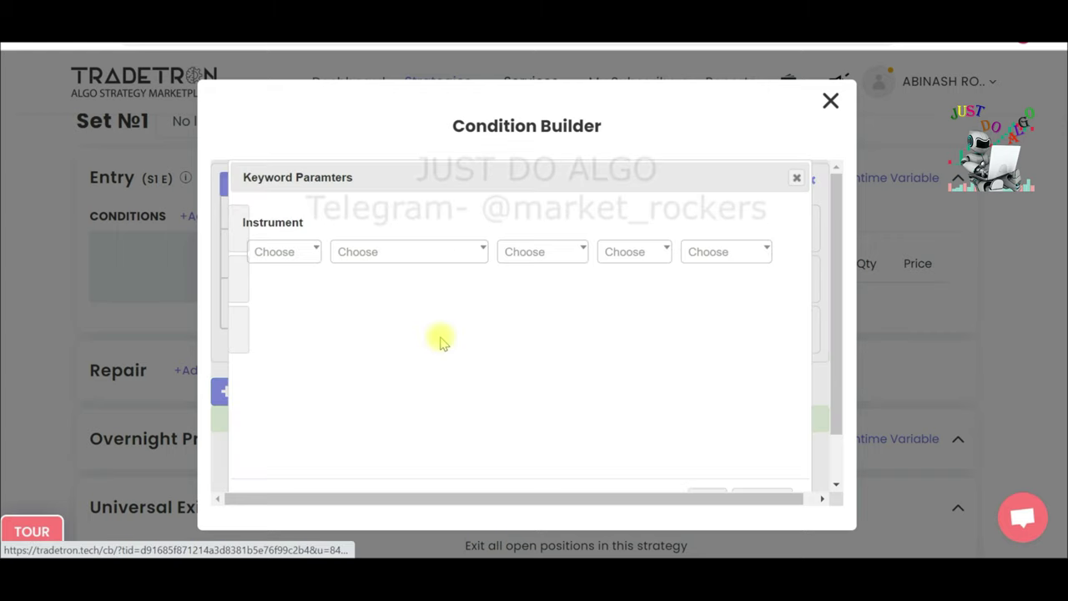
left_click(290, 254)
type("NF")
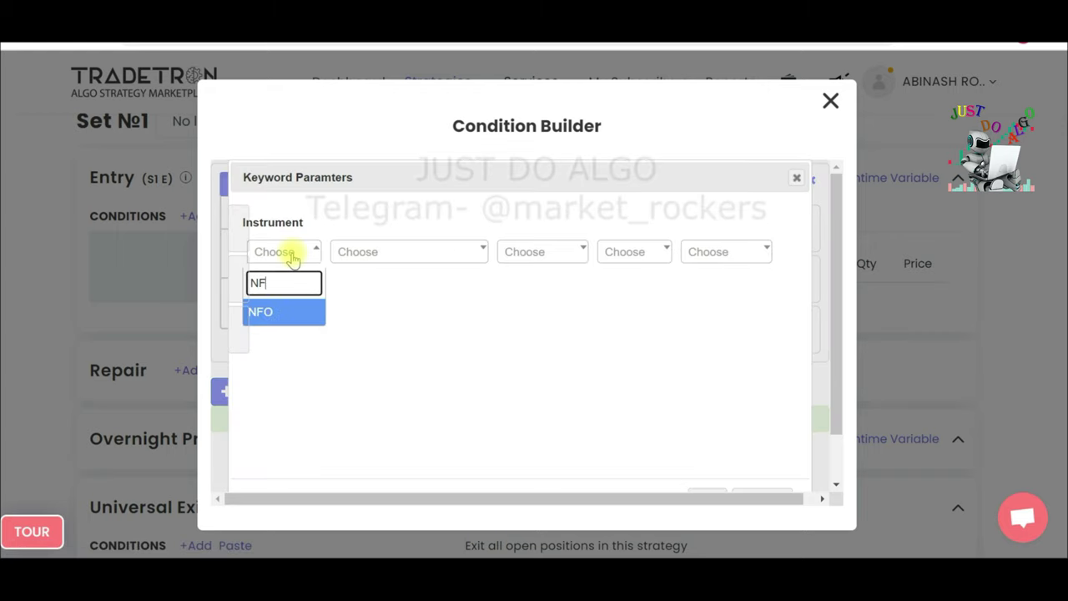
left_click(276, 310)
left_click(356, 254)
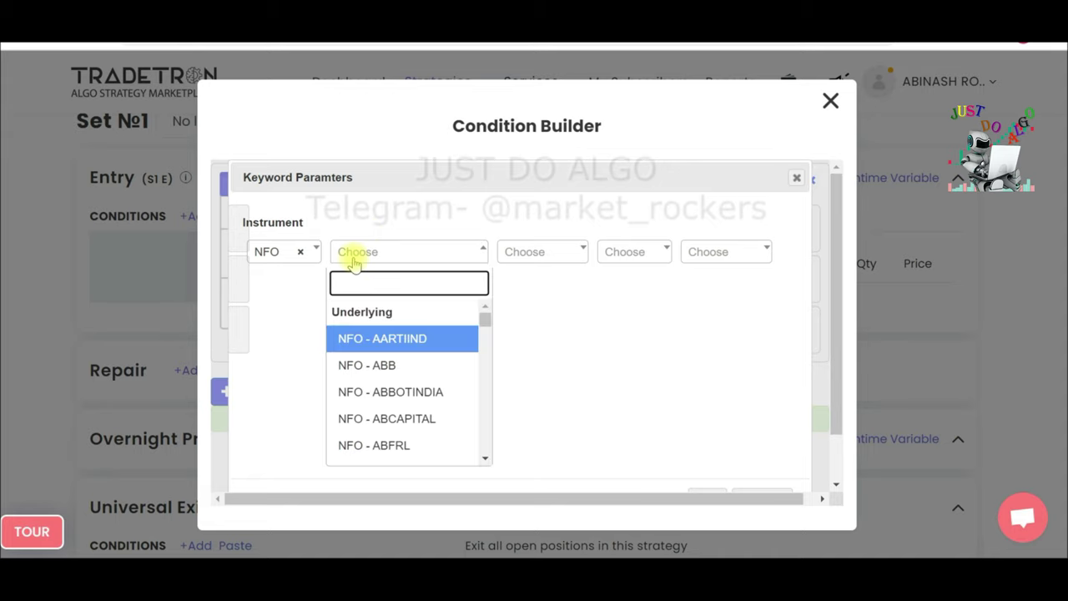
type("nift")
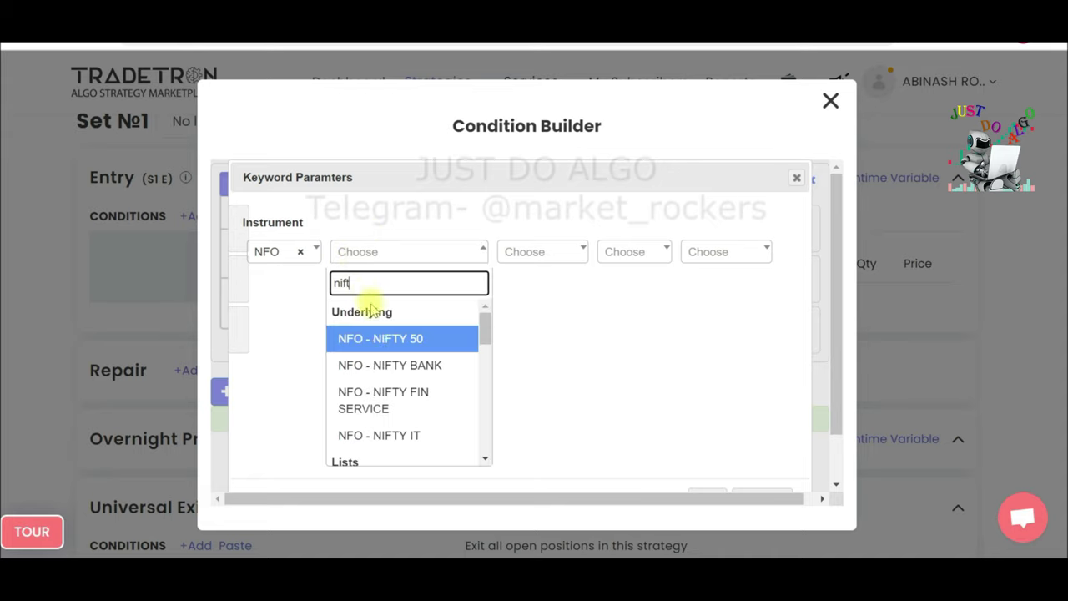
left_click(389, 364)
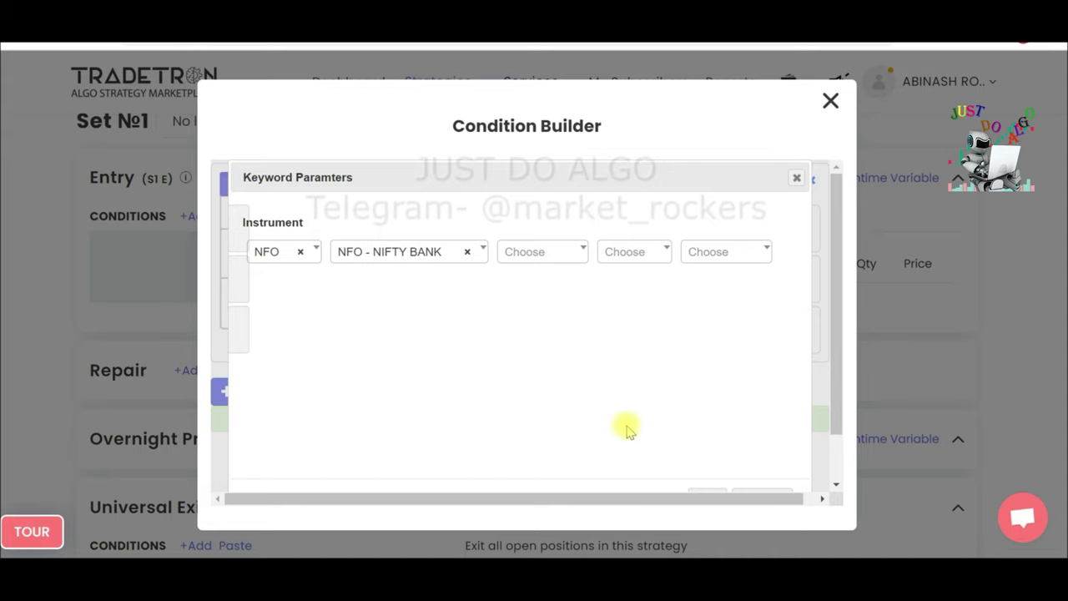
left_click(703, 494)
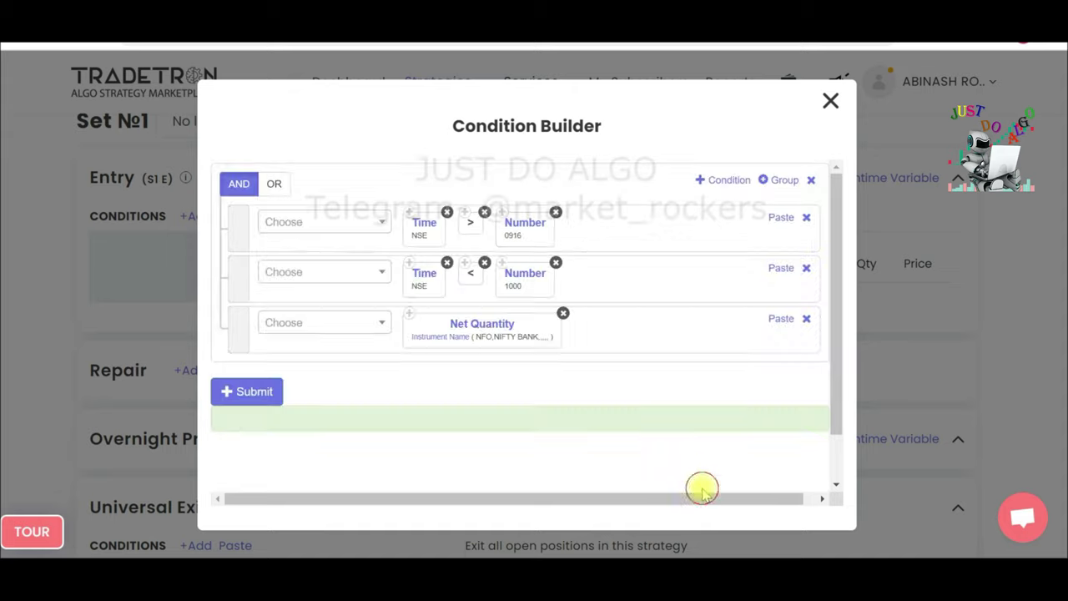
left_click(331, 333)
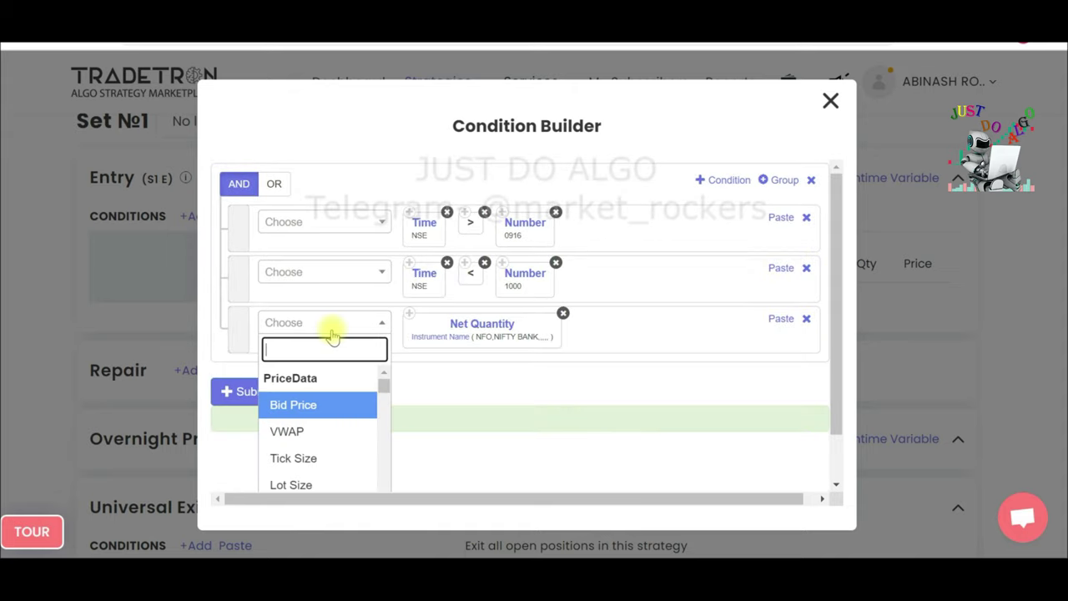
left_click(436, 341)
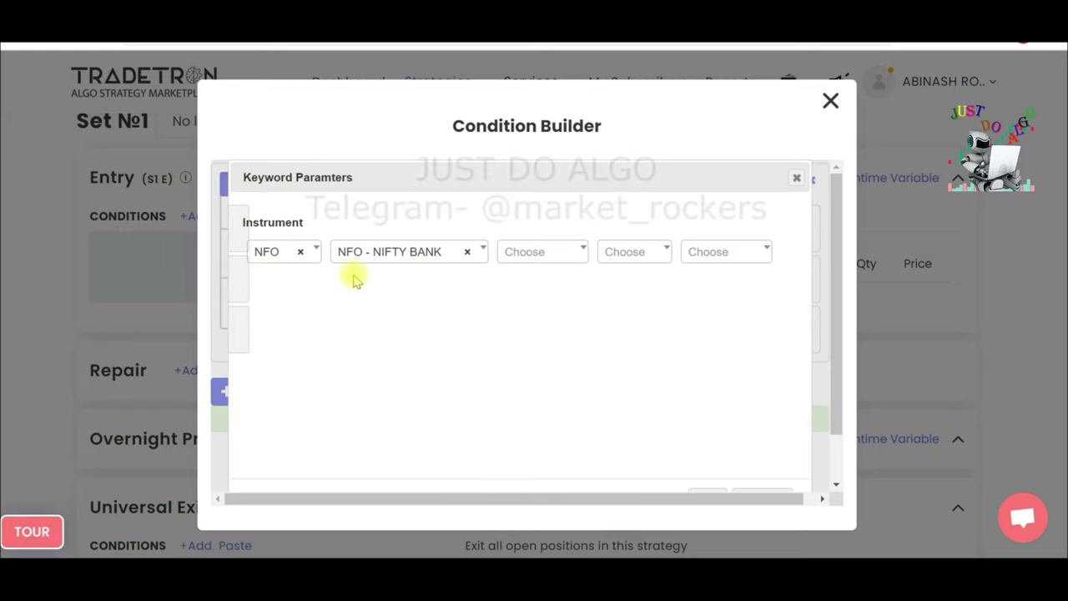
left_click(796, 181)
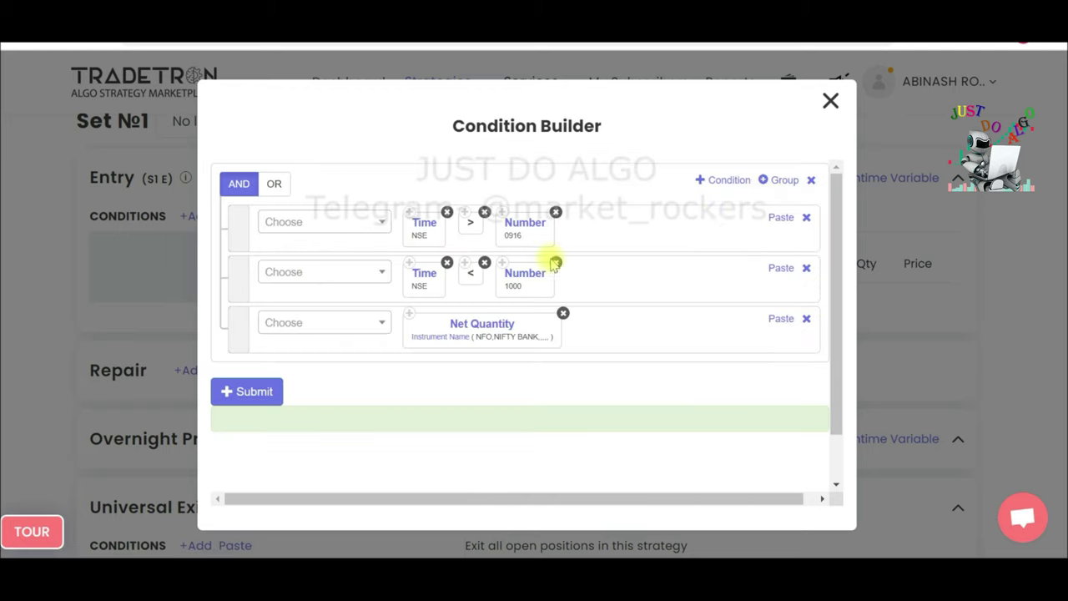
Change the Net Quantity instrument in the third condition to Traded Instrument Name.
left_click(455, 329)
left_click(417, 251)
left_click(415, 367)
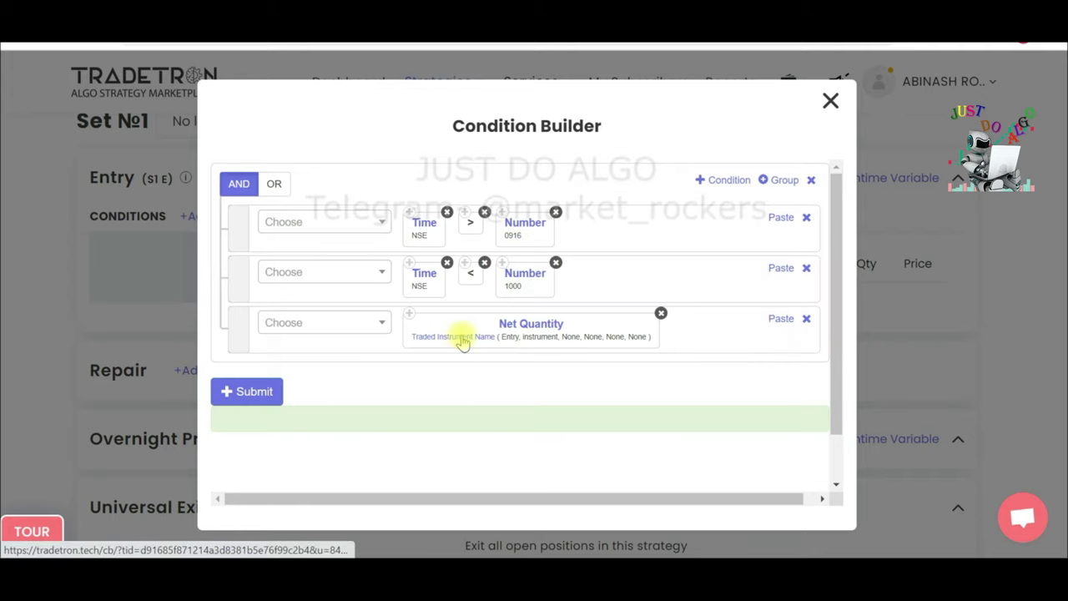
Set the third condition's traded instrument to underlying NIFTY BANK with set number, condition number and leg number all 1.
left_click(462, 338)
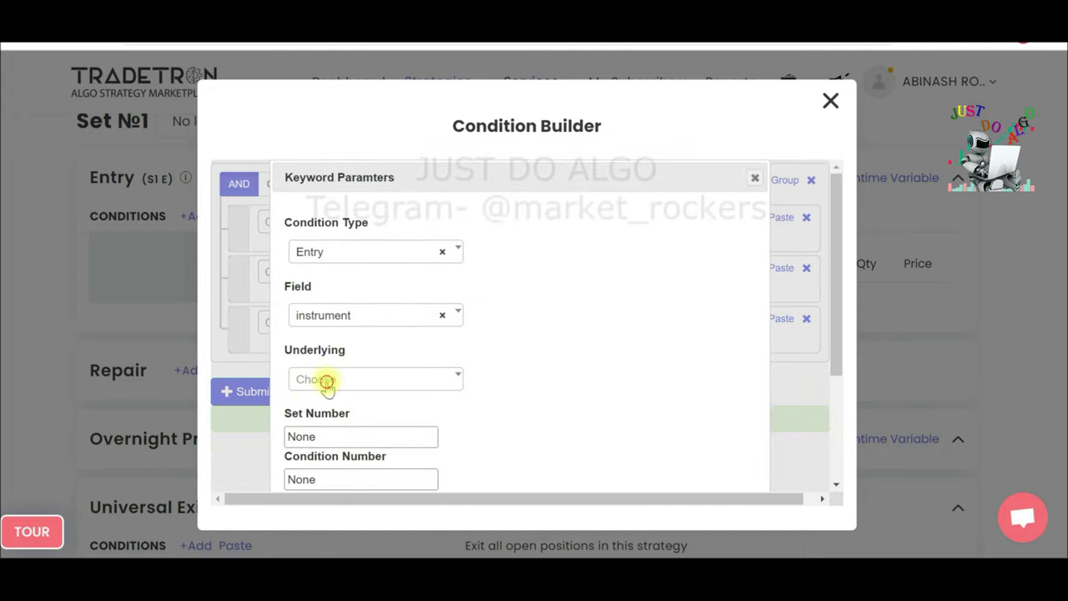
left_click(325, 380)
type("bank")
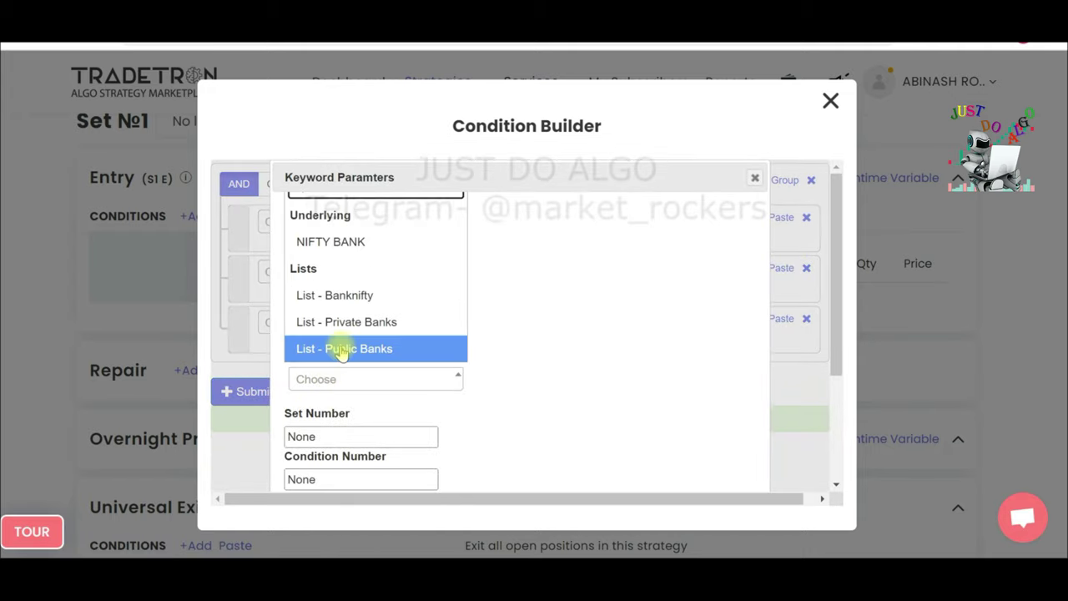
key("Return")
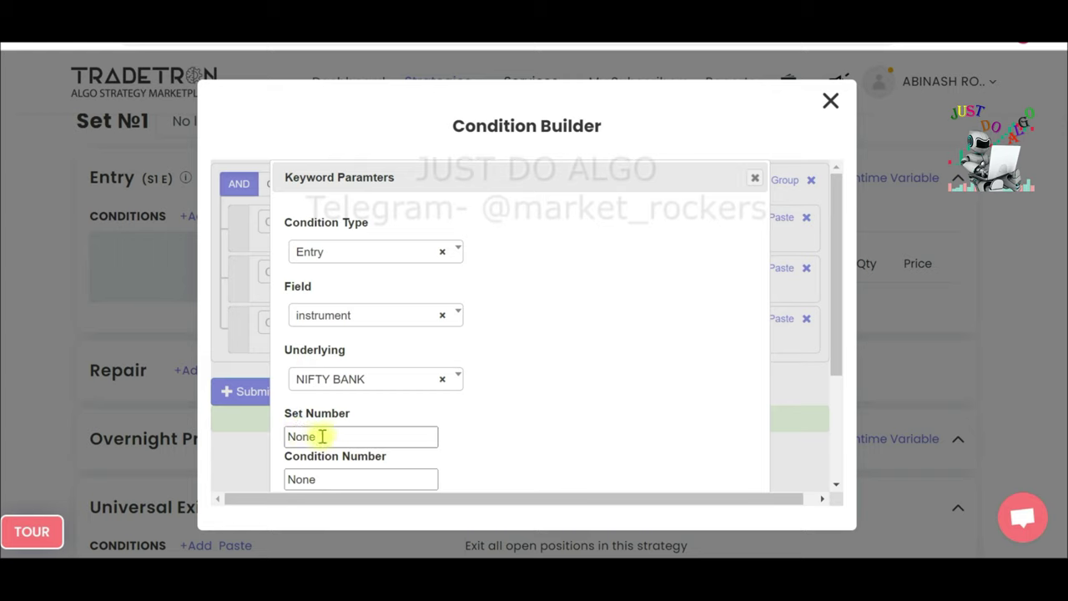
left_click_drag(317, 437, 216, 427)
type("1")
key("Tab")
type("1")
key("Tab")
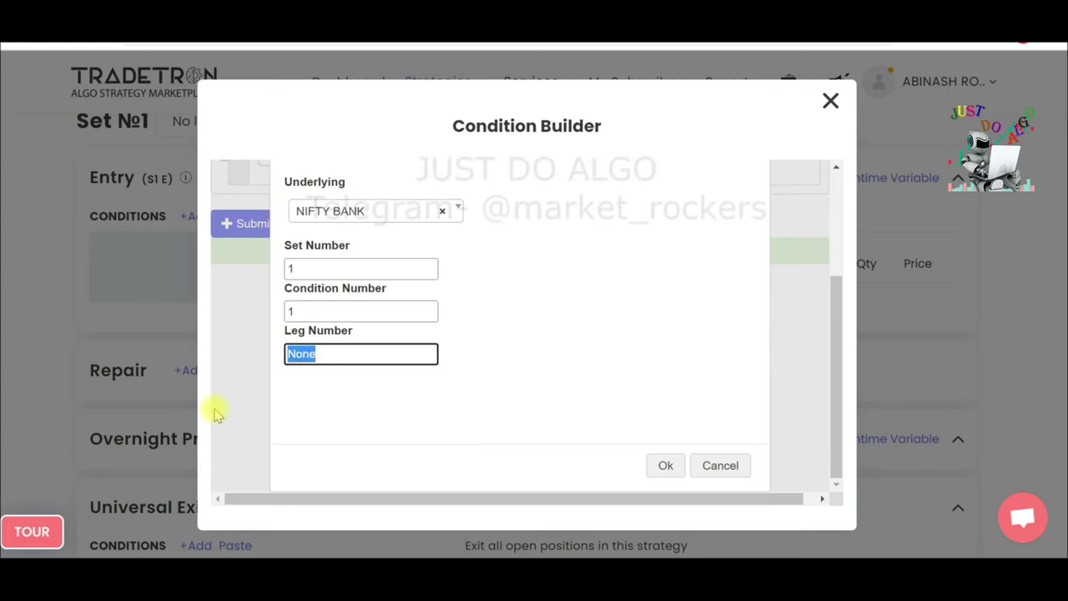
left_click(664, 465)
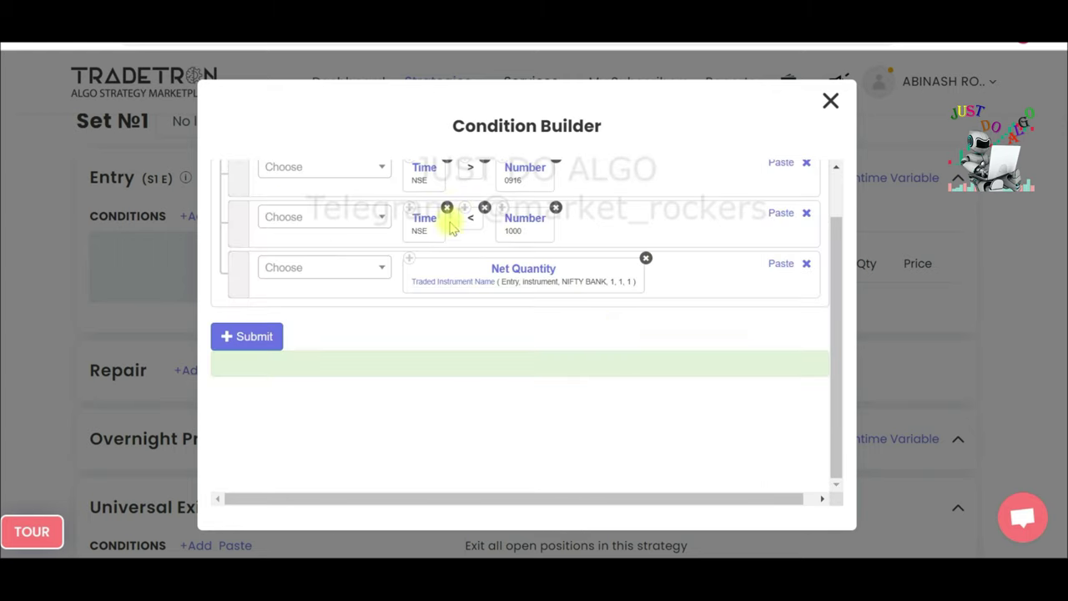
Complete the third condition with the = comparison and a copy of the second condition's Number keyword set to 0.
left_click(316, 269)
type("=")
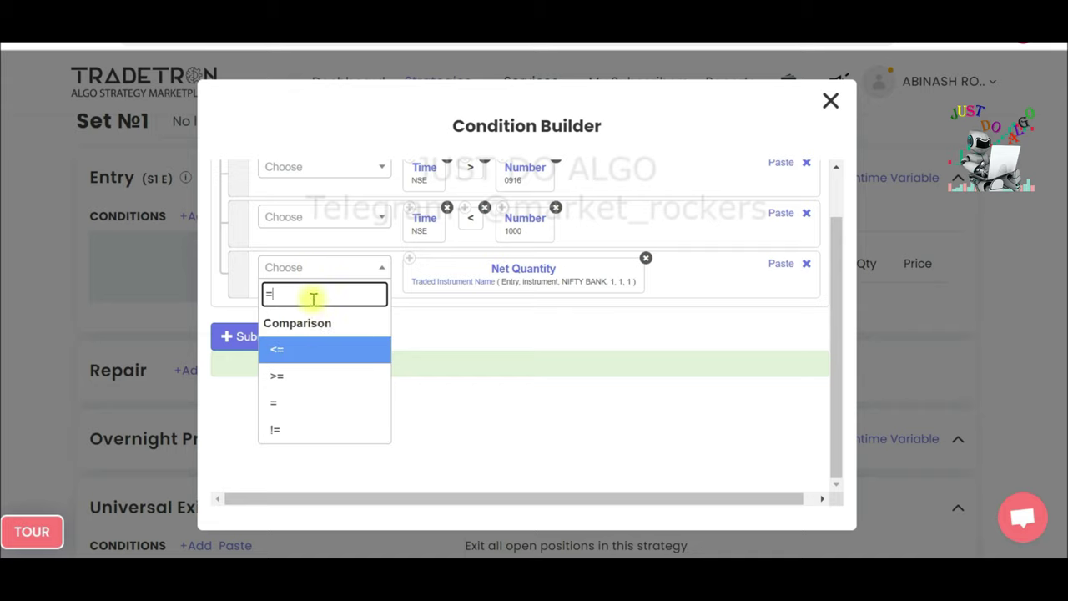
left_click(298, 402)
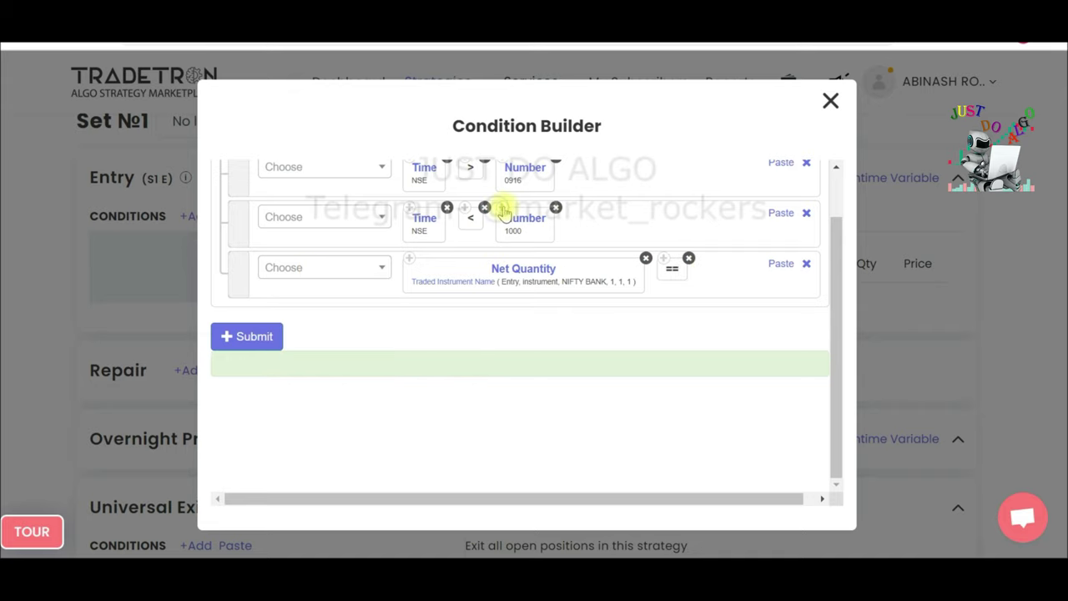
left_click(503, 212)
left_click(772, 263)
left_click(723, 288)
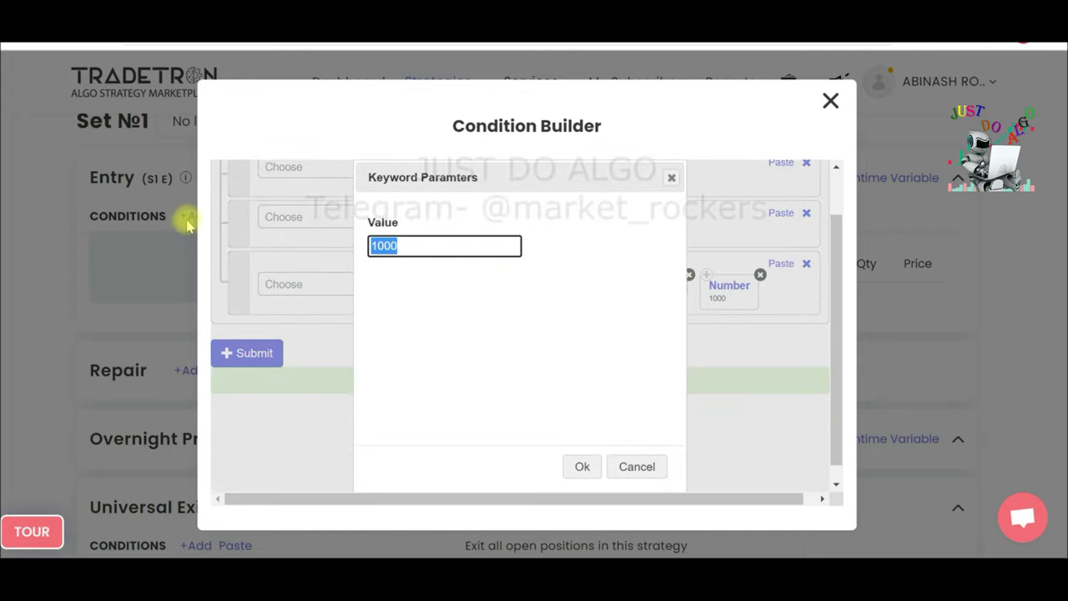
type("0")
left_click(581, 466)
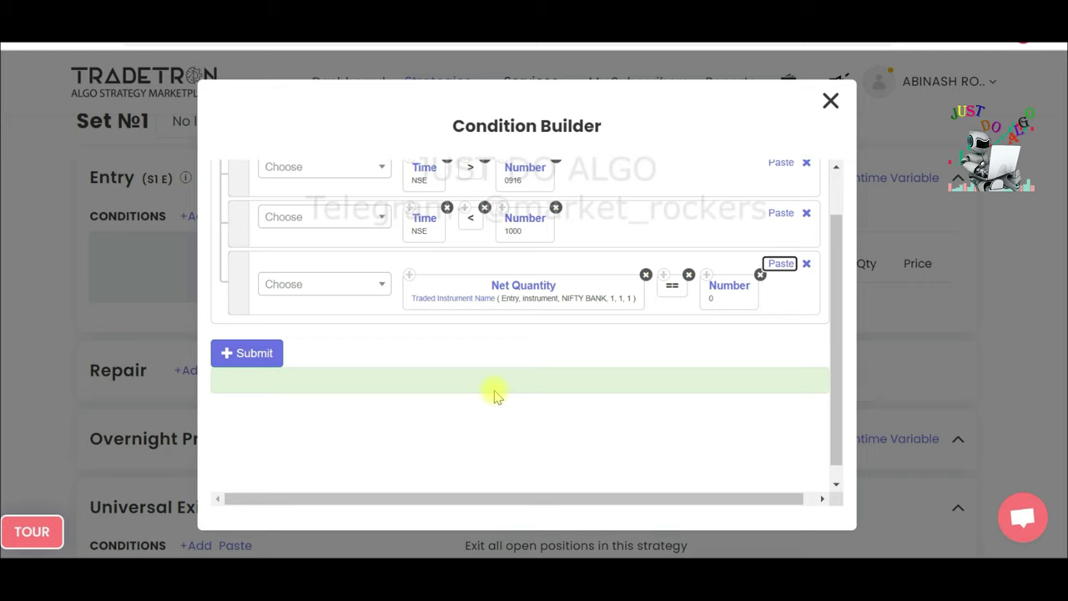
Add a fourth entry condition and copy the Net Quantity, == and Number 0 blocks into it from the third.
scroll(507, 405, "up", 2)
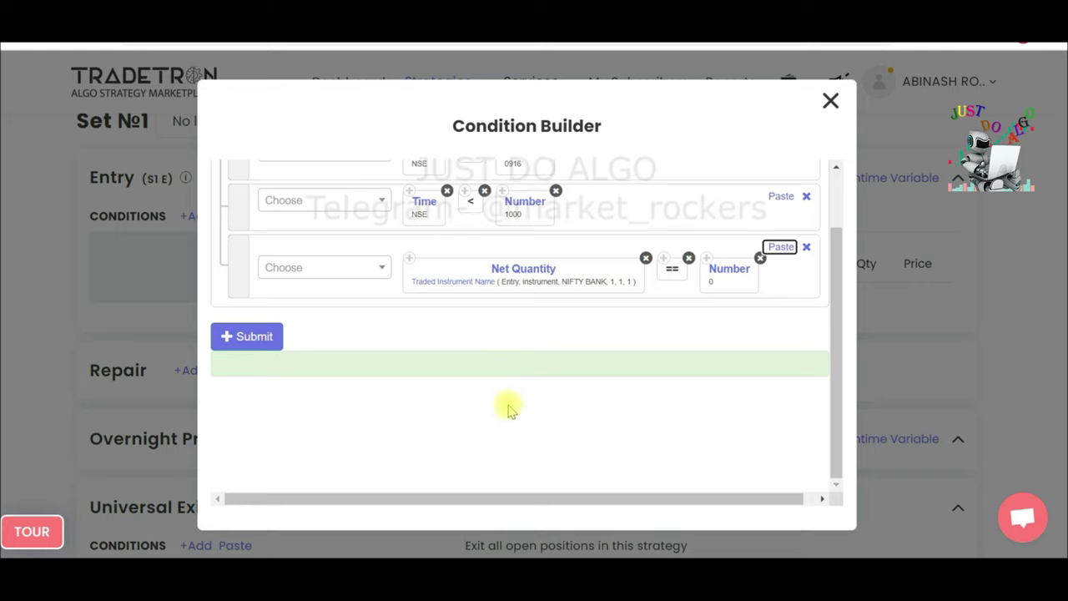
left_click(709, 179)
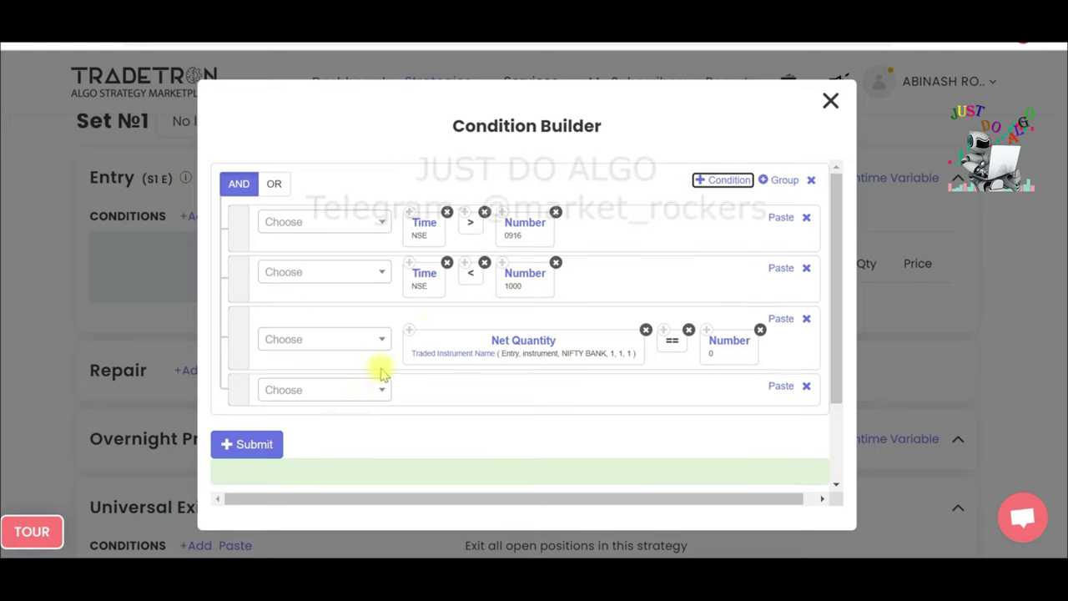
left_click(409, 329)
left_click(780, 386)
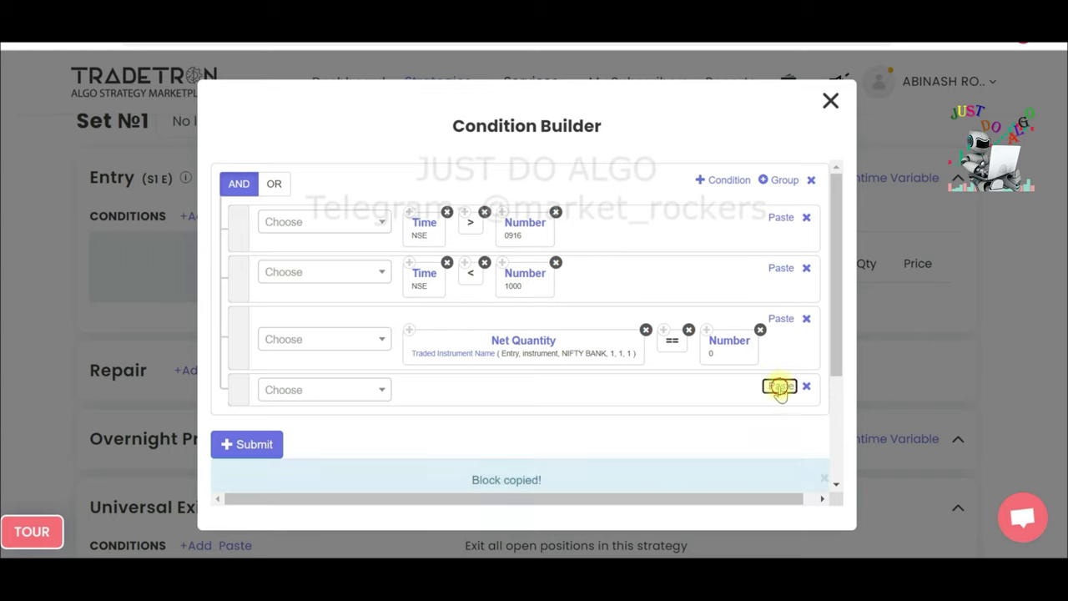
left_click(663, 330)
left_click(781, 386)
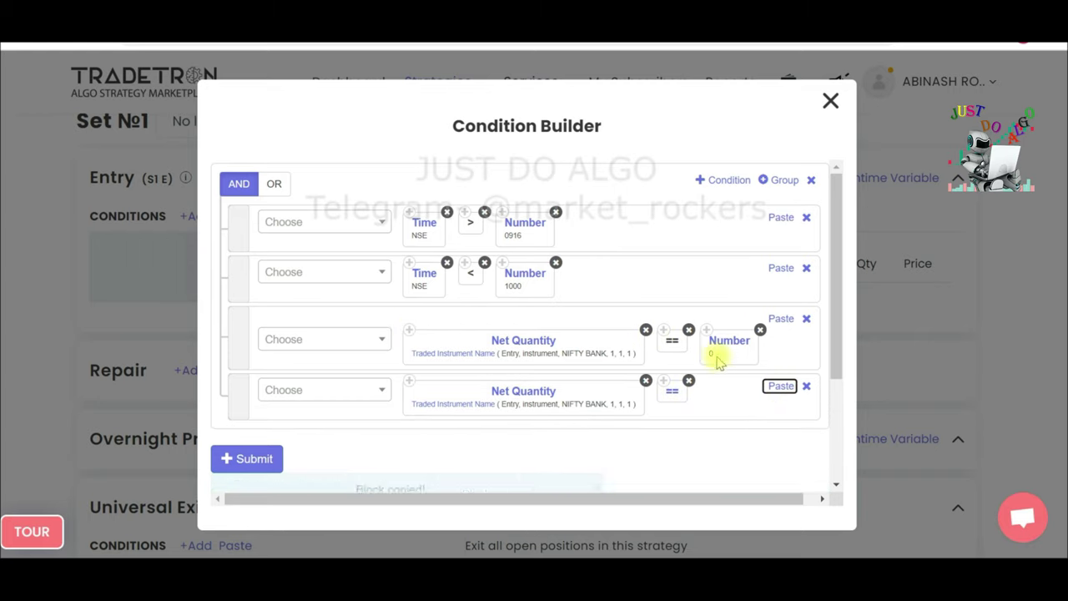
left_click(779, 385)
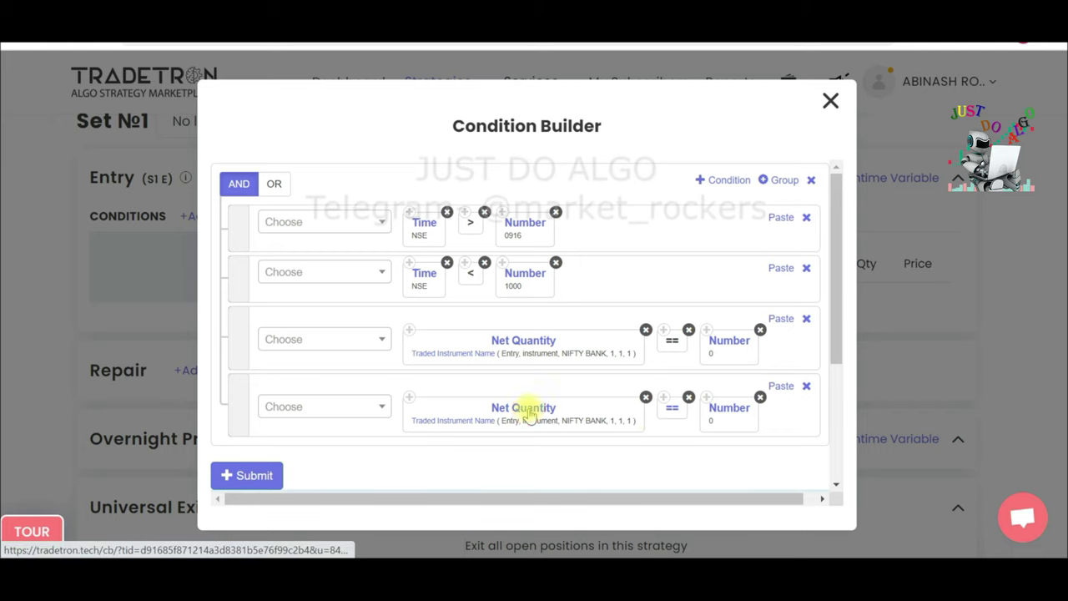
Set the set number of the traded instrument in the fourth condition's Net Quantity to 2.
left_click(529, 409)
left_click(581, 467)
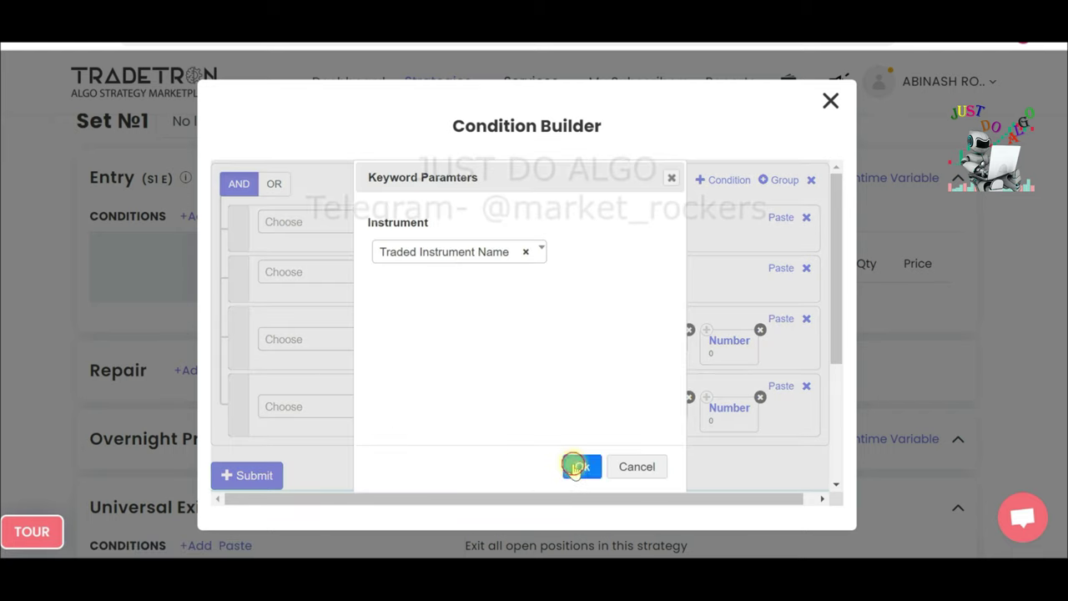
left_click(474, 419)
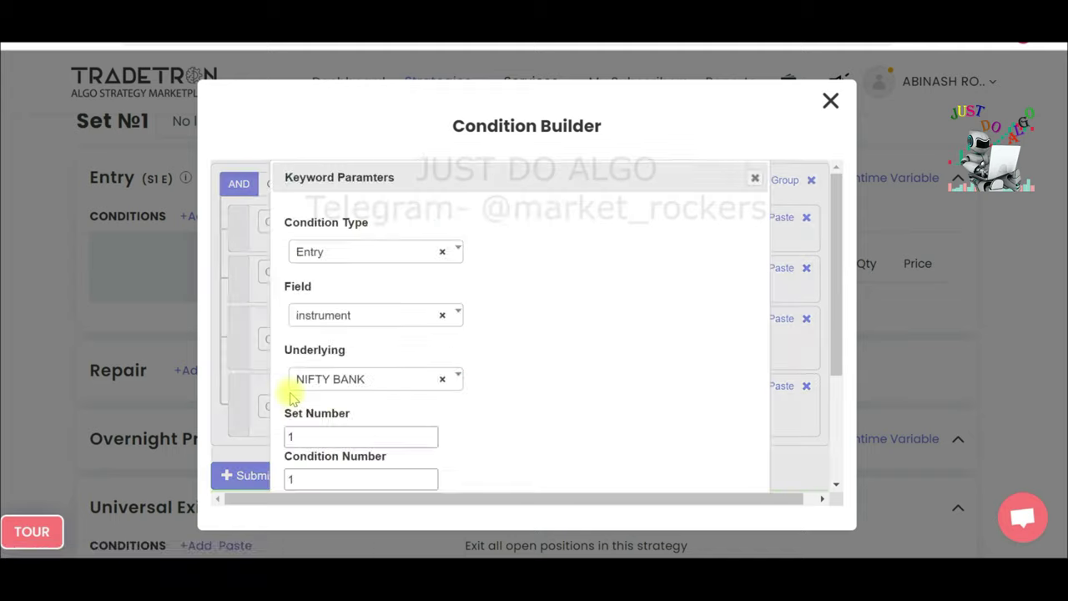
double_click(315, 437)
type("2")
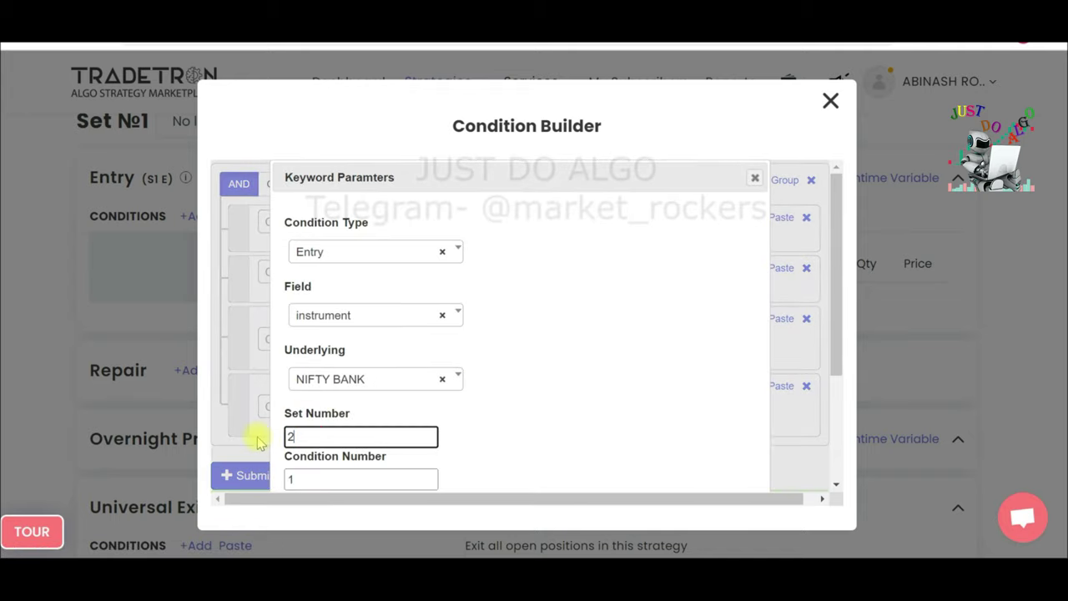
key("Tab")
key("Tab")
left_click(664, 469)
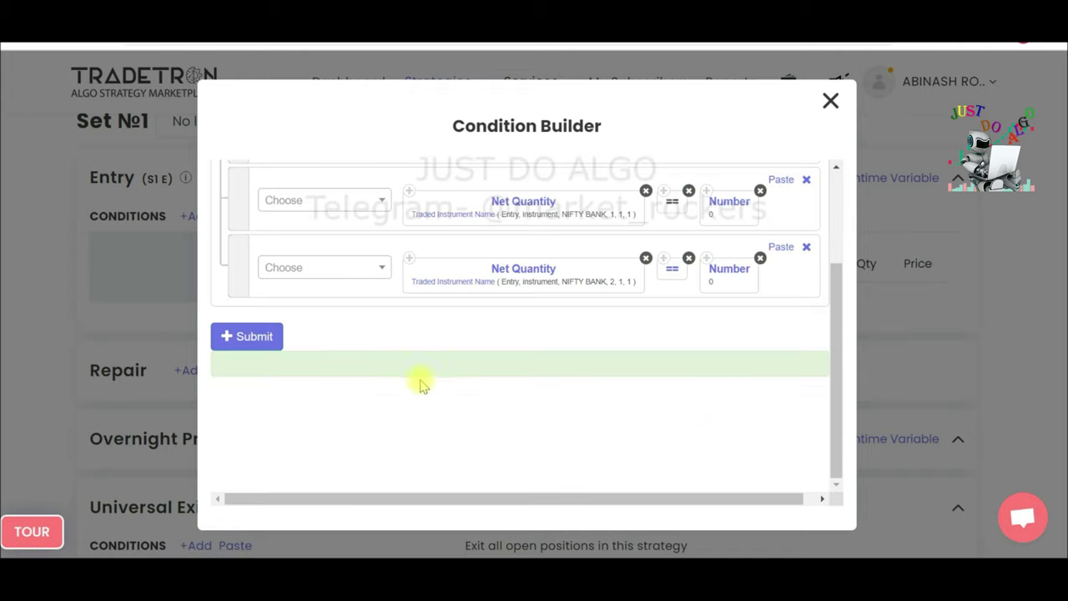
scroll(547, 381, "up", 3)
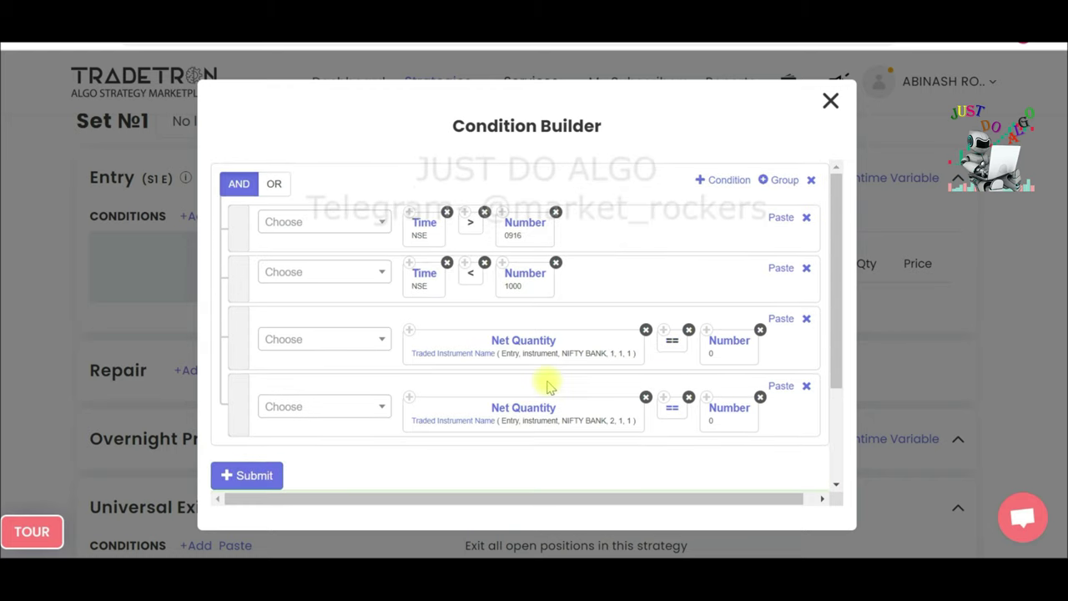
left_click(705, 180)
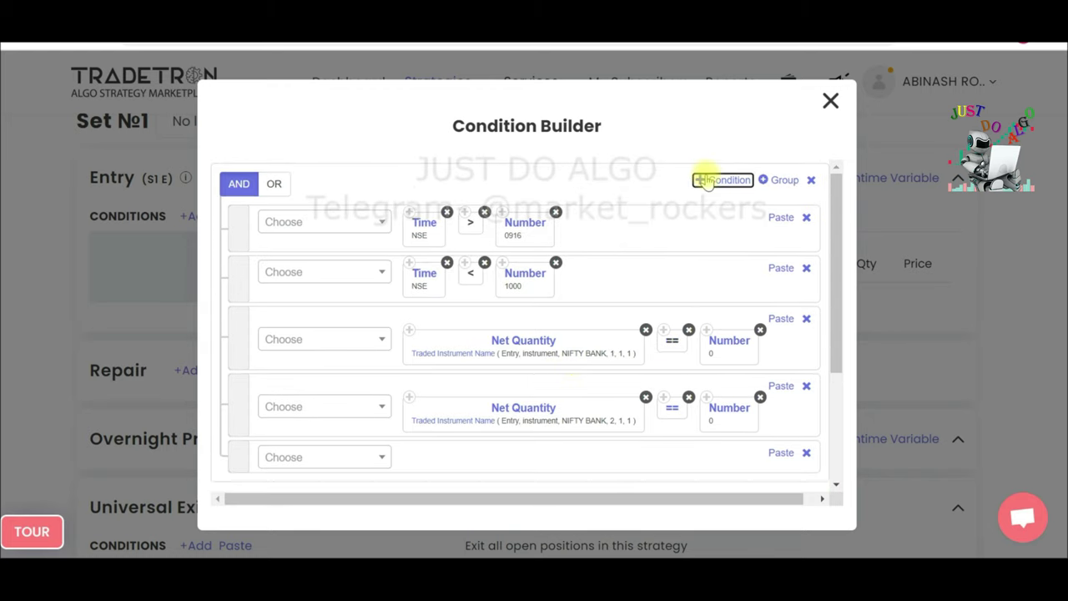
left_click(806, 453)
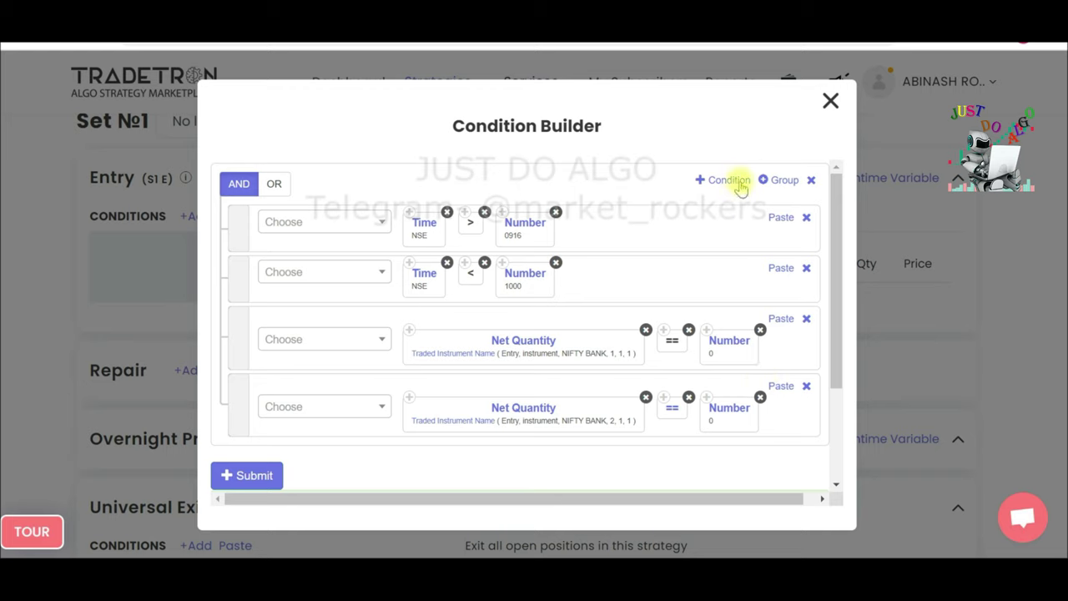
Add a nested group below the fourth condition, put two subgroups inside it and remove its own empty condition.
left_click(781, 180)
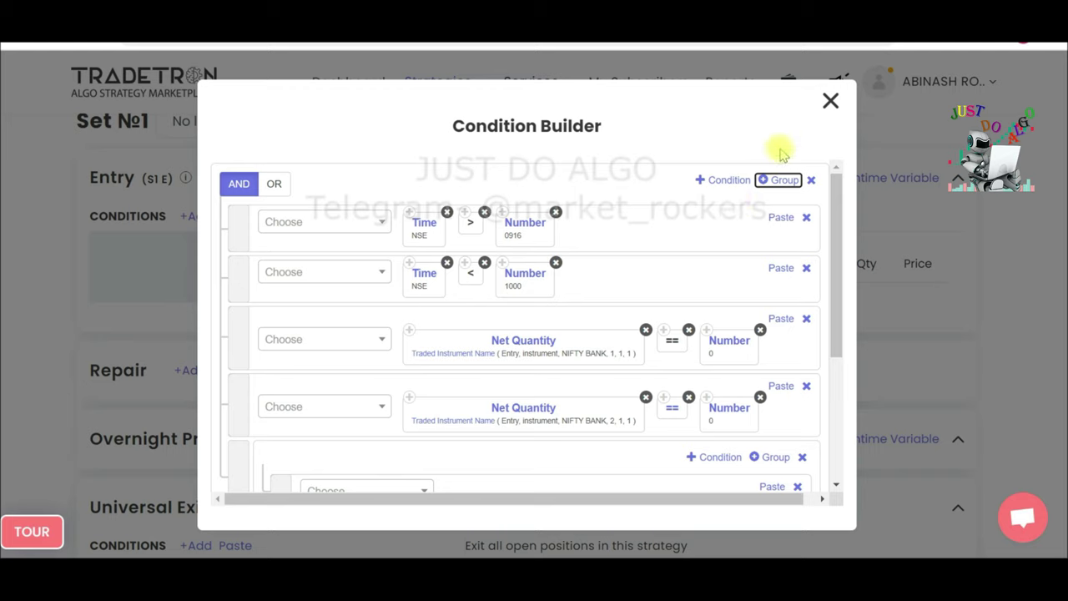
scroll(763, 183, "down", 2)
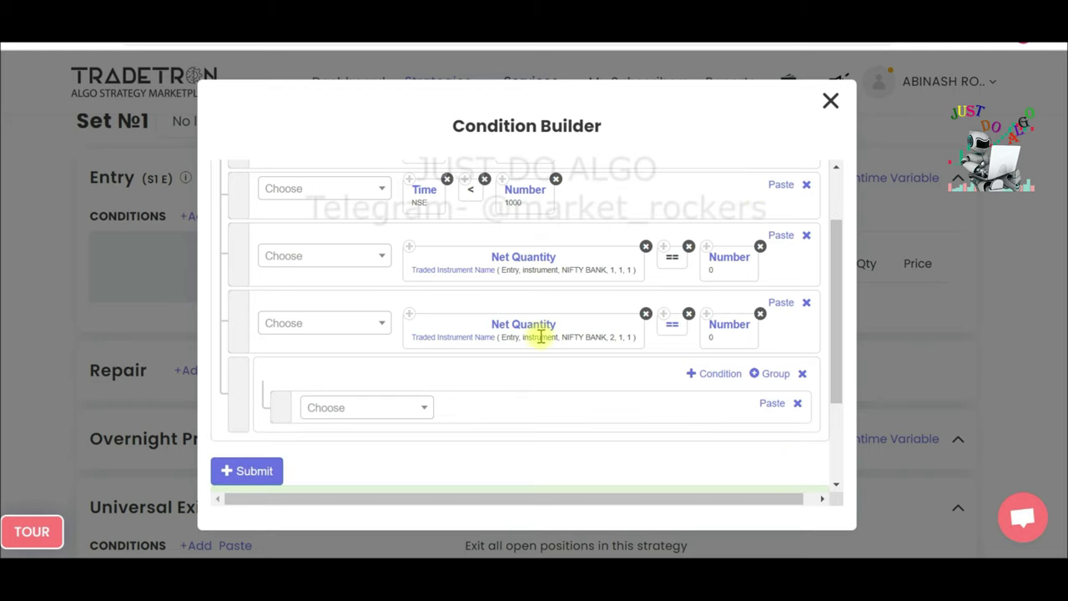
left_click(775, 375)
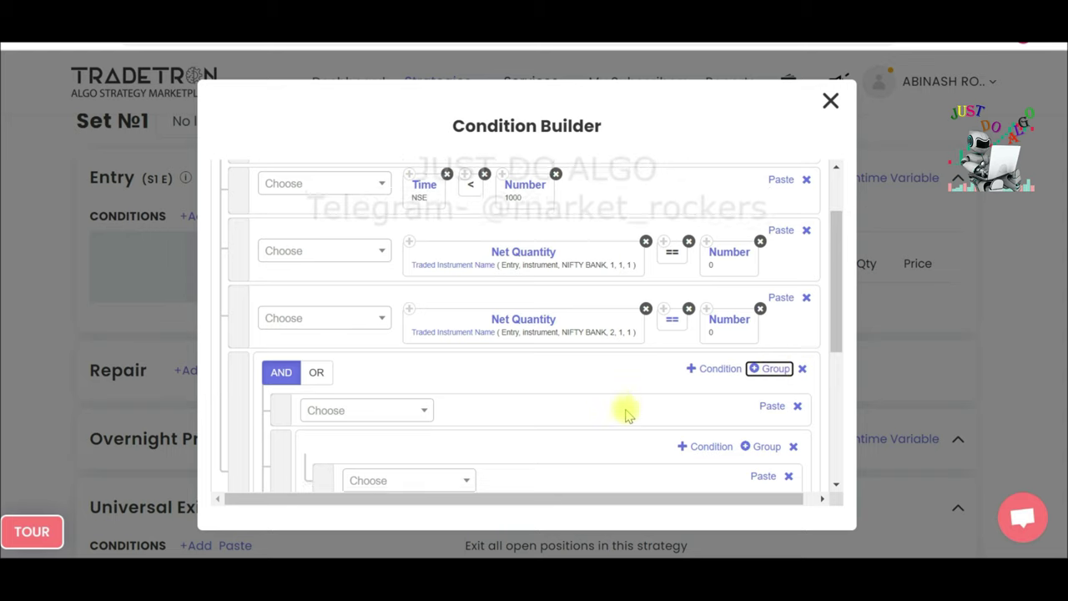
scroll(625, 401, "down", 3)
left_click(797, 242)
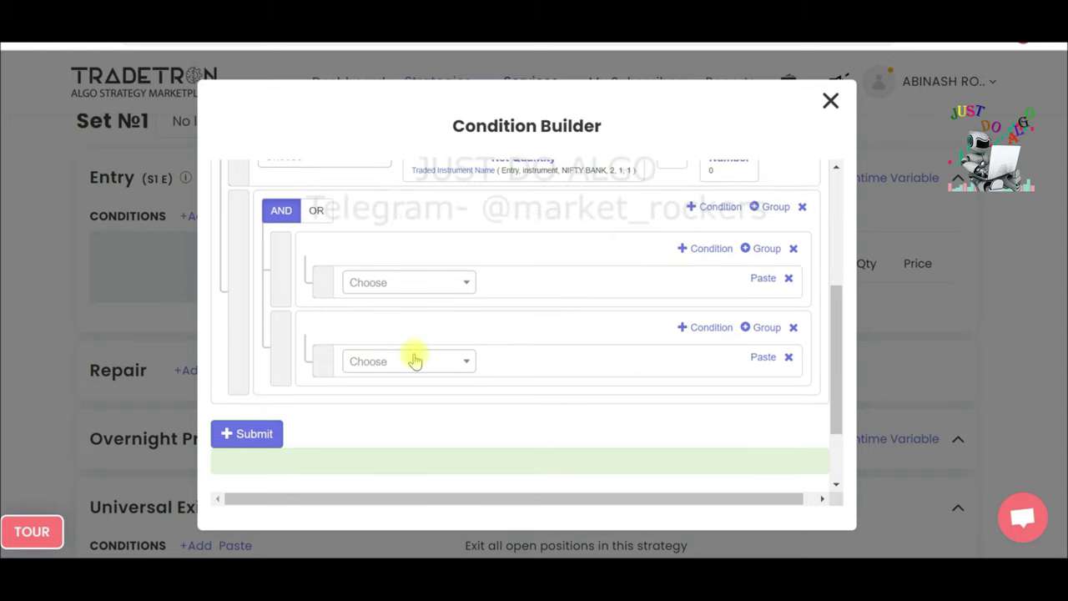
Add a second empty condition to each of the two subgroups and set their parent group's operator to OR.
left_click(704, 250)
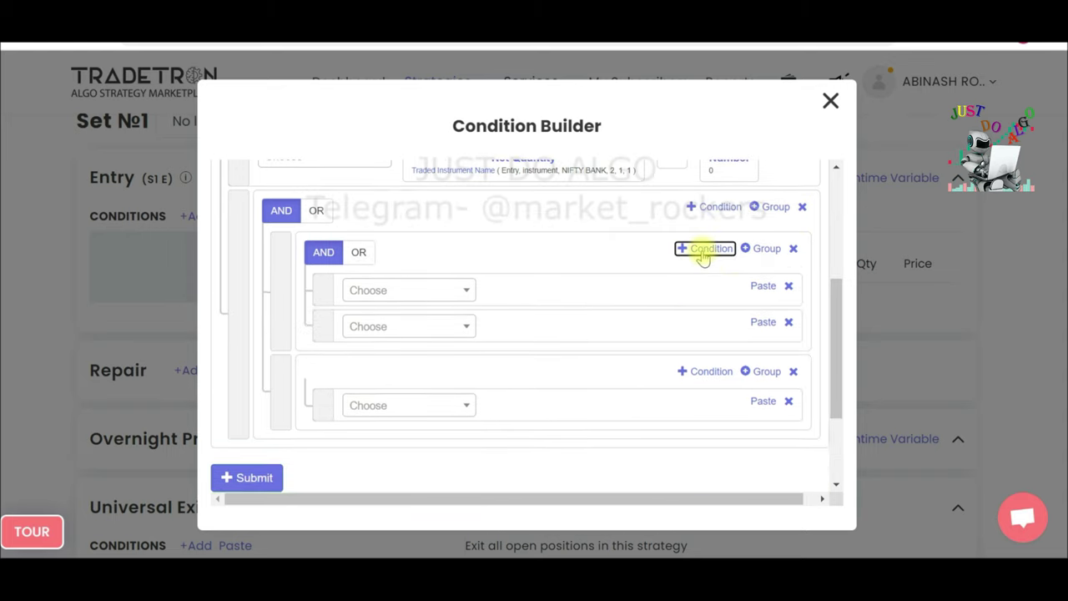
left_click(707, 372)
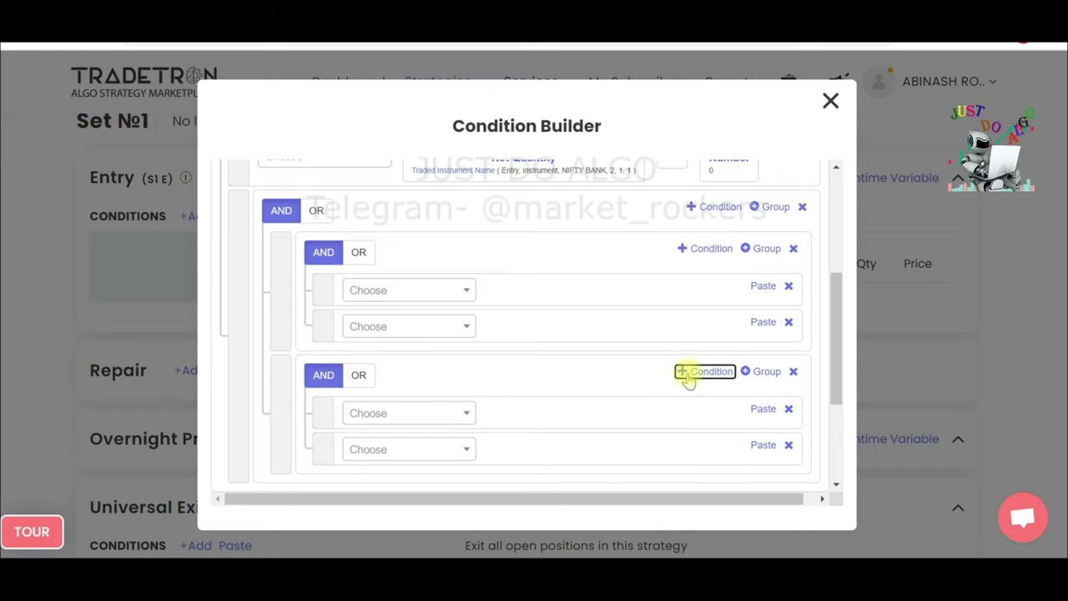
scroll(420, 351, "up", 1)
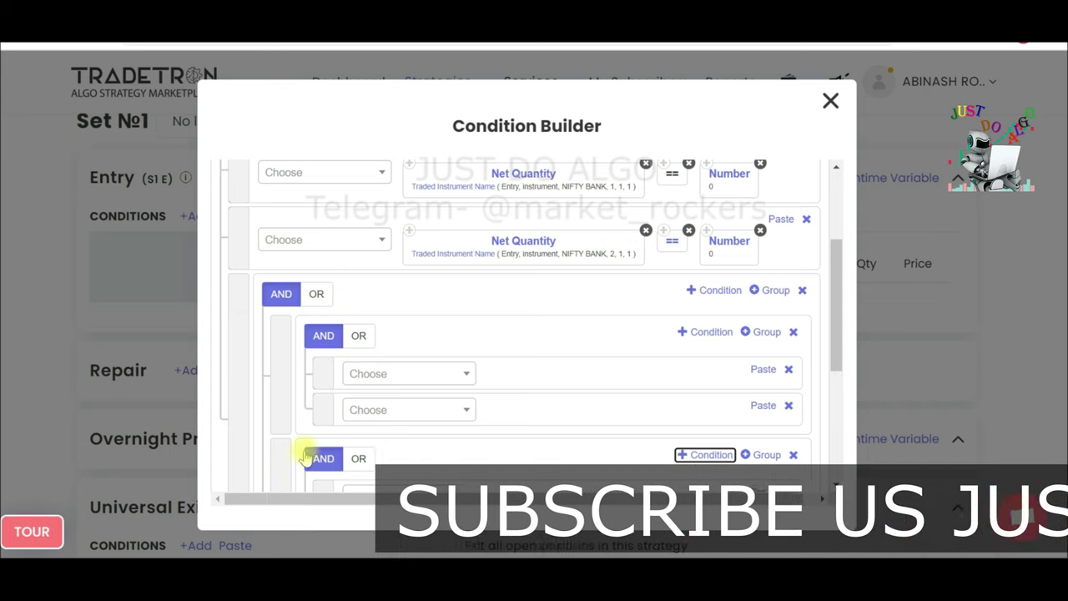
left_click(320, 302)
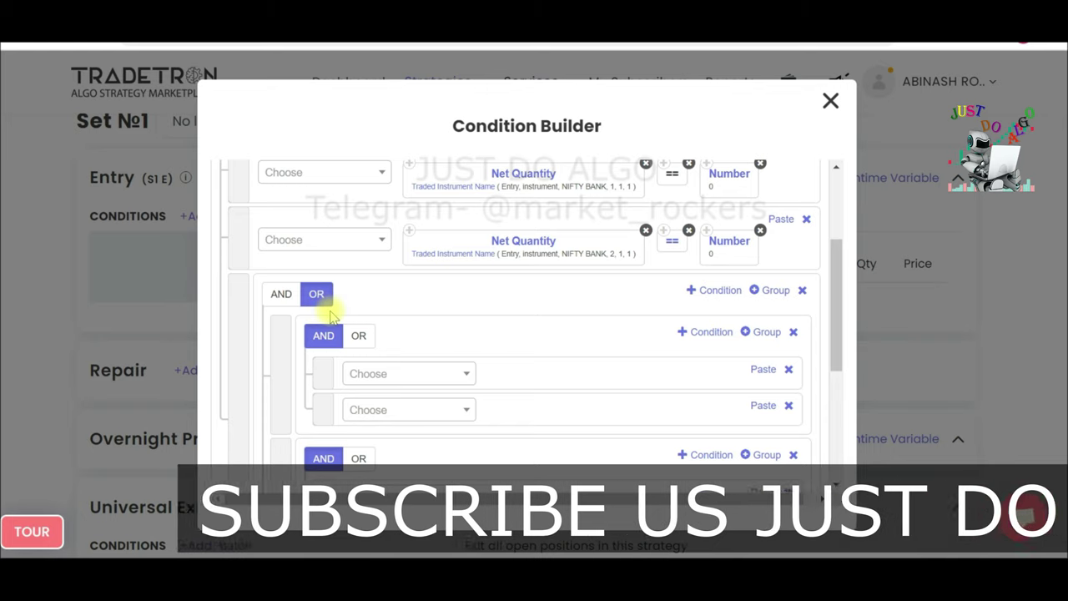
Add a Position keyword with series CLOSE and position -1 to the first condition of the first subgroup.
scroll(382, 328, "down", 1)
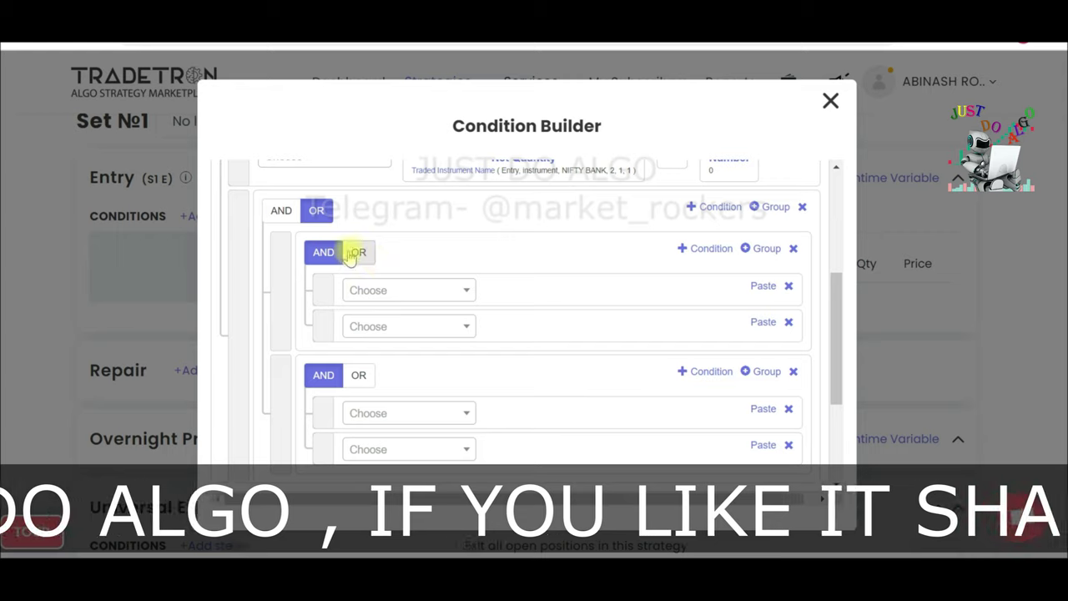
left_click(429, 291)
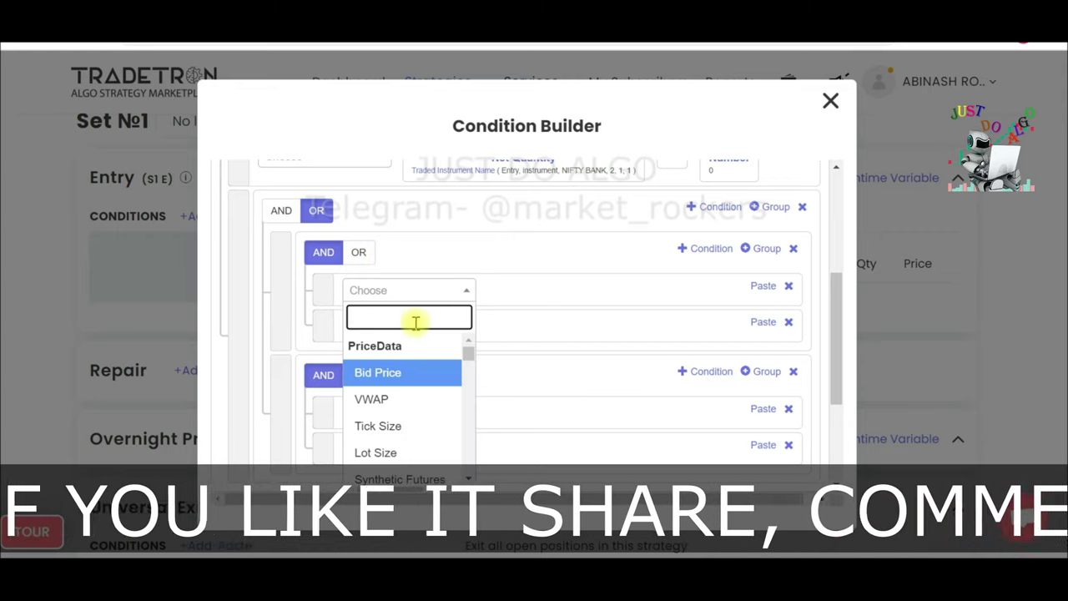
type("POSI")
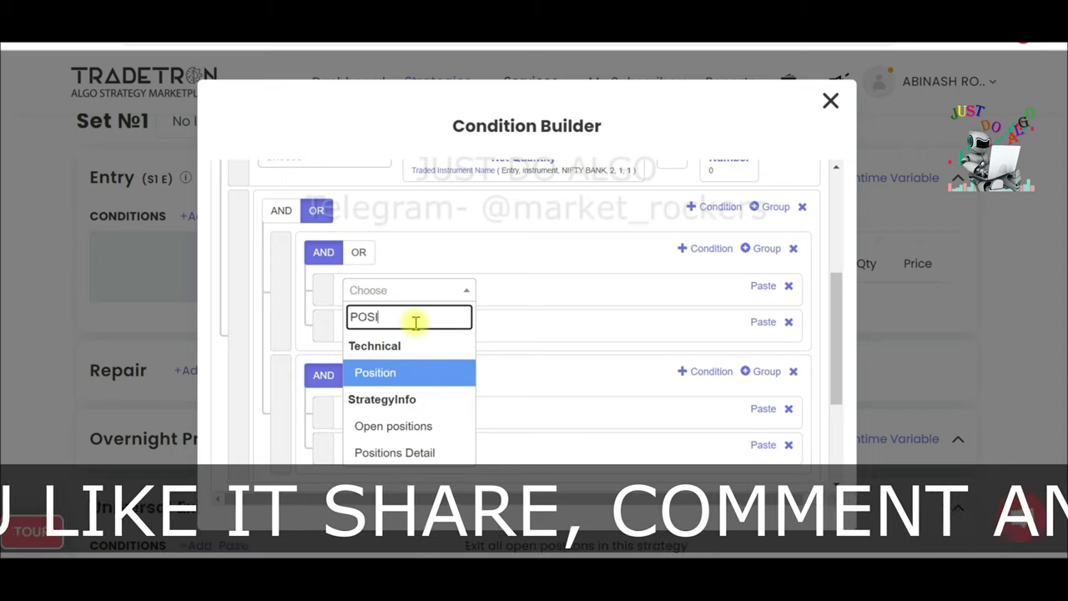
left_click(425, 373)
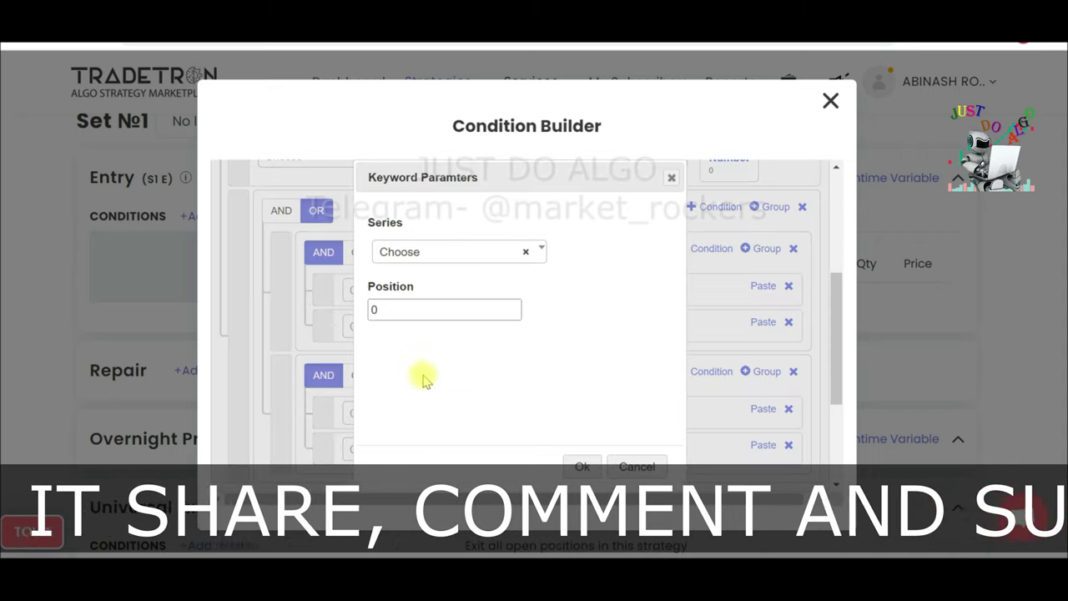
left_click(436, 252)
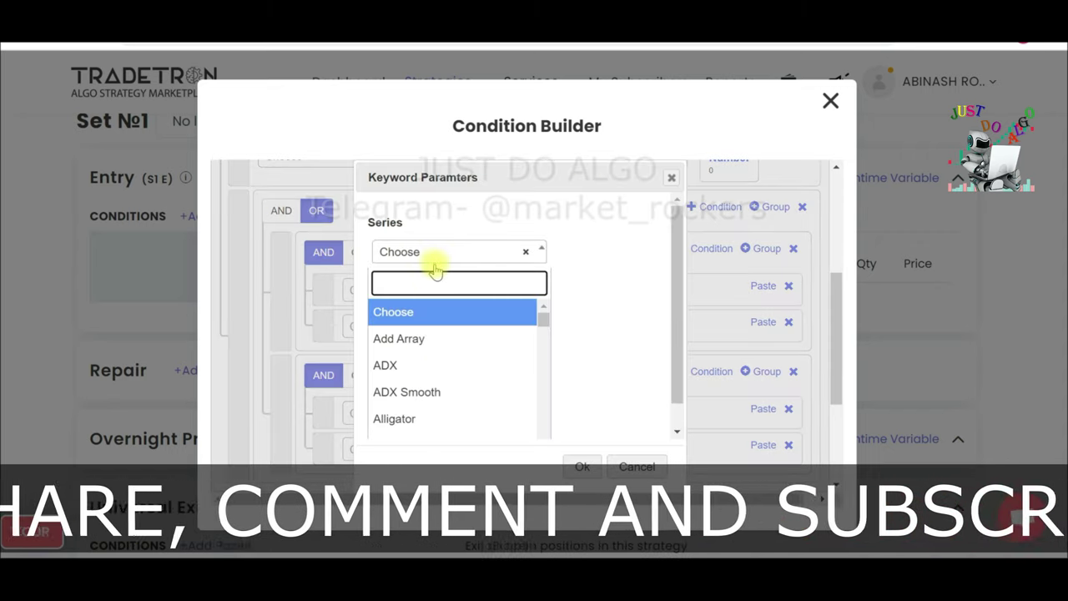
type("CL")
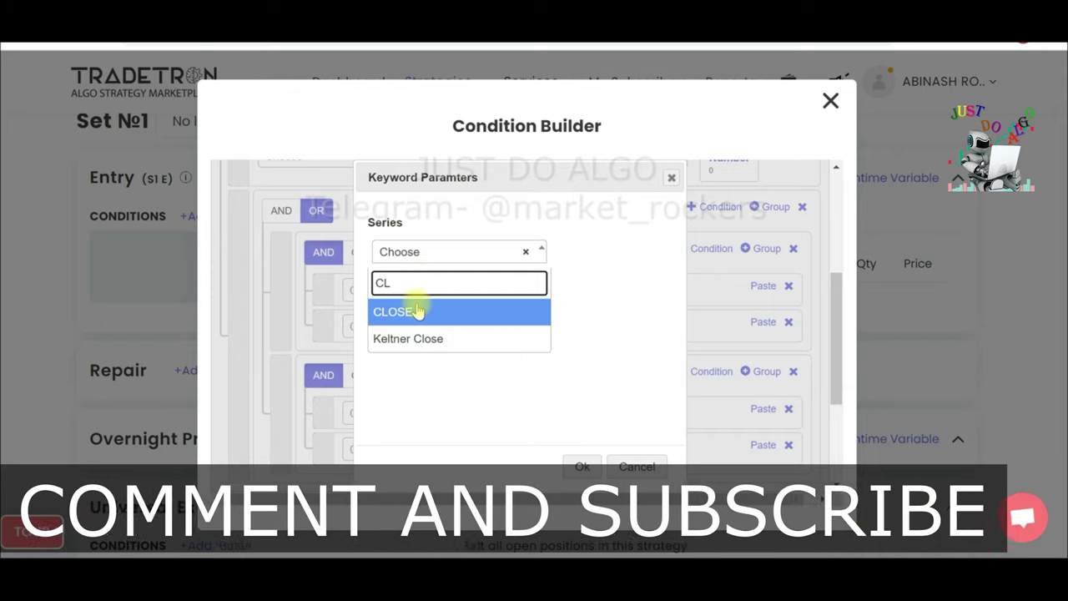
left_click(417, 309)
double_click(416, 311)
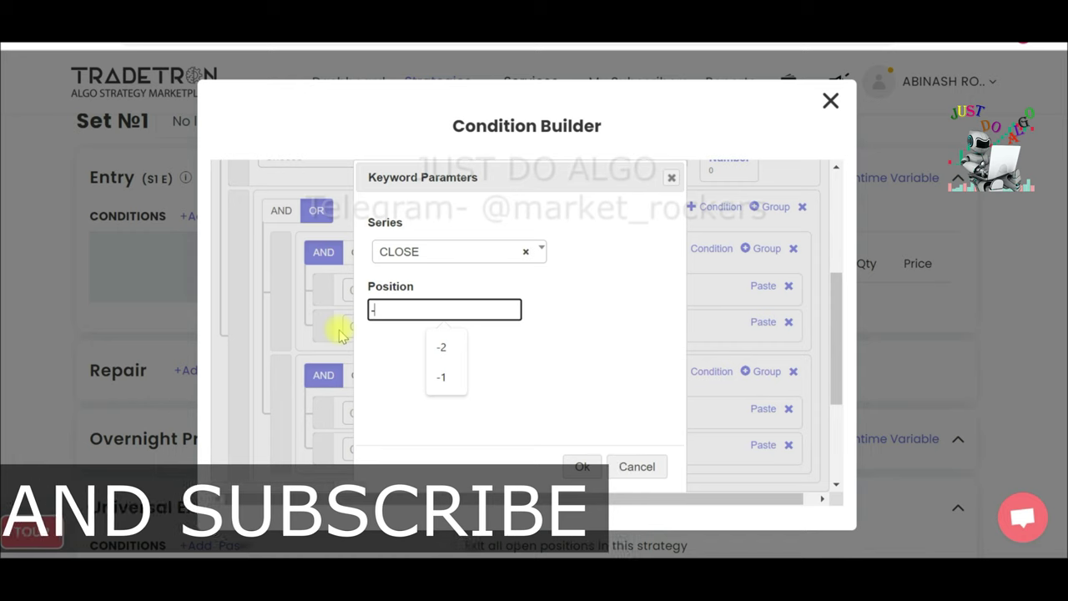
left_click(582, 465)
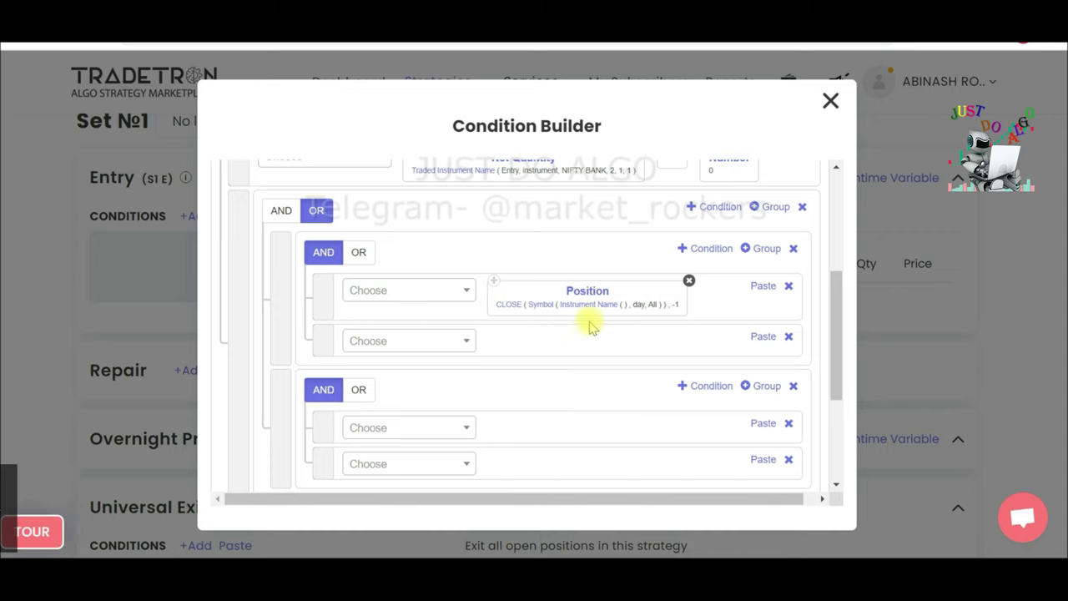
Set the candle type of the CLOSE series' Symbol to 1m in the Position keyword.
left_click(540, 307)
left_click(455, 317)
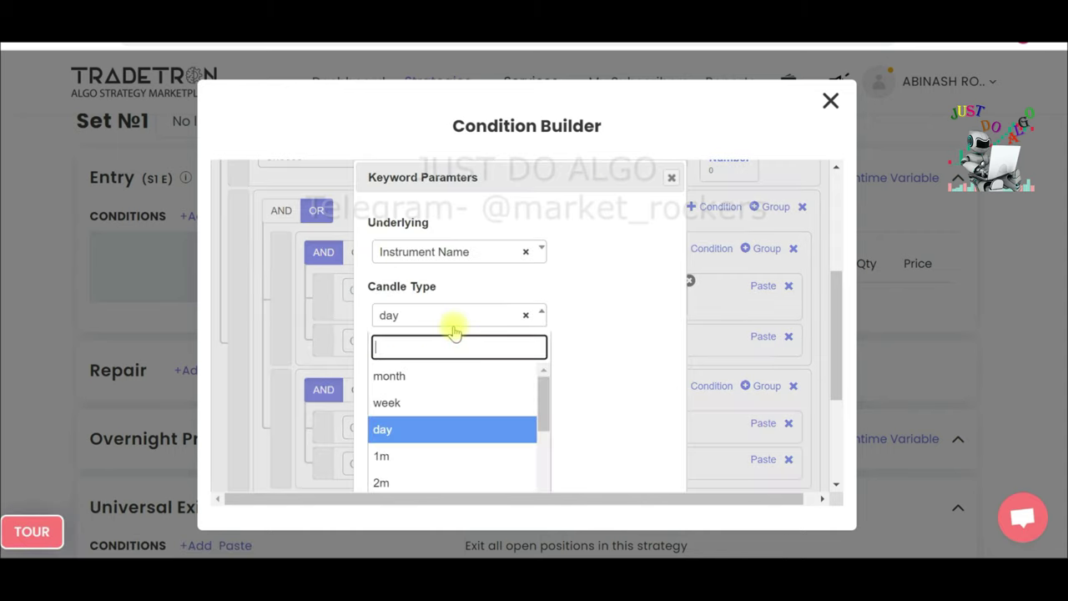
scroll(447, 380, "down", 3)
left_click(441, 379)
scroll(546, 405, "down", 3)
left_click(584, 433)
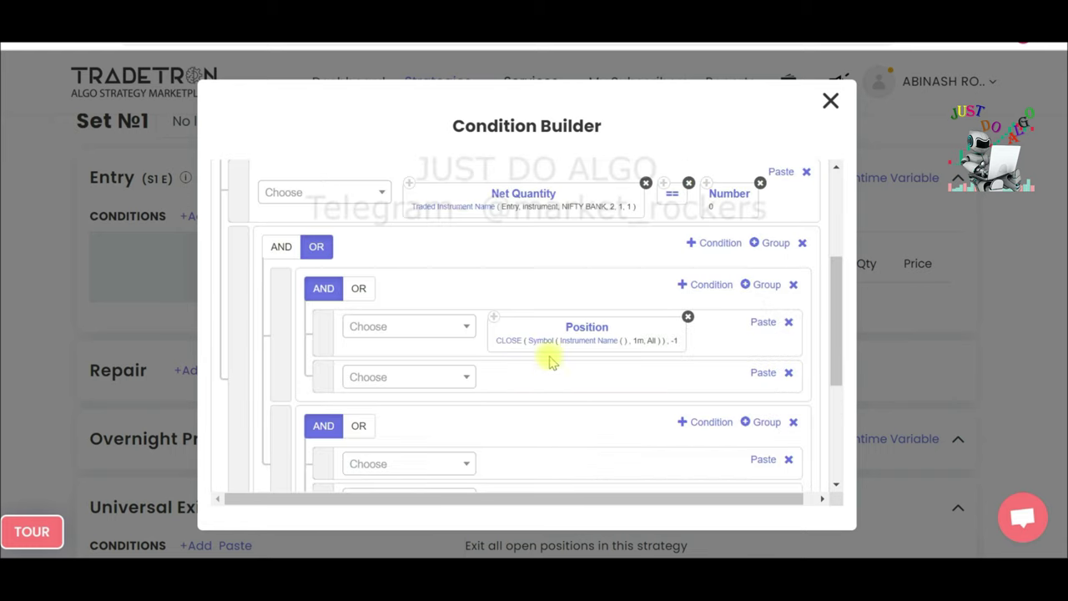
Set the CLOSE series' instrument name to exchange NFO and underlying NFO - NIFTY BANK.
left_click(569, 343)
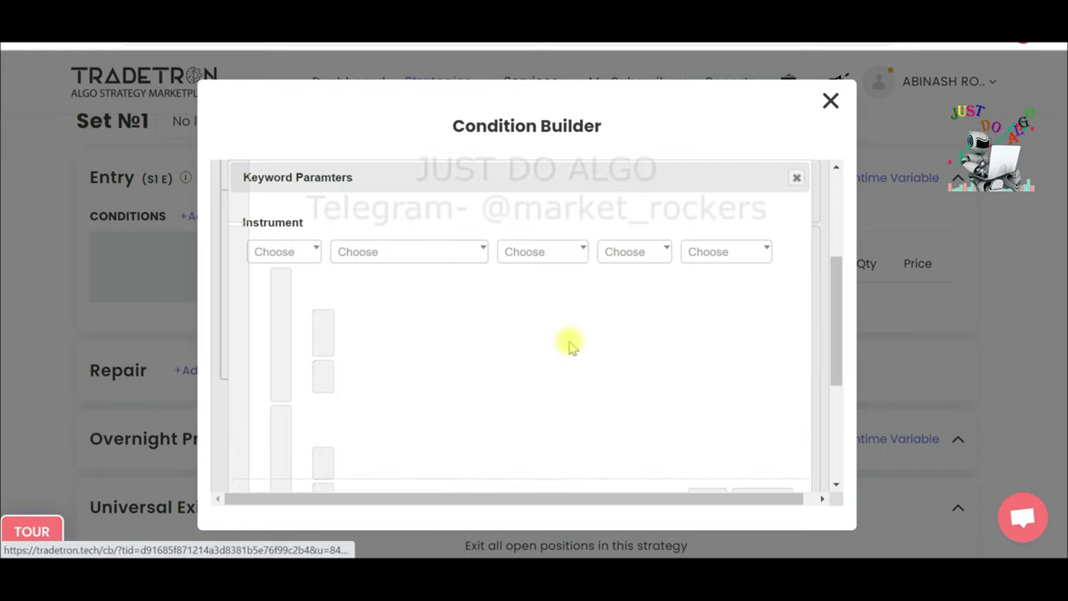
left_click(280, 255)
type("NF")
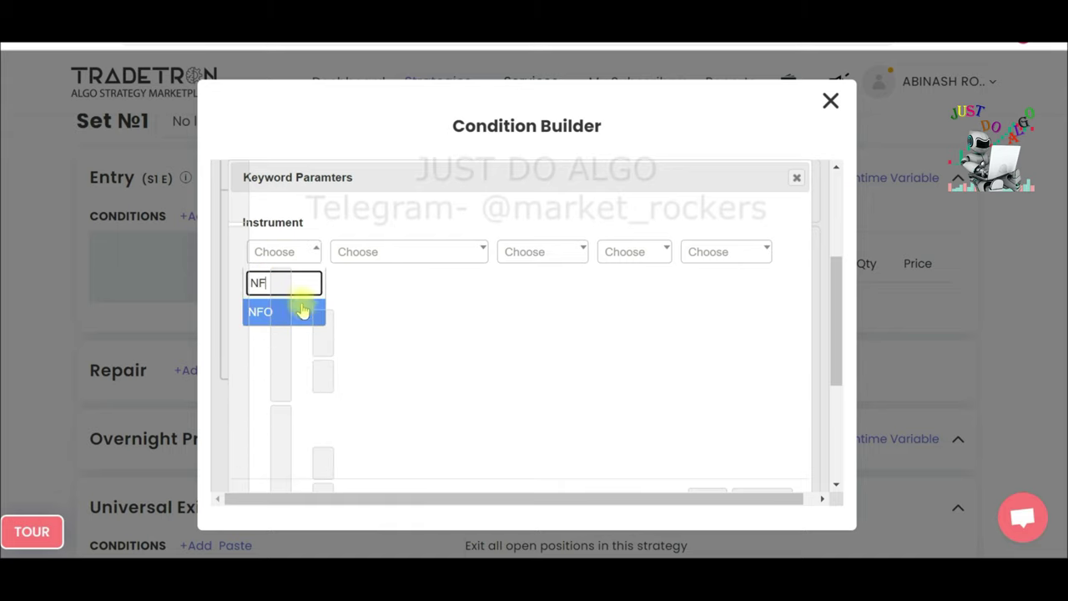
left_click(303, 310)
left_click(376, 259)
type("nift")
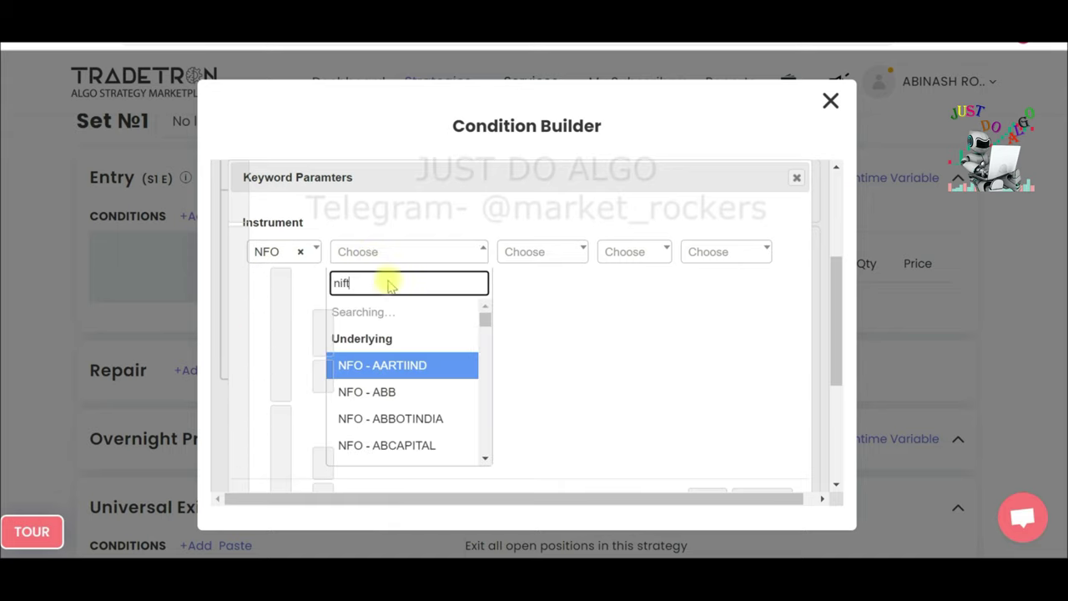
left_click(404, 370)
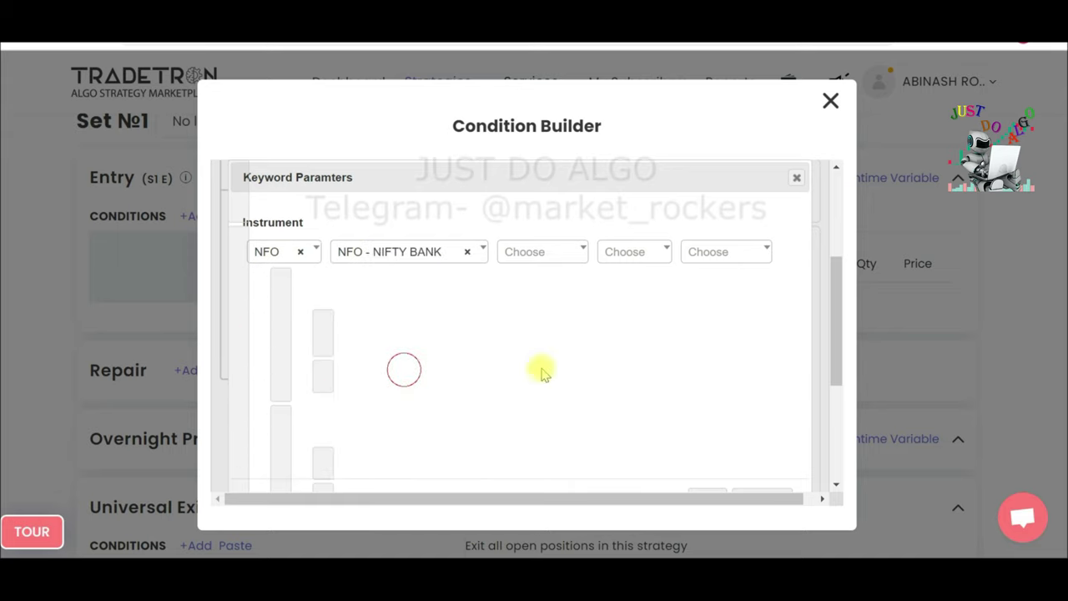
left_click(702, 491)
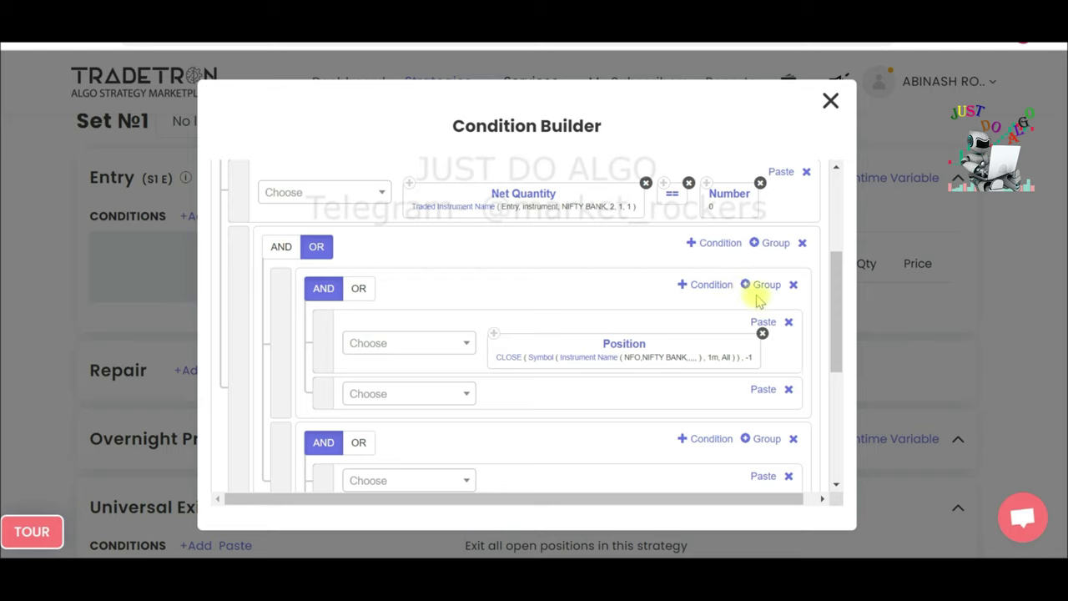
Paste a copy of the Position keyword into the same condition and change the copy's series to OPEN.
left_click(762, 322)
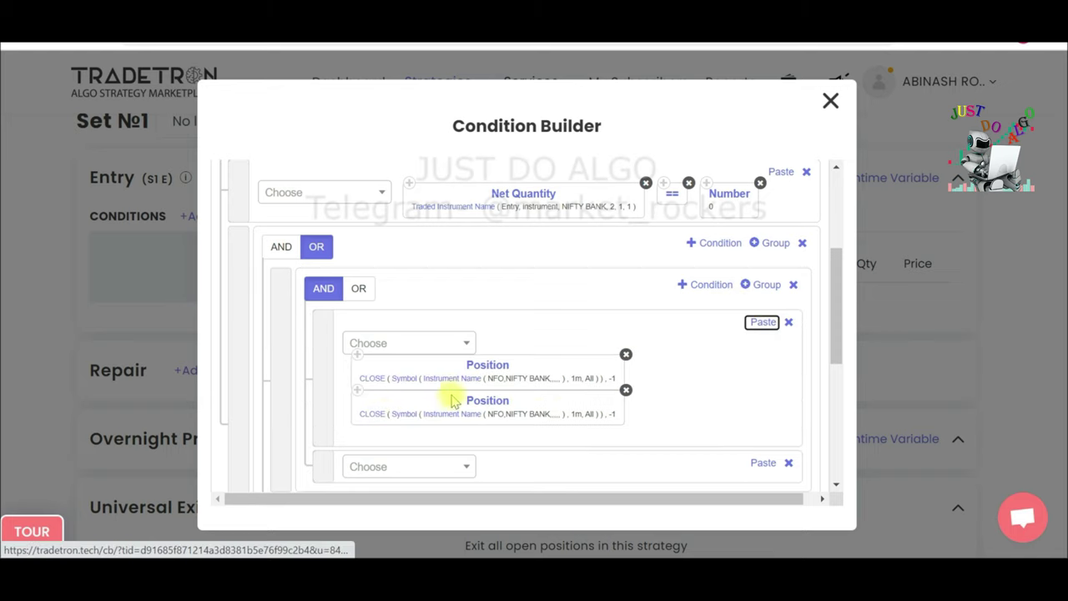
left_click(480, 405)
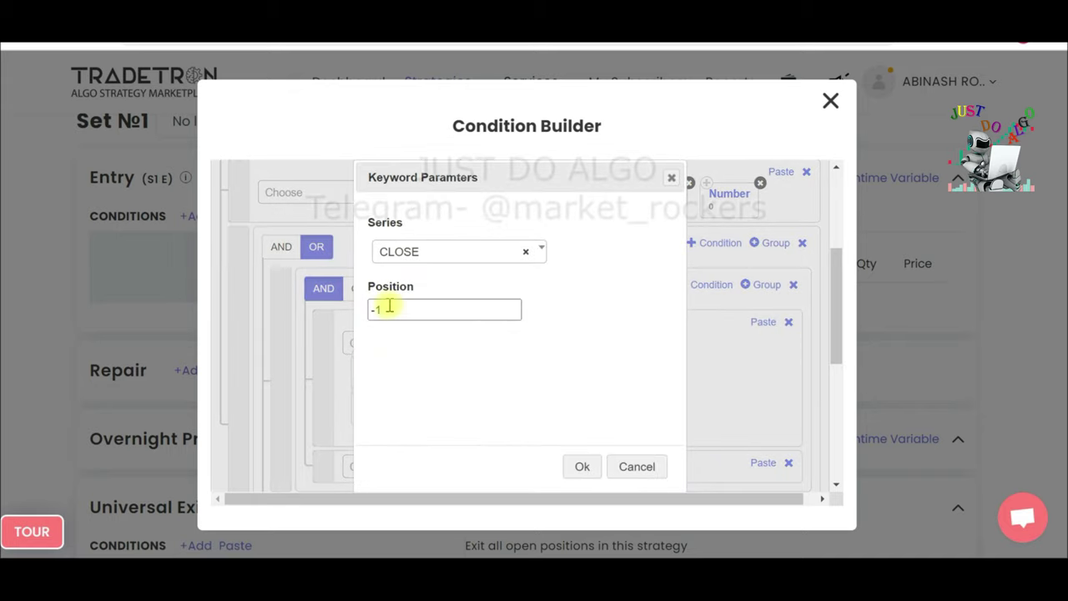
left_click(409, 248)
type("OP")
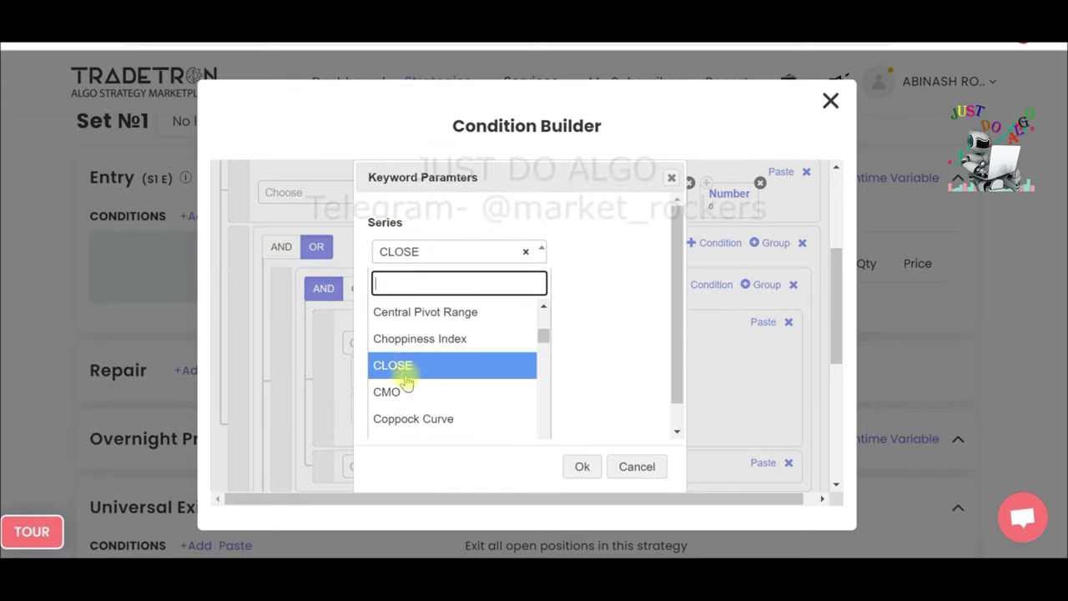
left_click(416, 415)
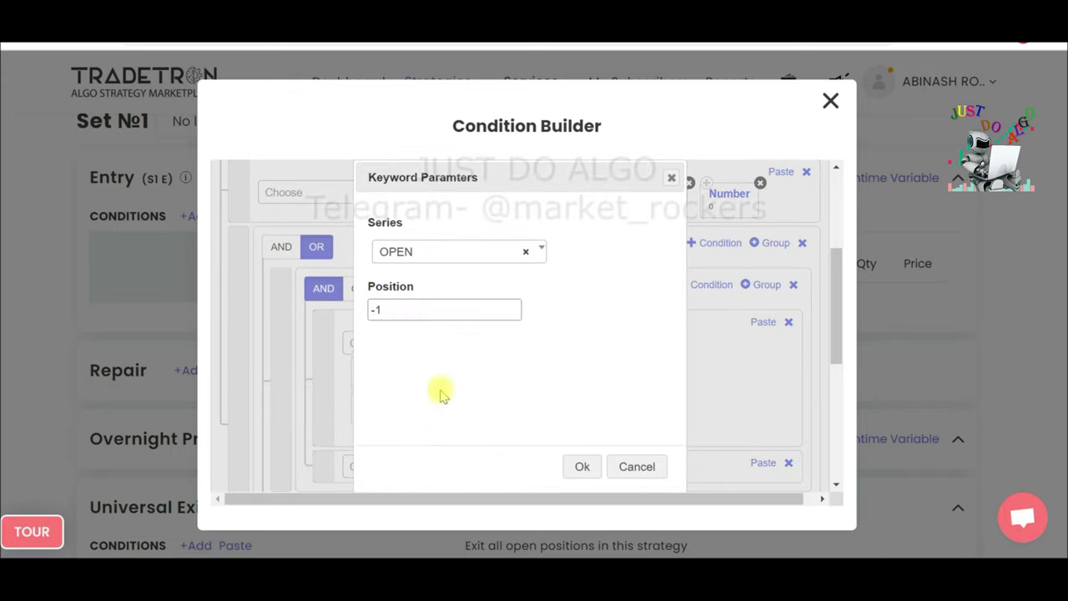
left_click(577, 464)
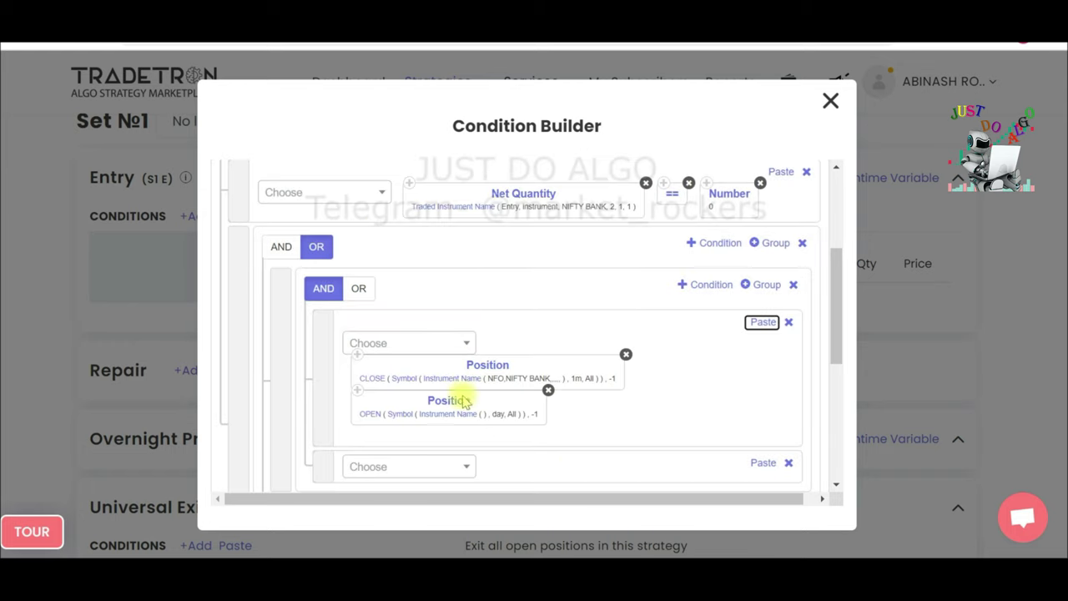
Set the candle type of the OPEN series' Symbol to 1m in the second Position keyword.
left_click(402, 417)
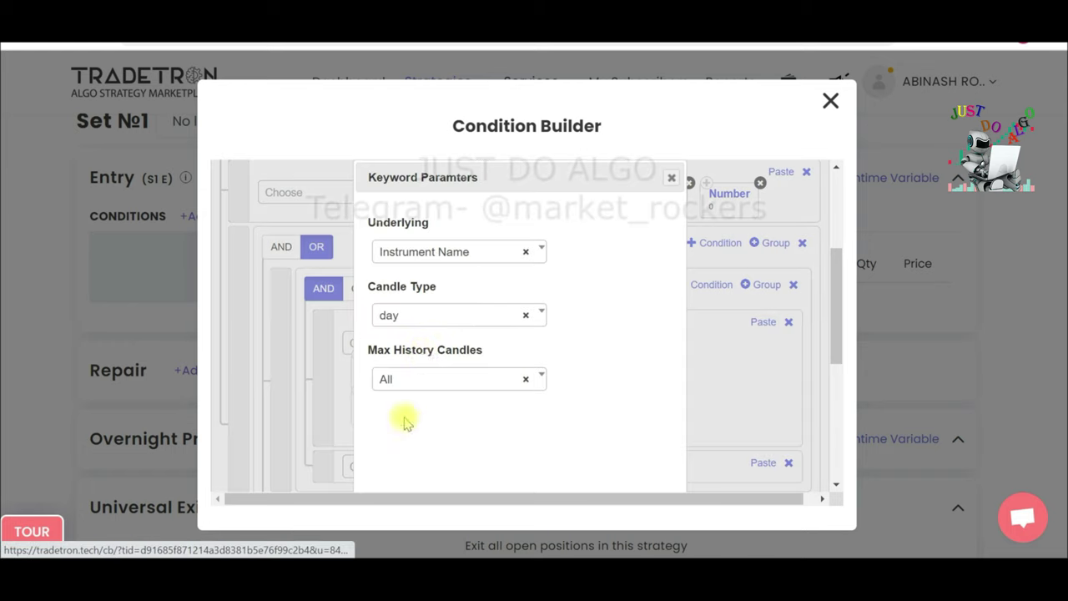
left_click(423, 324)
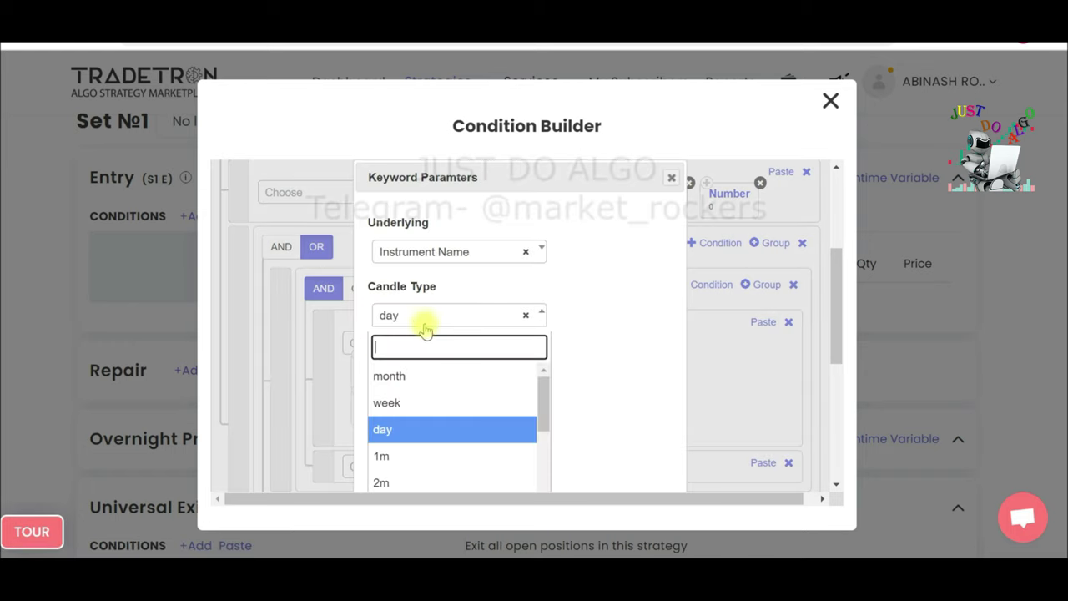
type("1")
left_click(405, 377)
scroll(590, 478, "down", 1)
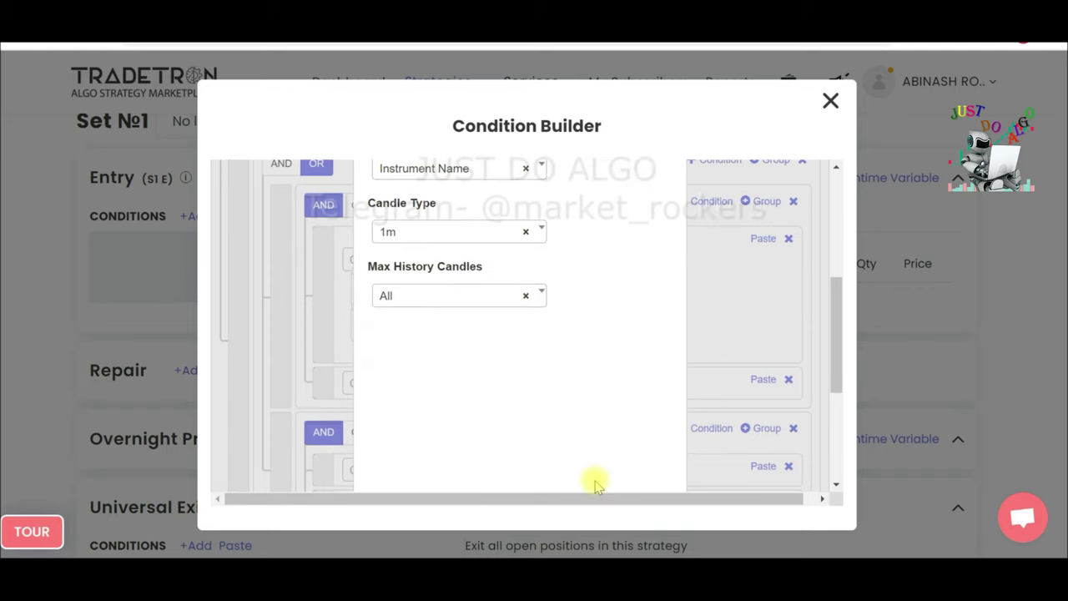
scroll(596, 467, "up", 3)
scroll(596, 455, "down", 5)
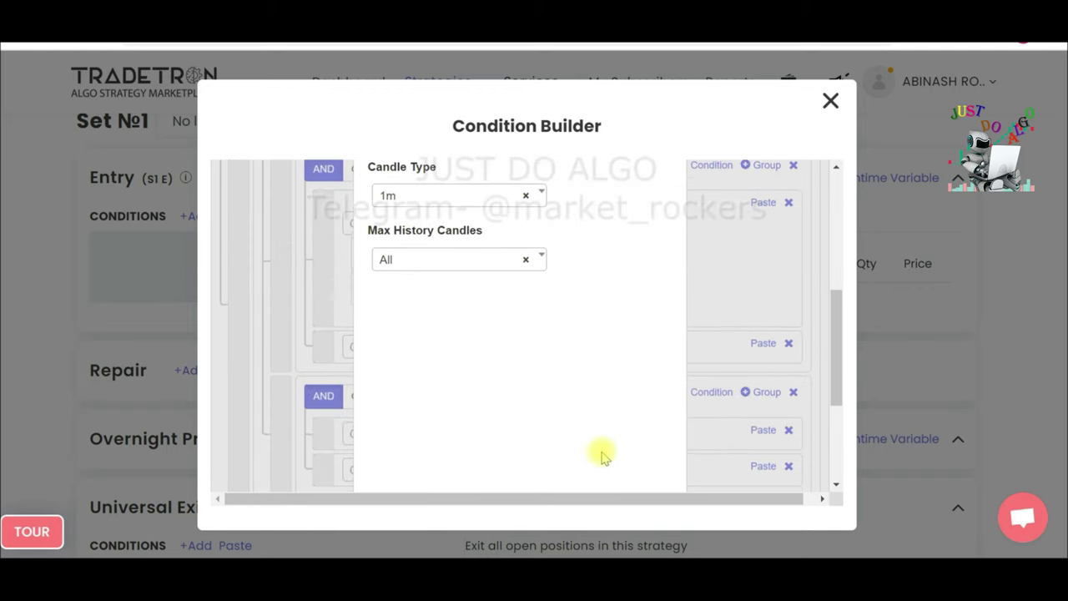
scroll(604, 459, "down", 2)
left_click(578, 308)
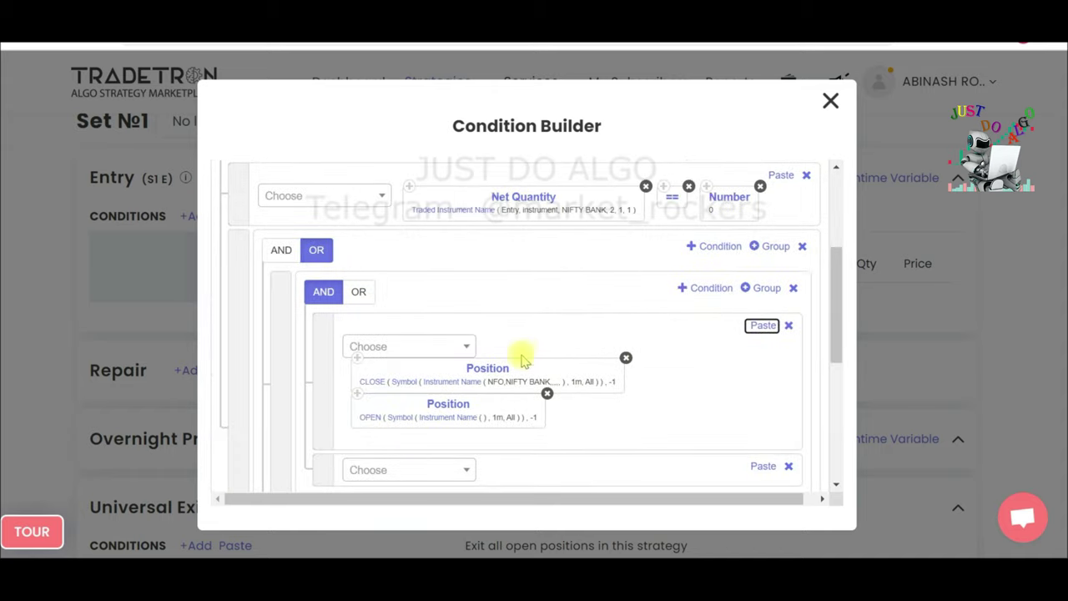
Set the OPEN series' instrument name to exchange NFO and underlying NFO - NIFTY BANK in the second Position keyword.
left_click(441, 424)
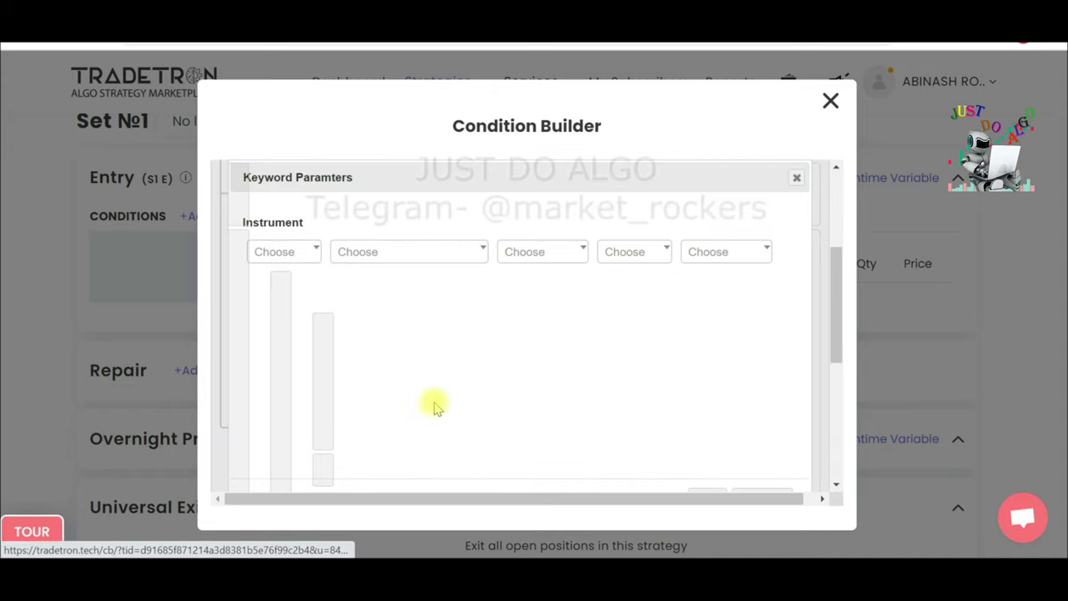
left_click(305, 252)
type("NF")
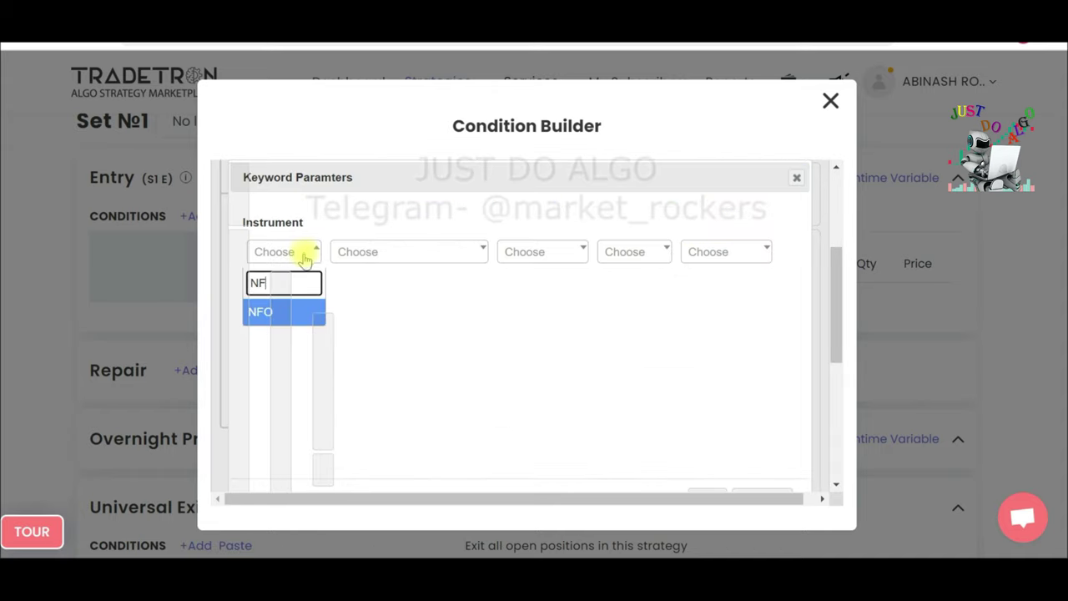
left_click(306, 320)
left_click(363, 264)
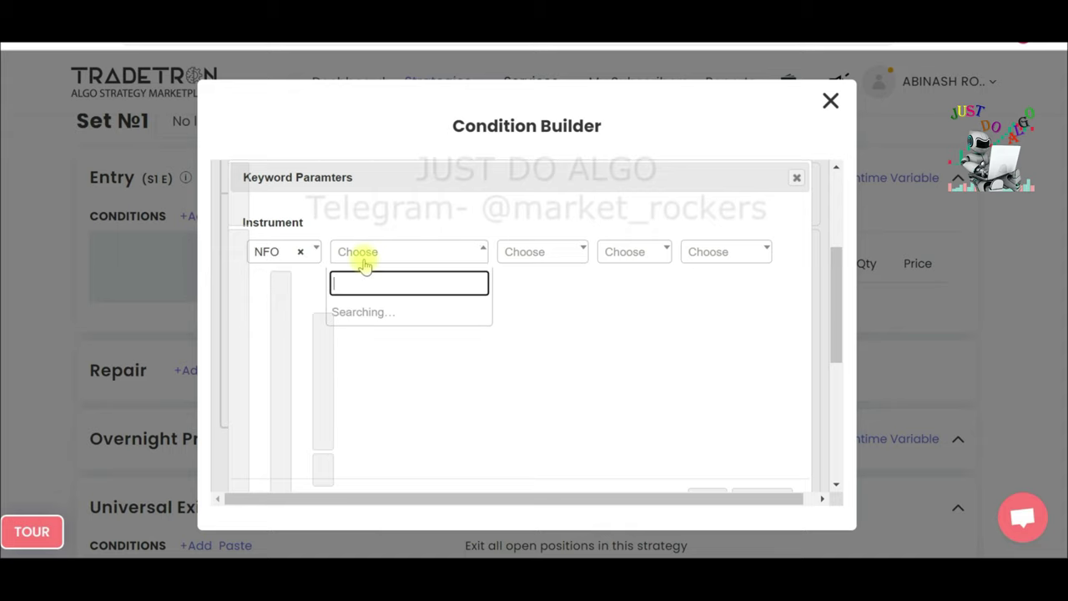
type("nift")
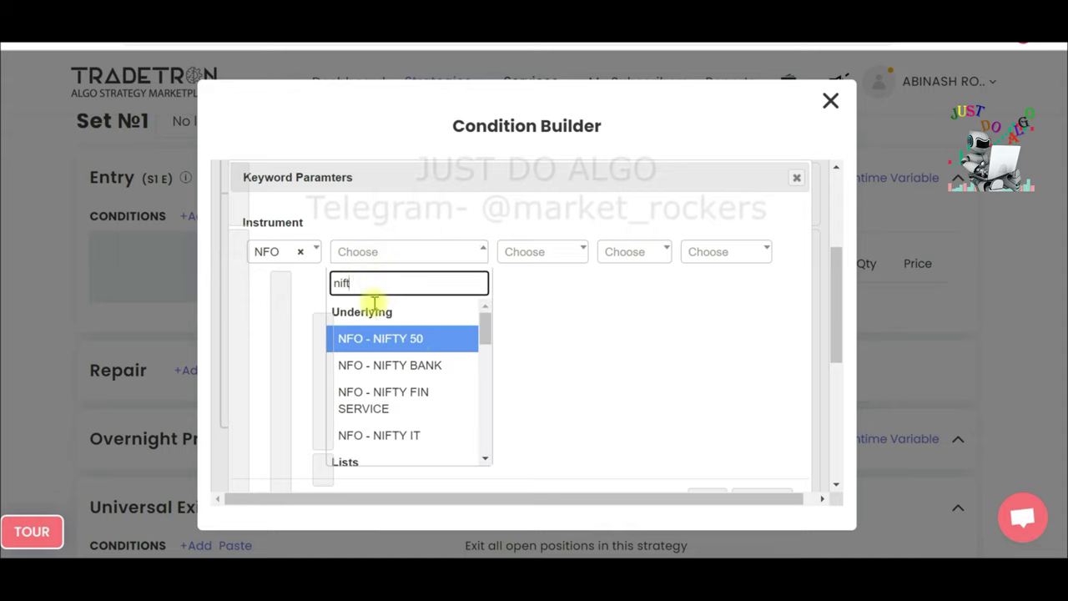
left_click(417, 338)
left_click(440, 262)
left_click(425, 386)
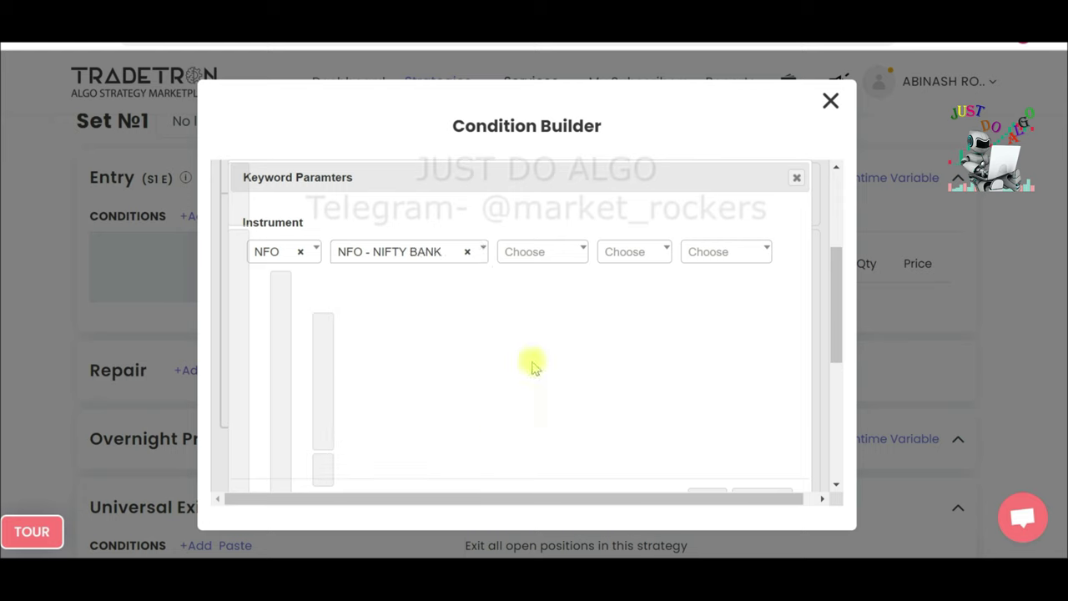
scroll(670, 431, "down", 3)
left_click(706, 250)
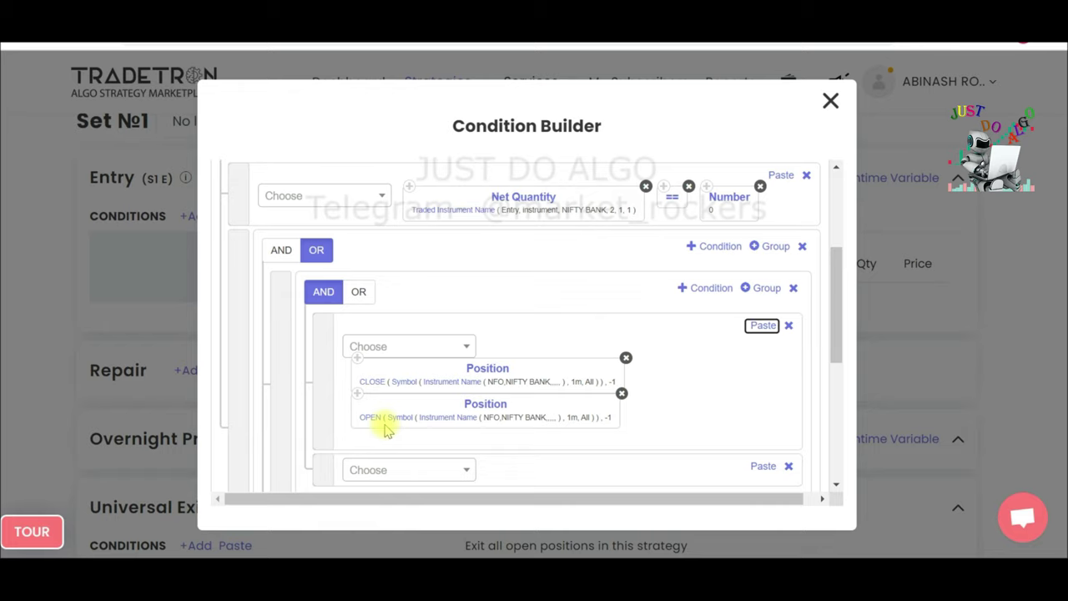
Add a minus operator to the condition and place it between the CLOSE and OPEN Position keywords.
left_click(390, 349)
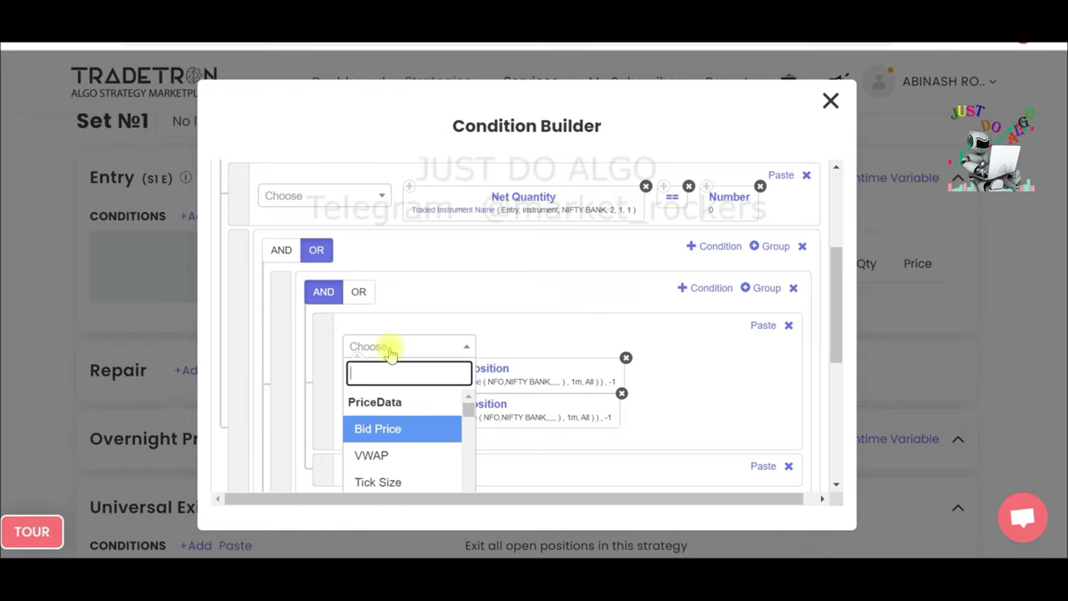
scroll(425, 420, "down", 5)
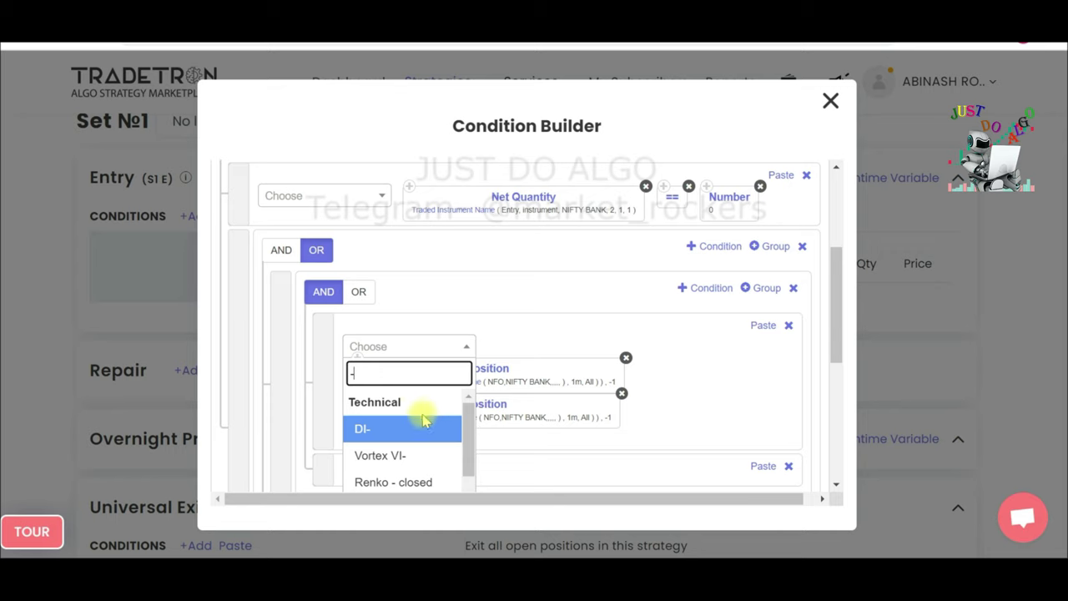
left_click_drag(464, 434, 454, 503)
scroll(425, 484, "down", 2)
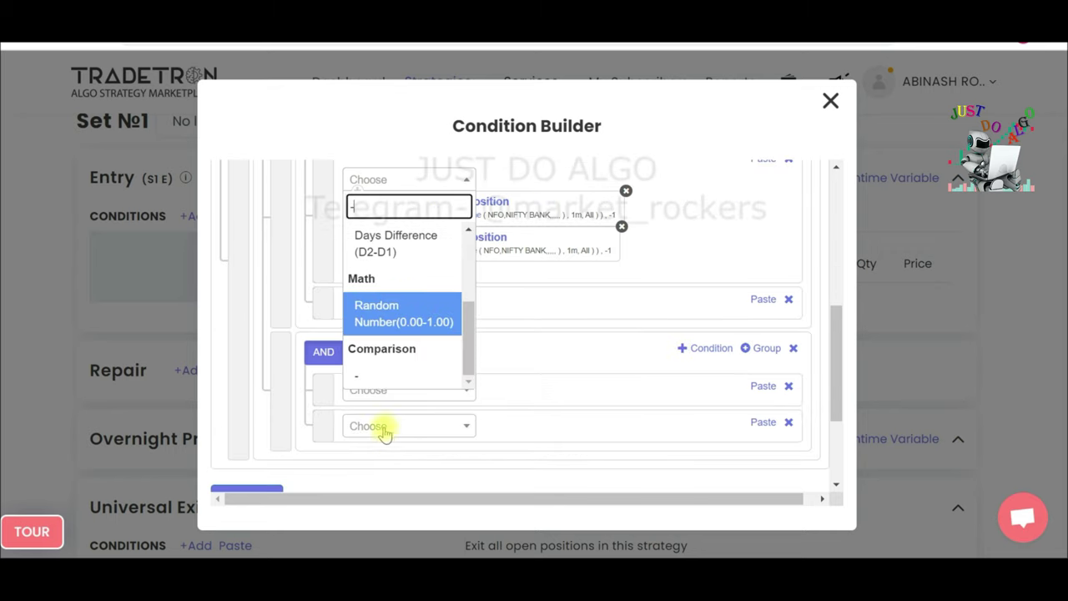
left_click(381, 376)
left_click_drag(659, 246, 655, 218)
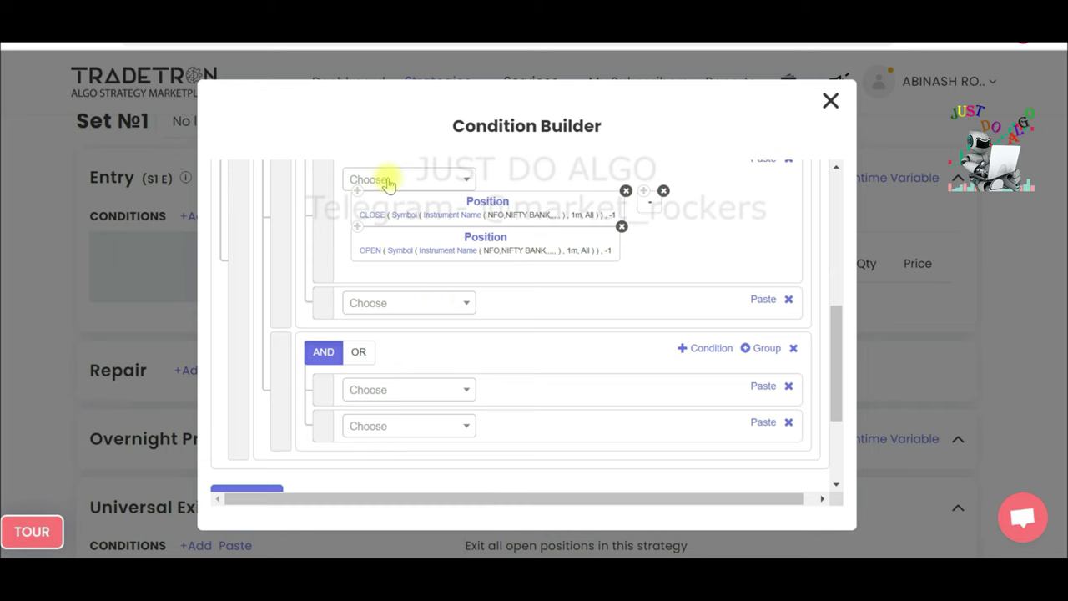
Switch to the TradingView NIFTY BANK 1m chart and examine its candles, returning to the Condition Builder when done.
left_click(375, 47)
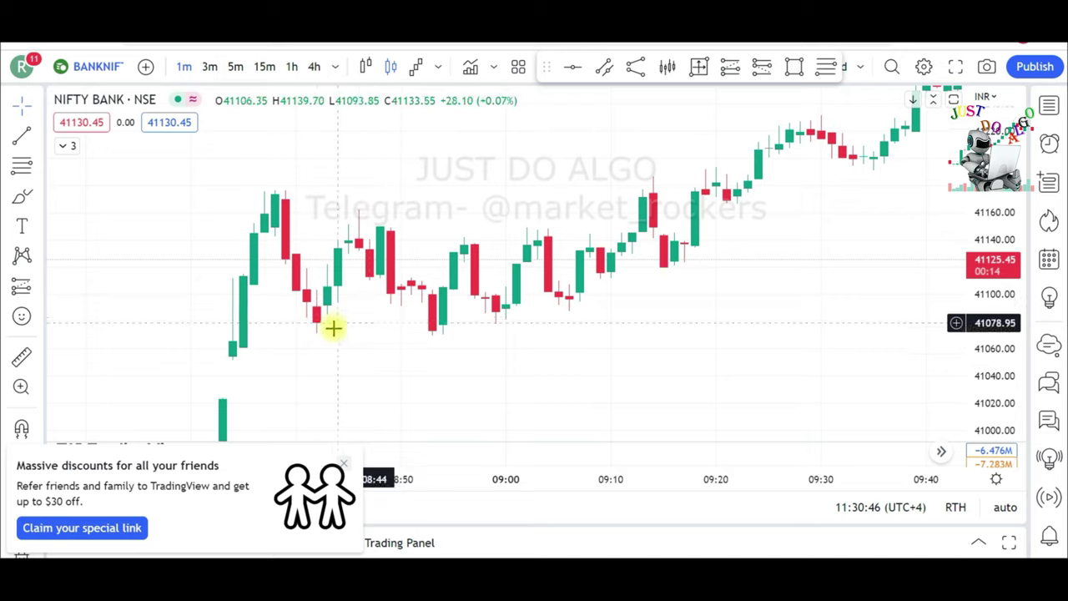
left_click_drag(310, 358, 399, 313)
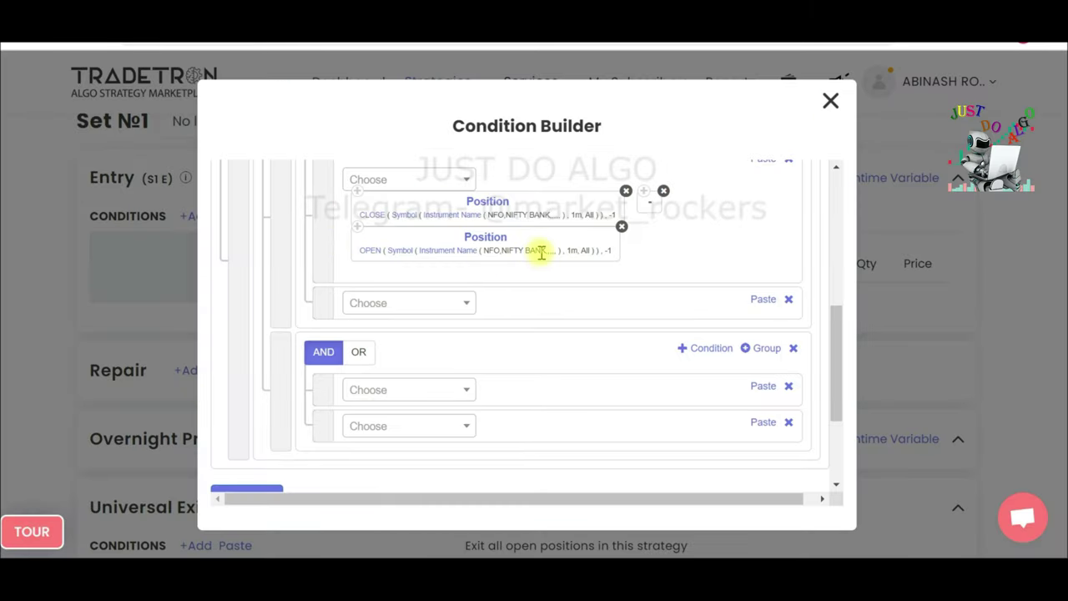
scroll(581, 377, "down", 2)
scroll(582, 381, "up", 2)
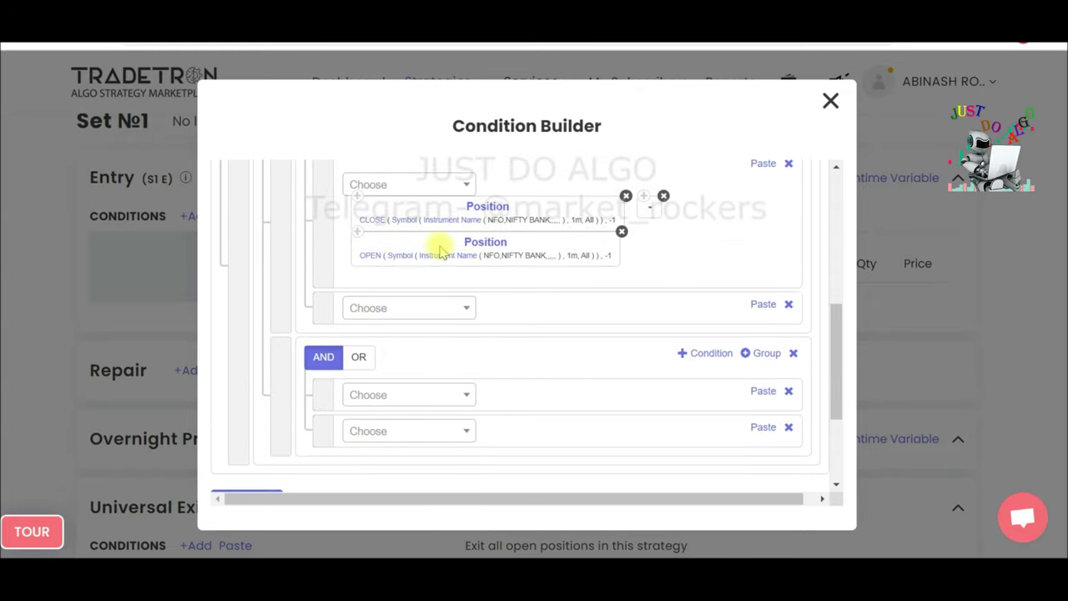
Enclose the CLOSE minus OPEN expression in parentheses, with the opening one before CLOSE and the closing one after OPEN.
left_click(431, 192)
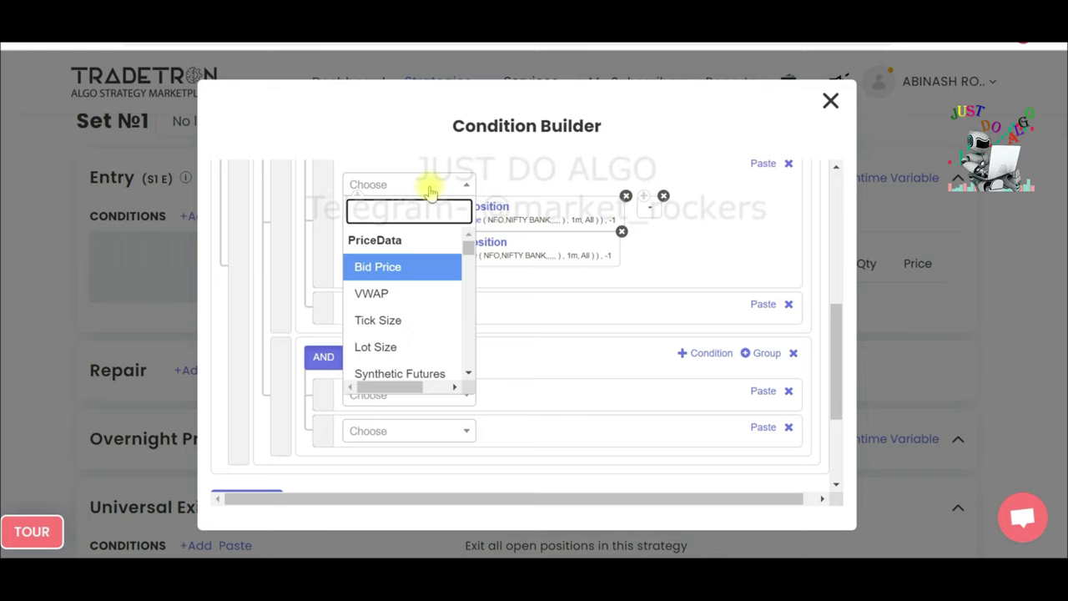
type("(")
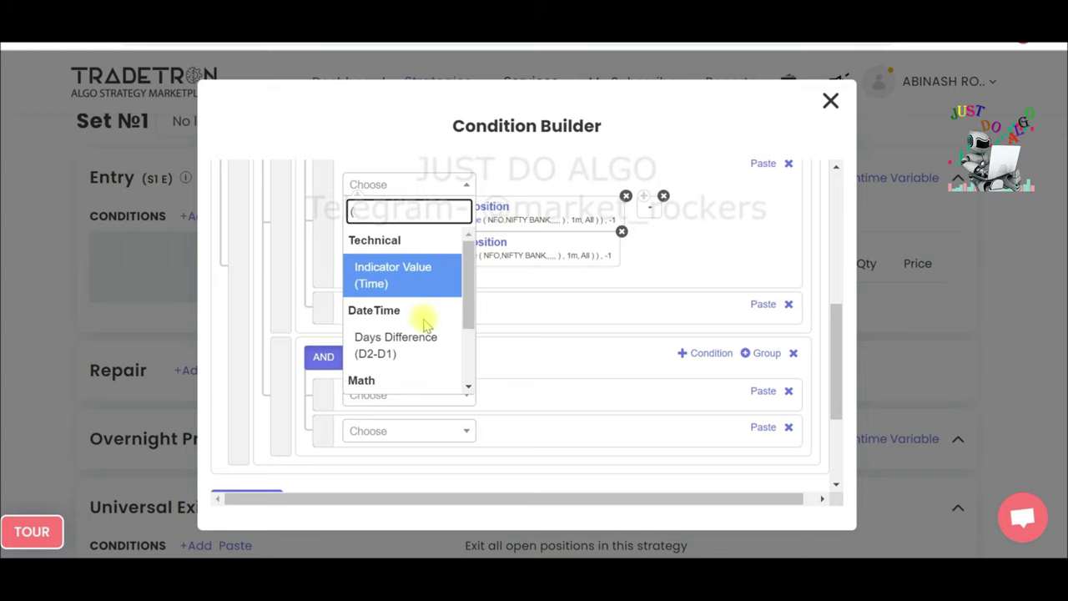
scroll(464, 367, "down", 3)
left_click(425, 369)
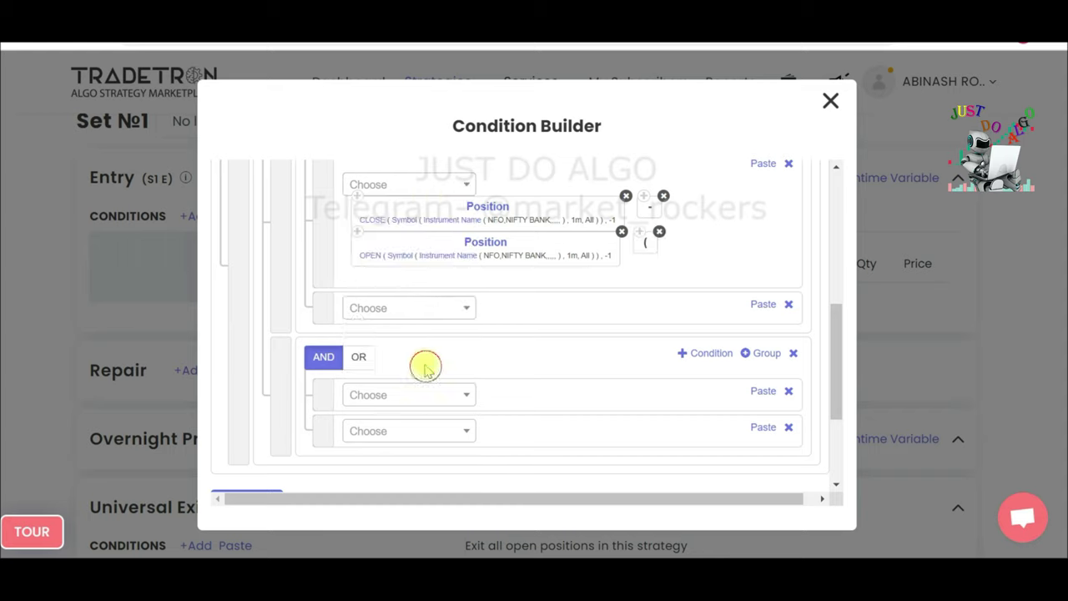
left_click(417, 186)
type(")")
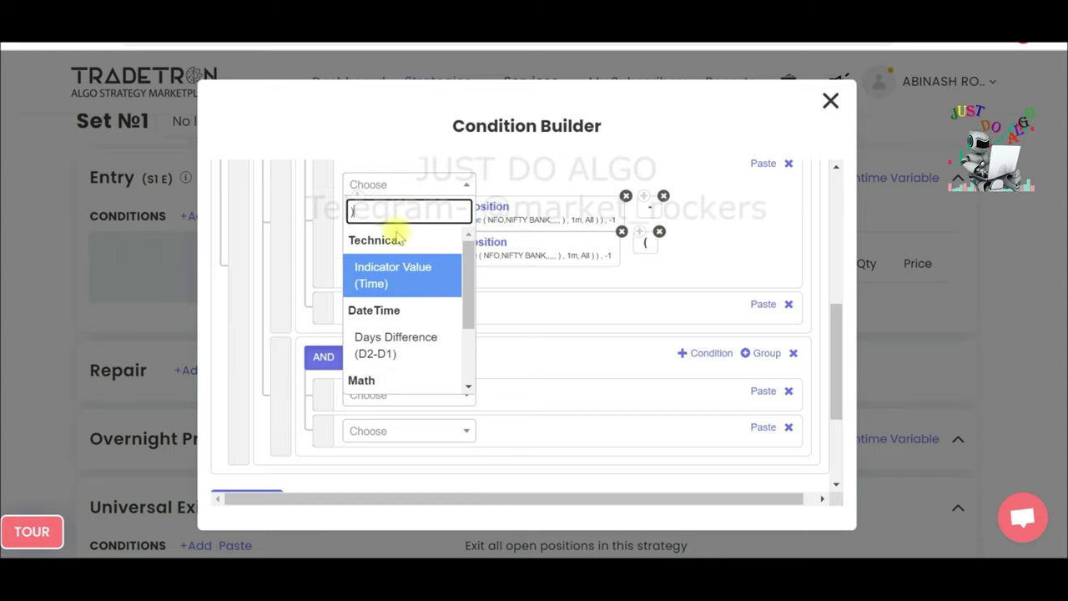
left_click_drag(470, 287, 470, 401)
left_click(393, 386)
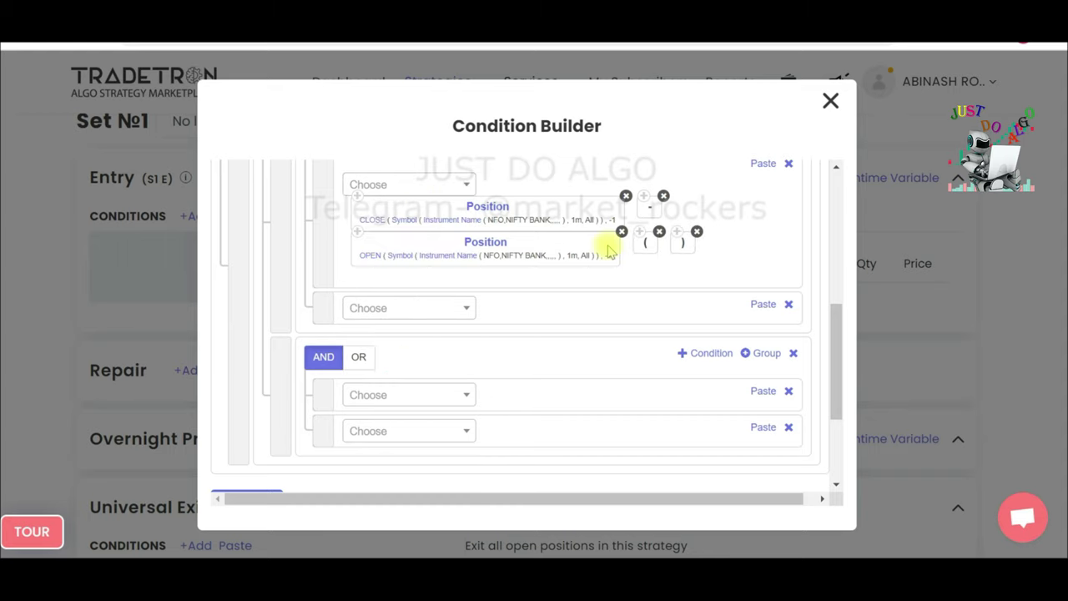
left_click_drag(653, 252, 358, 209)
Add the >= comparison operator after the closing parenthesis of the CLOSE minus OPEN expression.
left_click(438, 186)
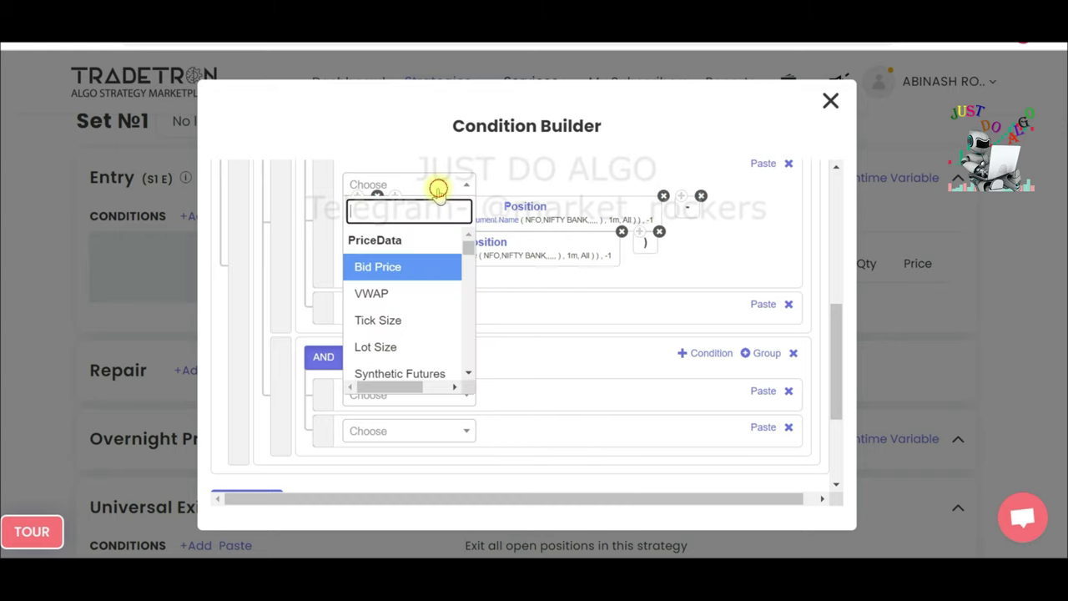
type("=")
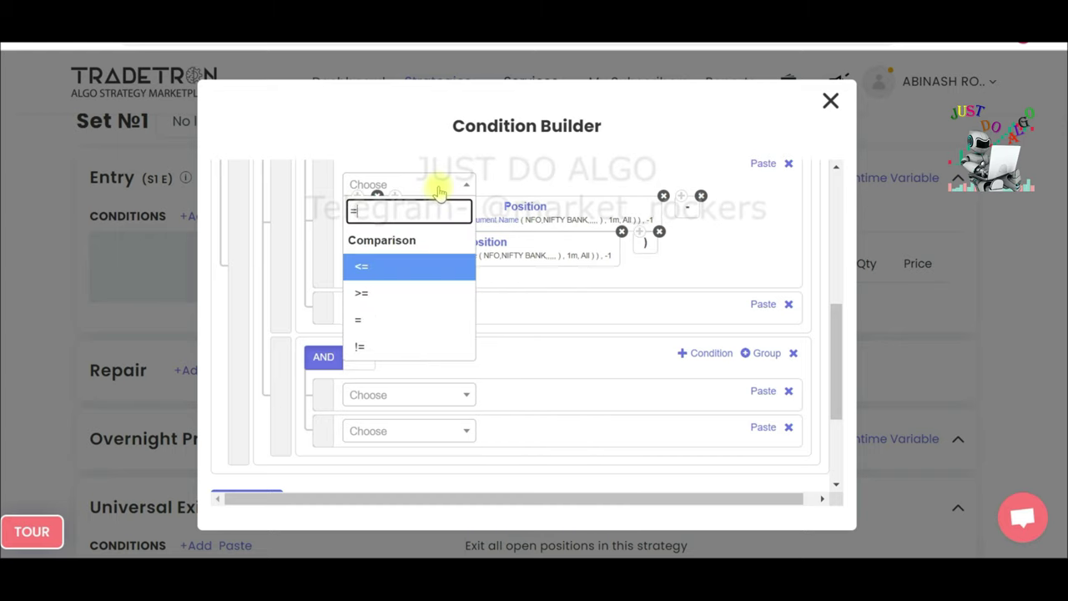
left_click(395, 296)
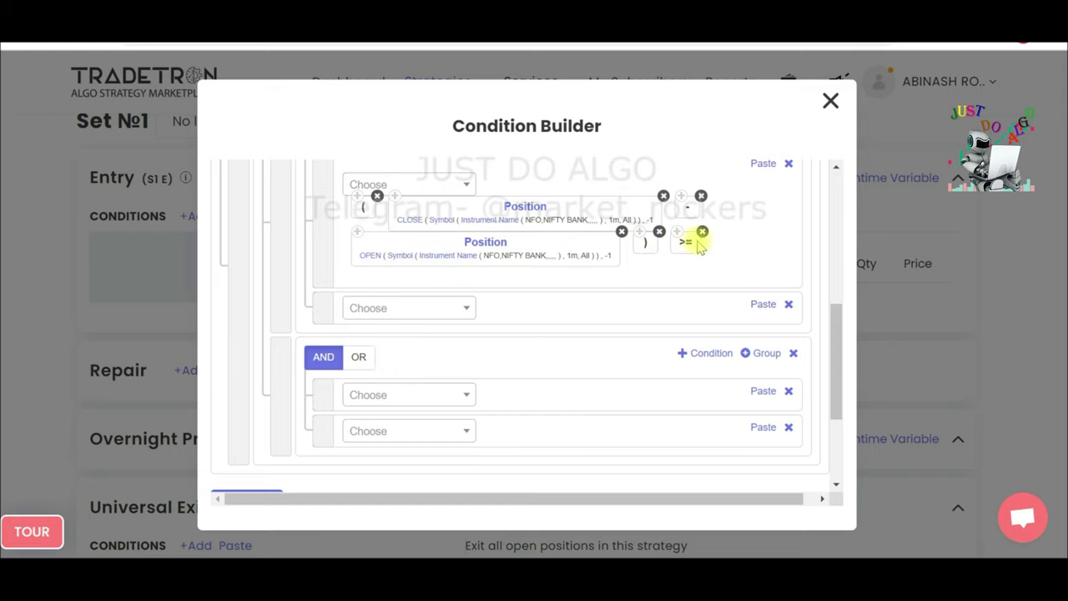
Add a Number keyword with the value 1 after the >= operator.
left_click(426, 184)
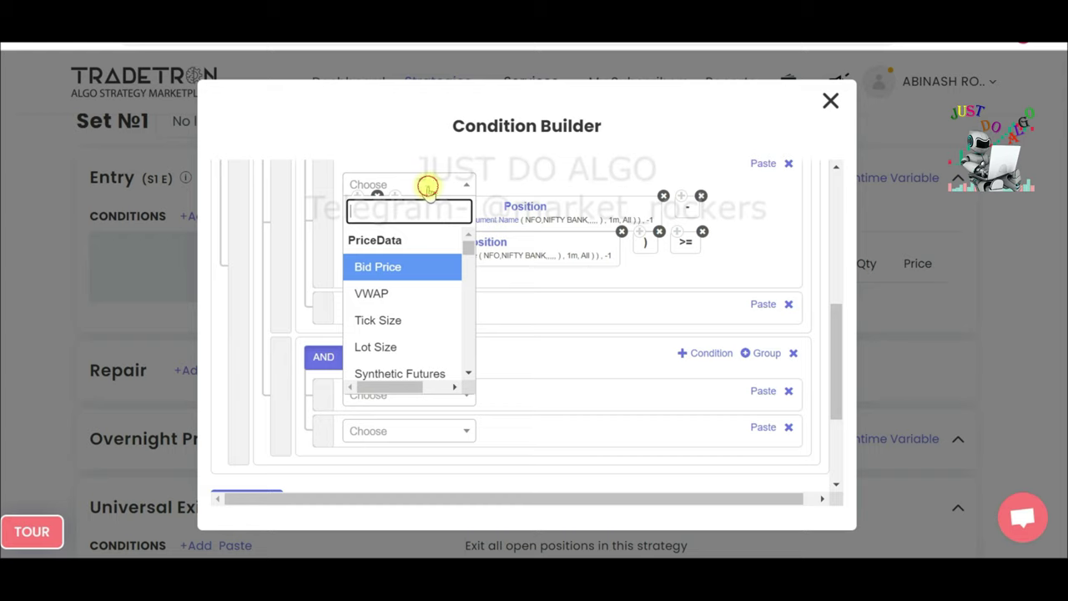
type("N")
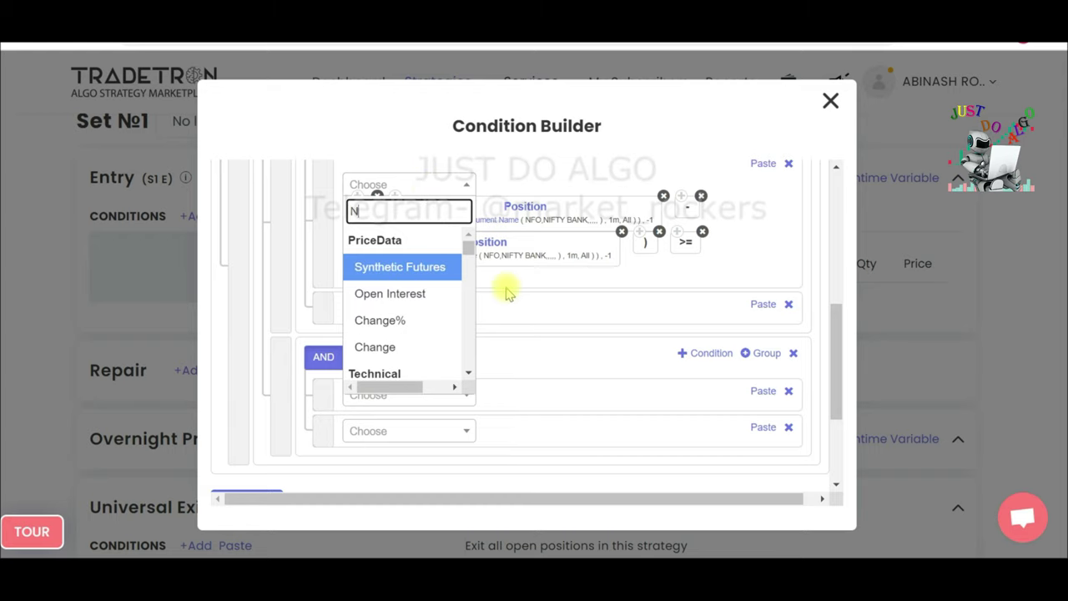
type("UM")
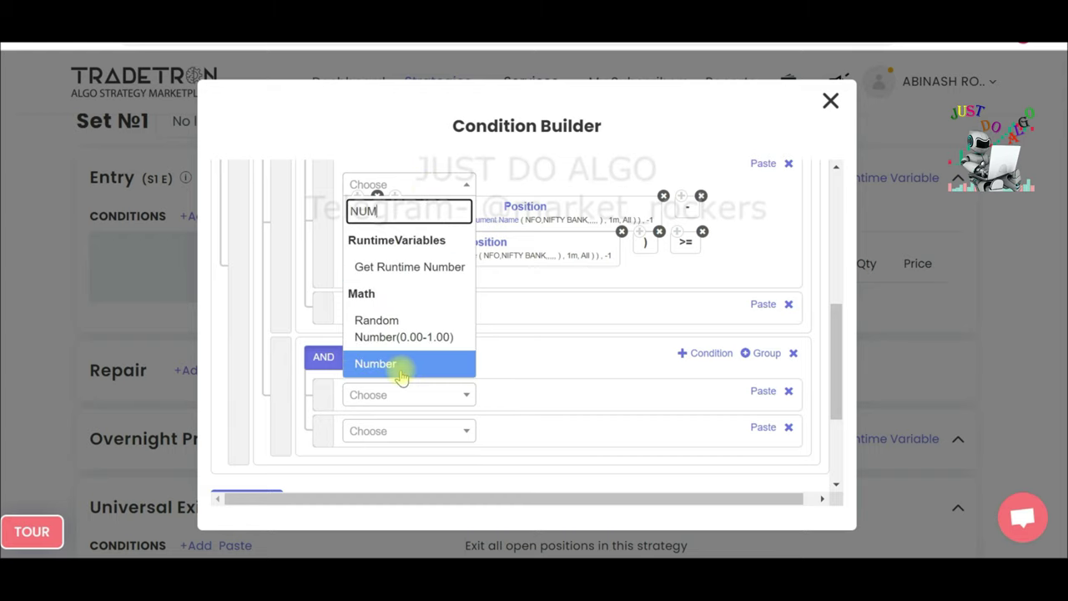
left_click(389, 367)
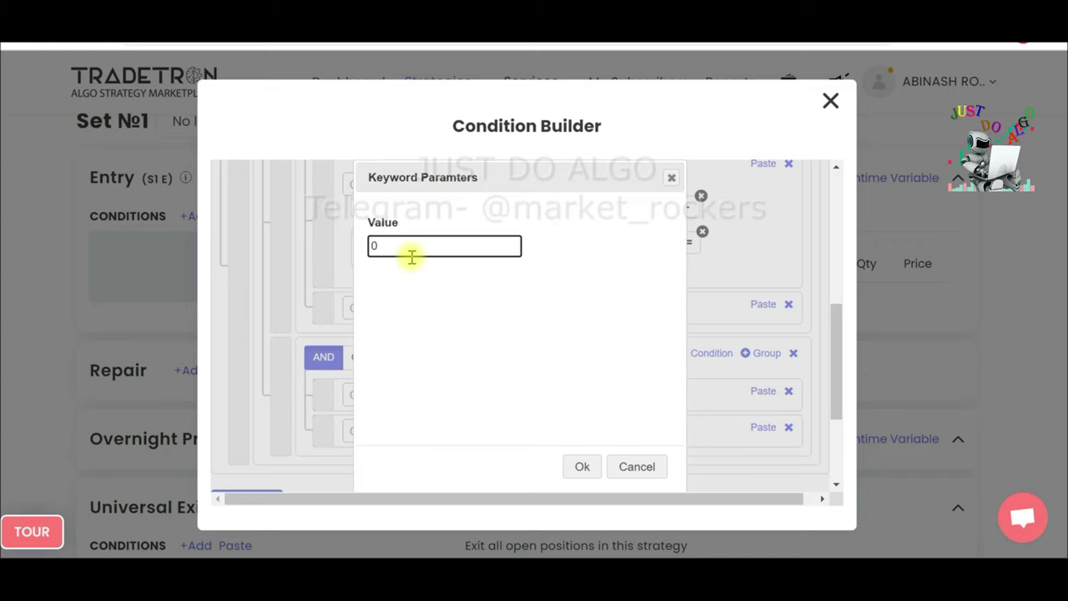
double_click(412, 249)
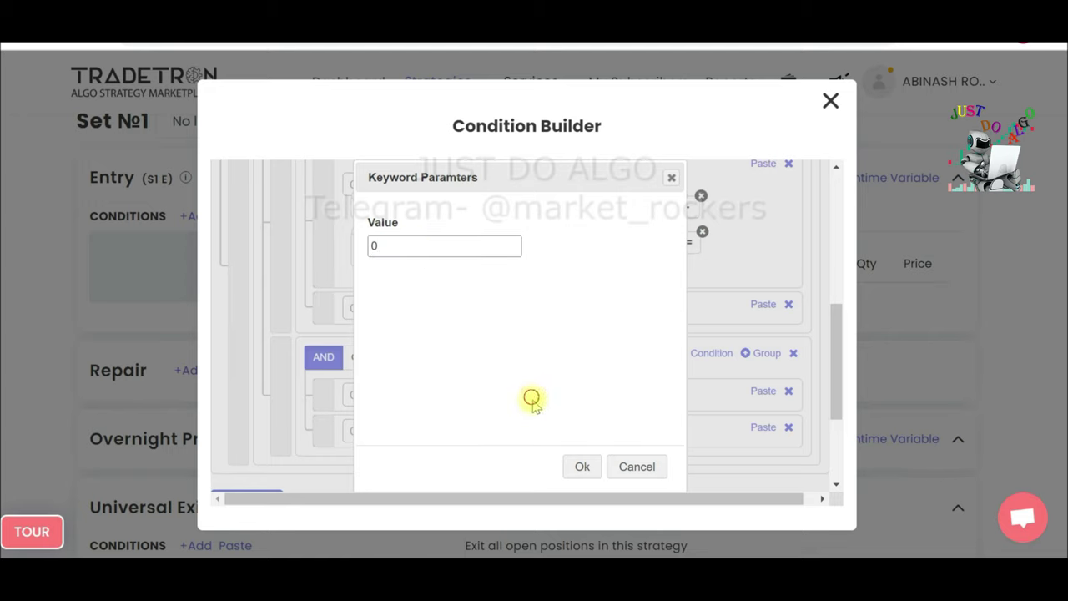
left_click(412, 247)
type("1")
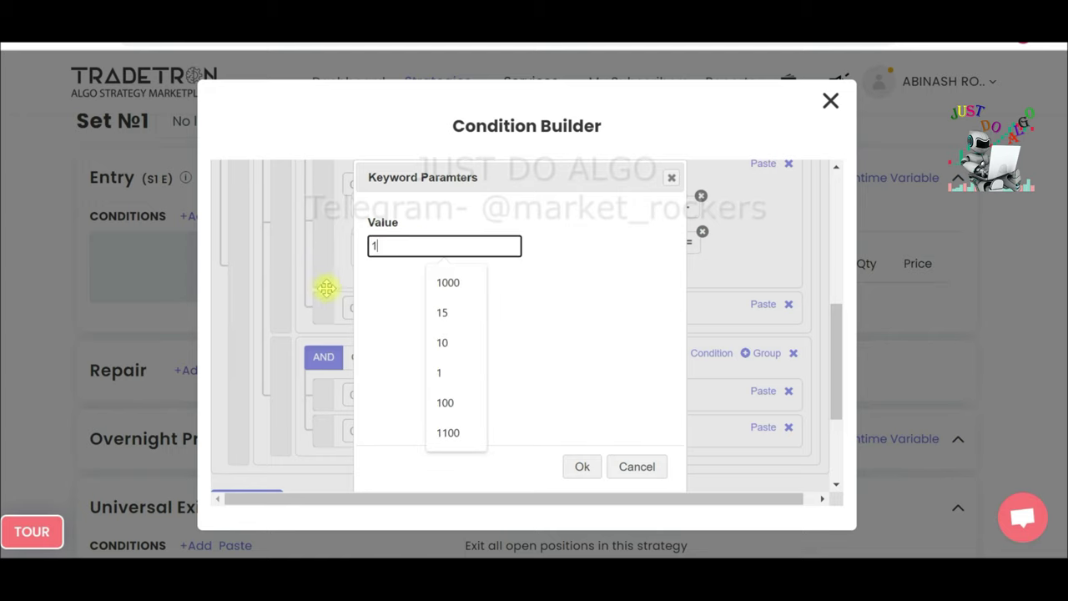
left_click(589, 467)
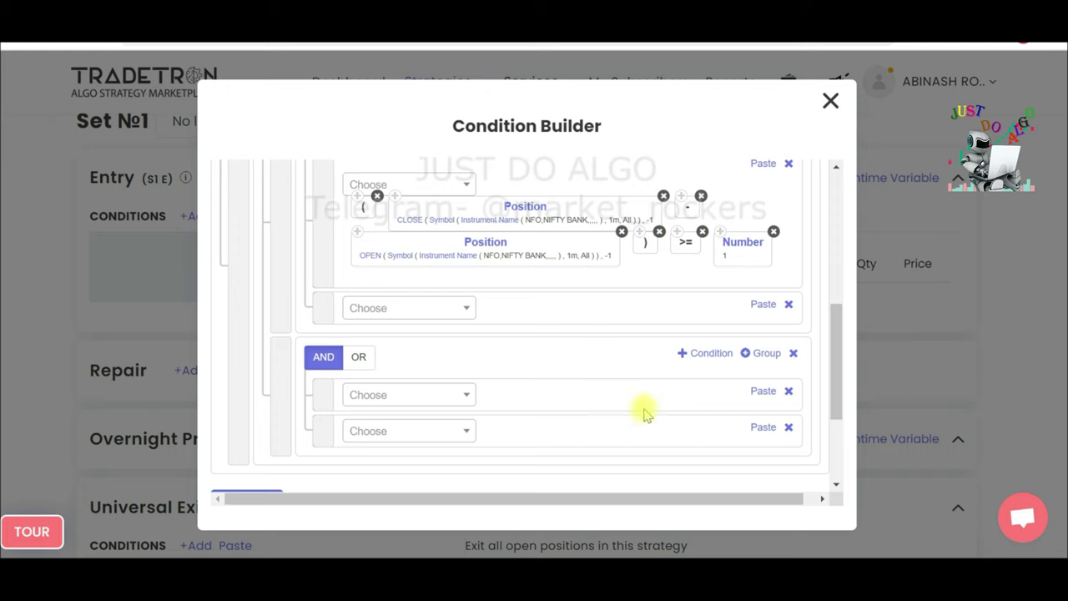
Fill the group's empty second condition with copied blocks reading ( OPEN minus CLOSE, using the NIFTY BANK 1m positions at -1.
scroll(708, 297, "up", 2)
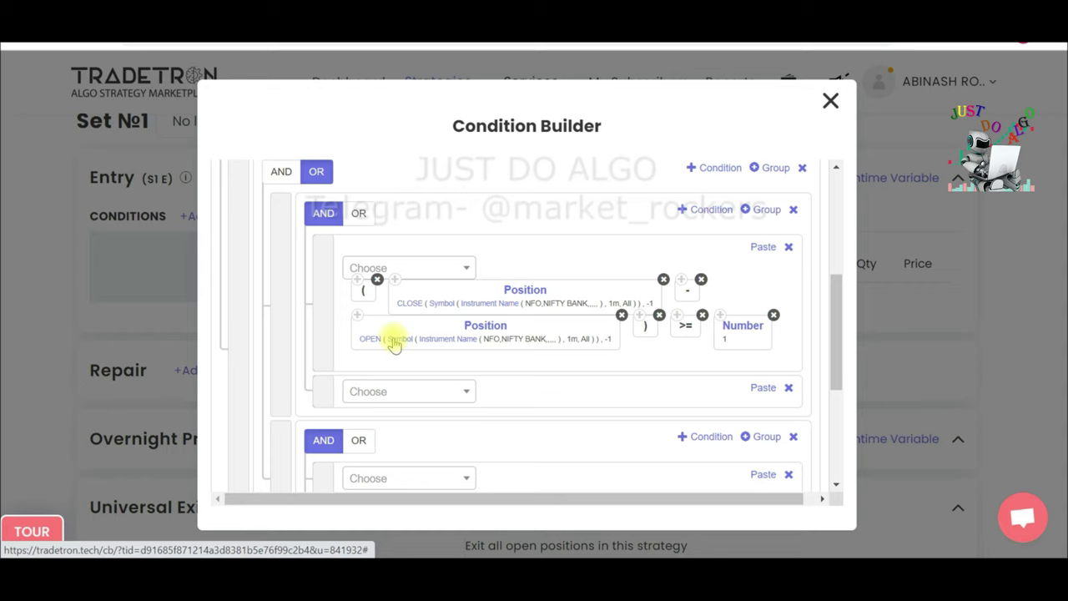
scroll(527, 335, "down", 2)
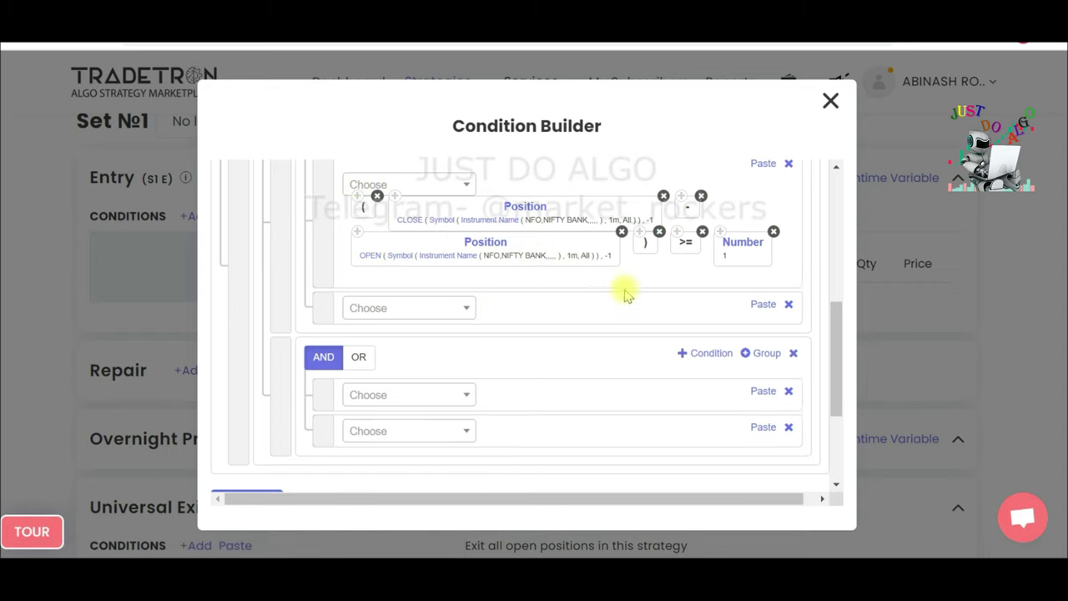
left_click(761, 305)
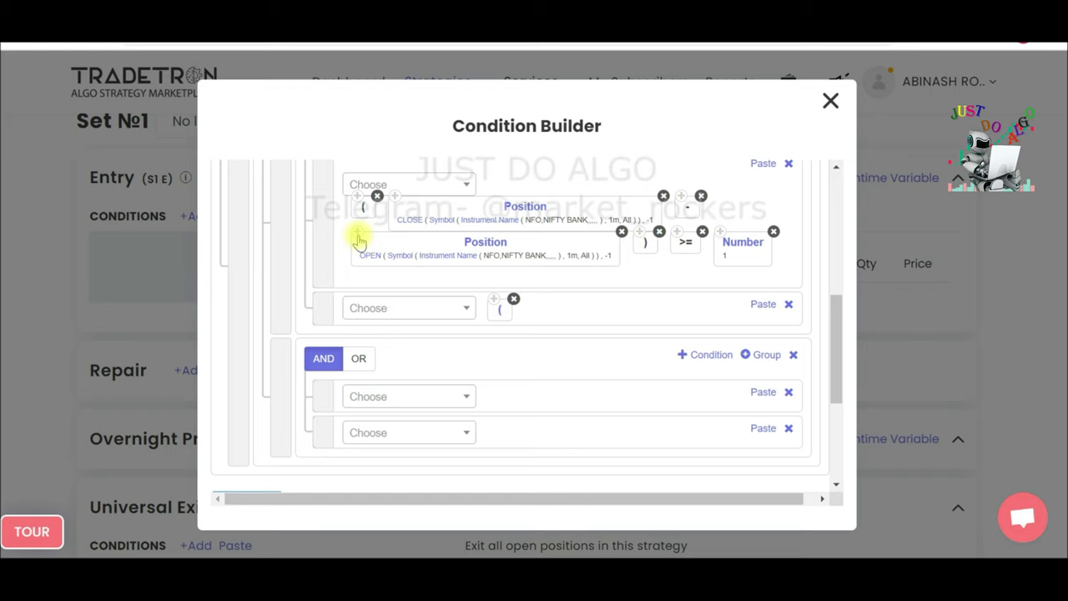
left_click(763, 304)
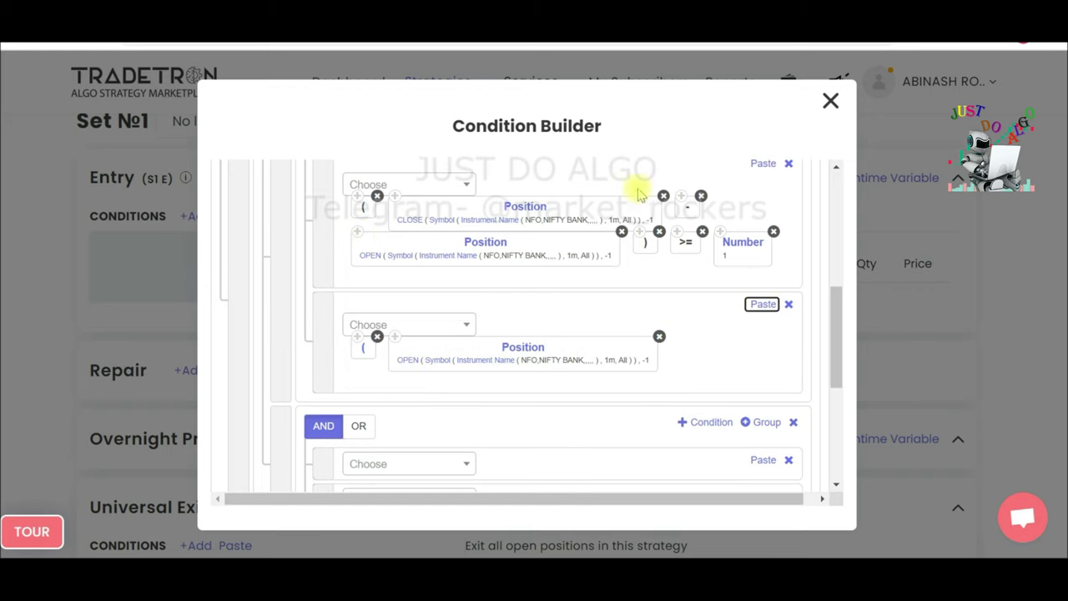
left_click(754, 304)
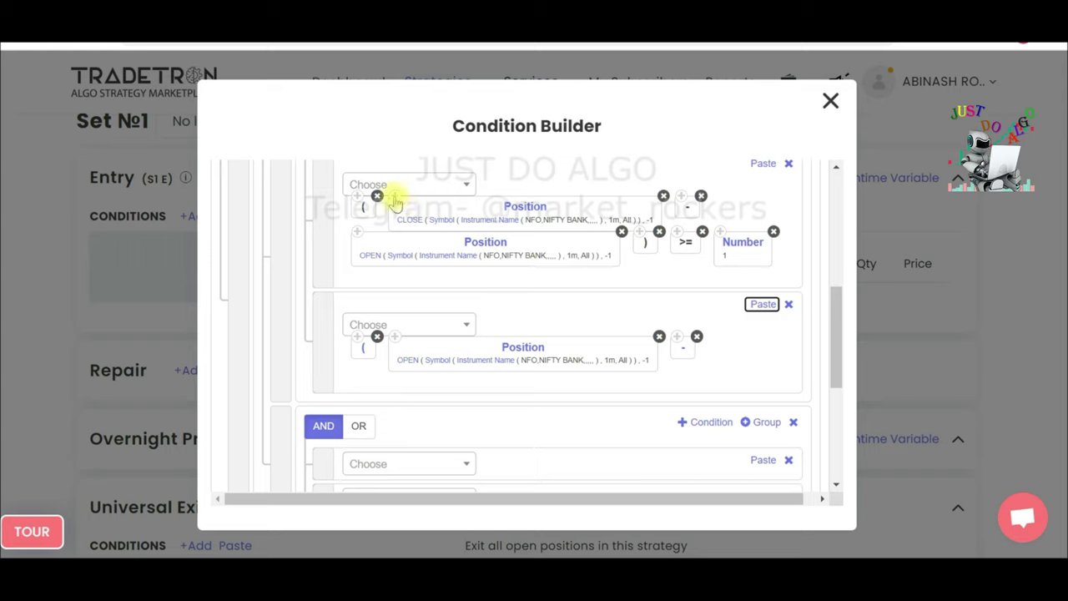
left_click(763, 304)
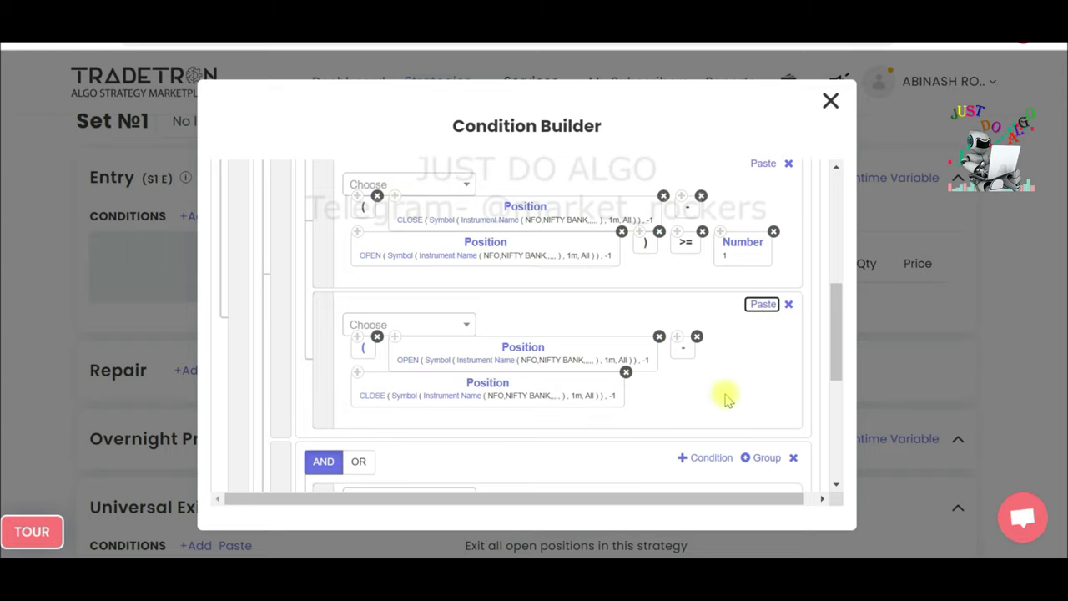
Complete the OPEN minus CLOSE condition with copies of the closing parenthesis, the >= operator and Number 1.
left_click(763, 304)
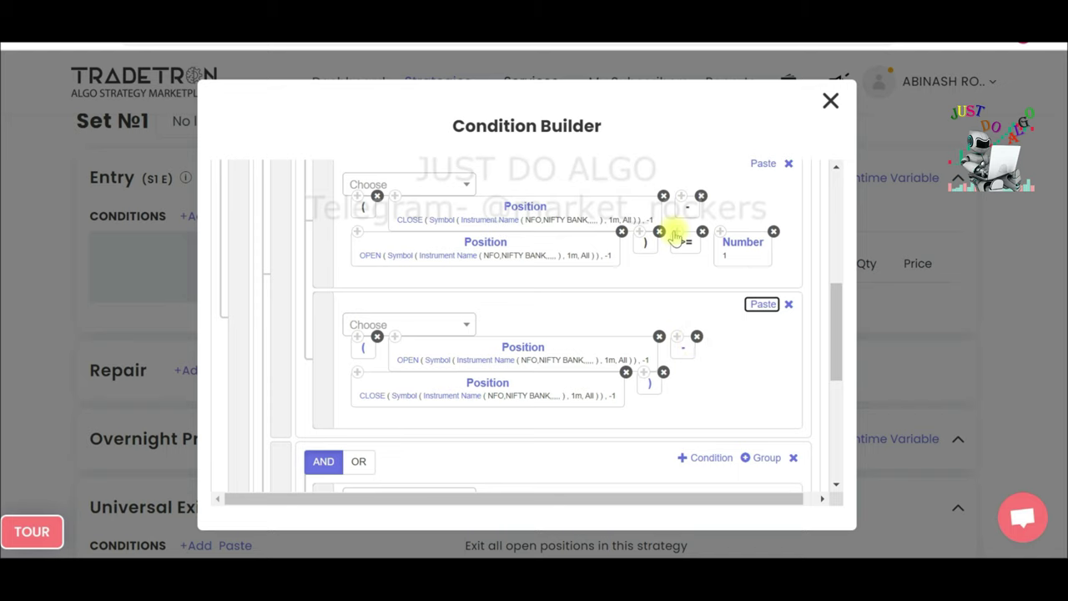
left_click(763, 304)
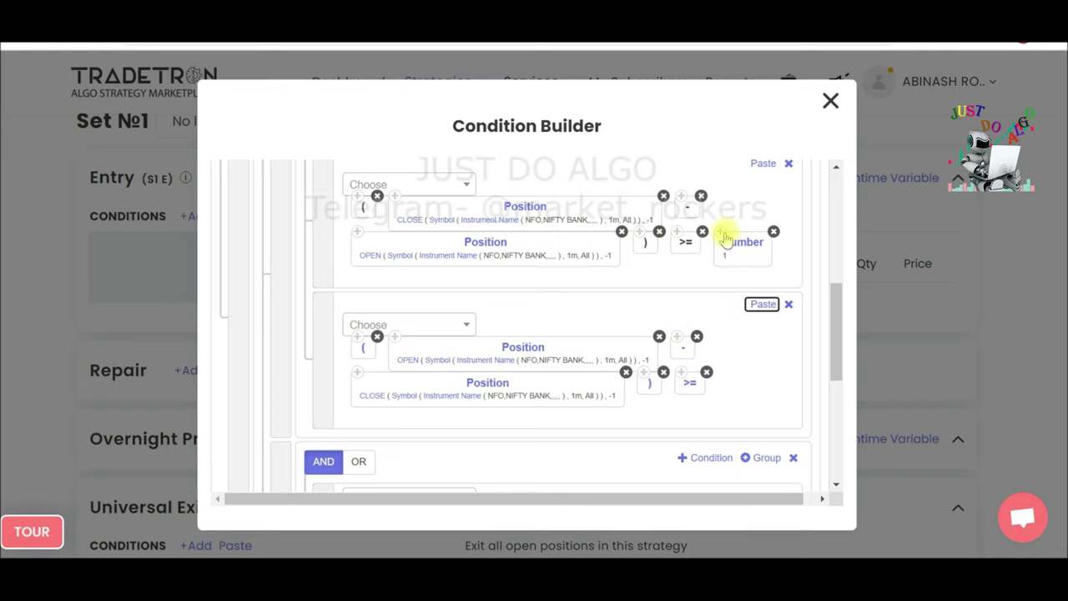
left_click(761, 305)
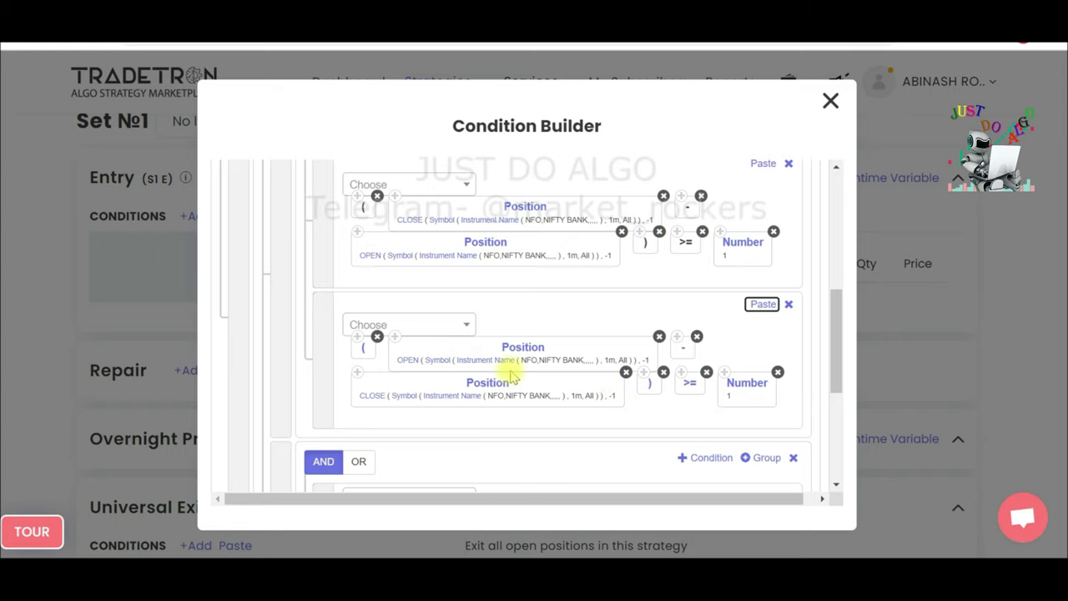
Review the CLOSE minus OPEN and OPEN minus CLOSE conditions in the first AND group.
scroll(543, 381, "down", 3)
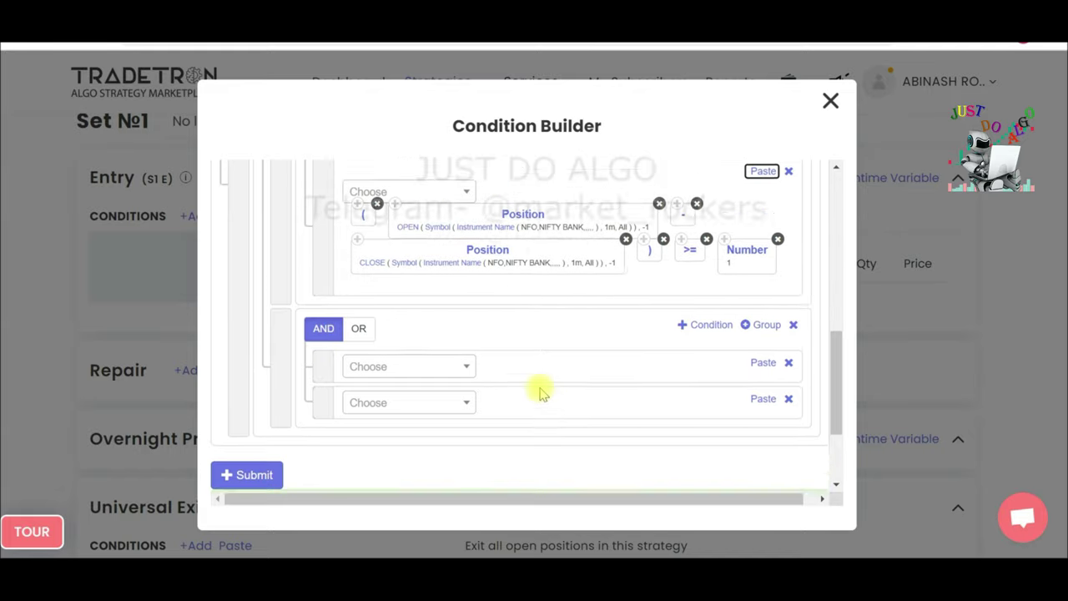
scroll(540, 392, "up", 3)
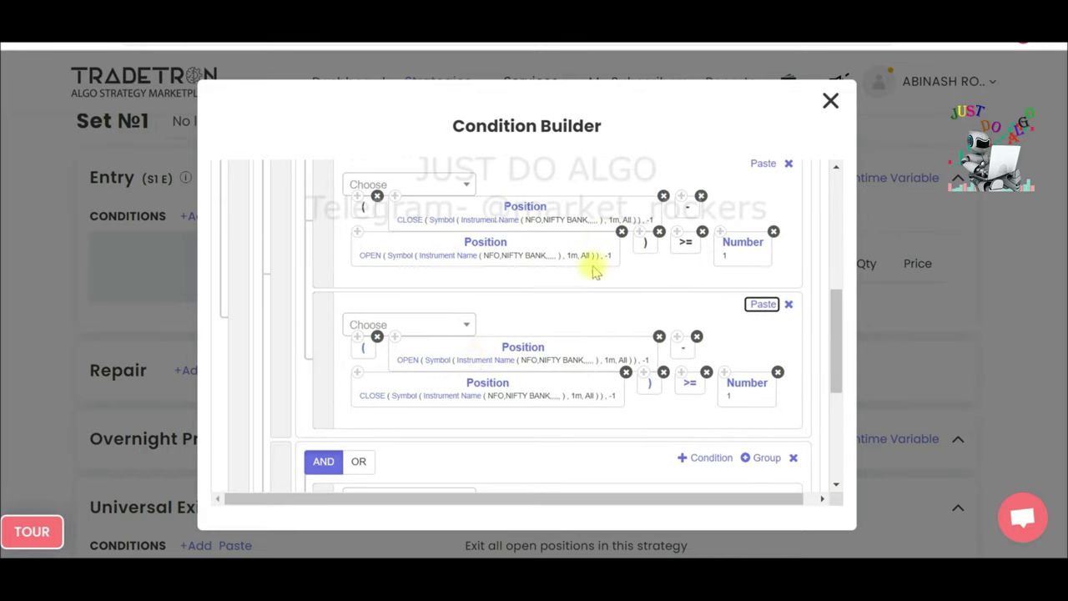
scroll(546, 385, "up", 3)
scroll(545, 390, "down", 3)
scroll(544, 389, "up", 4)
scroll(543, 382, "down", 6)
scroll(428, 328, "up", 2)
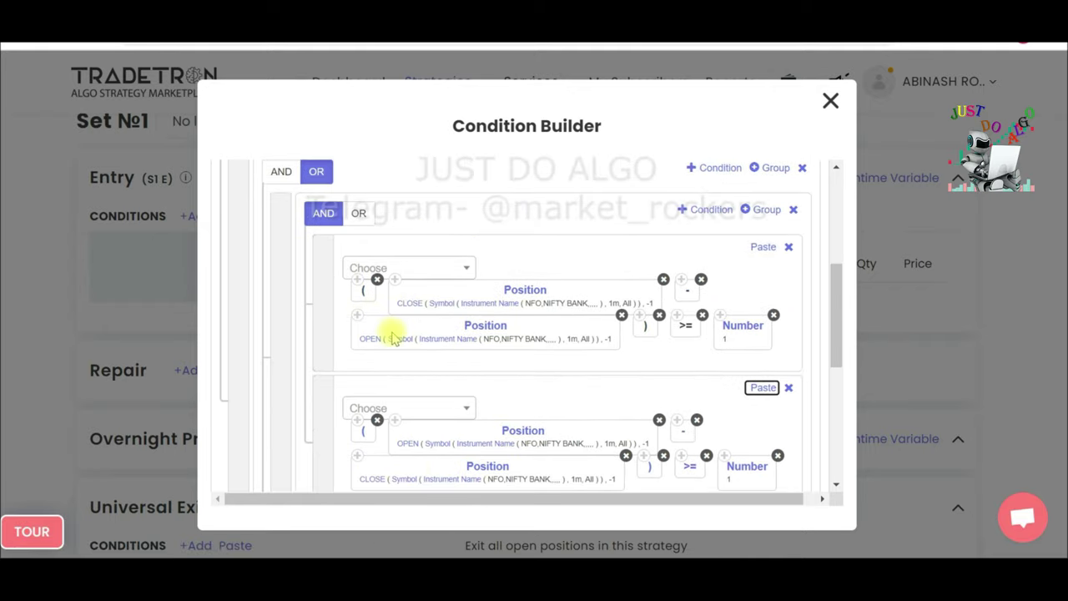
scroll(505, 340, "down", 1)
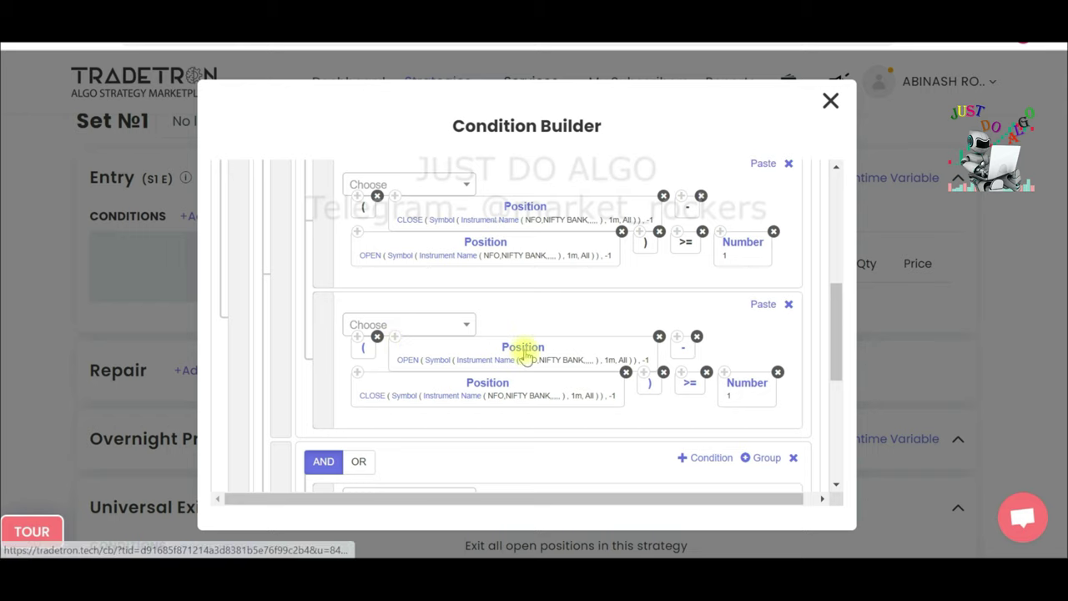
Set the Position of the OPEN keyword in the OPEN minus CLOSE condition to -2.
left_click(491, 294)
left_click(402, 312)
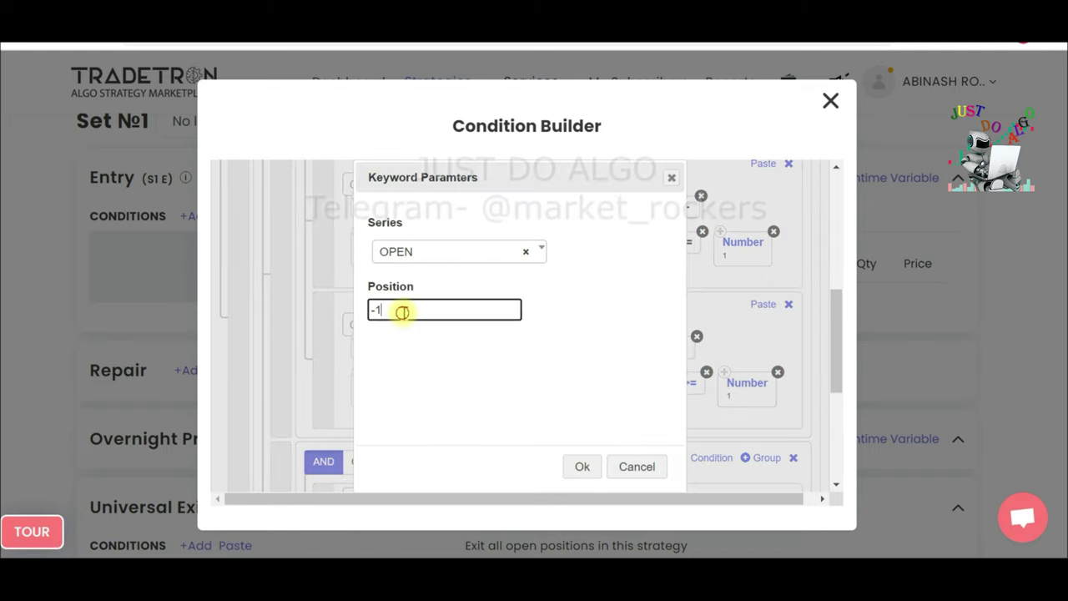
left_click(441, 347)
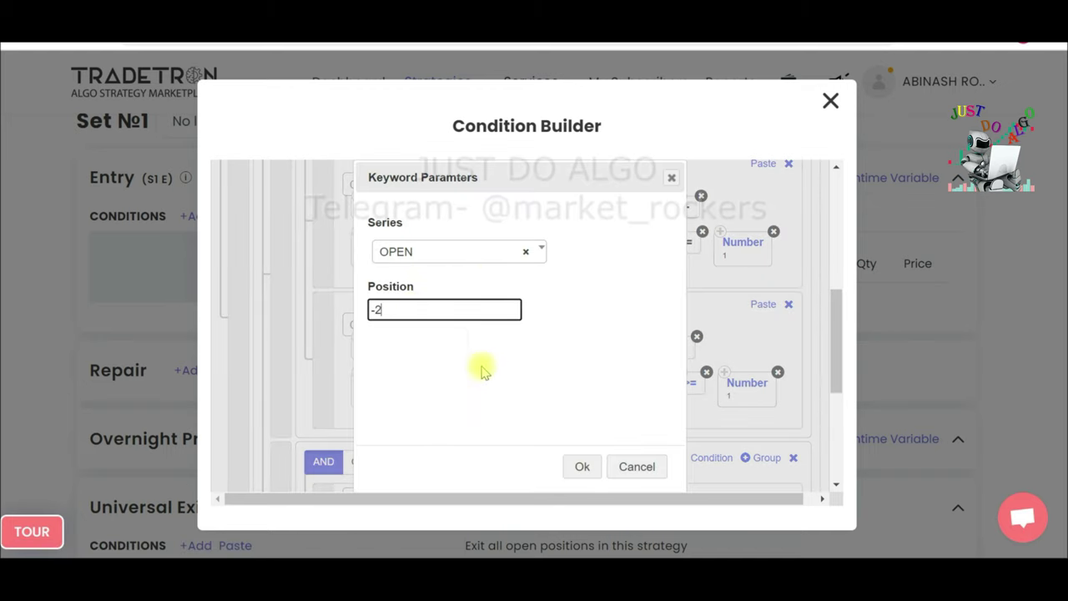
left_click(583, 467)
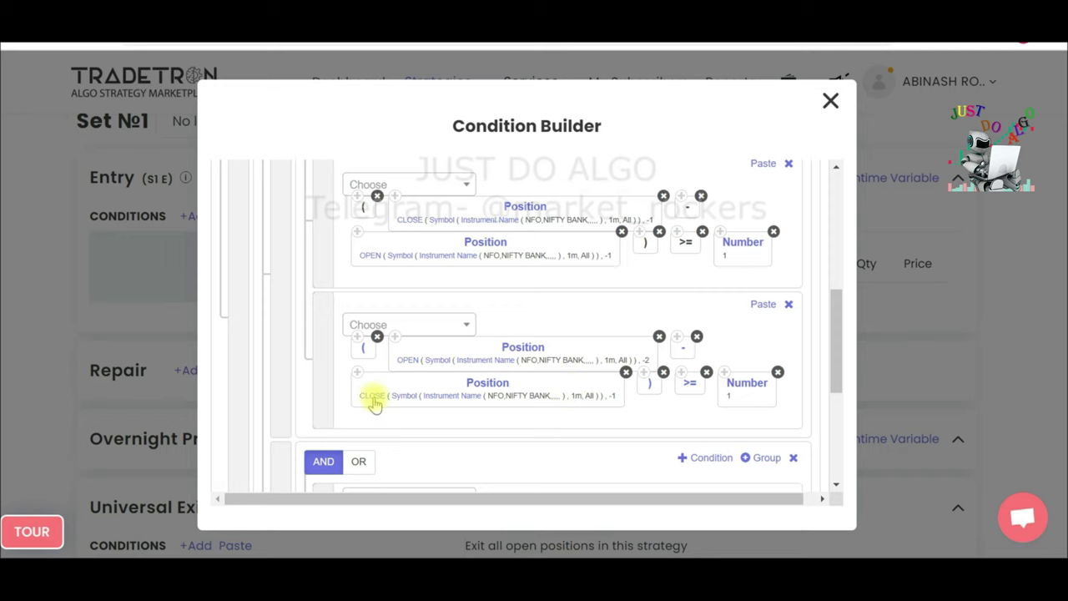
Set the Position of the CLOSE keyword in the OPEN minus CLOSE condition to -2.
left_click(469, 389)
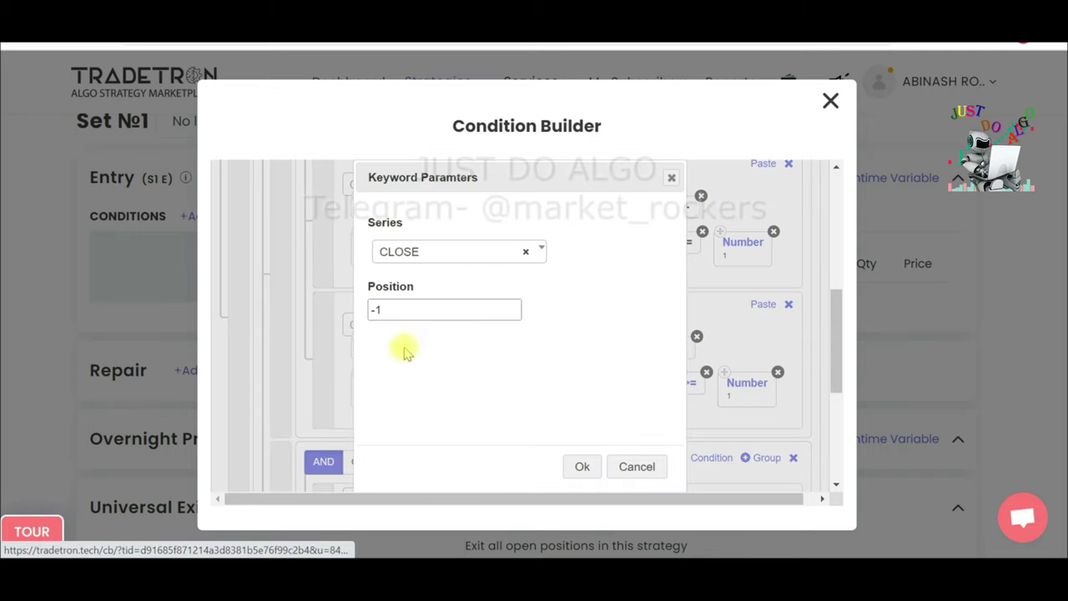
left_click(398, 314)
left_click(442, 347)
left_click(576, 466)
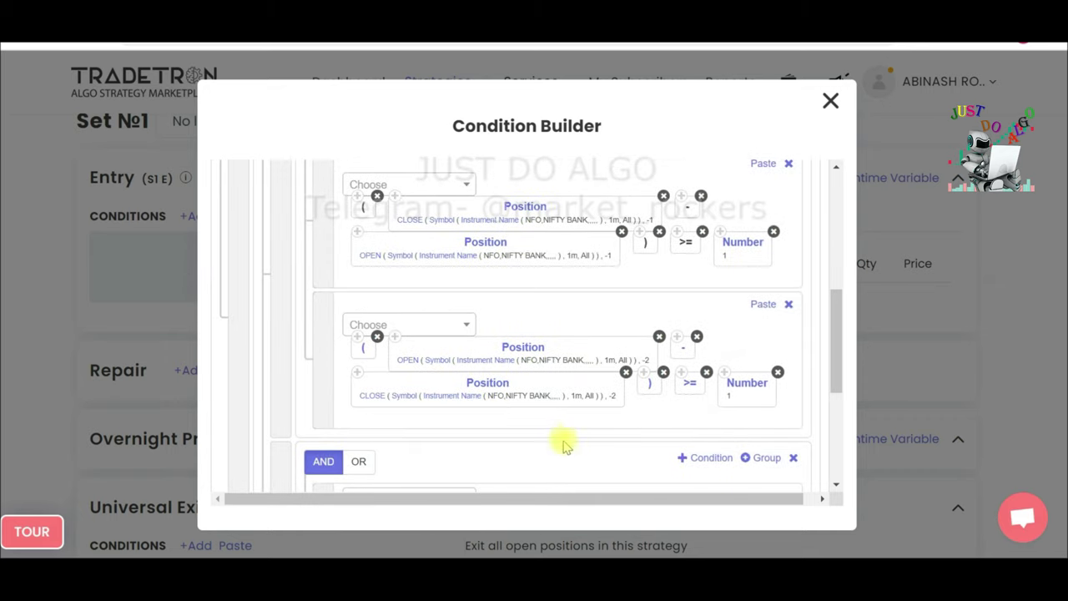
Copy the opening parenthesis and the CLOSE position at -1 into the first condition of the second AND group.
scroll(557, 440, "up", 2)
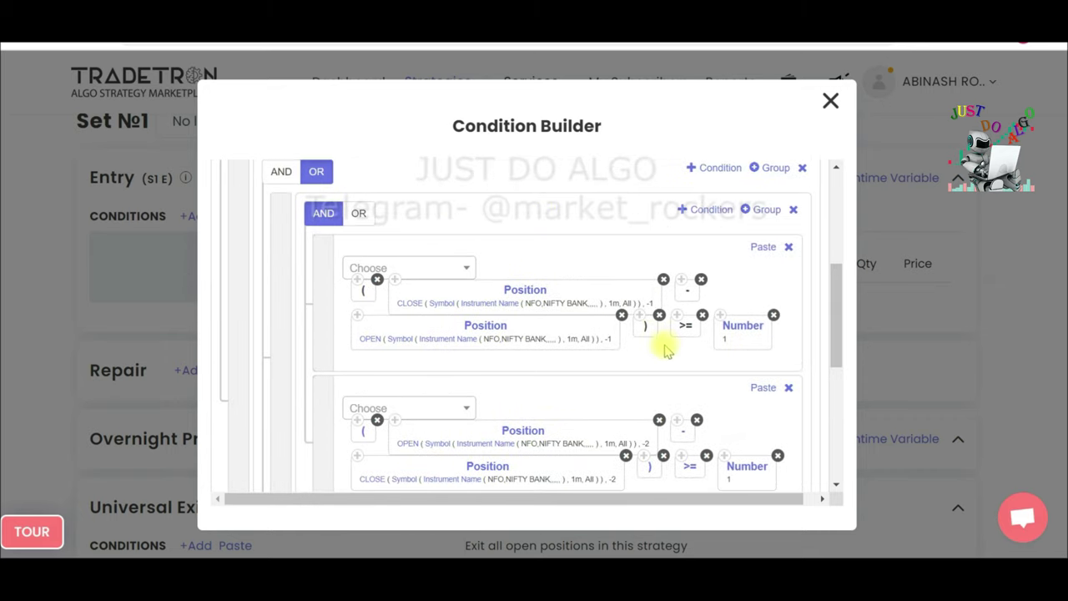
scroll(660, 393, "down", 4)
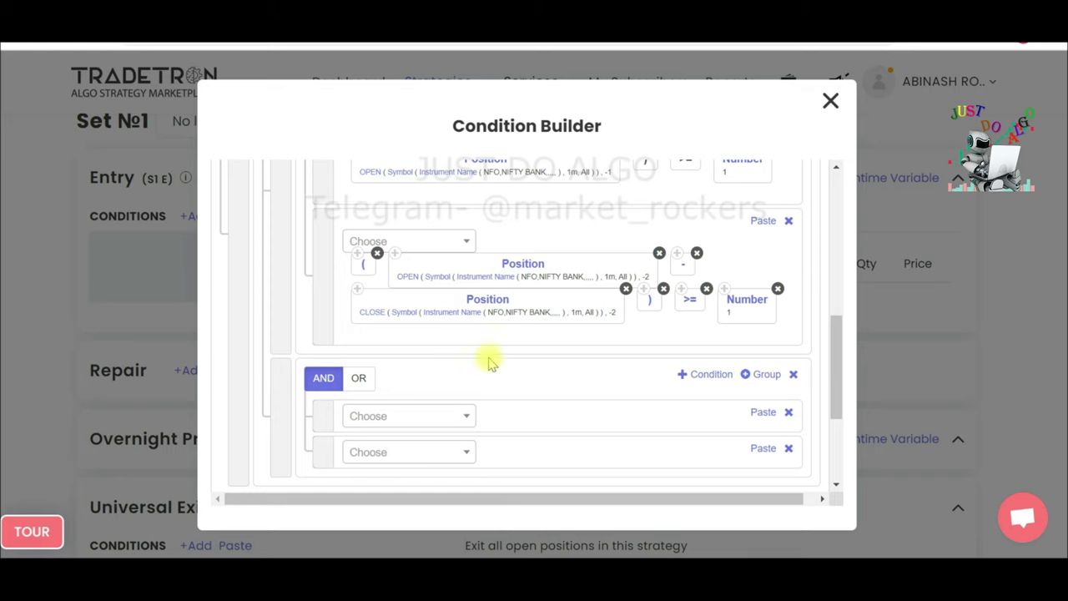
scroll(426, 389, "up", 3)
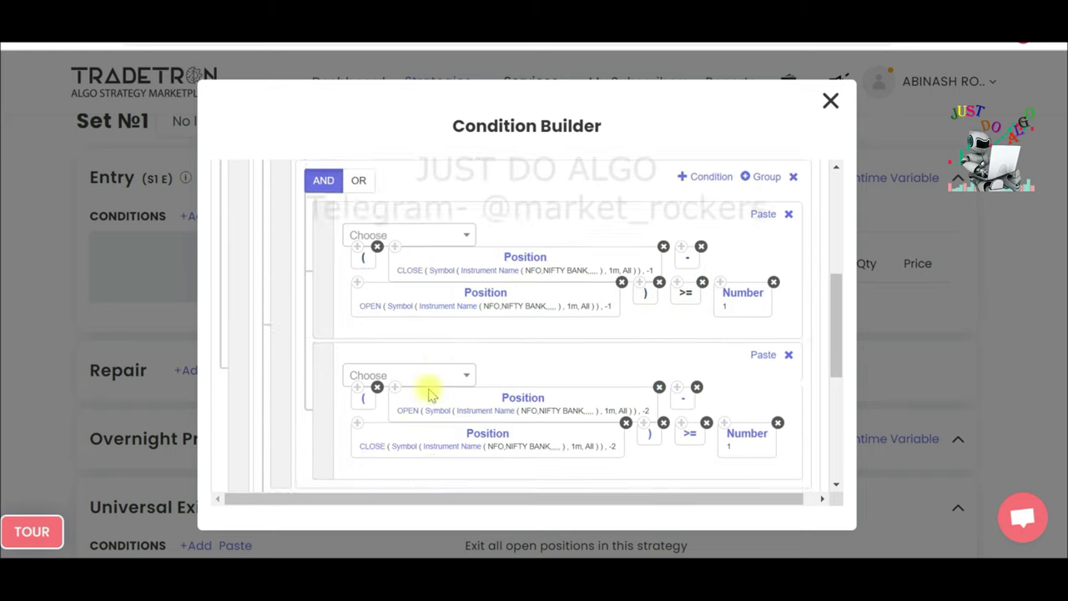
scroll(407, 375, "down", 3)
scroll(411, 373, "up", 2)
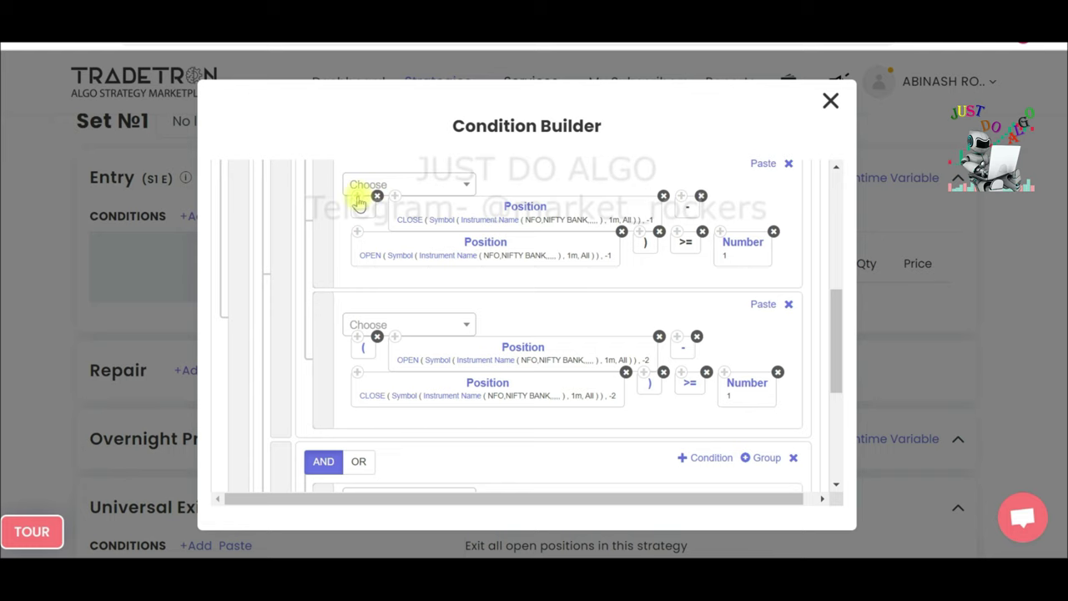
left_click(393, 226)
scroll(446, 298, "down", 3)
left_click(761, 329)
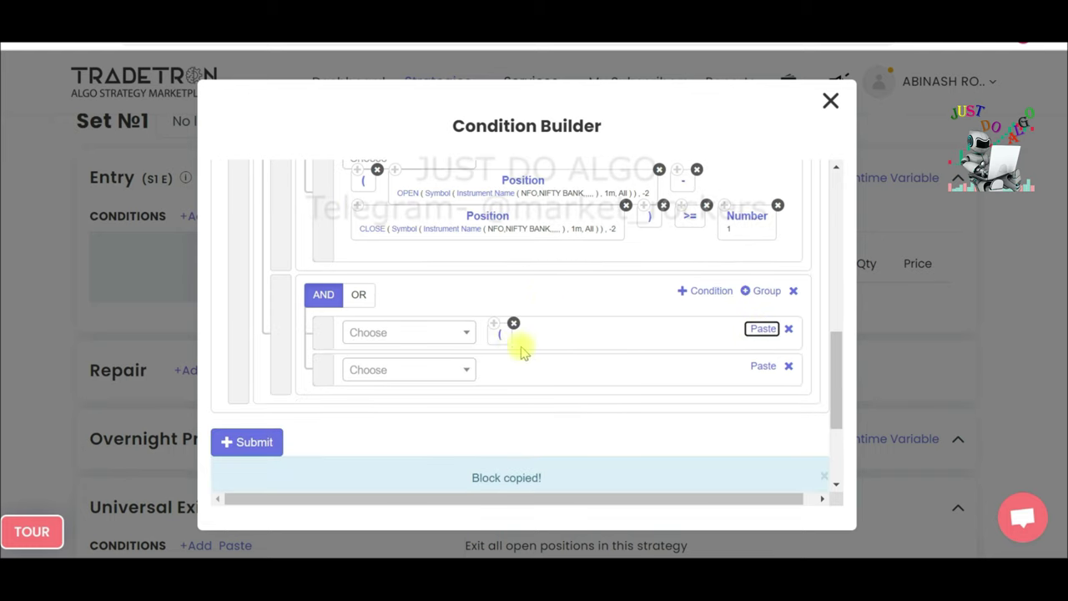
scroll(476, 346, "up", 3)
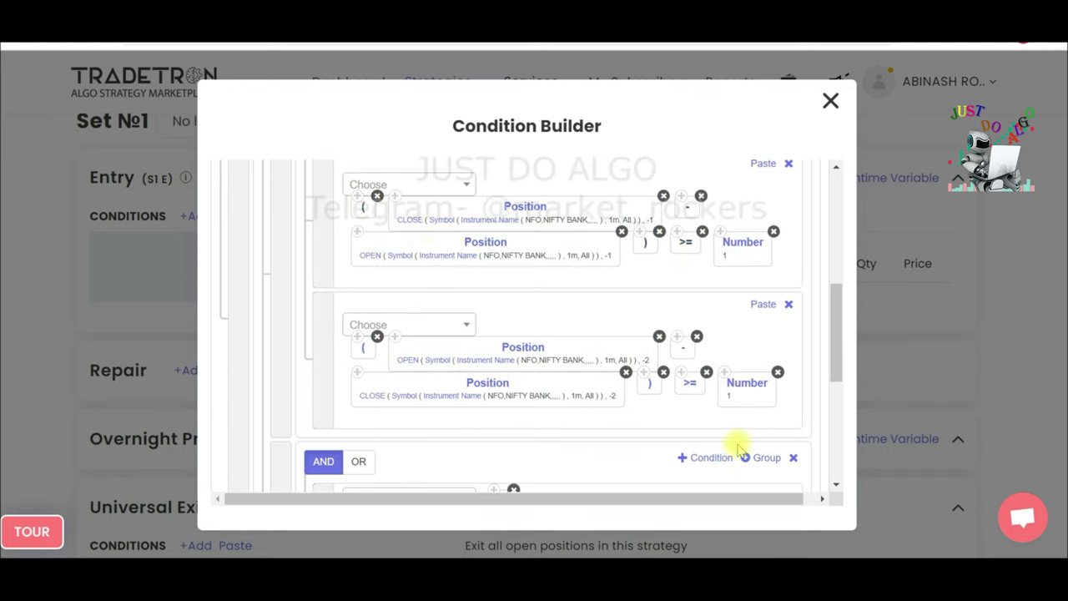
scroll(689, 436, "down", 1)
left_click(761, 412)
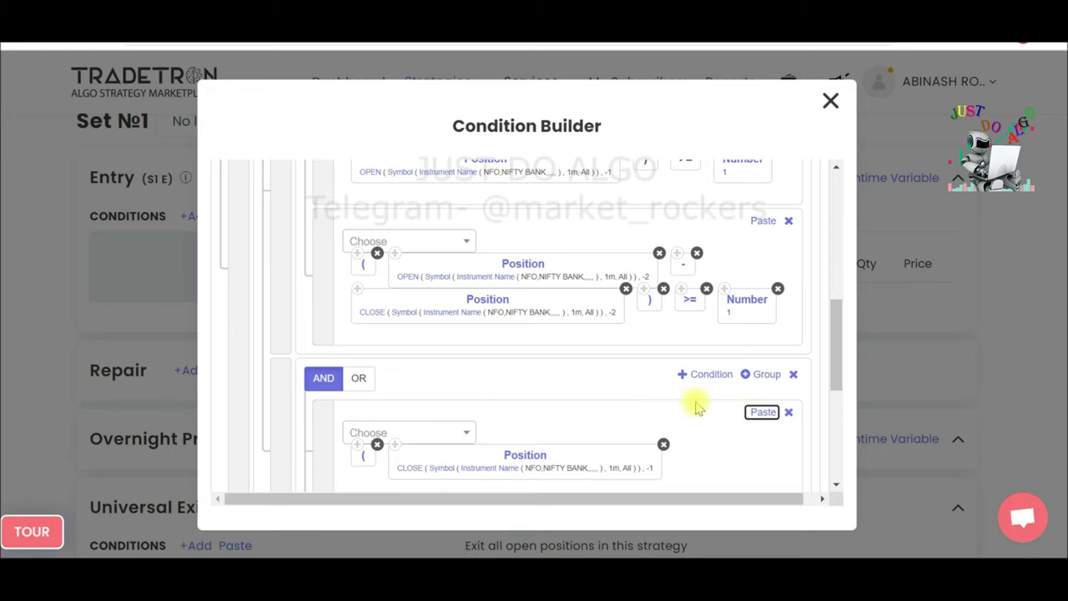
Copy the minus operator after the CLOSE position in the second AND group's first condition.
scroll(572, 238, "up", 2)
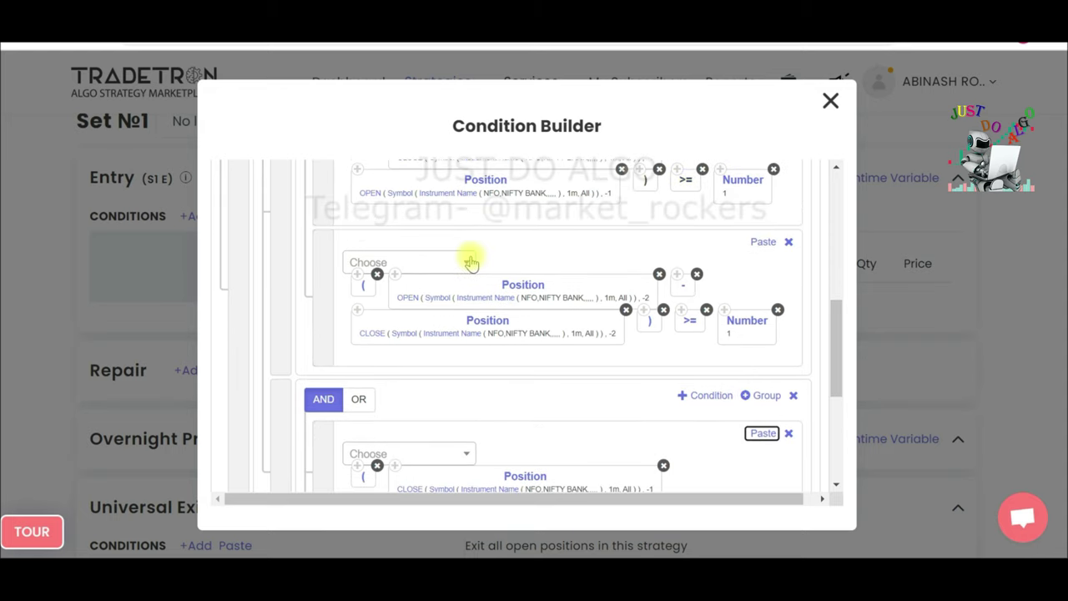
left_click(681, 282)
scroll(634, 309, "down", 3)
left_click(763, 265)
scroll(667, 300, "up", 2)
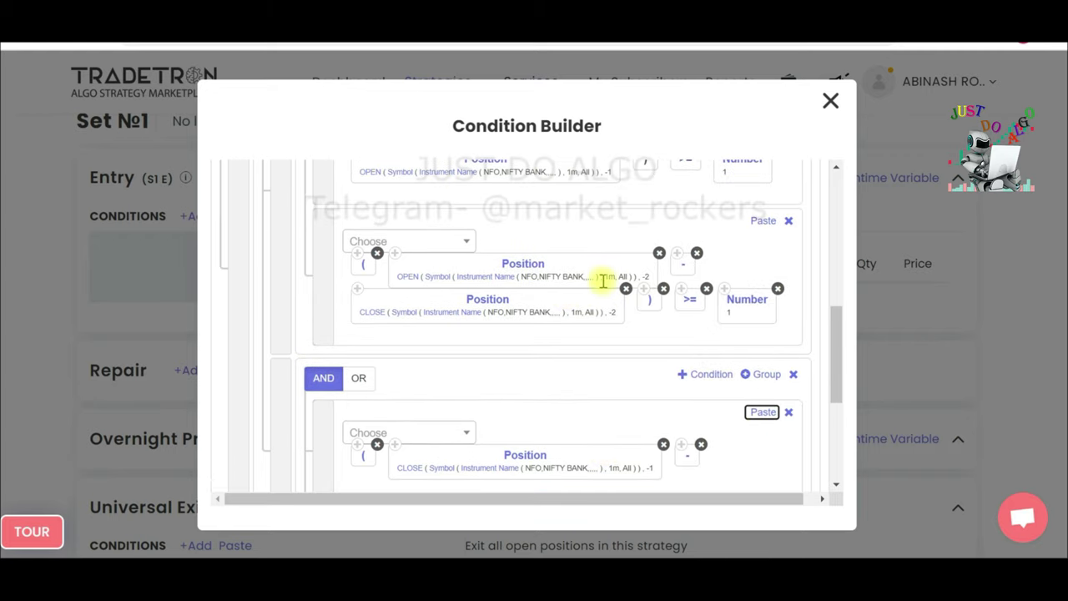
Complete the second AND group's first condition with copied blocks for OPEN at -1, the closing parenthesis, >= and Number 1.
scroll(602, 281, "up", 2)
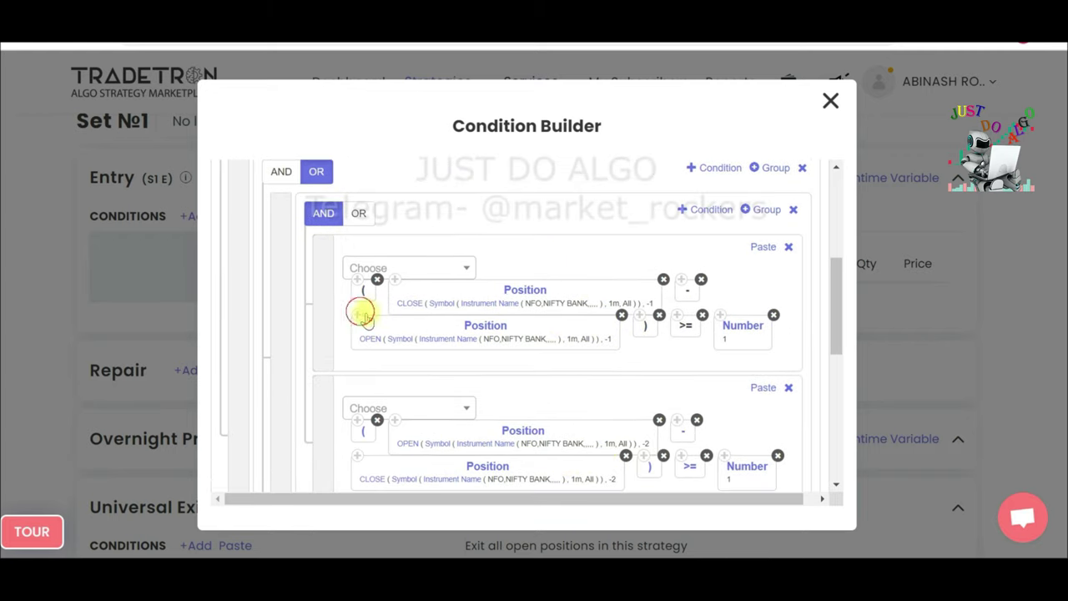
scroll(674, 339, "down", 3)
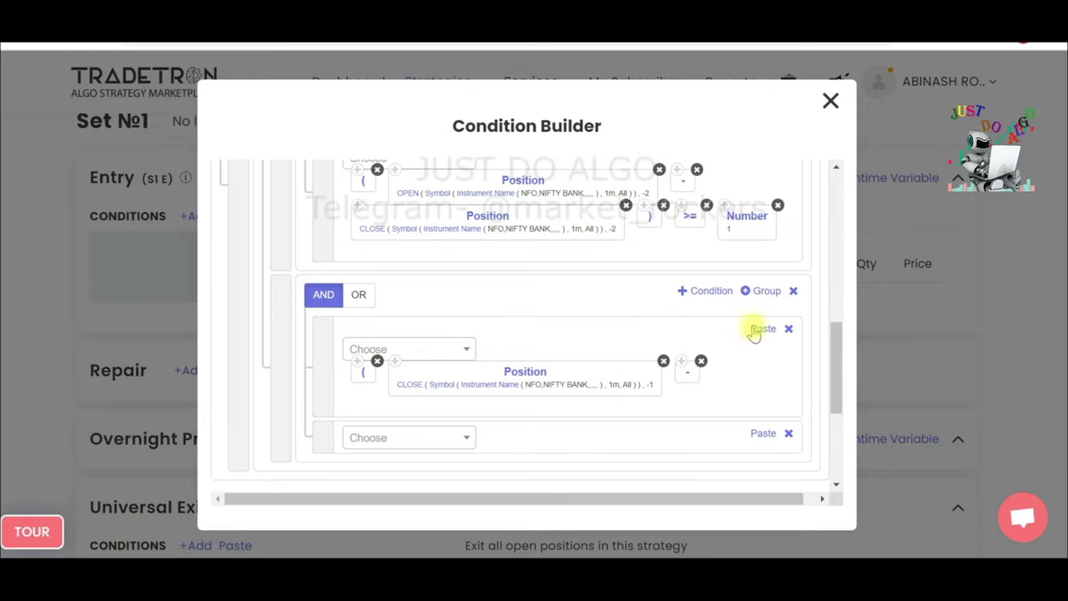
left_click(760, 329)
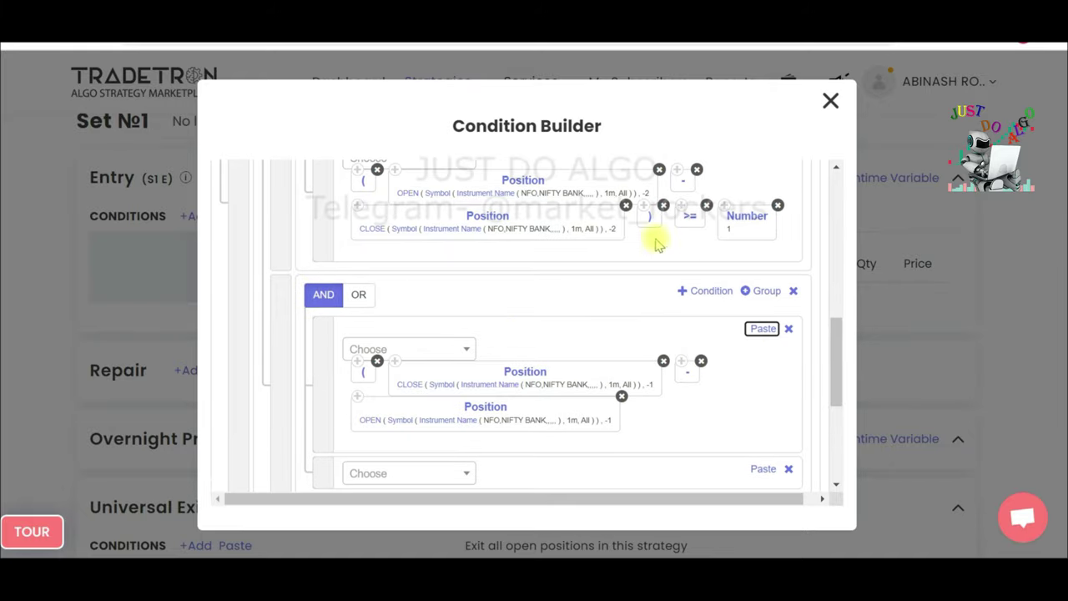
left_click(759, 329)
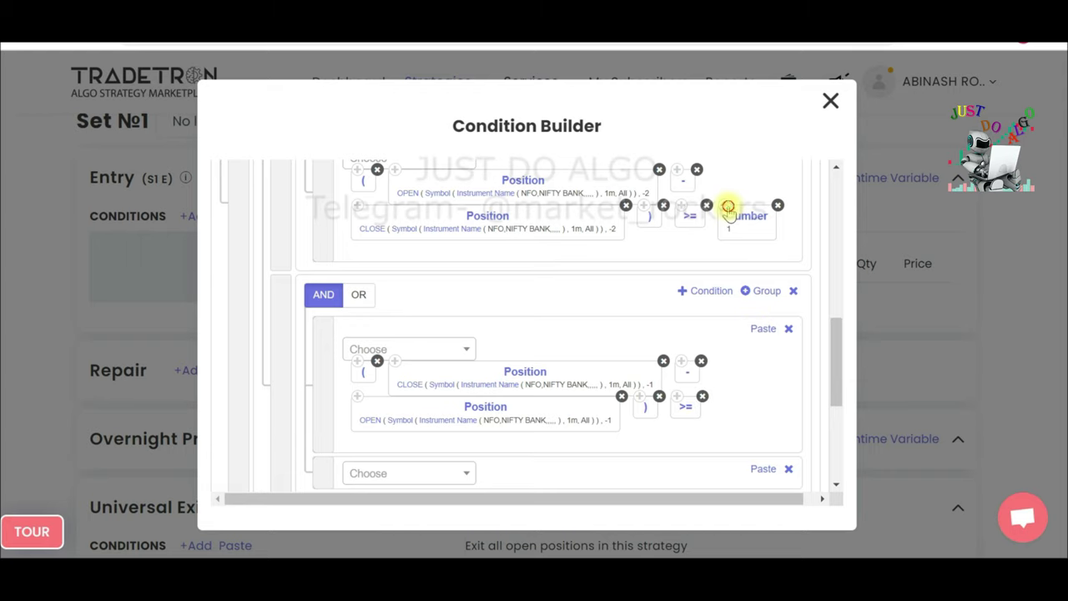
left_click(761, 330)
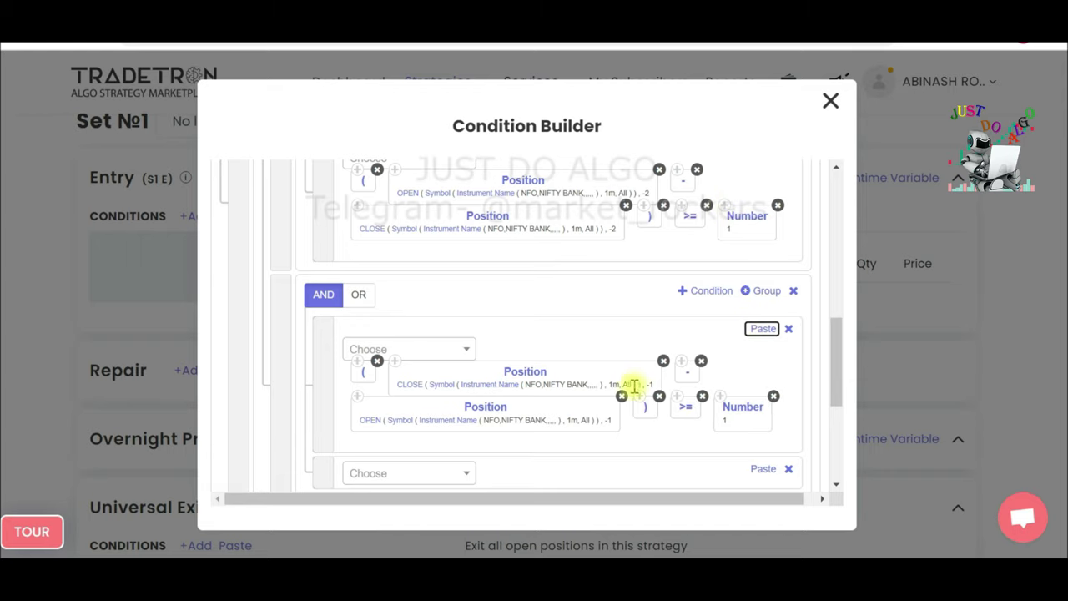
Set the Position of both the CLOSE and OPEN keywords in the second AND group's first condition to -2.
scroll(524, 381, "down", 2)
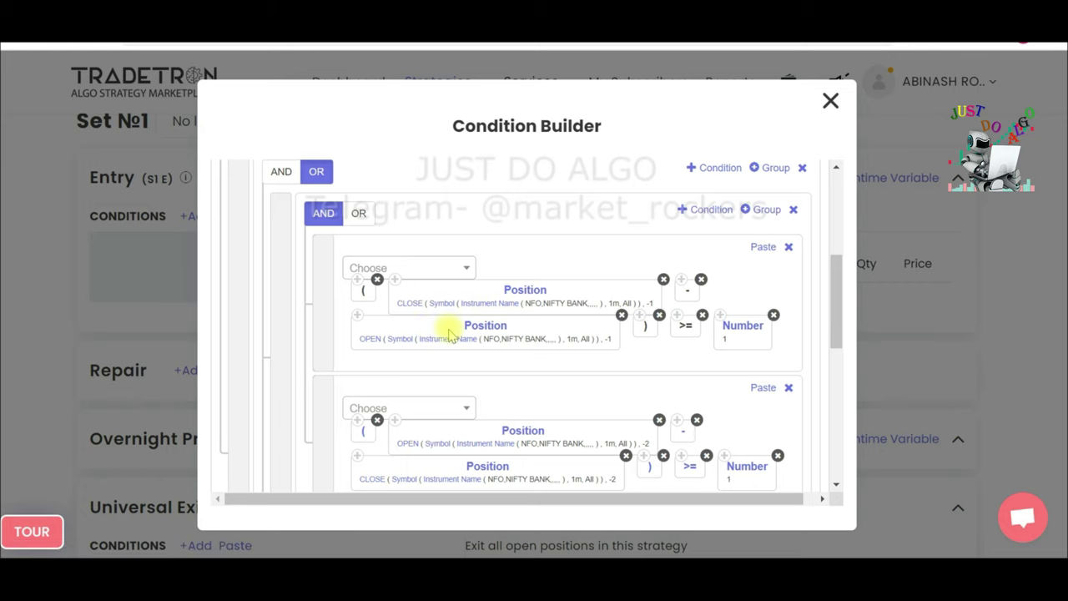
scroll(454, 327, "down", 5)
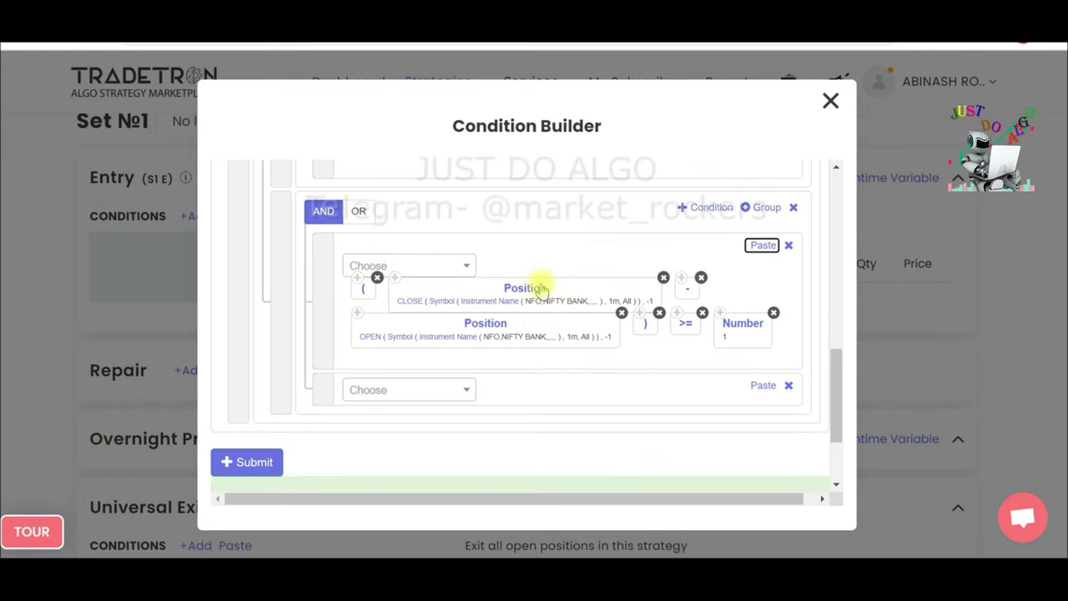
left_click(540, 287)
left_click(415, 315)
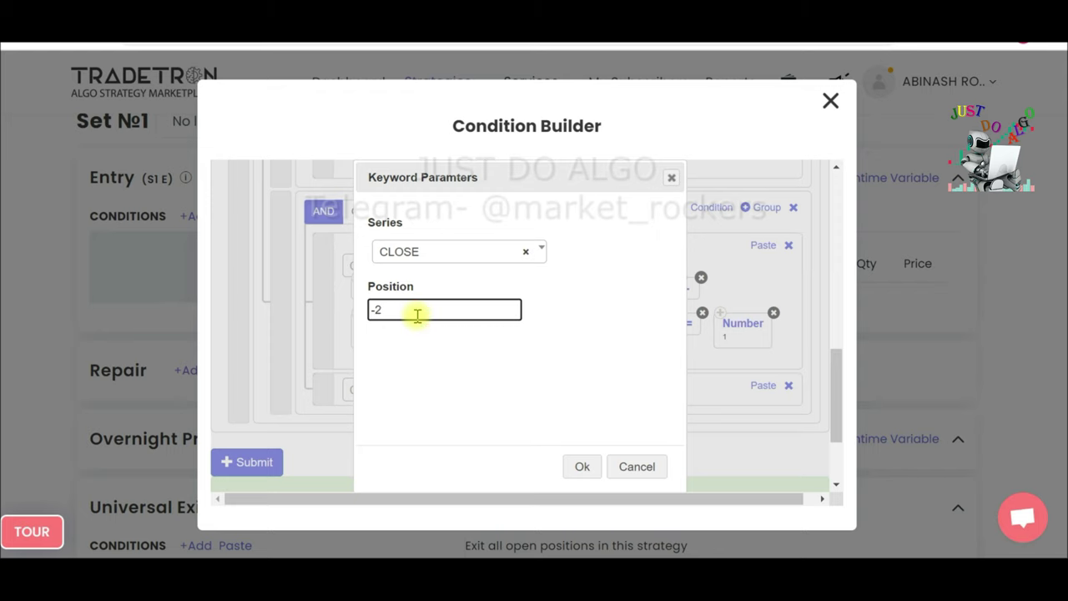
left_click(581, 466)
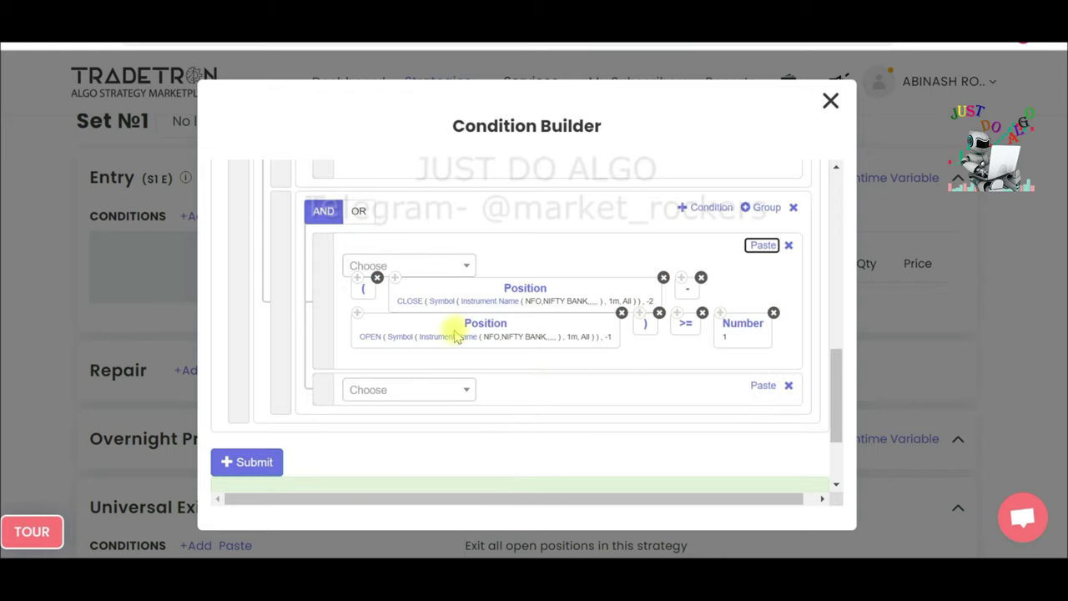
left_click(402, 327)
left_click(405, 316)
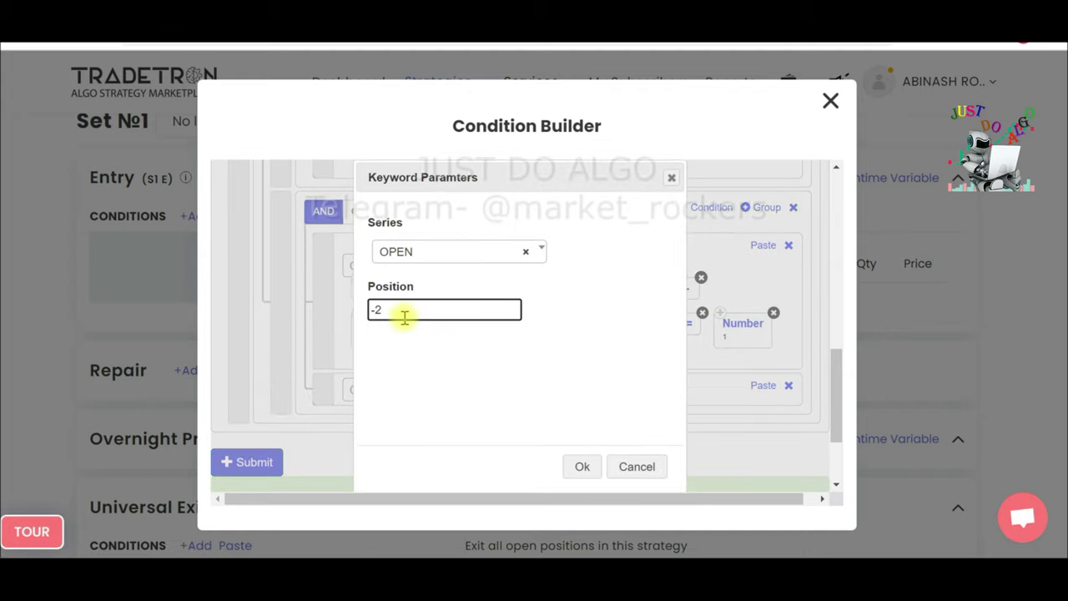
left_click(597, 470)
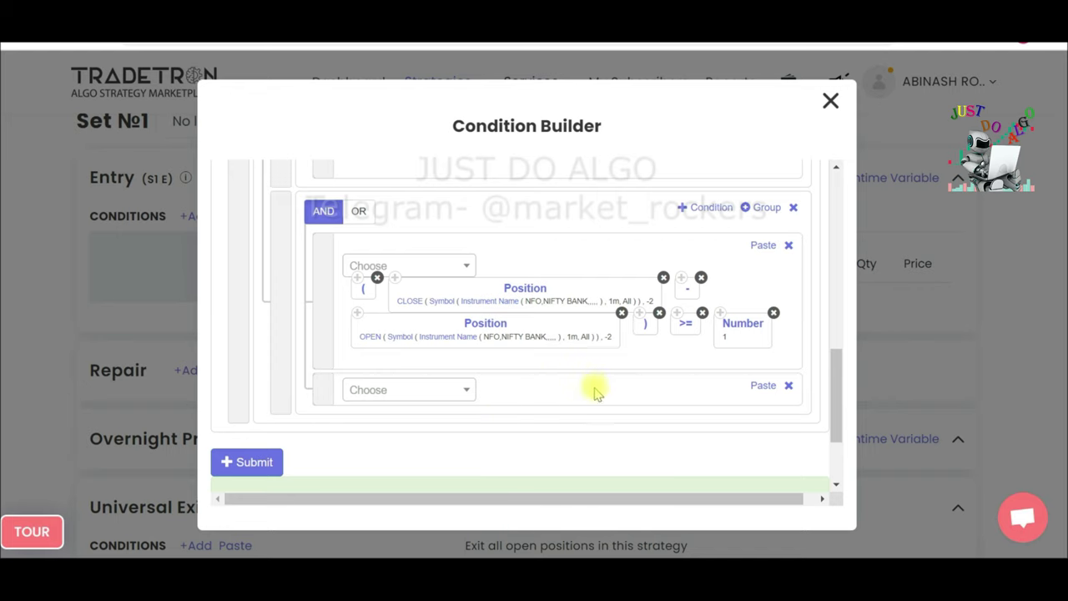
Copy the opening parenthesis and the OPEN position at -2 into the second condition of the second AND group.
scroll(597, 392, "up", 2)
scroll(597, 393, "down", 4)
scroll(597, 392, "up", 3)
scroll(597, 392, "up", 1)
scroll(597, 392, "down", 3)
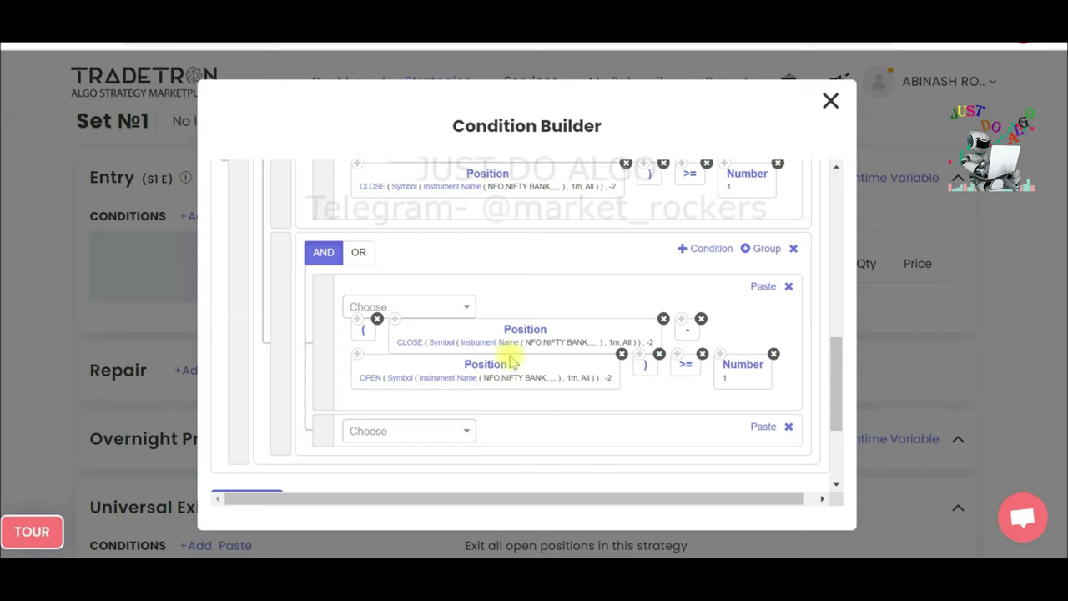
scroll(512, 360, "up", 2)
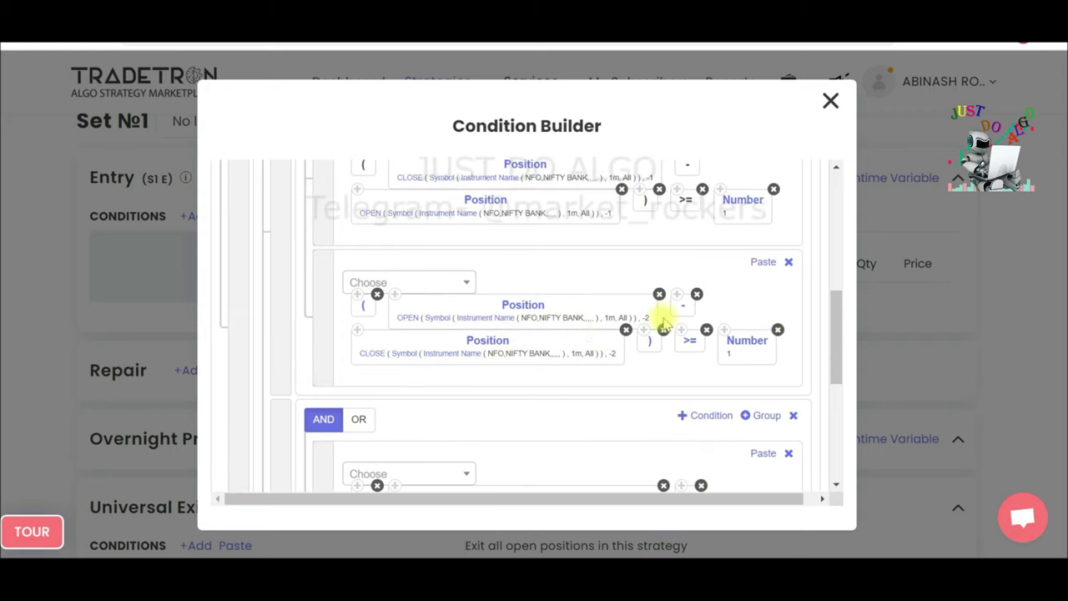
scroll(506, 345, "down", 2)
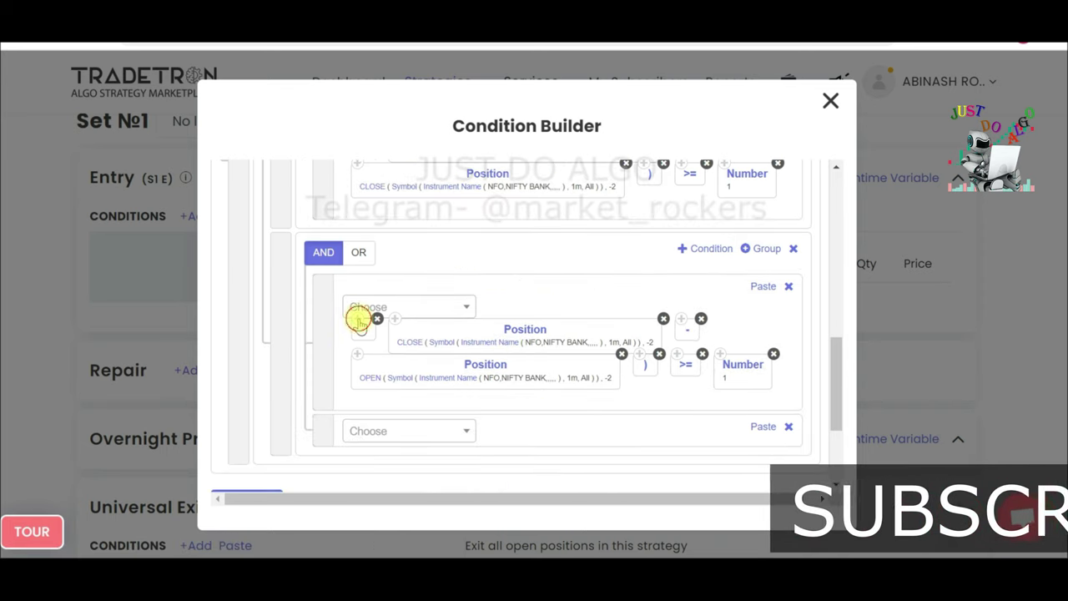
left_click(658, 358)
scroll(715, 329, "down", 1)
left_click(763, 343)
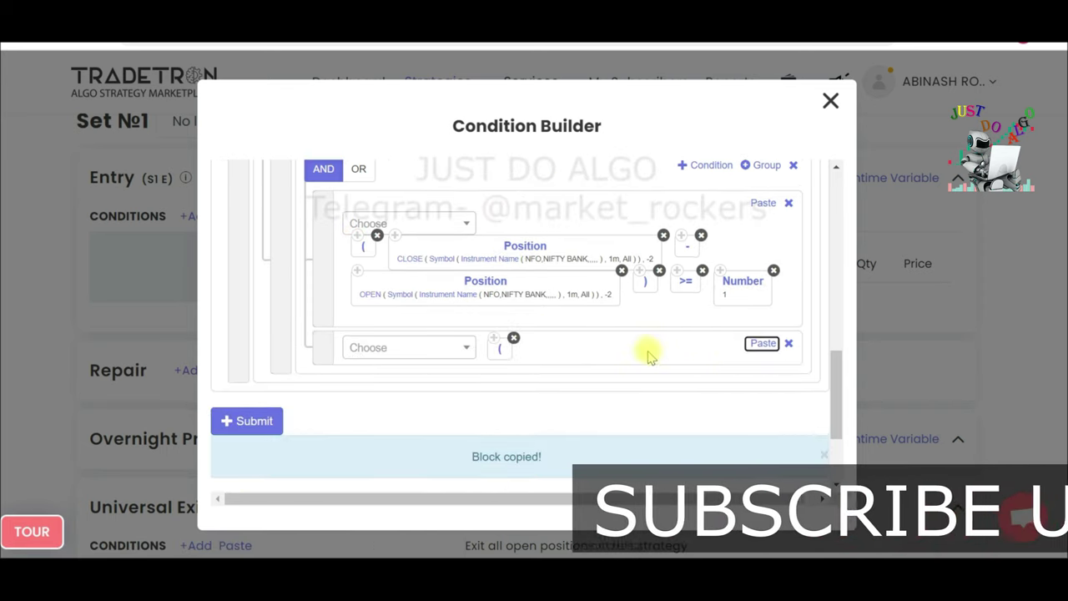
left_click(358, 270)
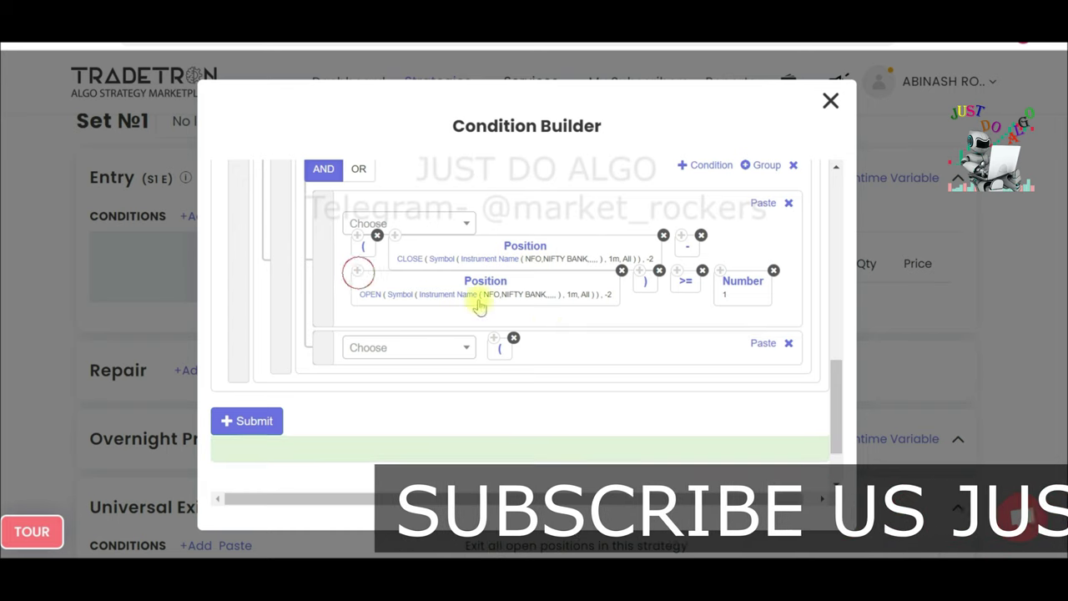
left_click(762, 343)
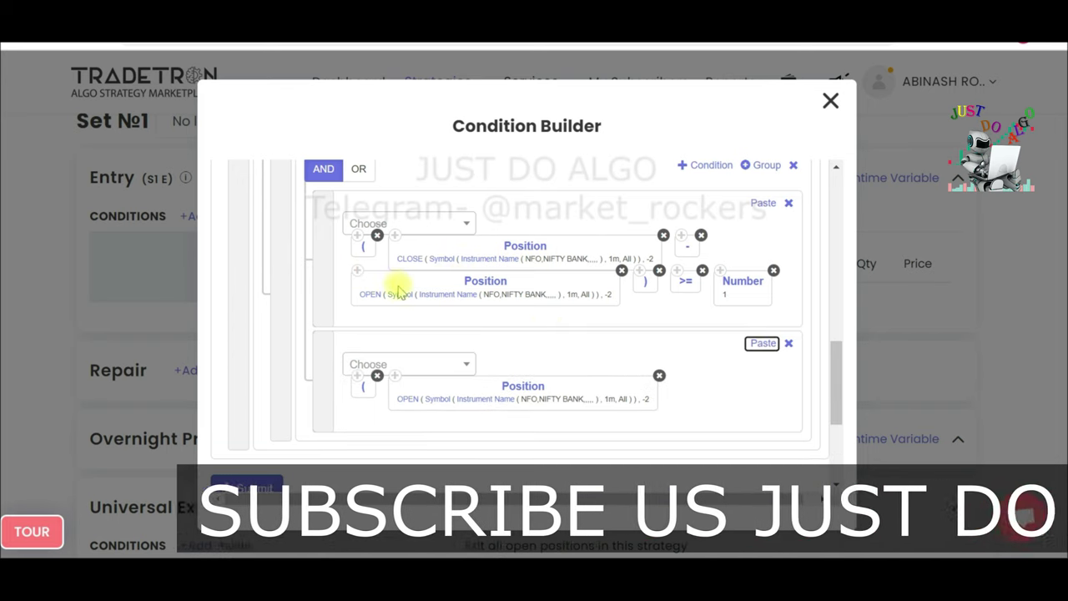
Copy the minus operator after the OPEN position in the second AND group's second condition.
left_click(680, 236)
left_click(761, 343)
left_click(367, 242)
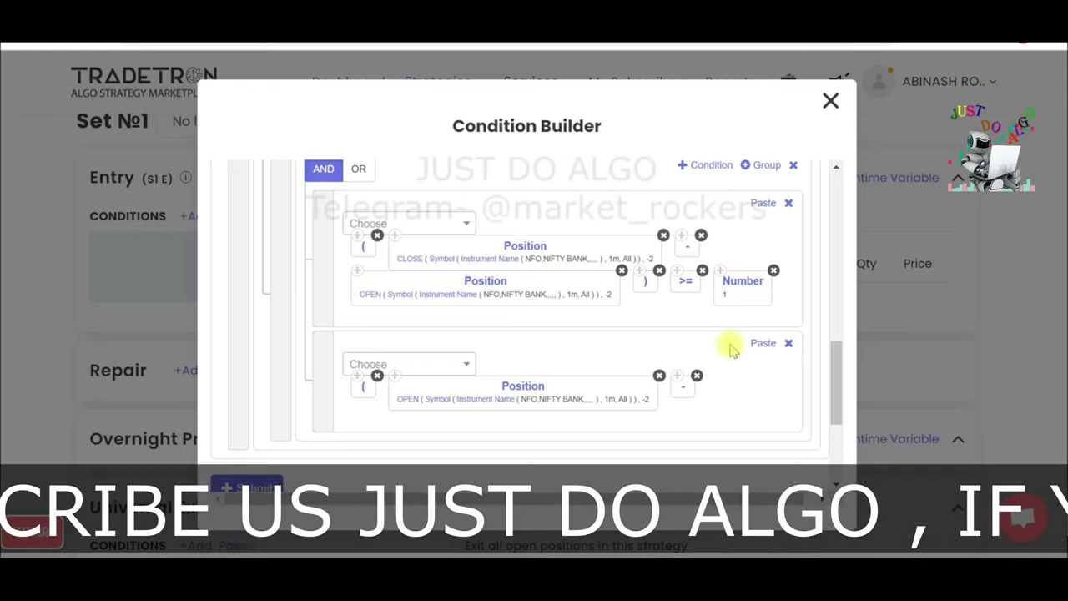
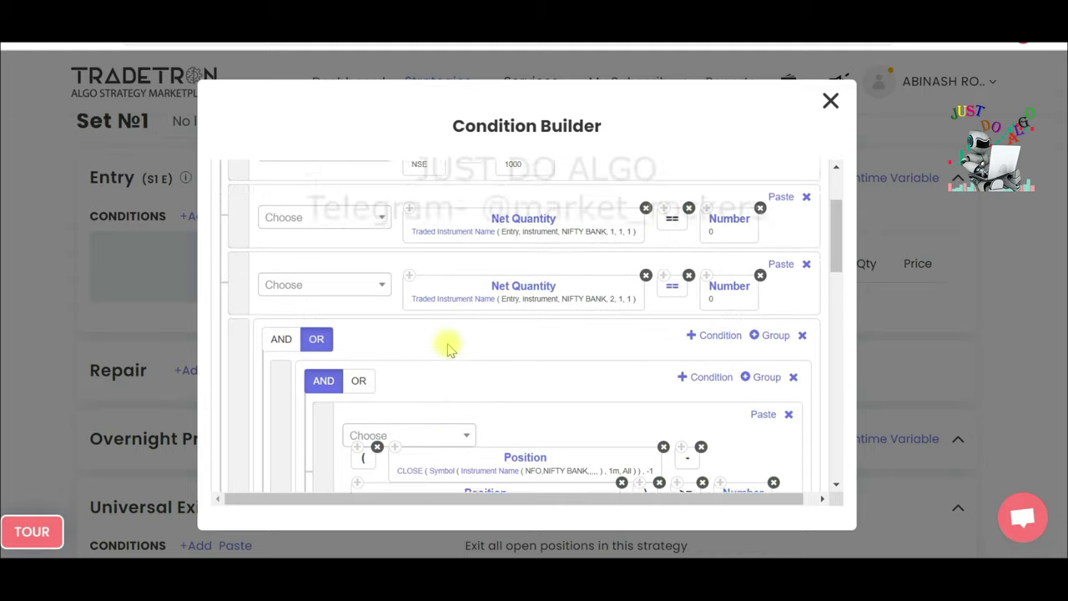
Submit the completed entry conditions and close the Condition Builder.
scroll(449, 349, "down", 3)
scroll(448, 349, "up", 3)
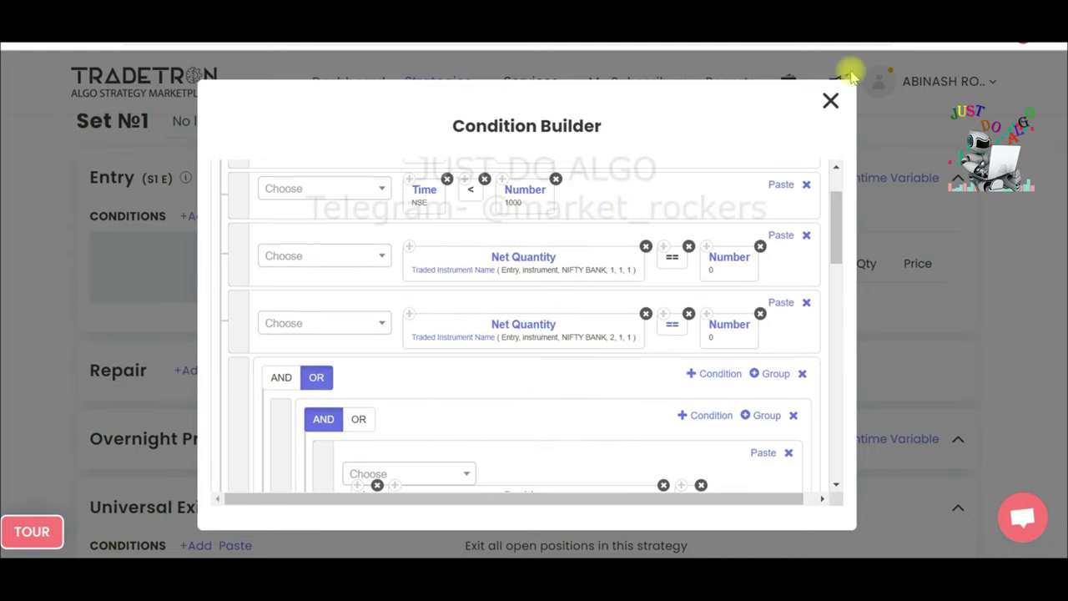
left_click_drag(837, 221, 837, 446)
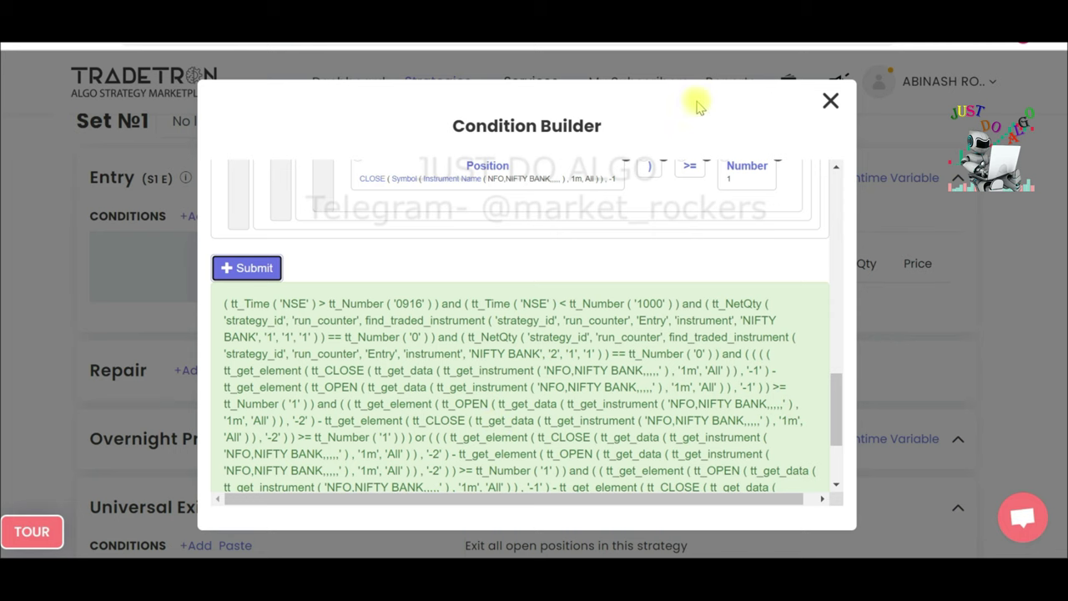
left_click(830, 100)
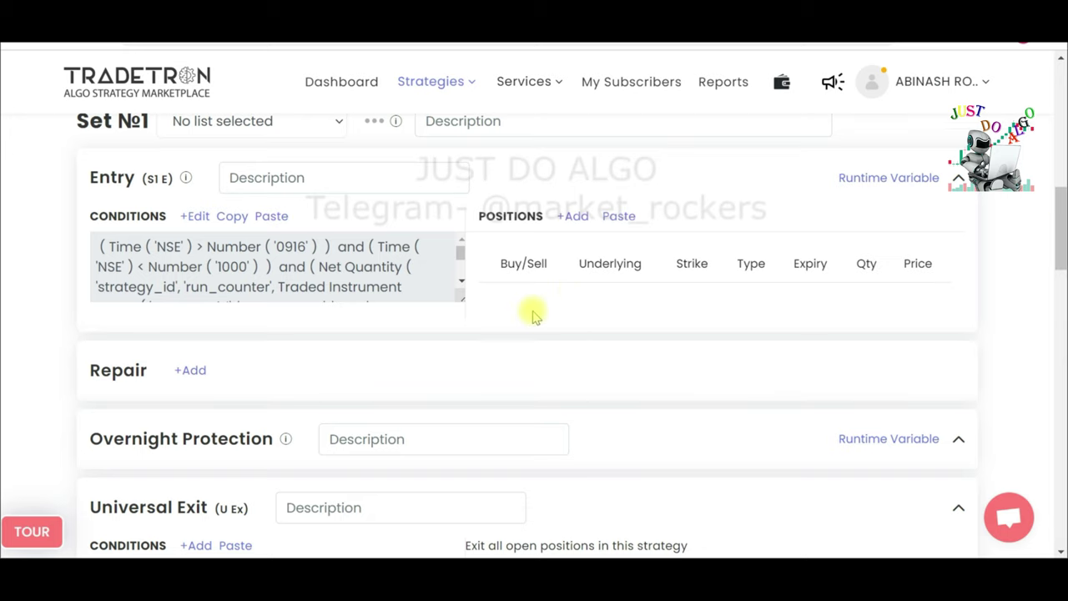
Create the TRAFFIC SIGNAL CONTROLLER BANKNIFTY strategy and close the confirmation dialog without deploying or backtesting.
scroll(509, 310, "down", 1)
scroll(1058, 242, "up", 10)
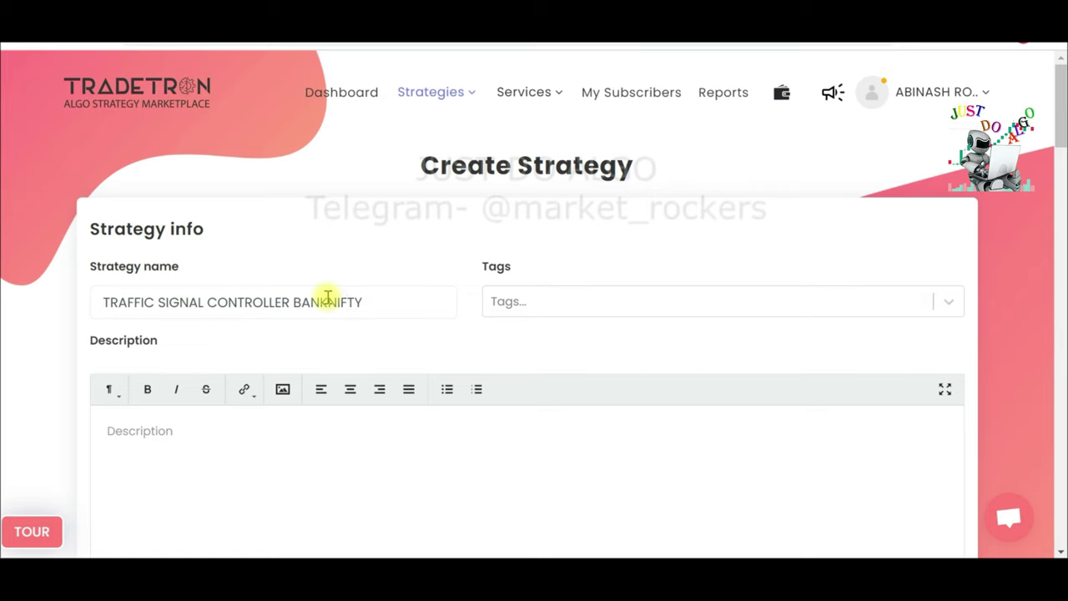
scroll(358, 467, "down", 15)
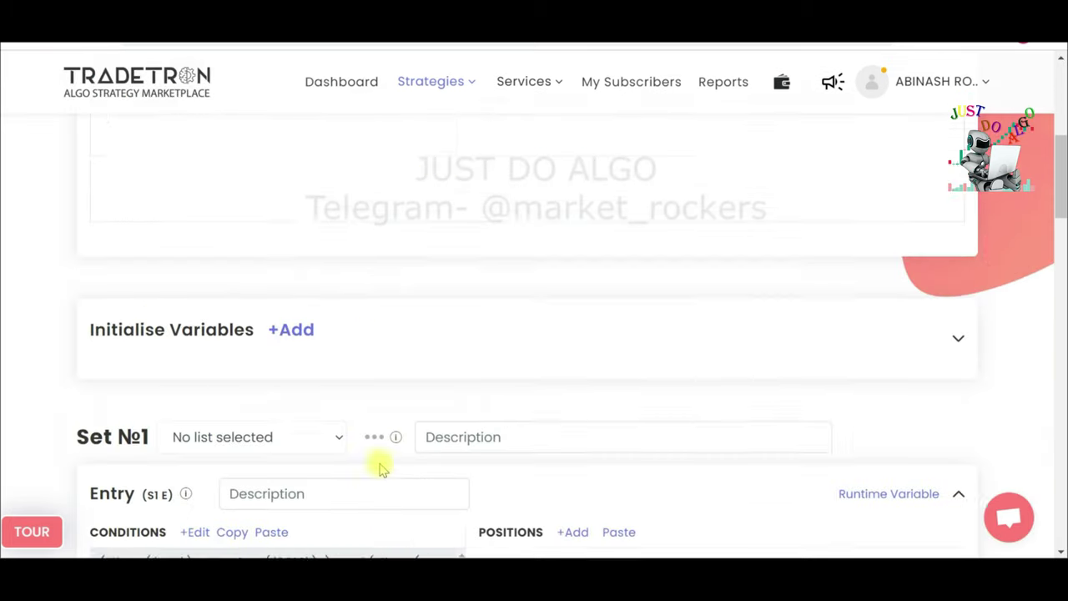
scroll(386, 467, "up", 3)
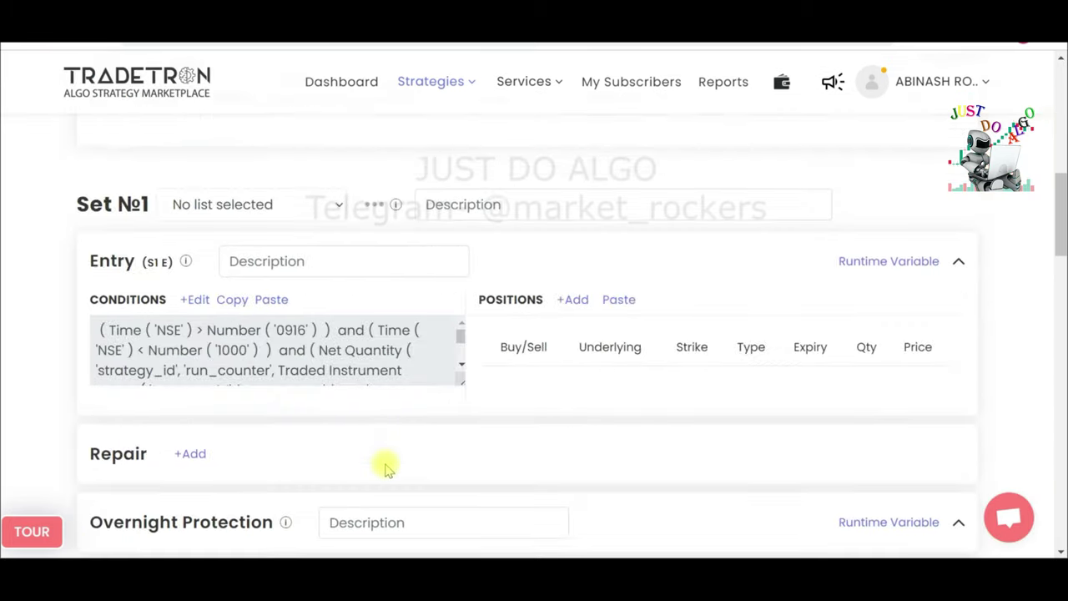
left_click_drag(1054, 194, 1049, 425)
left_click(576, 465)
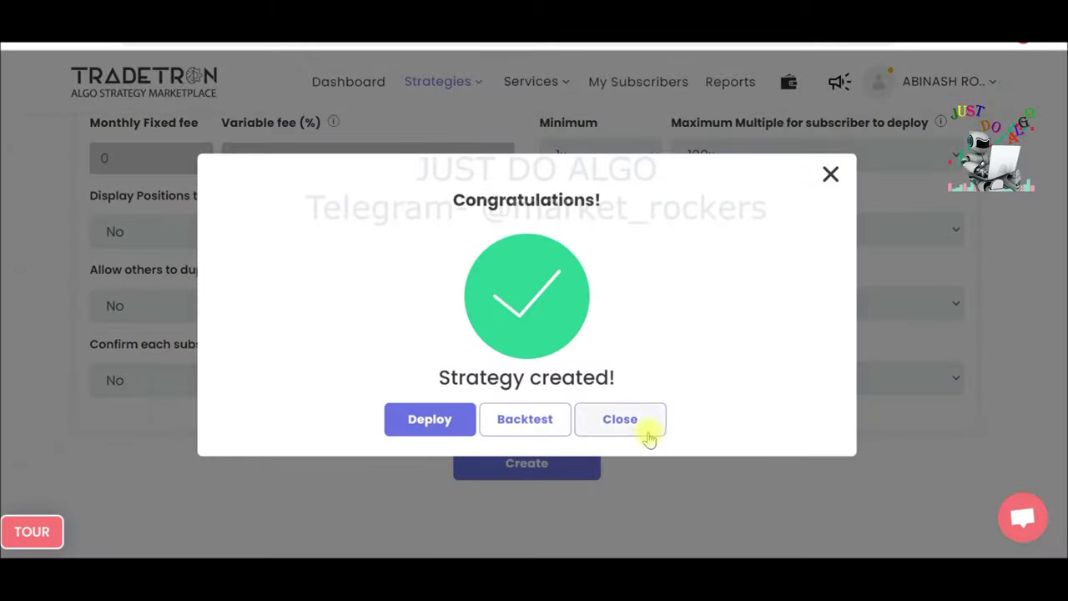
left_click(644, 422)
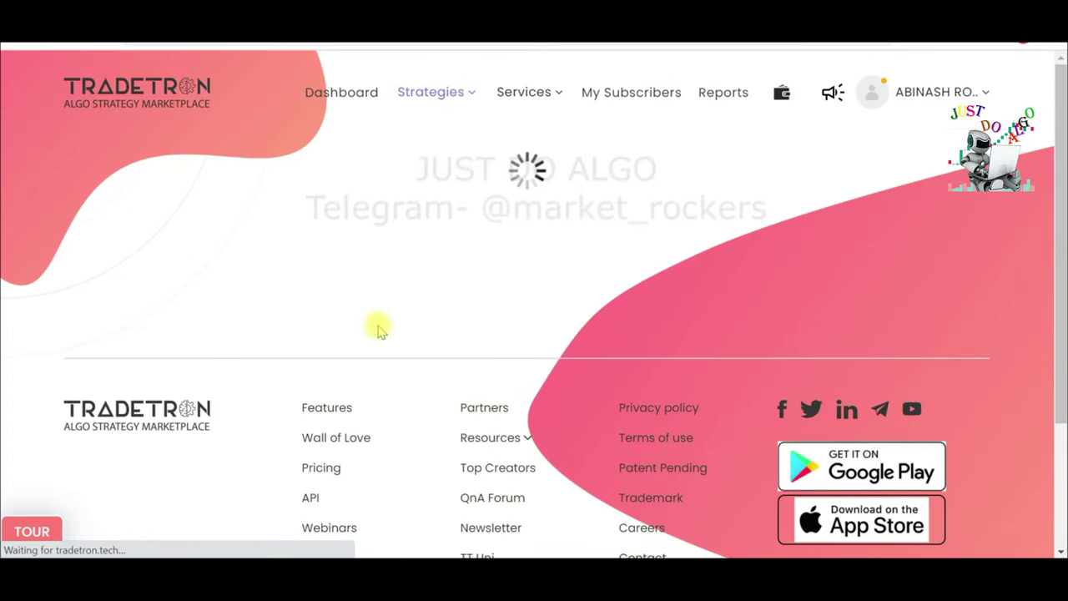
Start a new position for the Set 1 entry with exchange NFO and type Call.
scroll(12, 474, "down", 5)
scroll(13, 474, "down", 6)
scroll(41, 460, "up", 4)
scroll(442, 358, "down", 2)
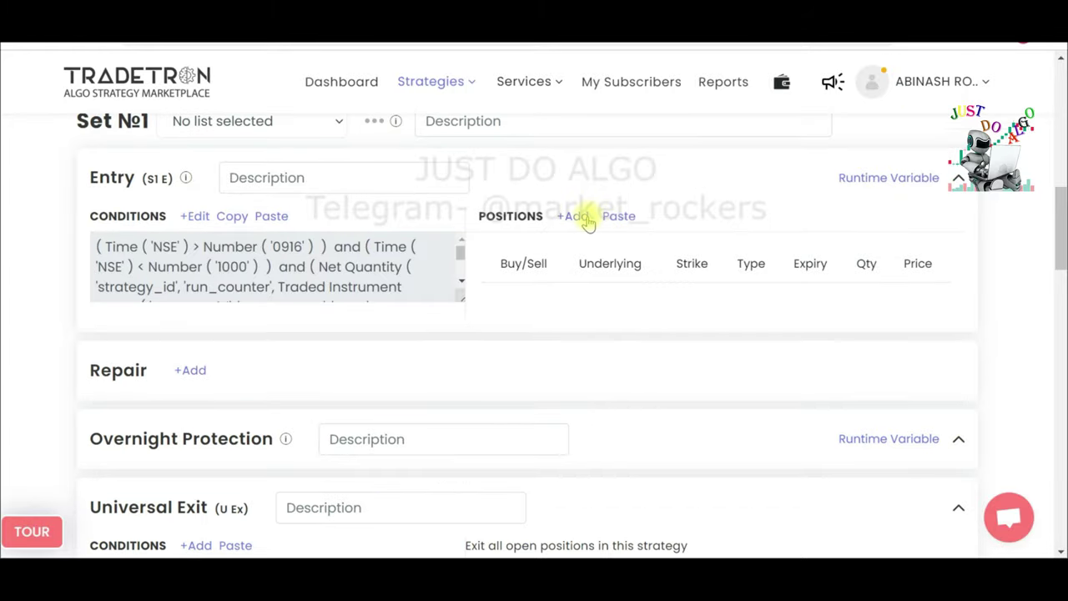
left_click(575, 217)
left_click(397, 274)
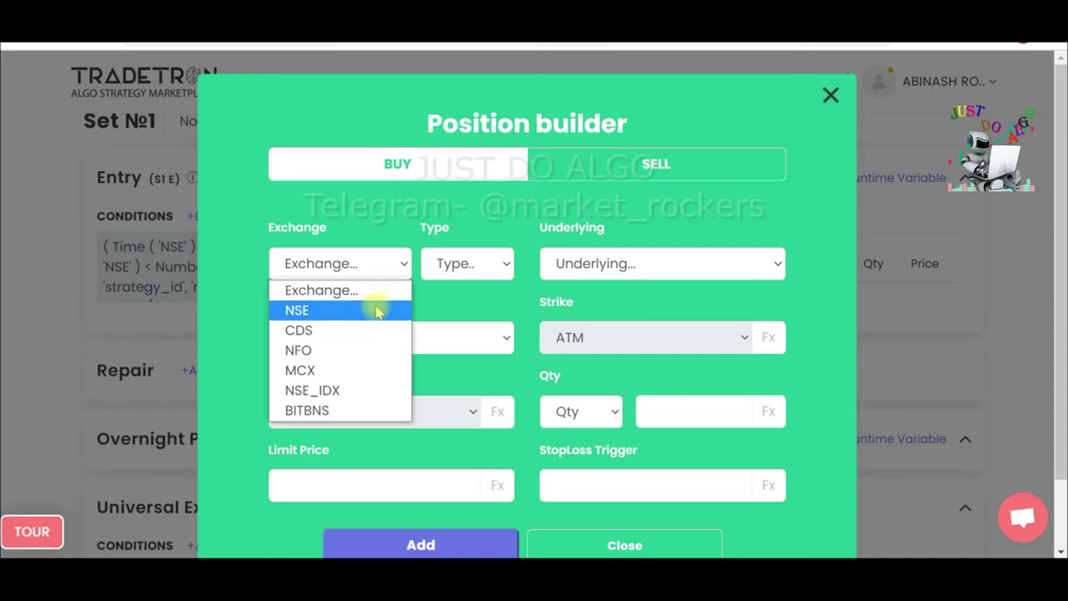
left_click(358, 351)
left_click(441, 262)
left_click(445, 329)
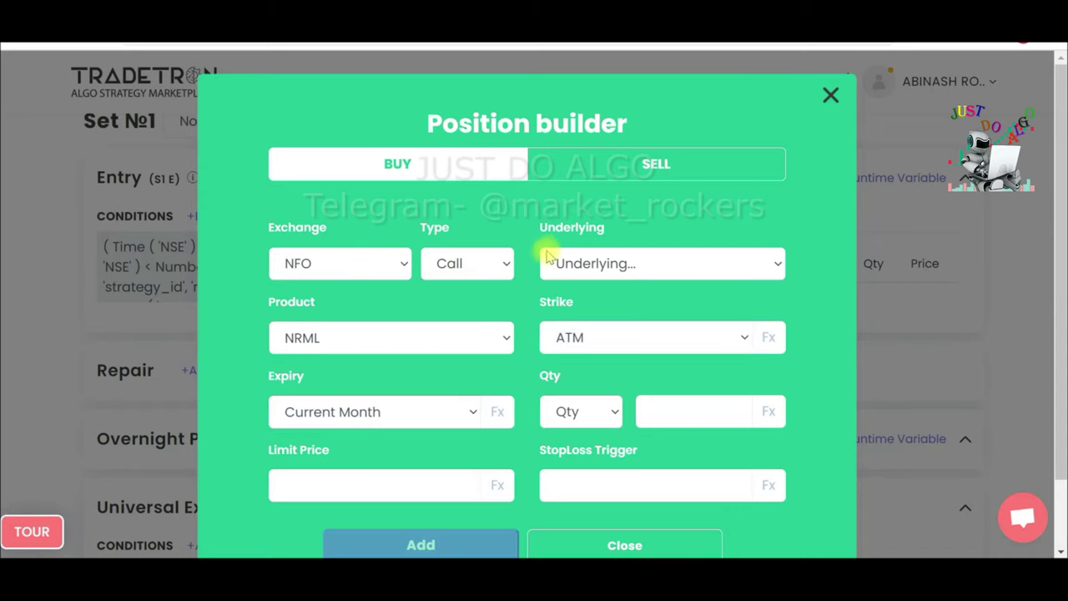
Set the position's underlying to NIFTY BANK.
left_click(564, 261)
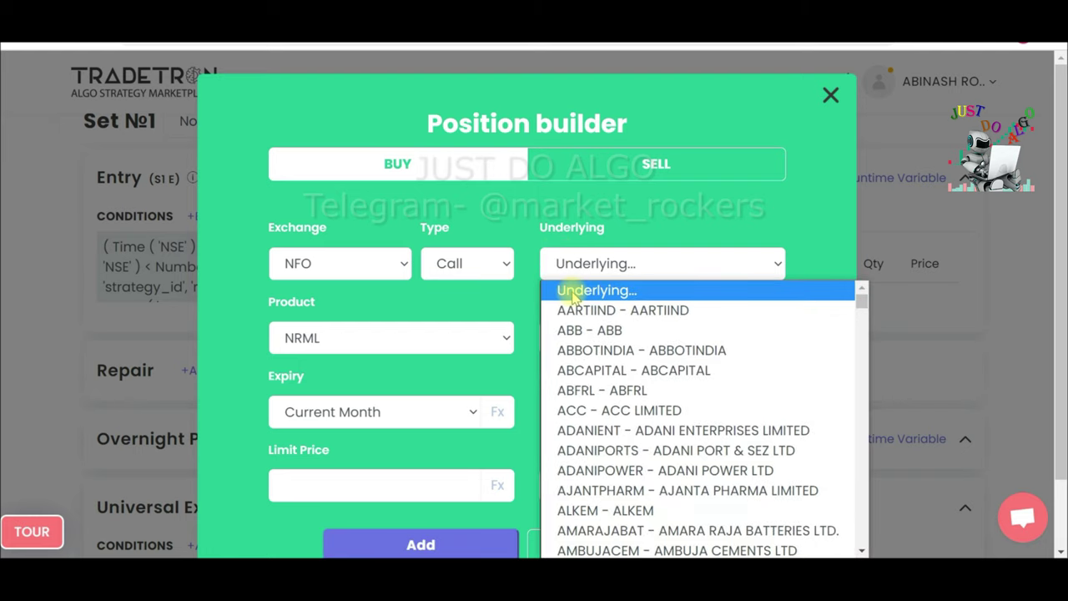
type("ni")
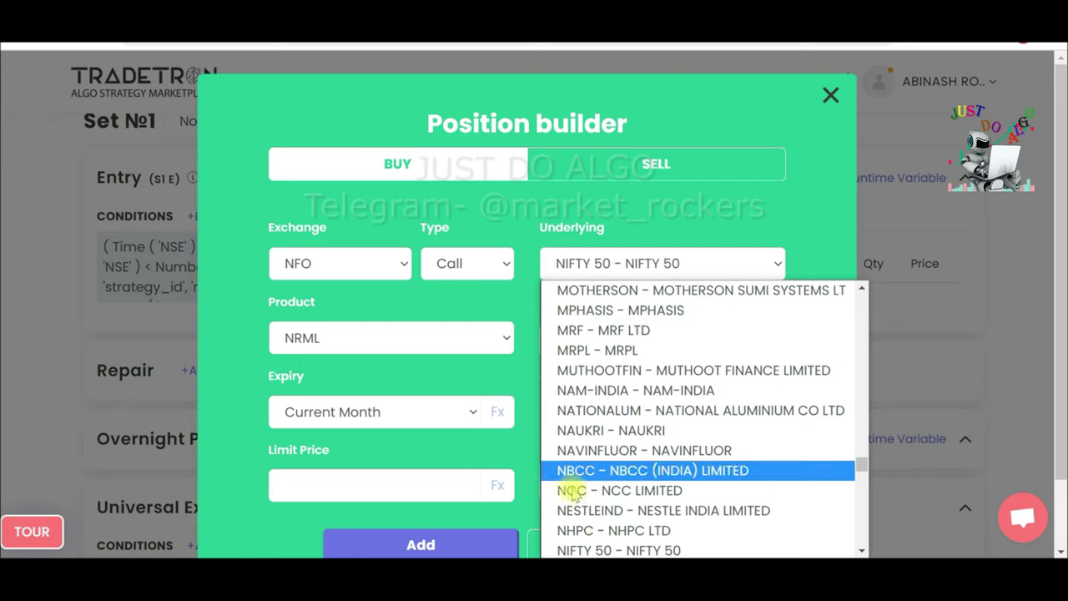
scroll(601, 468, "down", 5)
scroll(616, 367, "up", 3)
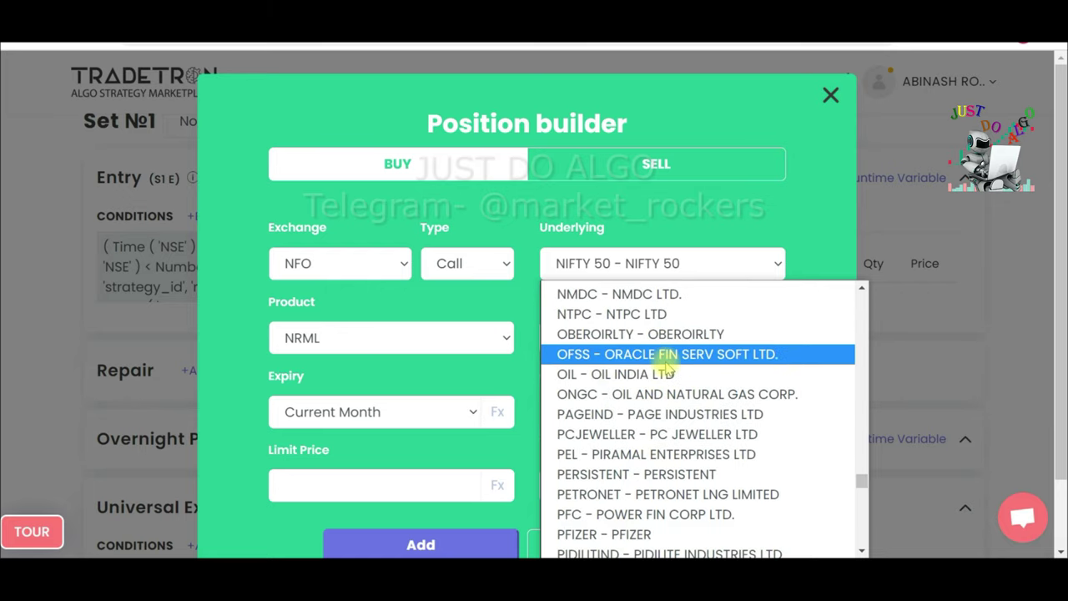
scroll(656, 396, "up", 3)
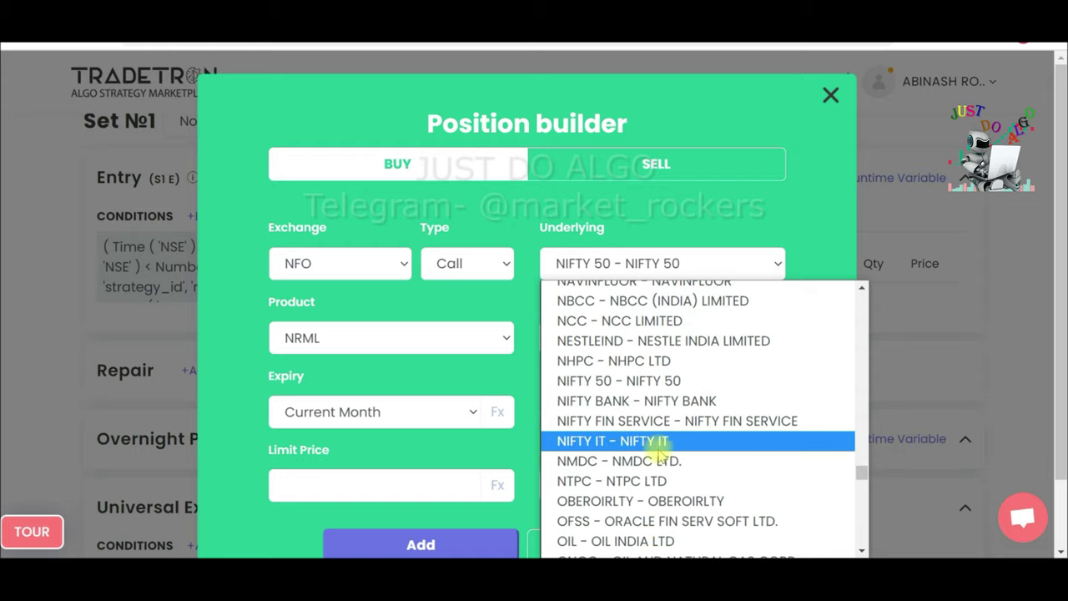
key("Down")
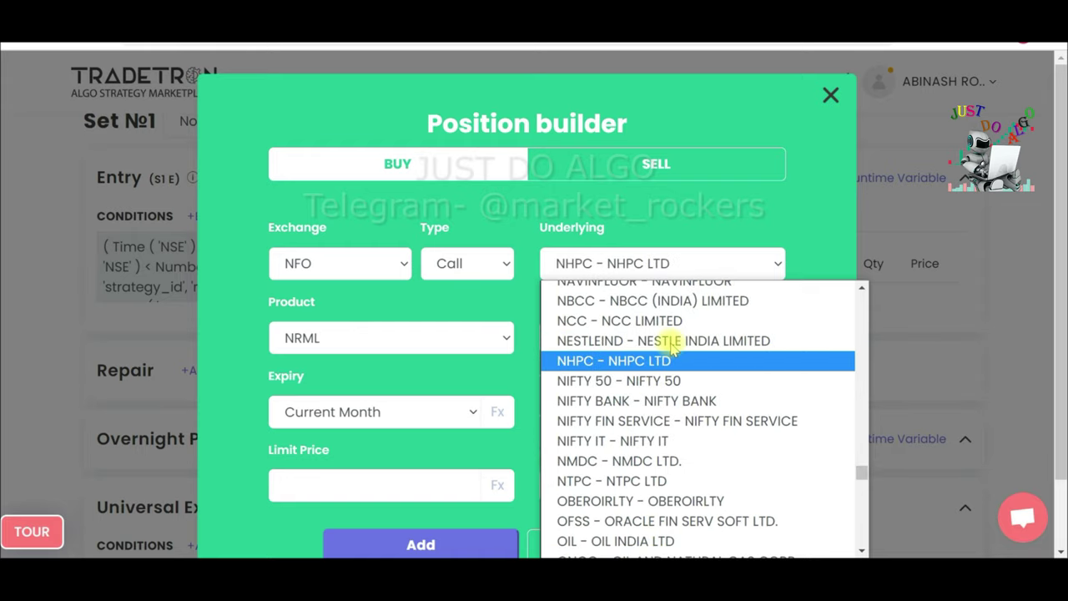
left_click(654, 401)
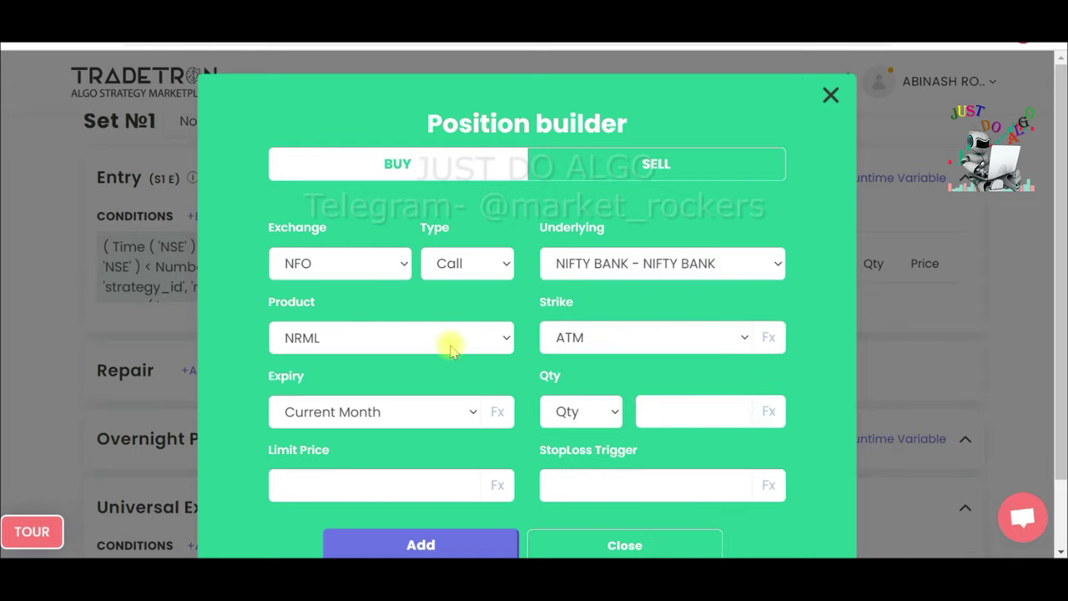
Set the position's expiry to Current Week and its quantity to 1 in Lots.
left_click(471, 413)
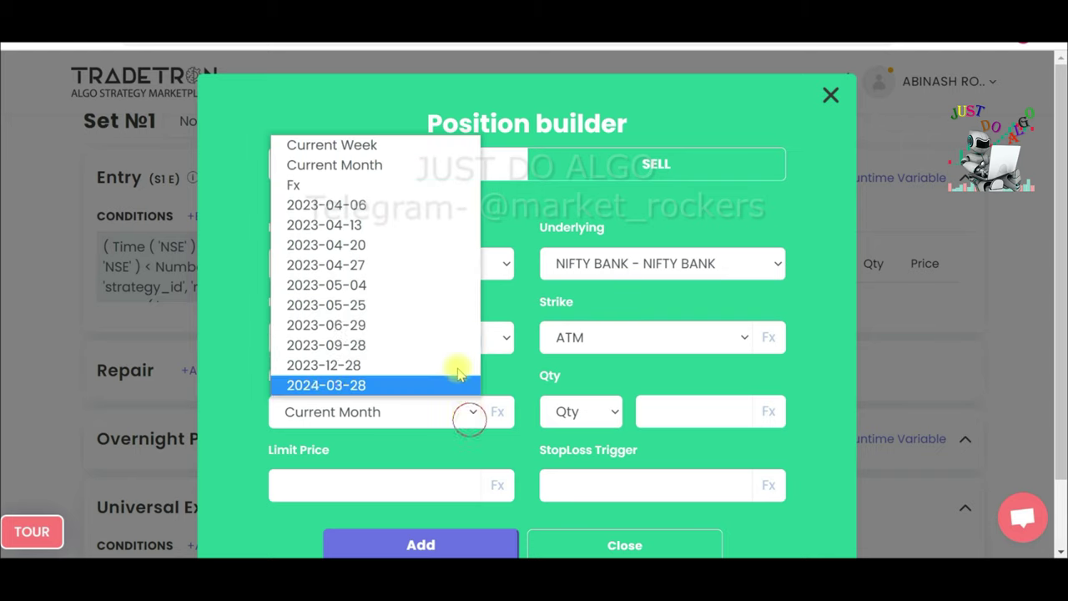
left_click(357, 164)
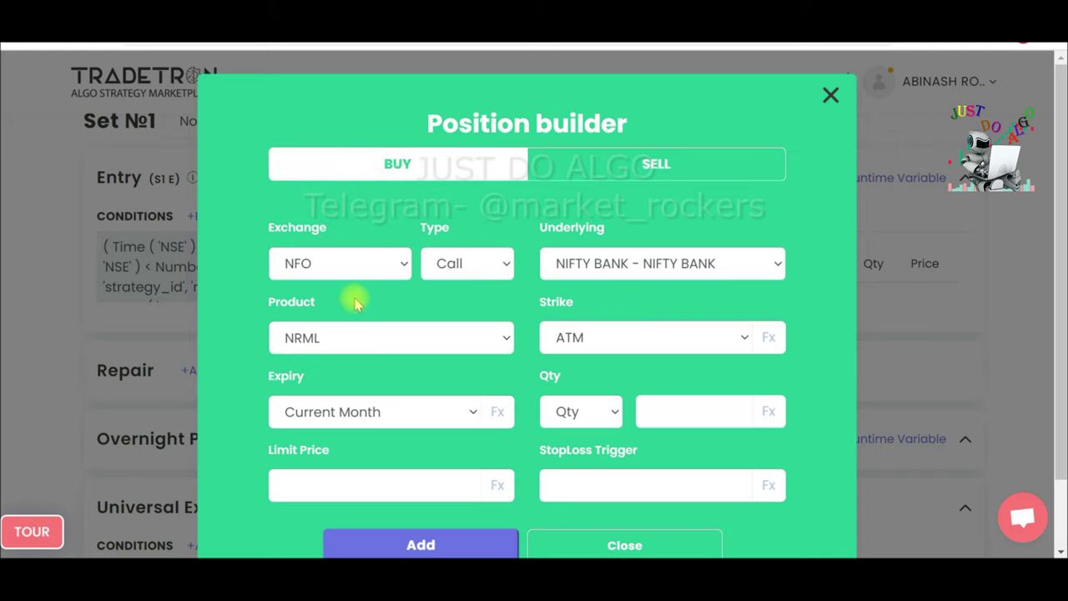
left_click(436, 414)
left_click(409, 147)
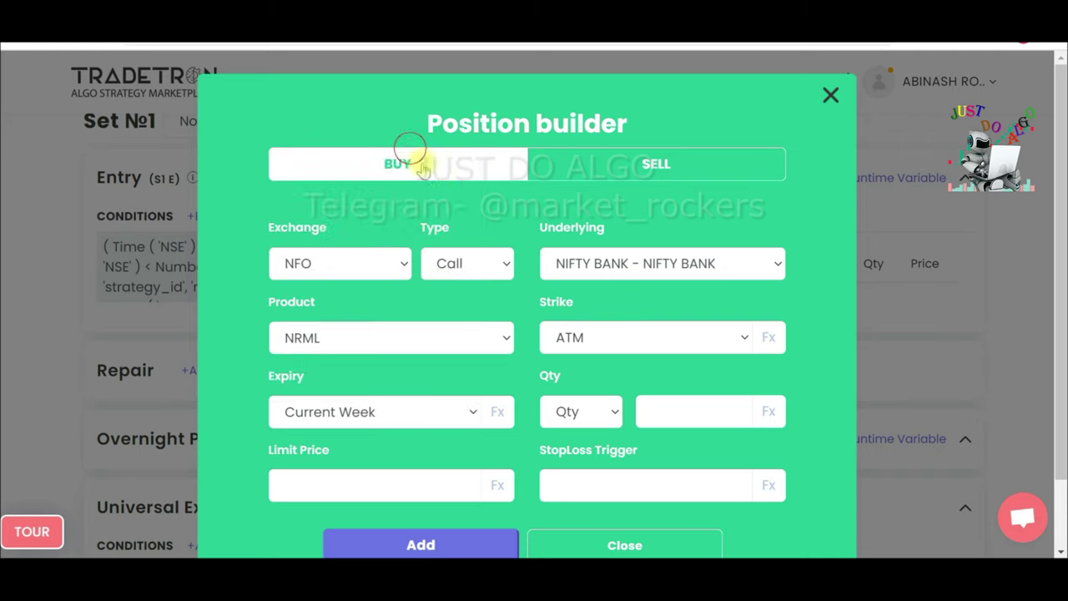
left_click(615, 408)
left_click(565, 476)
left_click(656, 416)
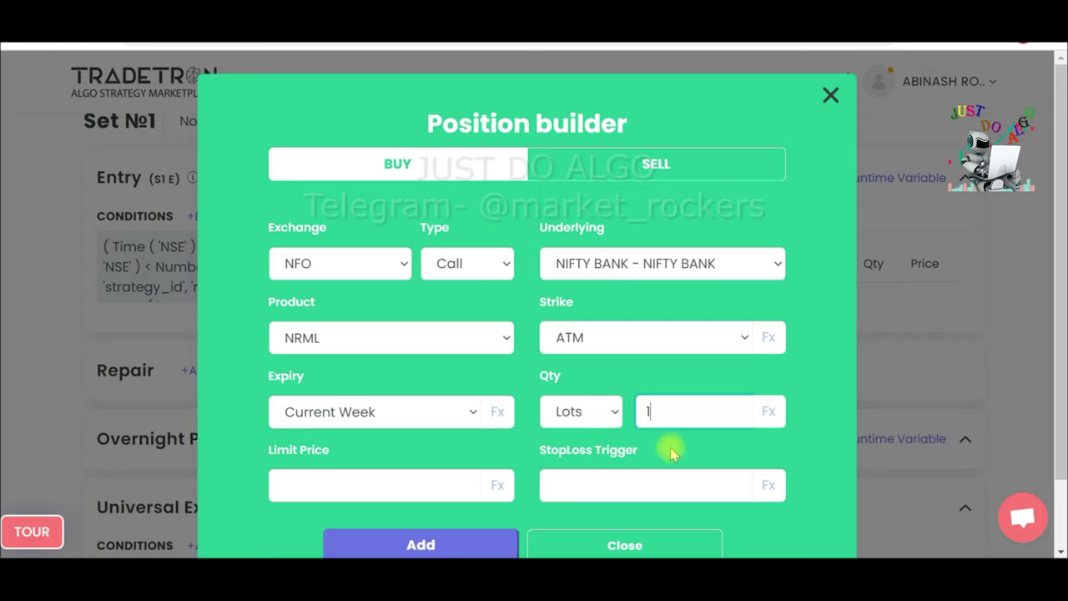
Add the configured NIFTY BANK Call position to the Set 1 entry and close the position builder.
scroll(534, 476, "down", 1)
left_click(452, 464)
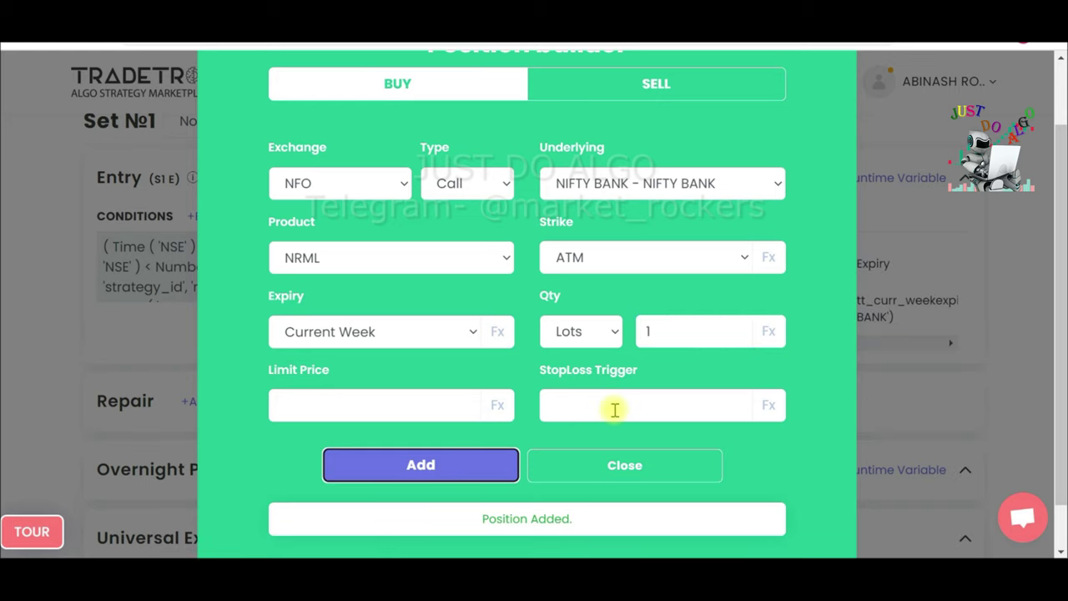
left_click(693, 467)
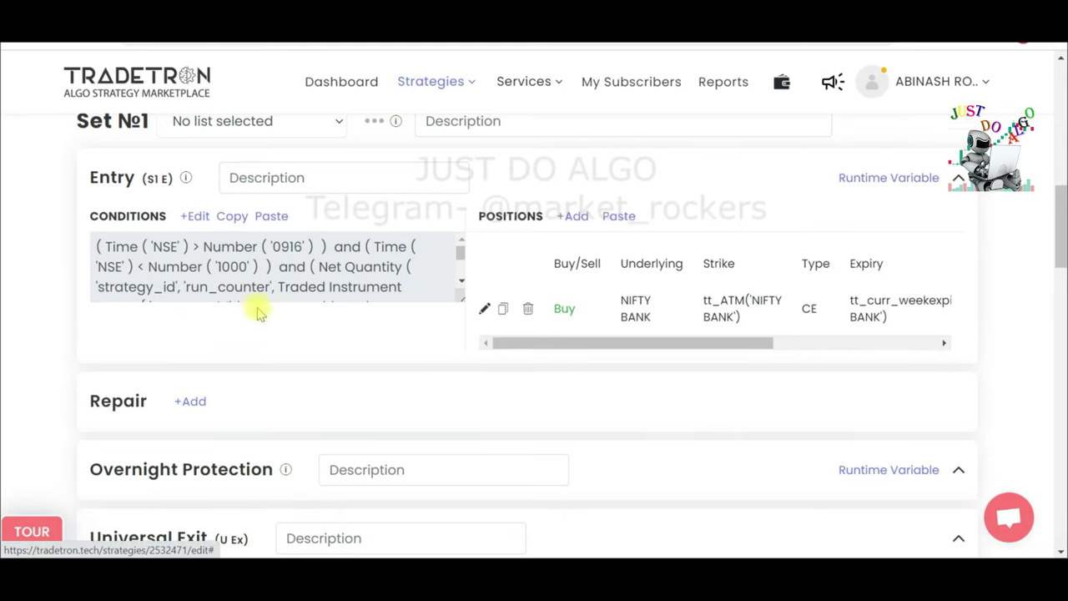
Add a new Set 2 to the strategy and copy the Set 1 entry conditions into its entry.
scroll(256, 305, "up", 1)
scroll(258, 317, "down", 5)
scroll(267, 328, "up", 1)
scroll(269, 328, "down", 1)
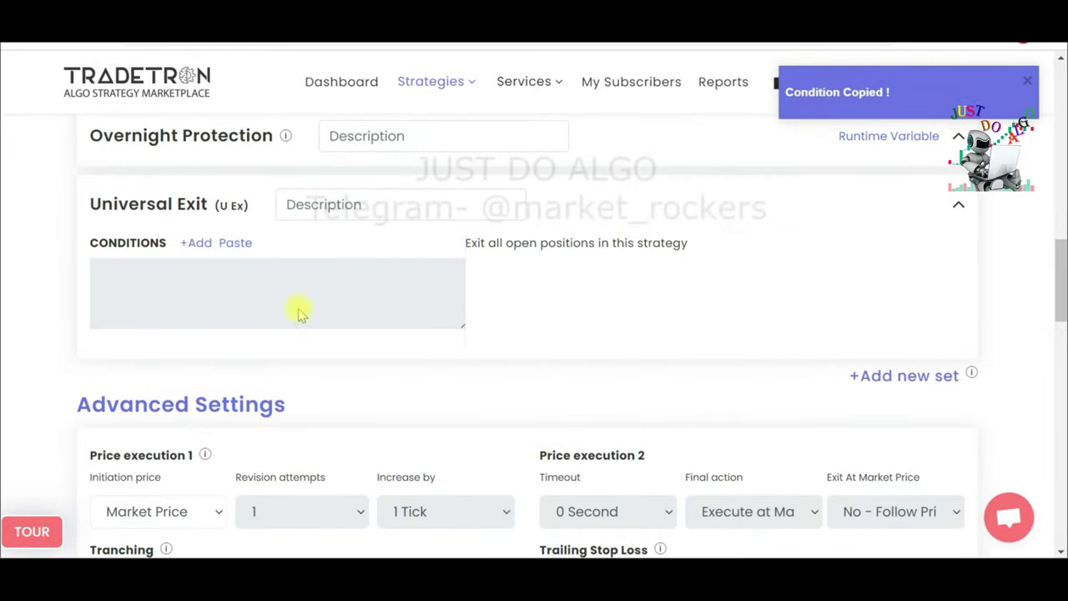
left_click(864, 376)
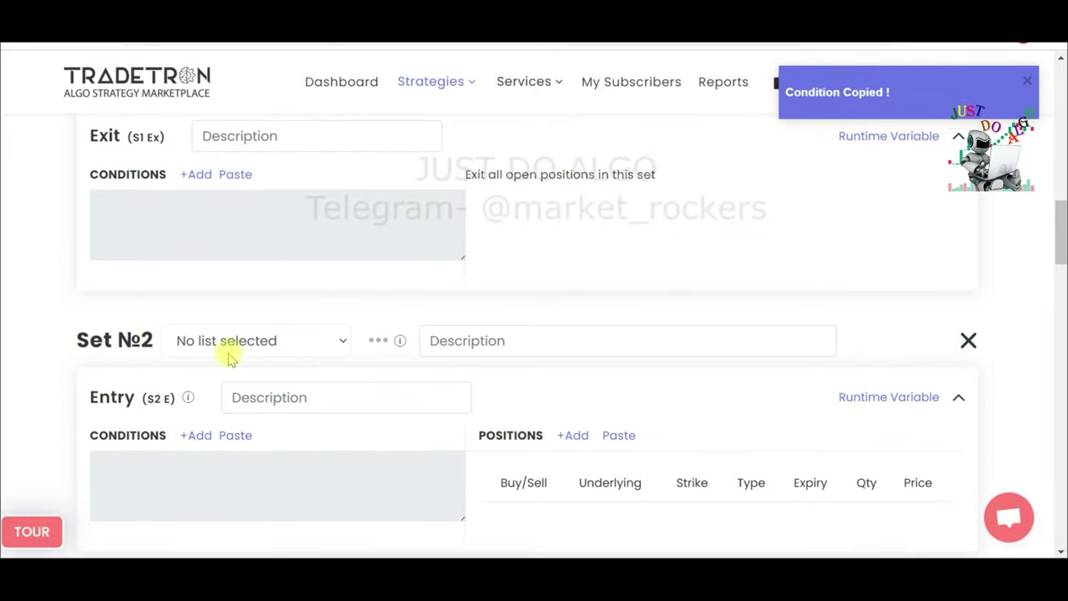
scroll(346, 417, "down", 1)
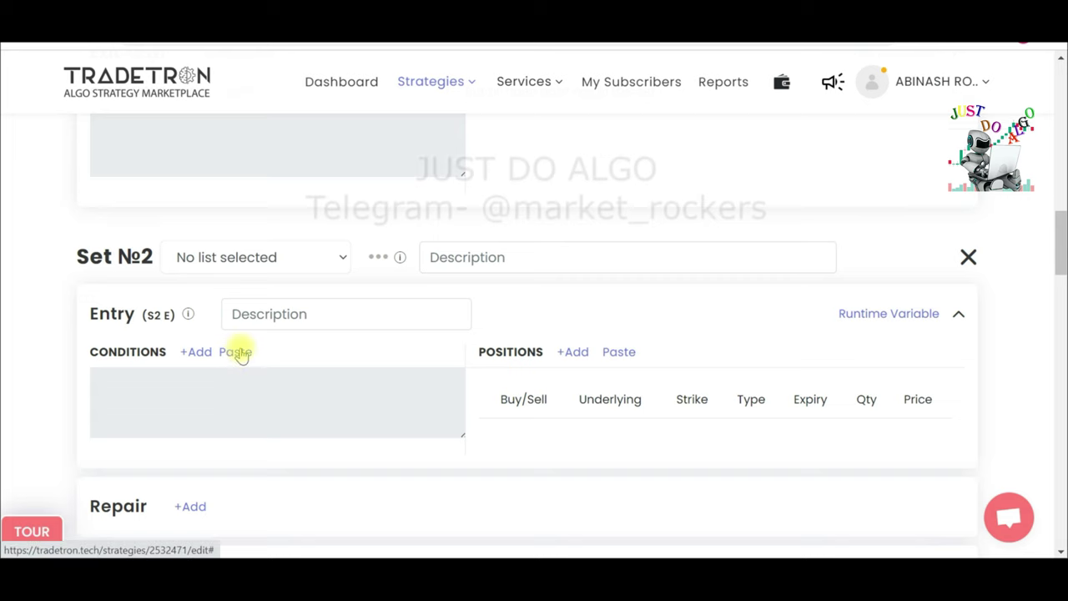
left_click(240, 351)
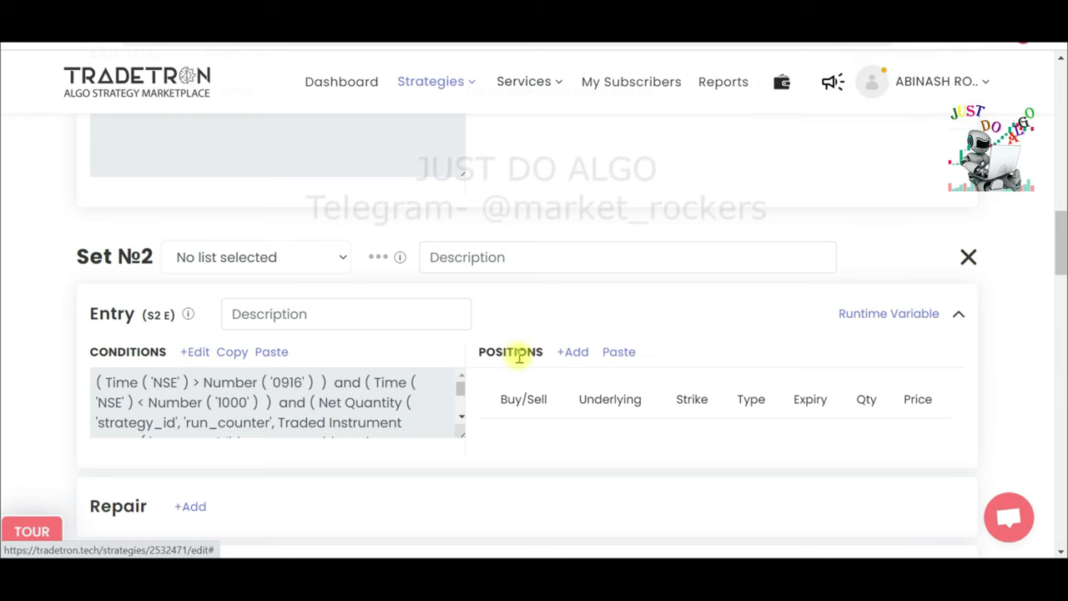
Start a new position for the Set 2 entry with exchange NFO and type Put.
left_click(575, 352)
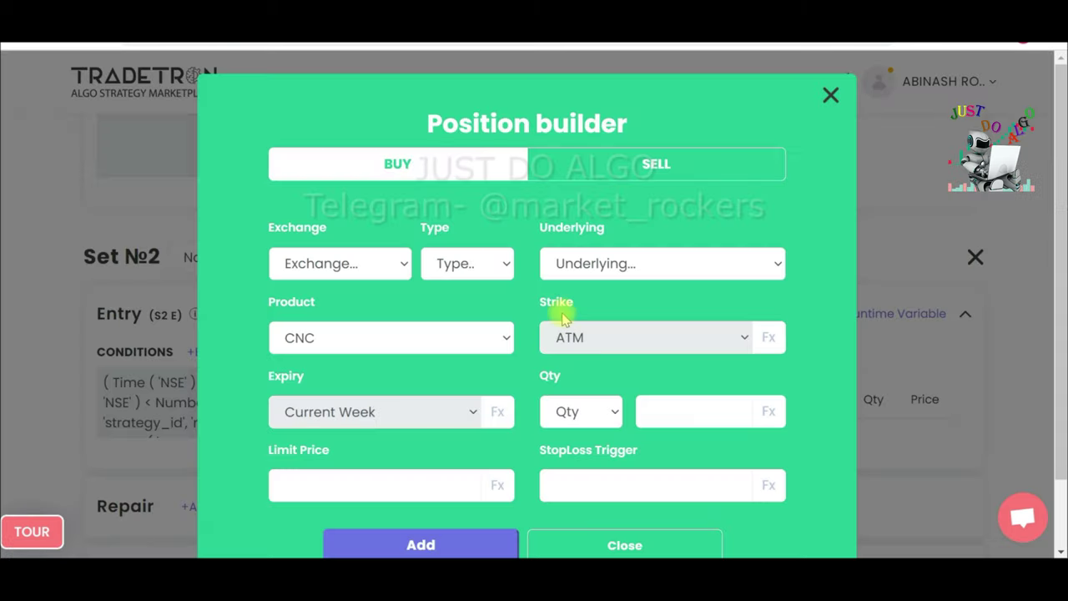
left_click(395, 259)
left_click(331, 349)
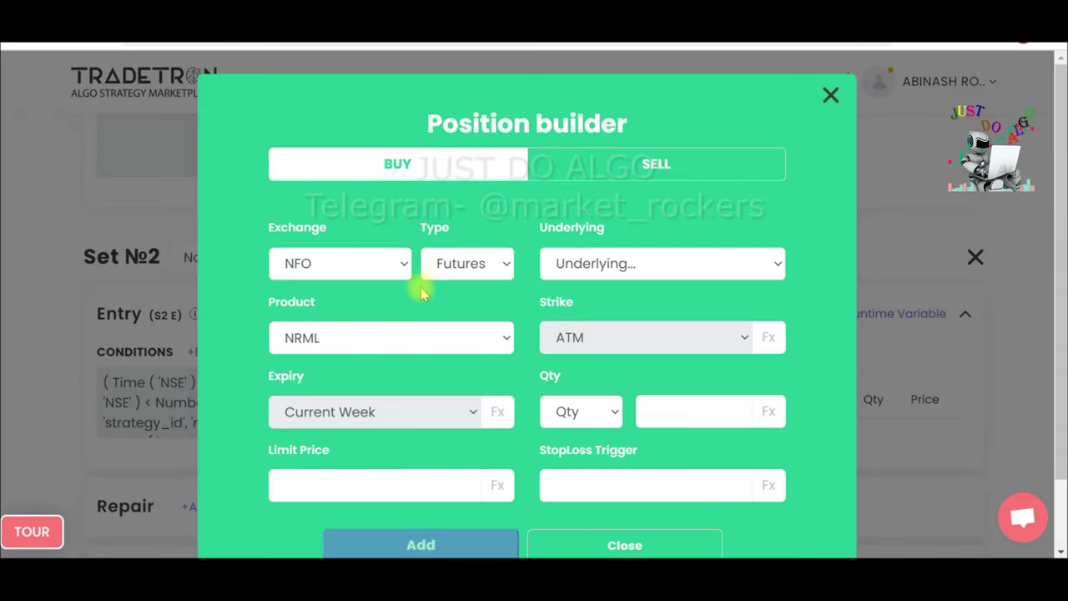
left_click(436, 267)
left_click(455, 310)
Set the Put position's underlying to NIFTY BANK.
left_click(613, 258)
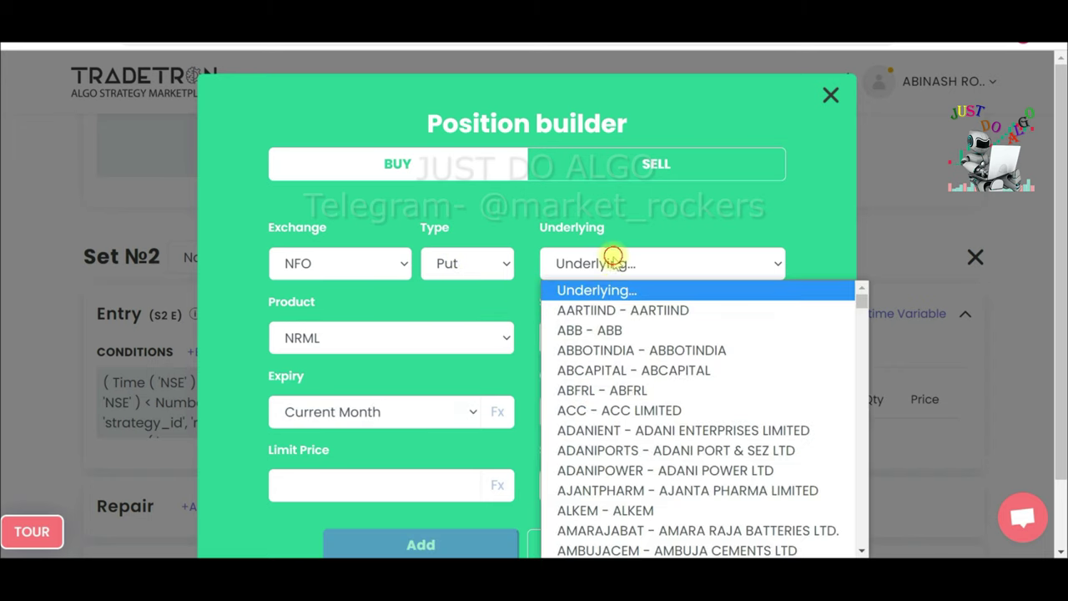
type("nam")
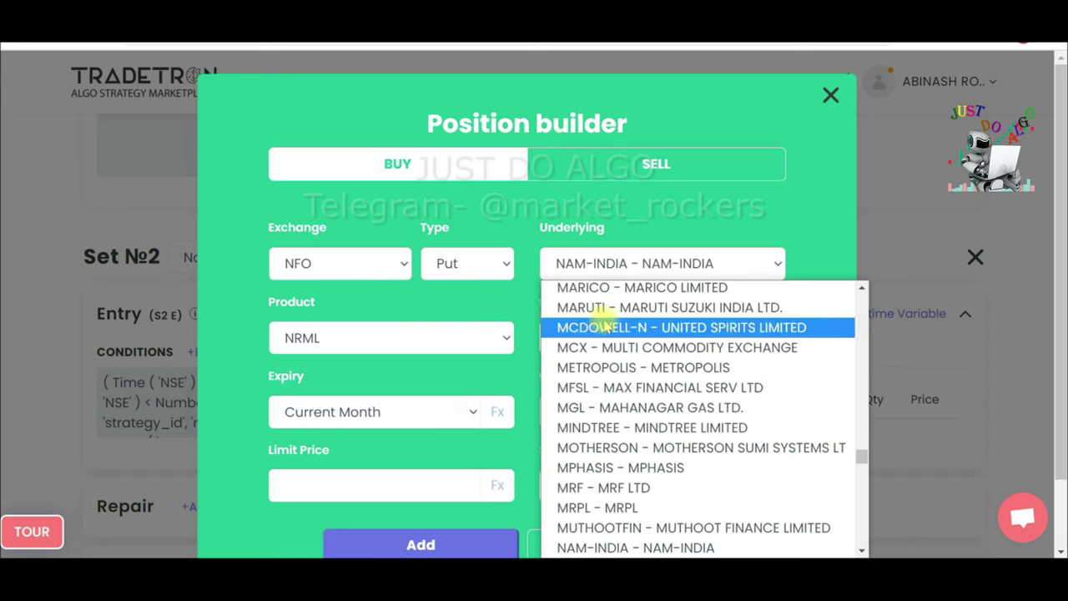
scroll(684, 505, "down", 3)
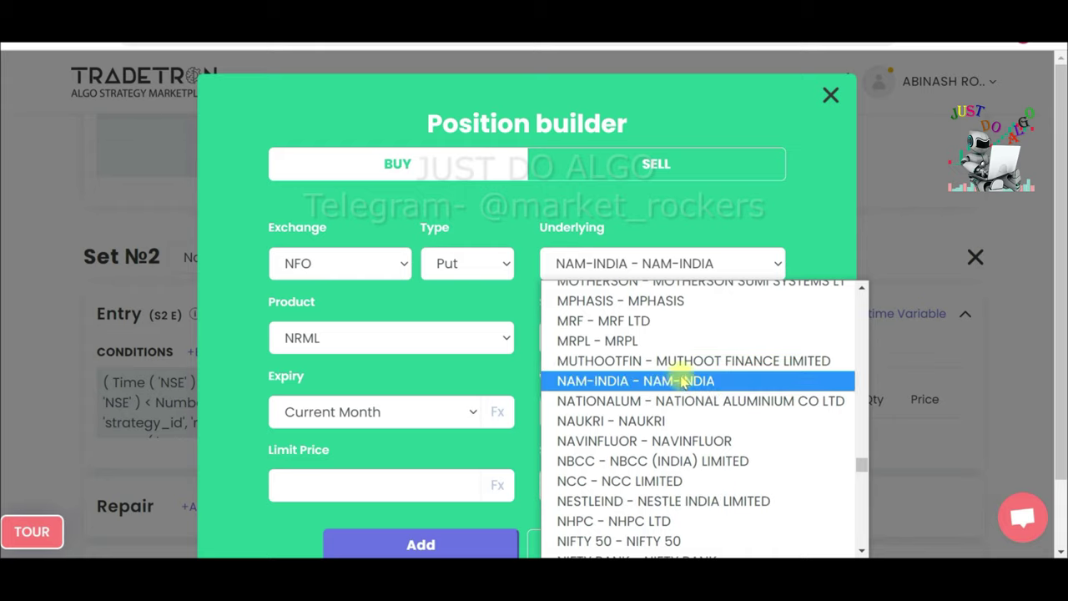
key("Down")
key("Down")
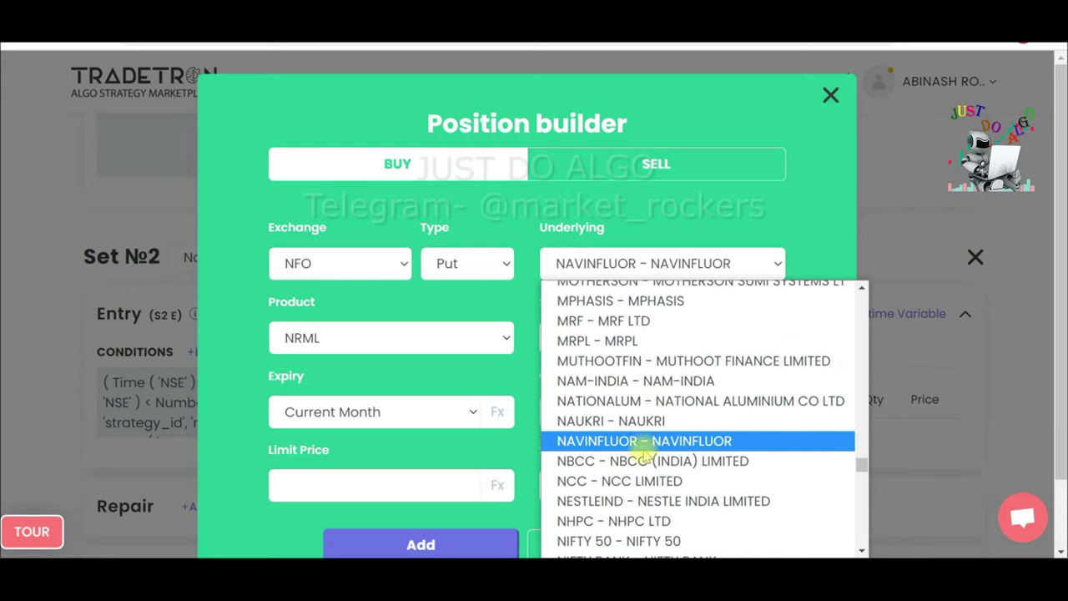
left_click(636, 548)
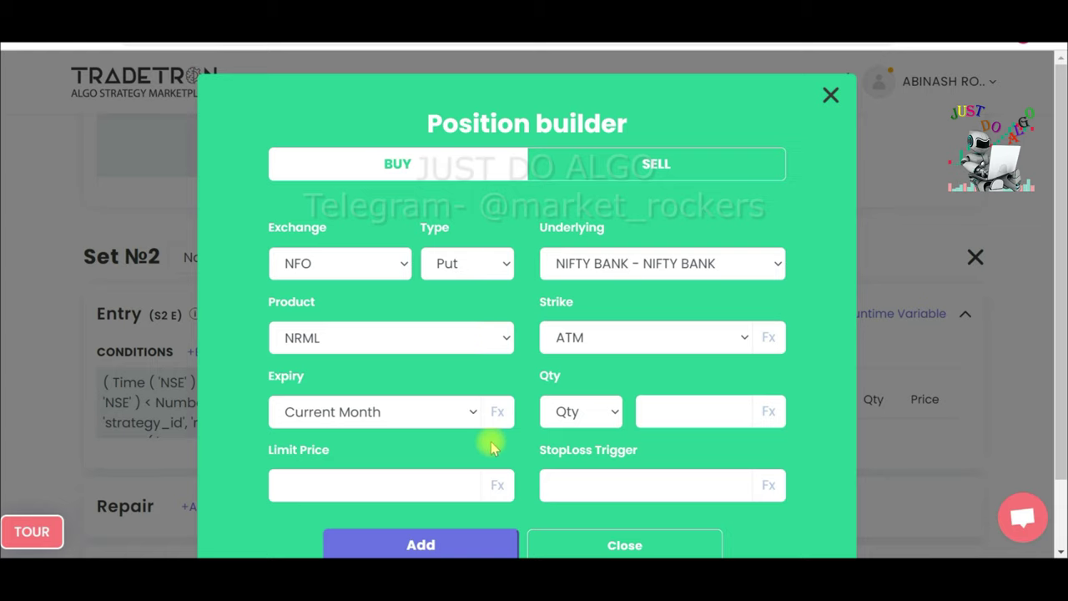
Set the Put position's expiry to Current Week and its quantity to 1 in Lots.
left_click(473, 414)
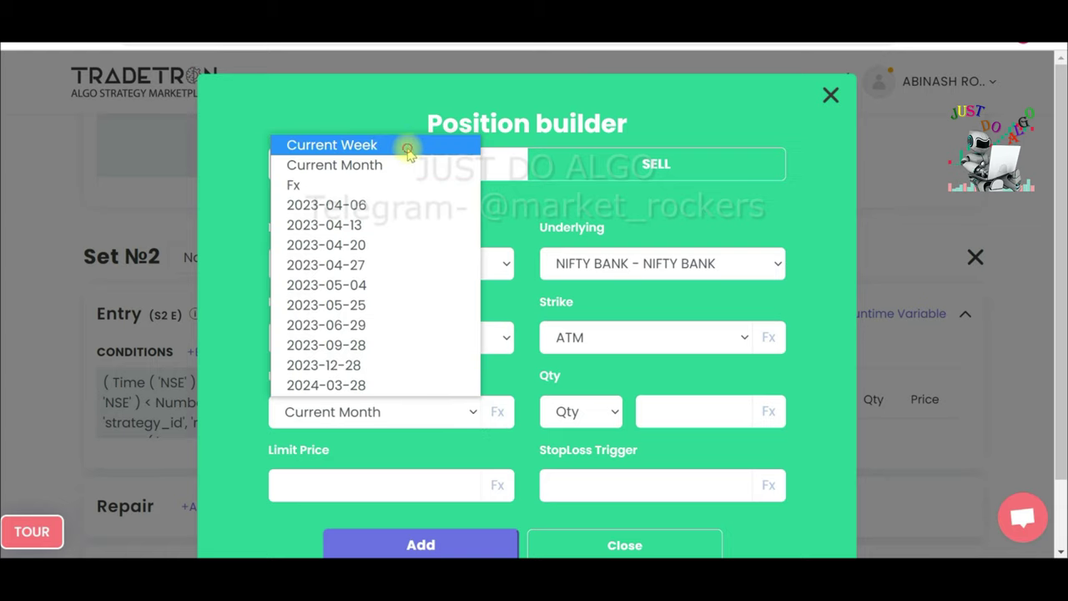
left_click(409, 148)
left_click(610, 413)
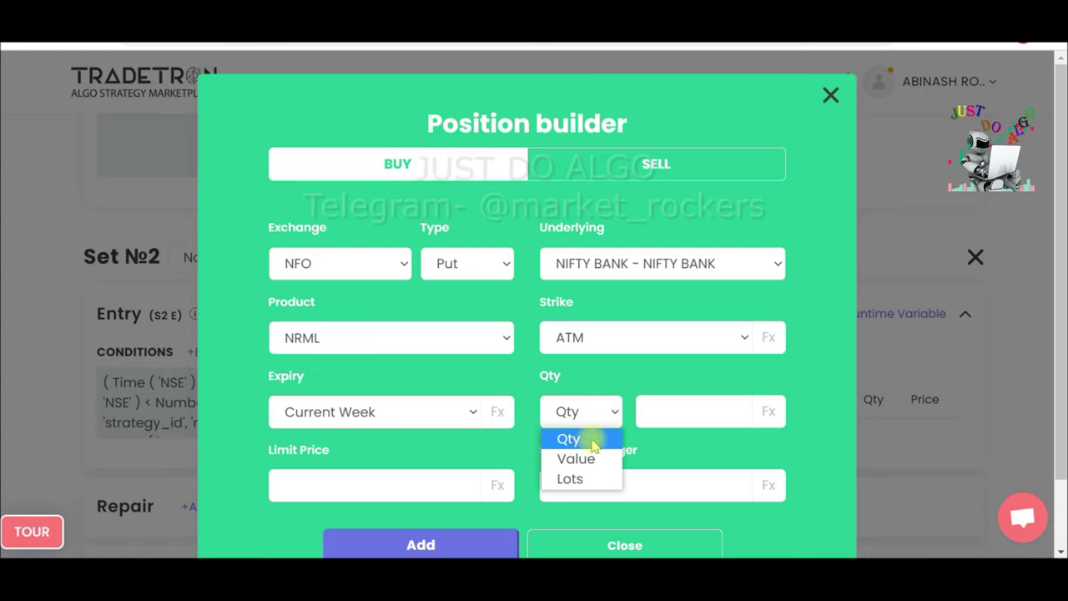
left_click(572, 480)
left_click(644, 411)
type("1")
Add the configured Put position to the Set 2 entry and close the position builder.
scroll(517, 450, "down", 2)
left_click(479, 459)
left_click(590, 463)
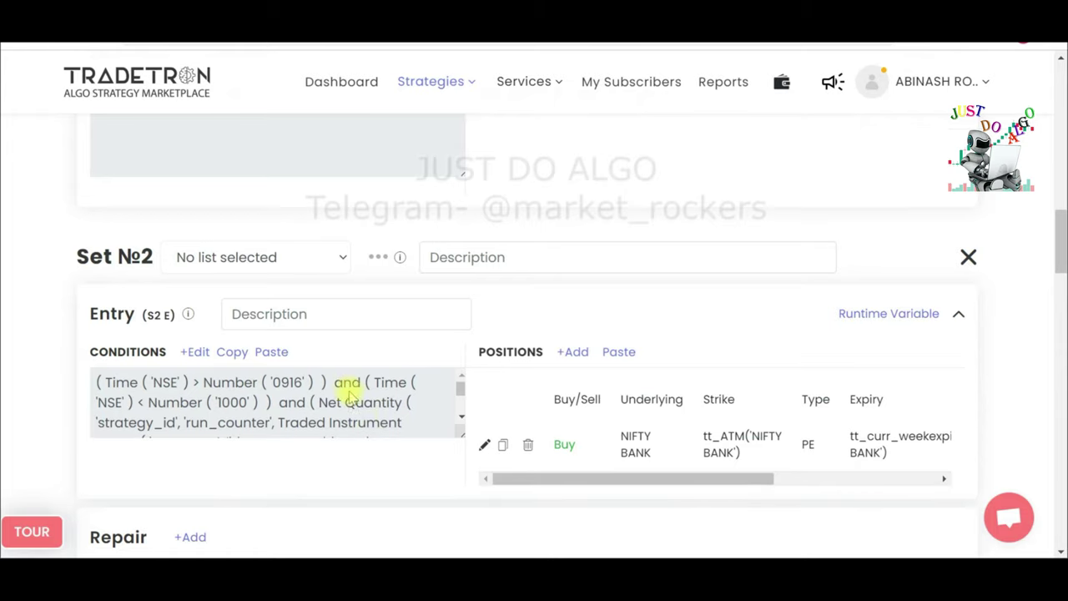
Review the entry conditions, positions and exit sections of Set 1 and Set 2, along with the universal sections.
scroll(353, 392, "up", 1)
scroll(406, 359, "down", 2)
scroll(406, 359, "down", 3)
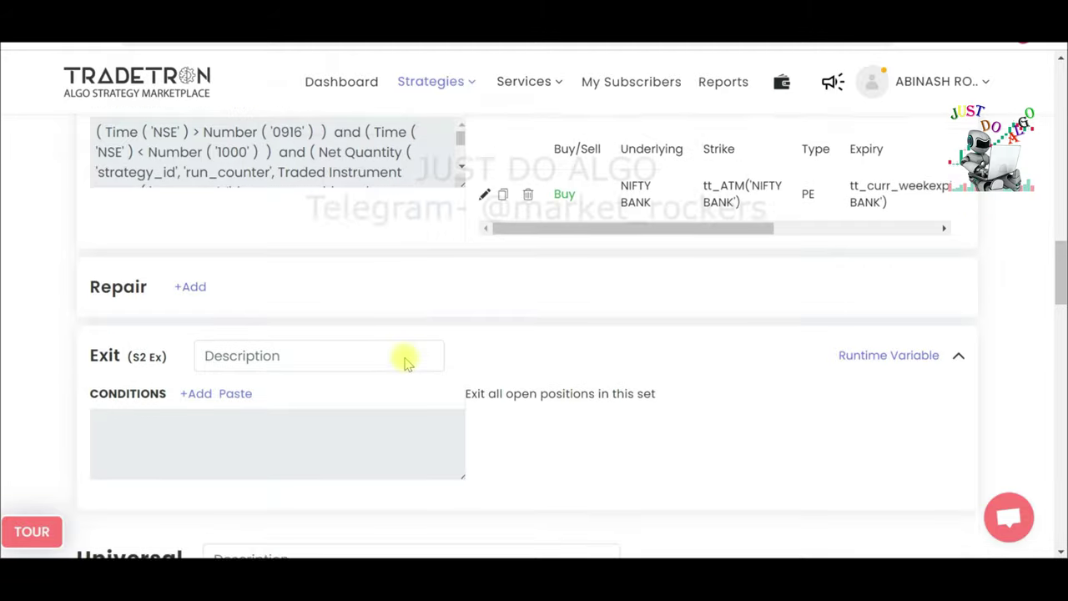
scroll(406, 361, "down", 3)
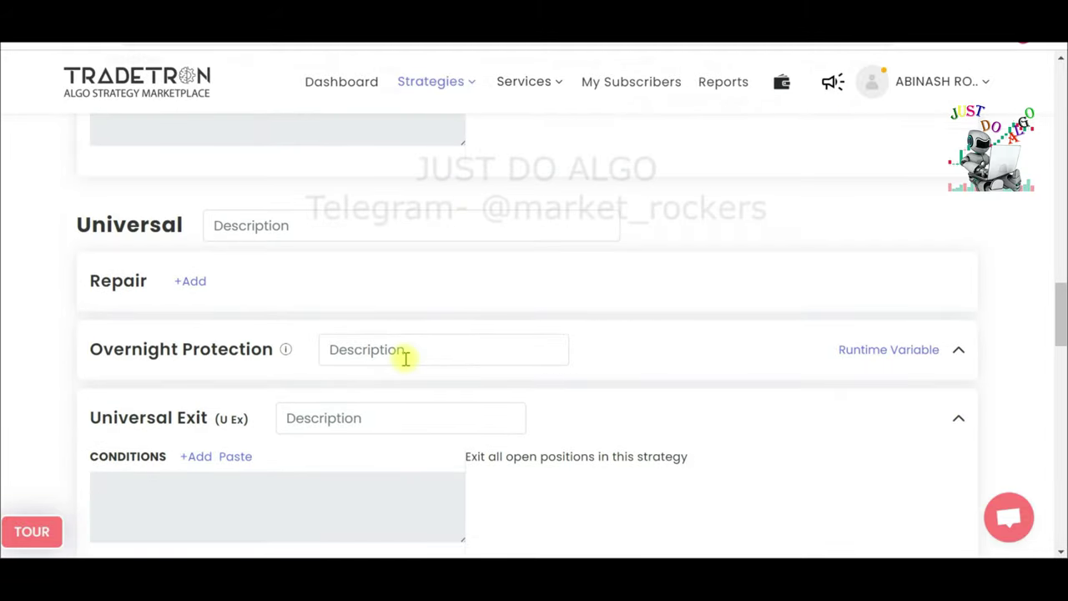
scroll(406, 357, "up", 8)
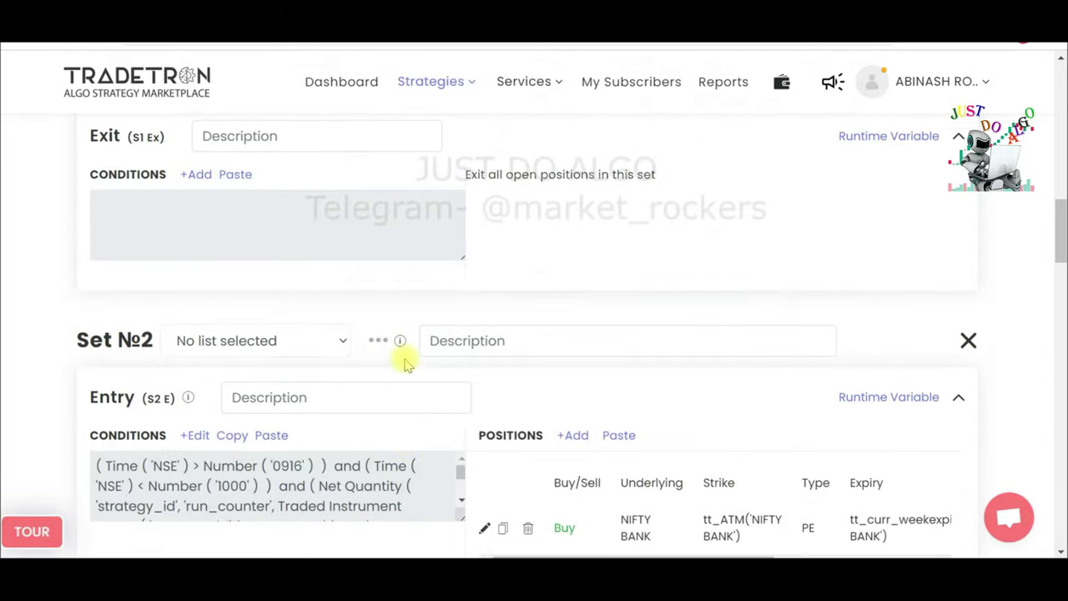
scroll(405, 361, "up", 3)
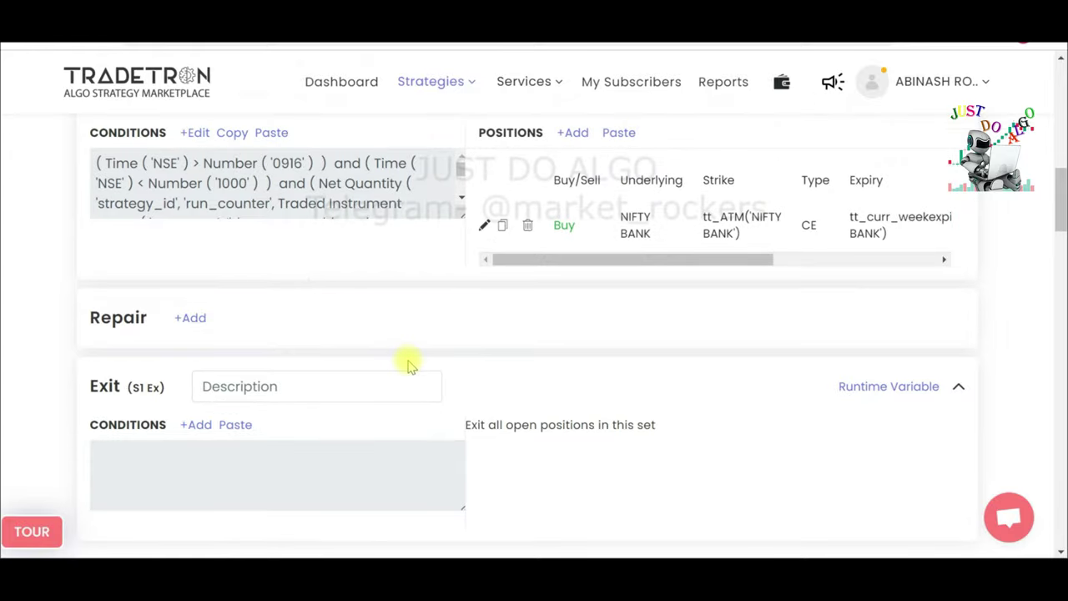
scroll(407, 359, "up", 2)
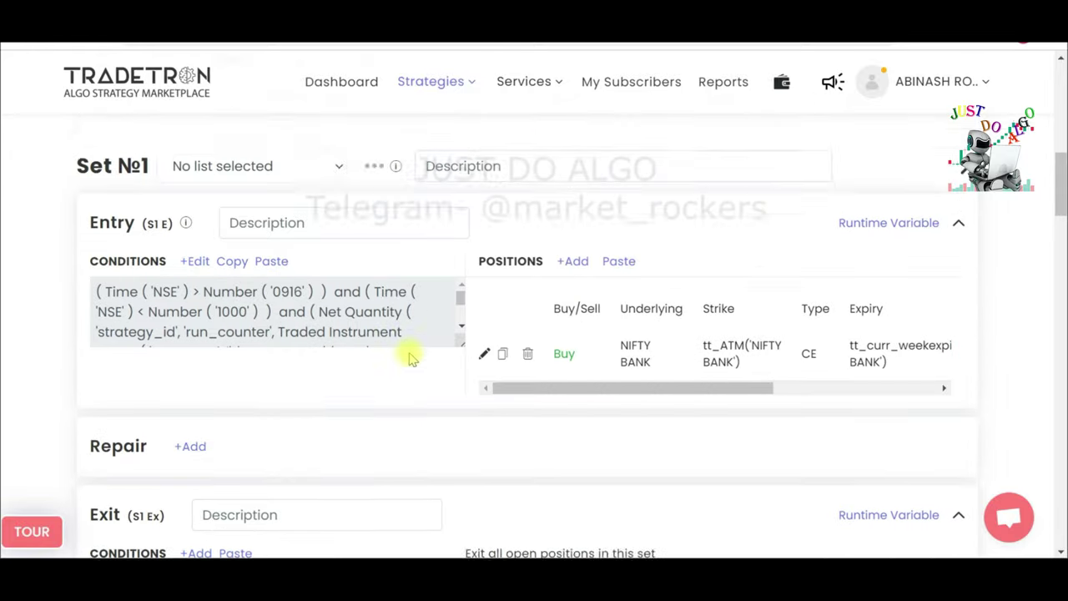
scroll(409, 353, "down", 5)
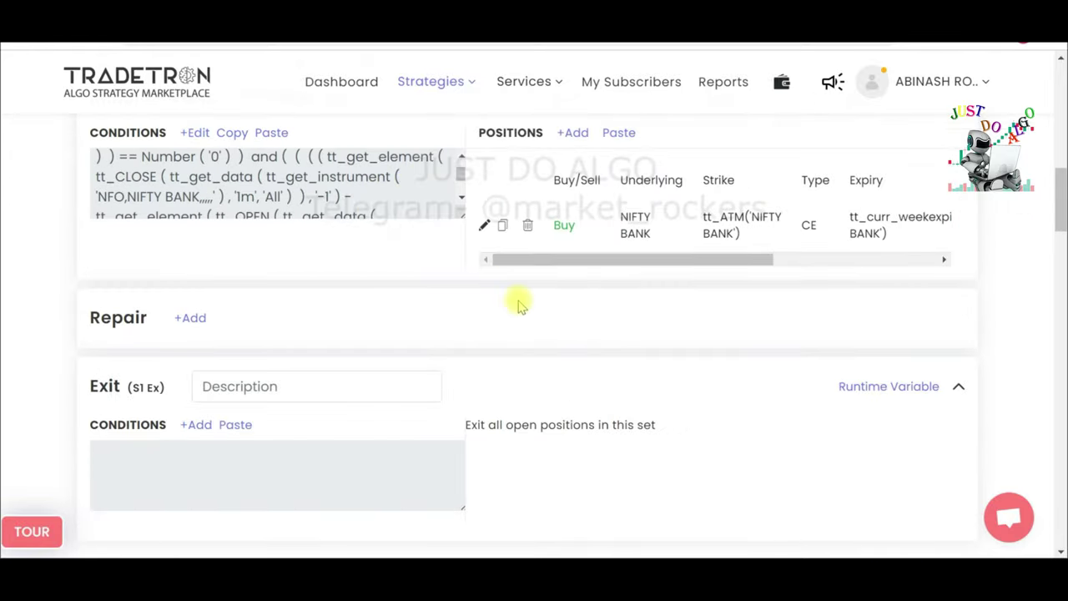
scroll(393, 348, "down", 1)
scroll(393, 341, "up", 3)
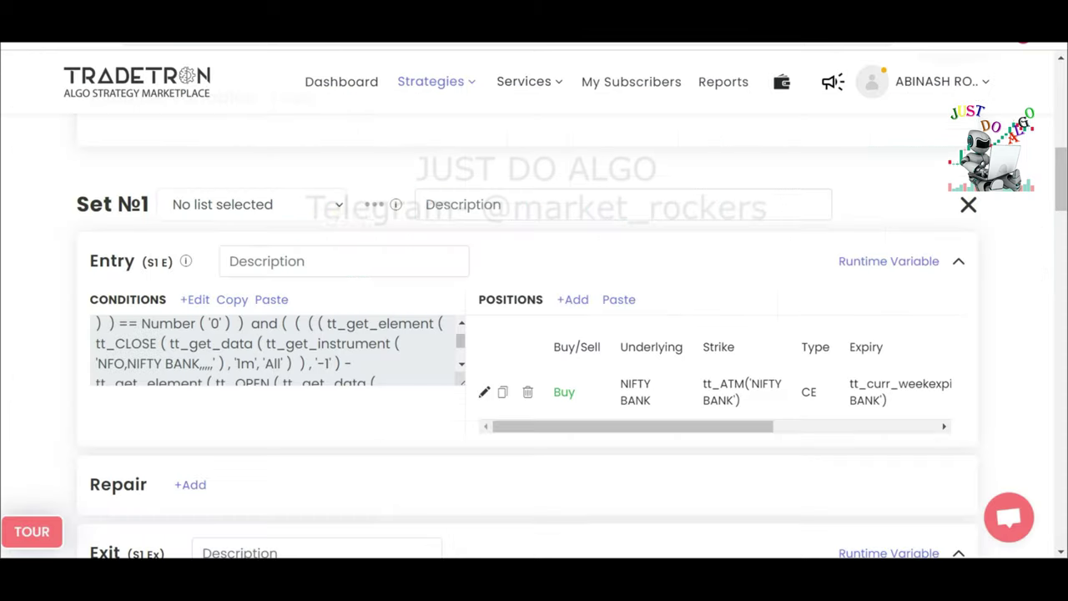
scroll(255, 265, "up", 10)
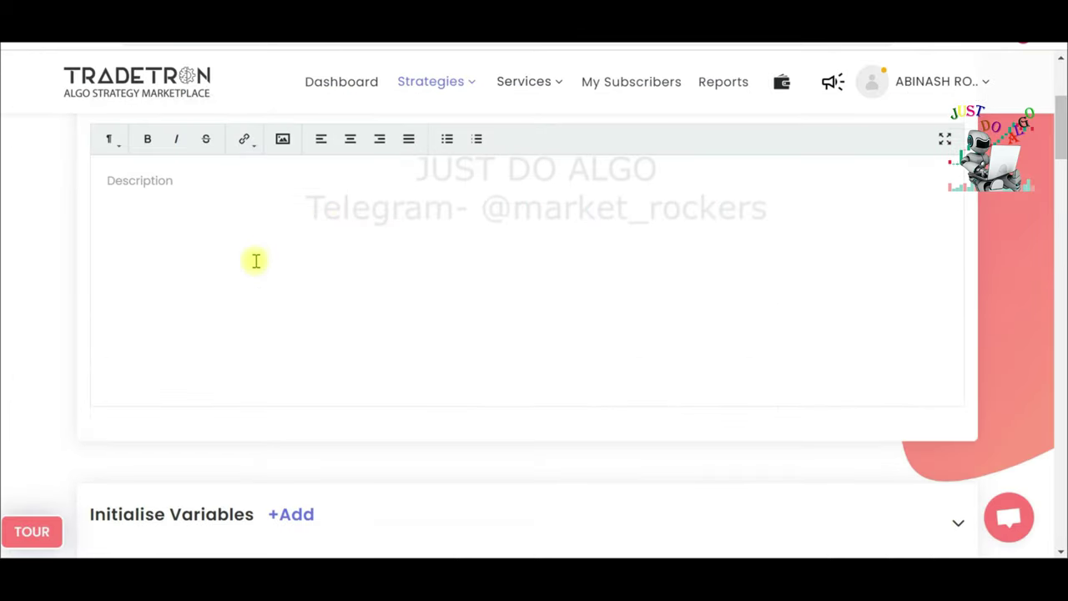
scroll(253, 255, "down", 4)
scroll(246, 249, "down", 4)
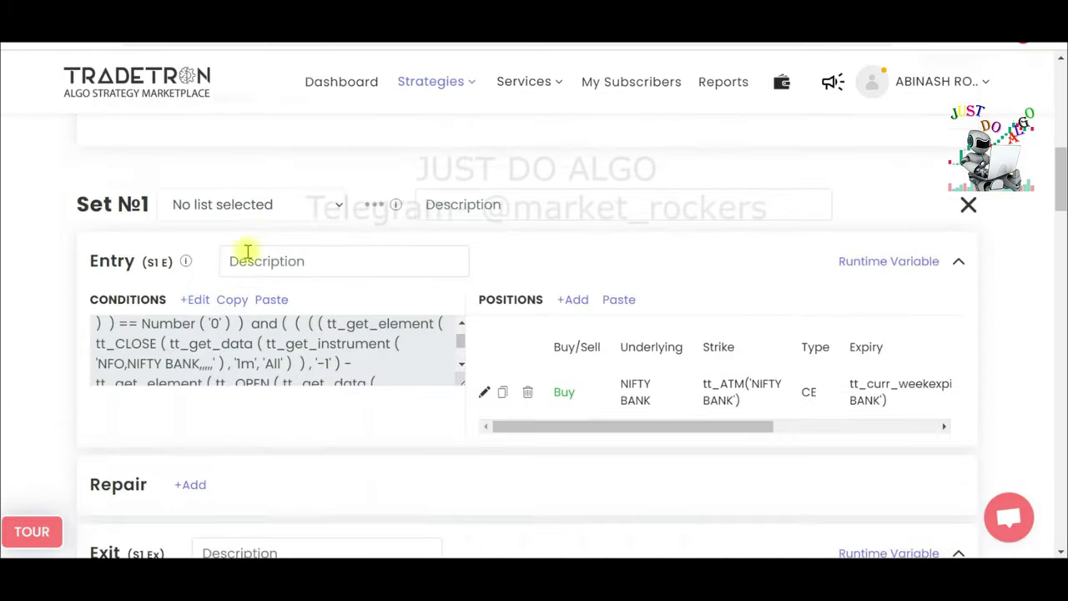
Add a condition to the main AND group of the Set 1 entry and paste a copy of the last CLOSE position block into it.
left_click(203, 299)
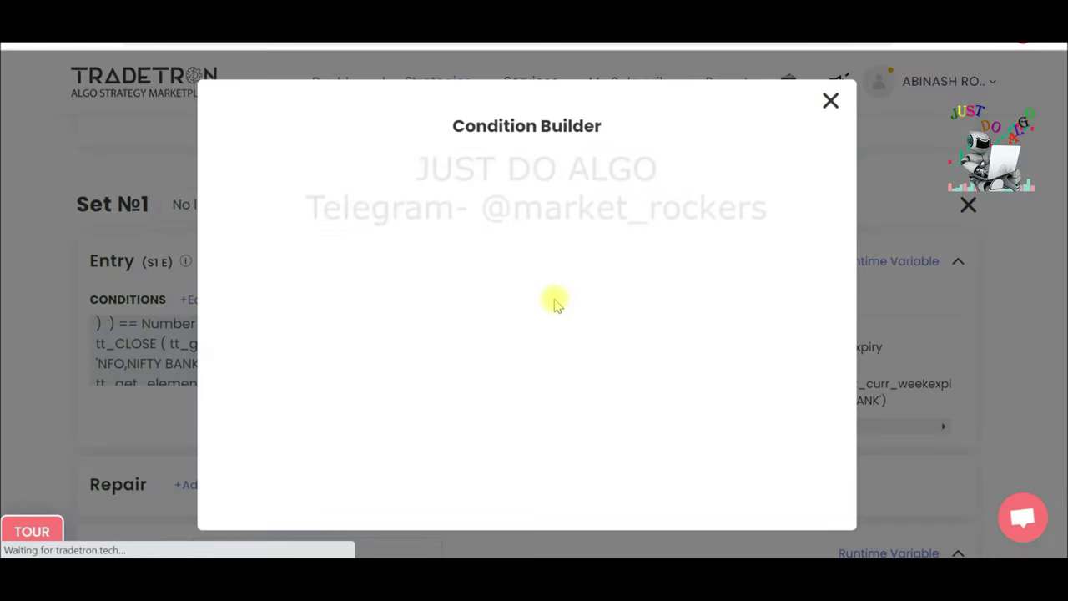
scroll(534, 329, "down", 3)
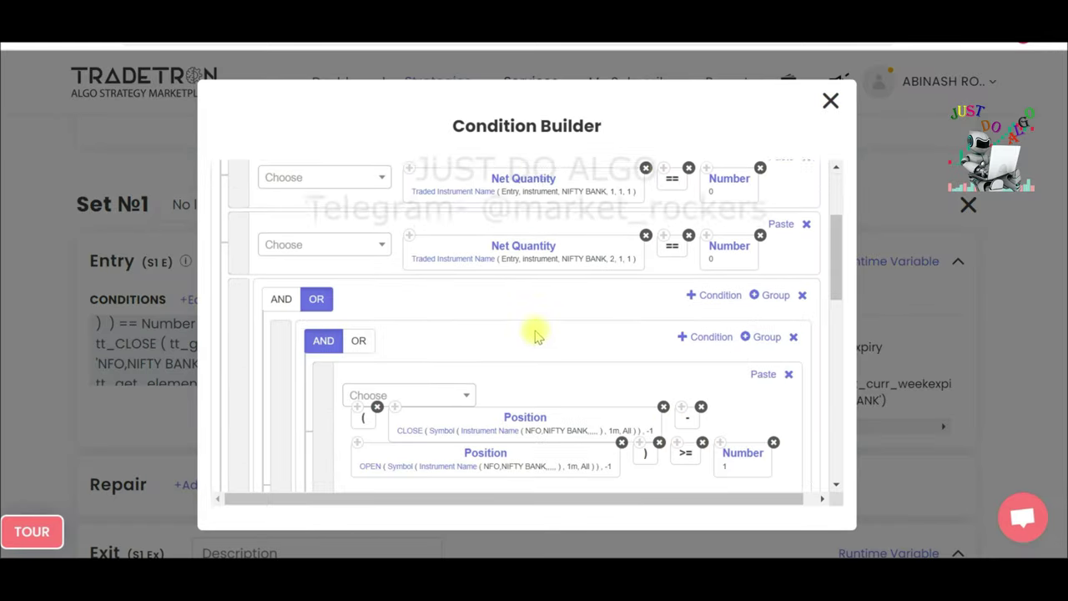
scroll(565, 312, "up", 3)
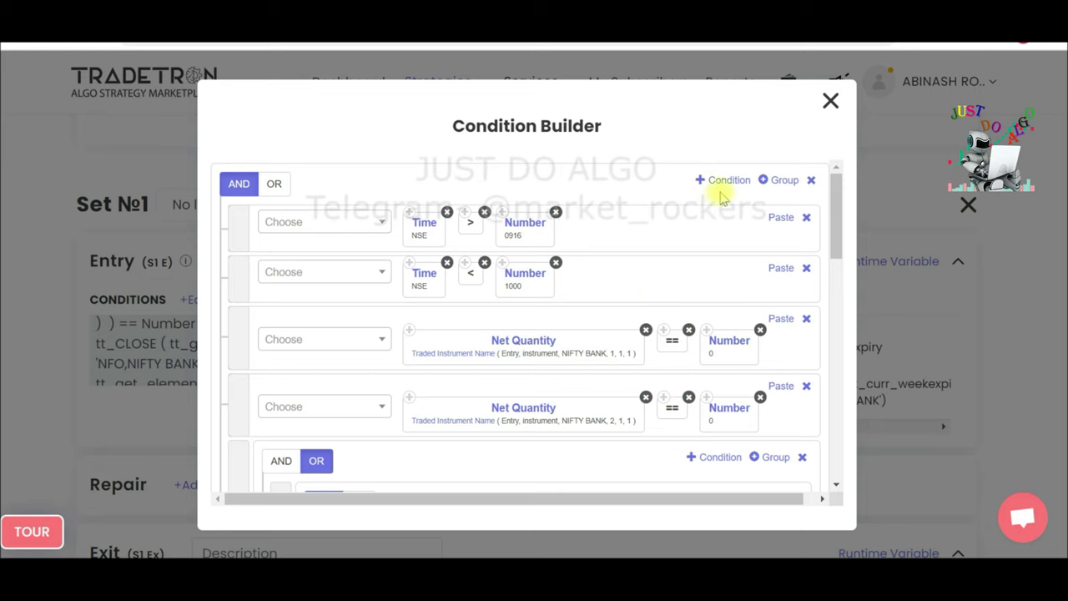
scroll(608, 296, "down", 10)
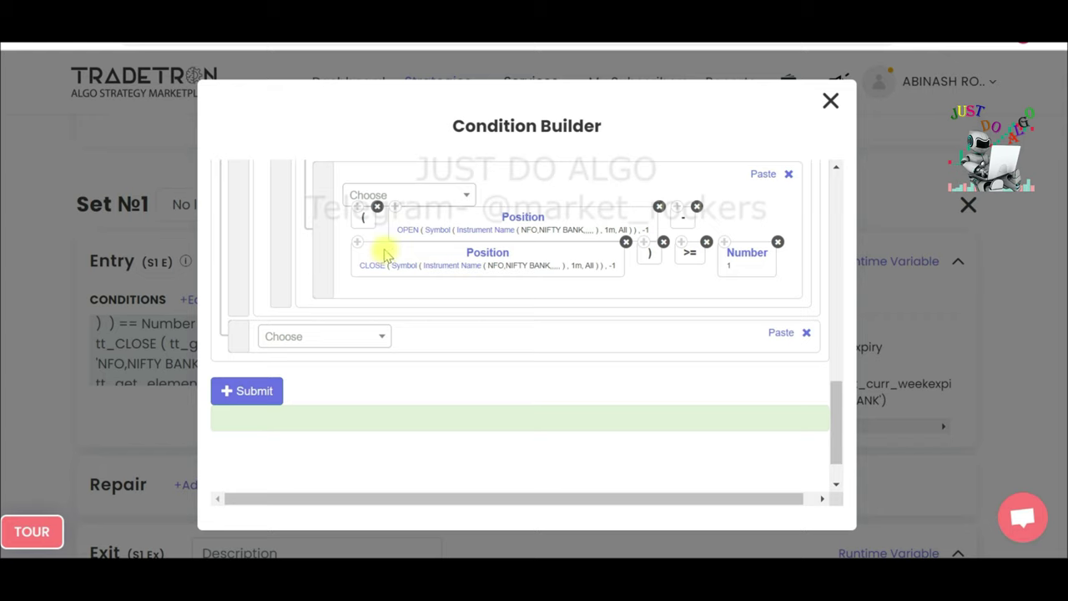
left_click(357, 243)
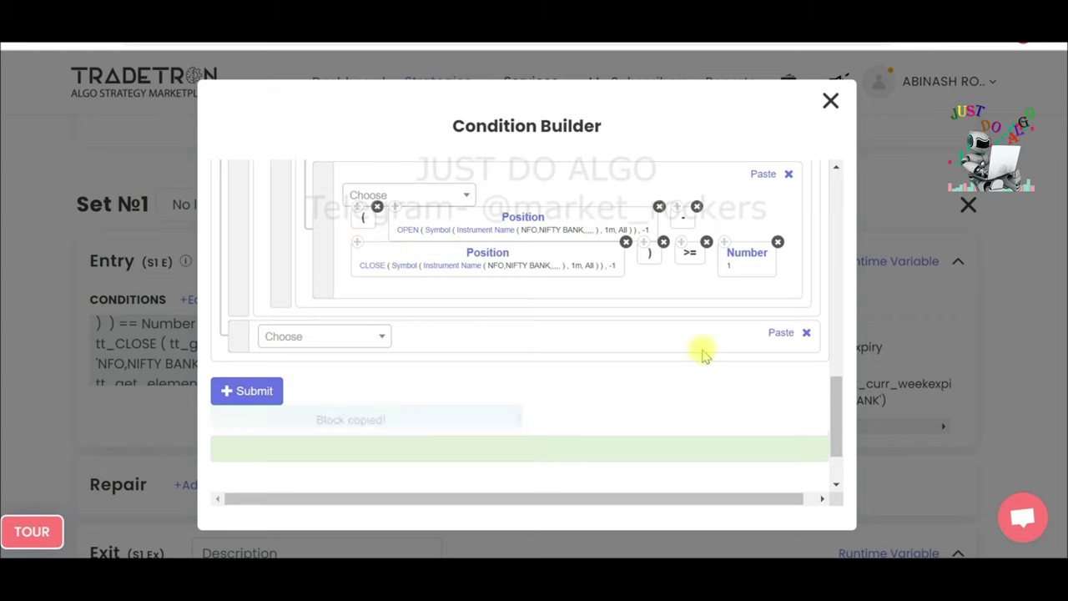
left_click(774, 332)
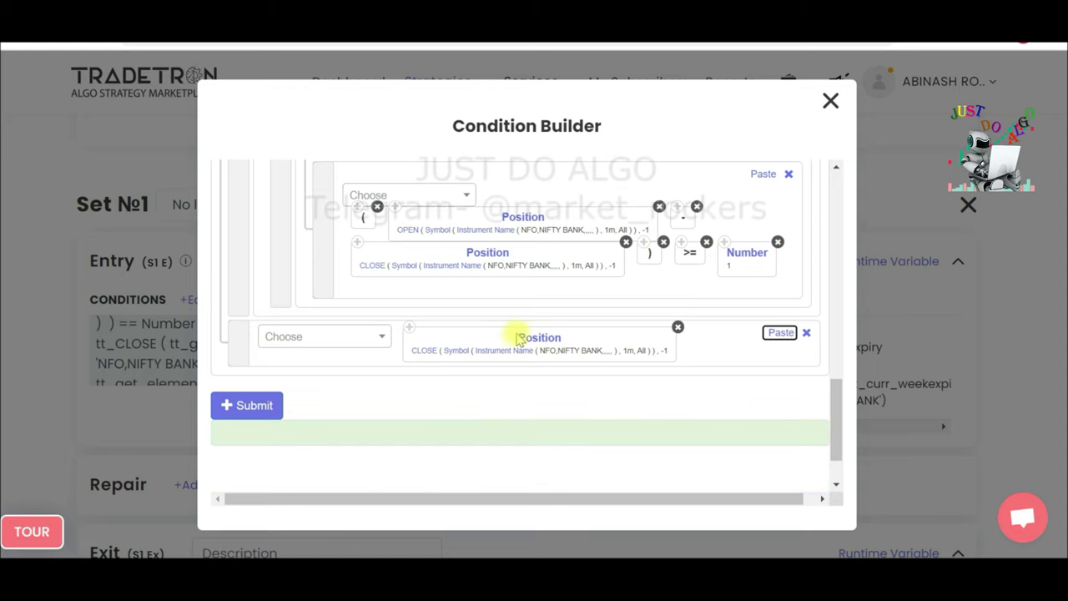
Change the pasted position block's series from CLOSE to HIGH.
left_click(516, 337)
left_click(421, 255)
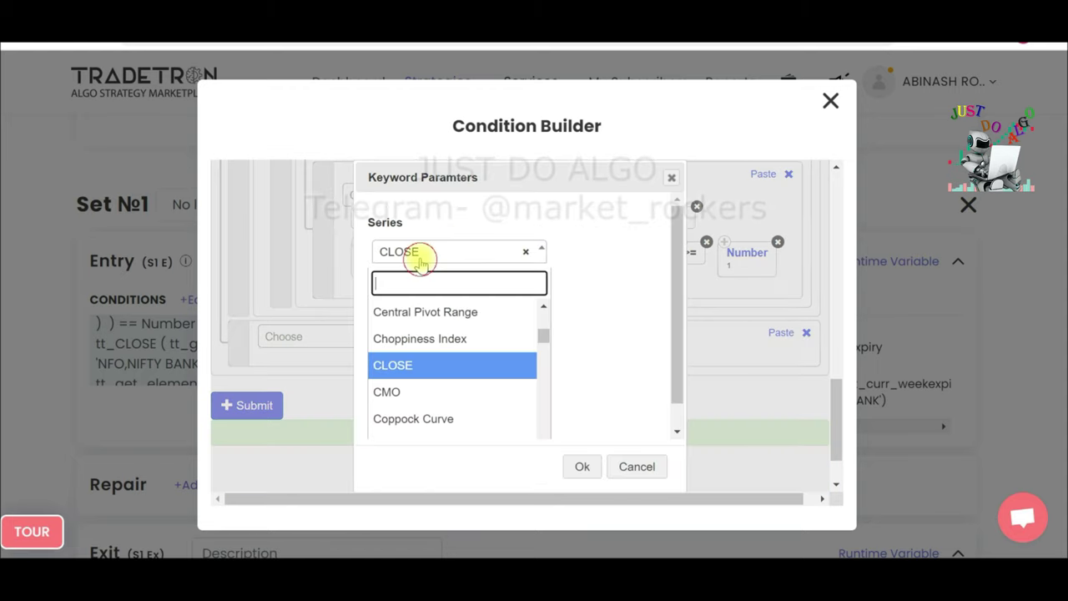
type("J")
key("BackSpace")
type("HIGH")
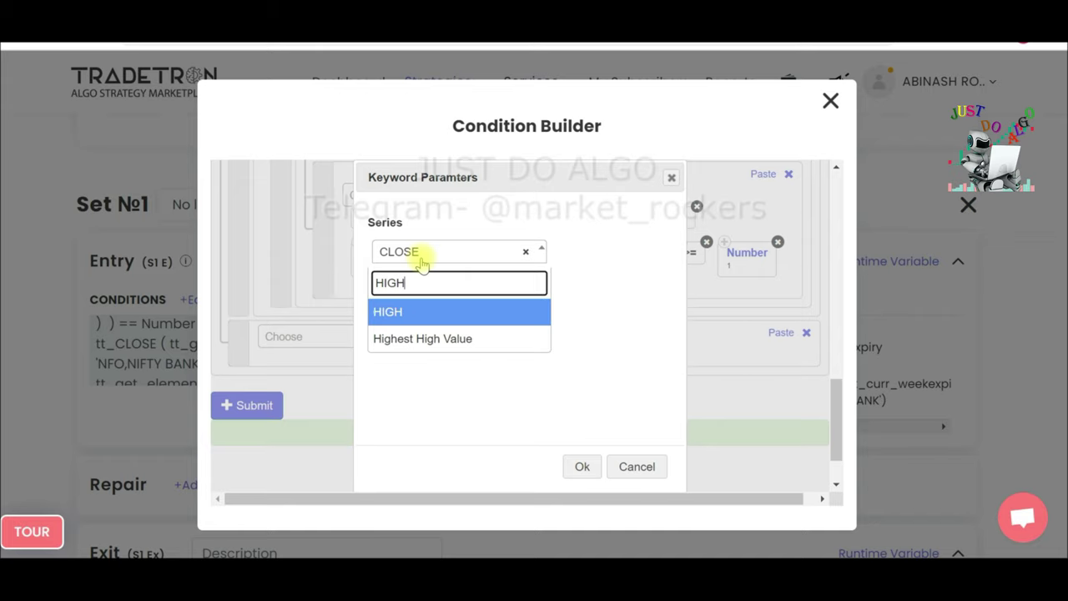
left_click(425, 311)
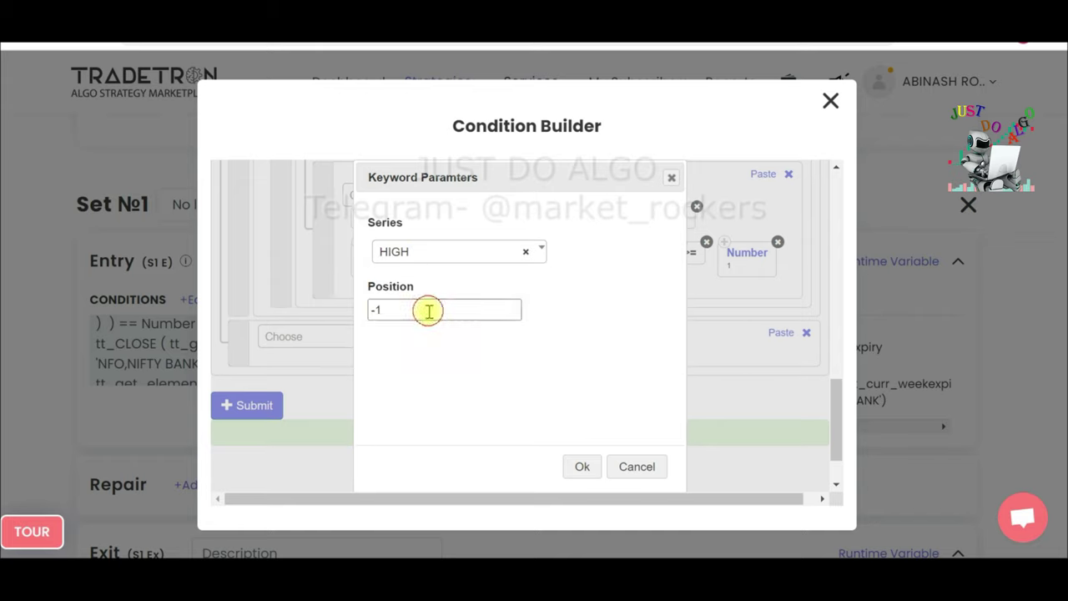
left_click(582, 468)
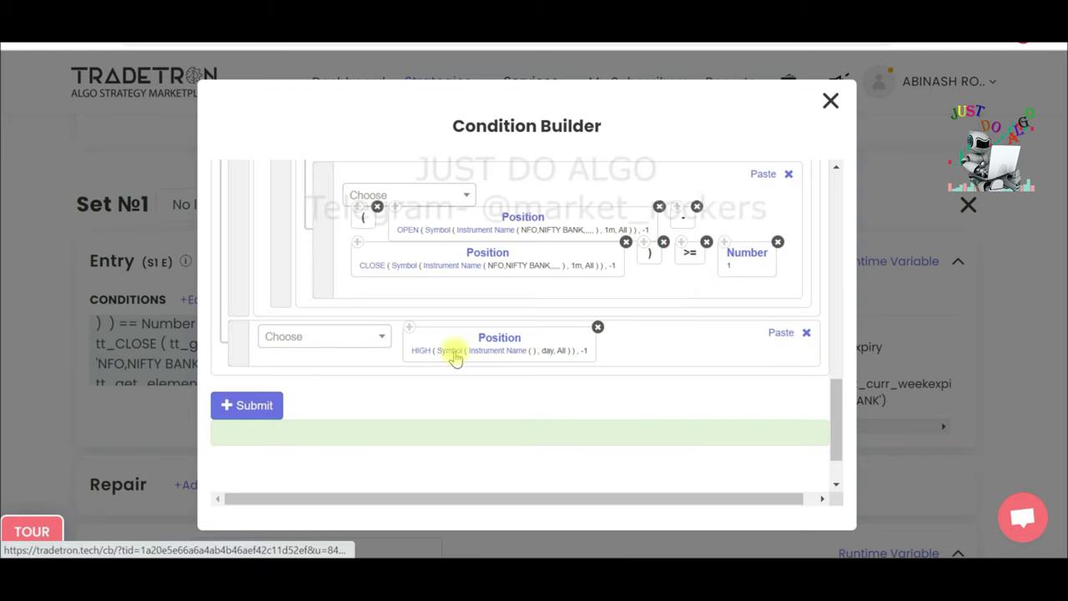
Set the candle type of the HIGH position block in the last Set 1 entry condition to 1m.
left_click(455, 357)
left_click(417, 318)
type("1")
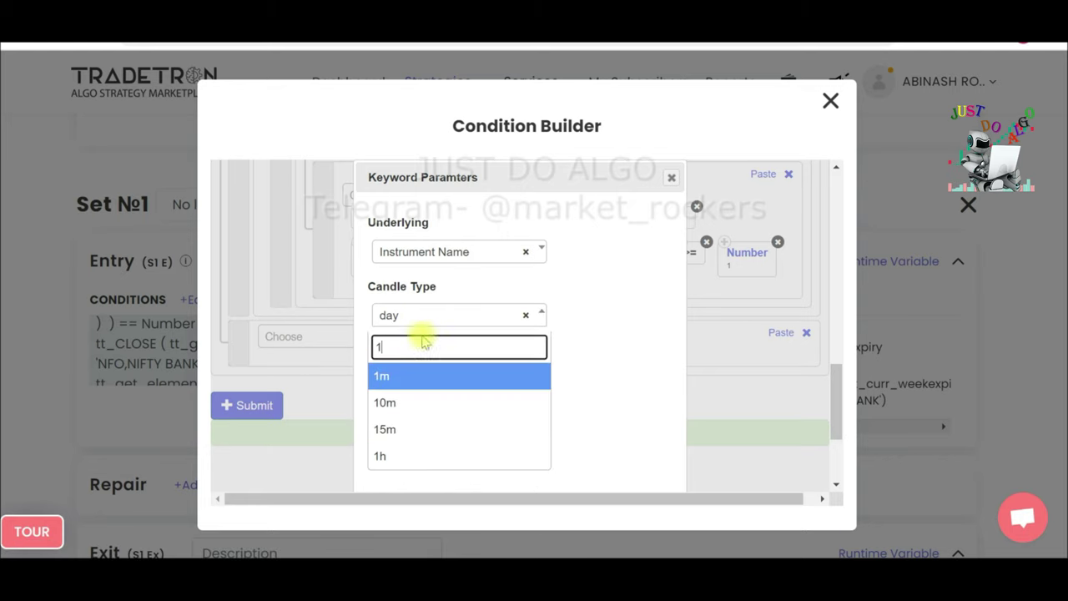
left_click(429, 374)
scroll(551, 443, "down", 2)
left_click(579, 466)
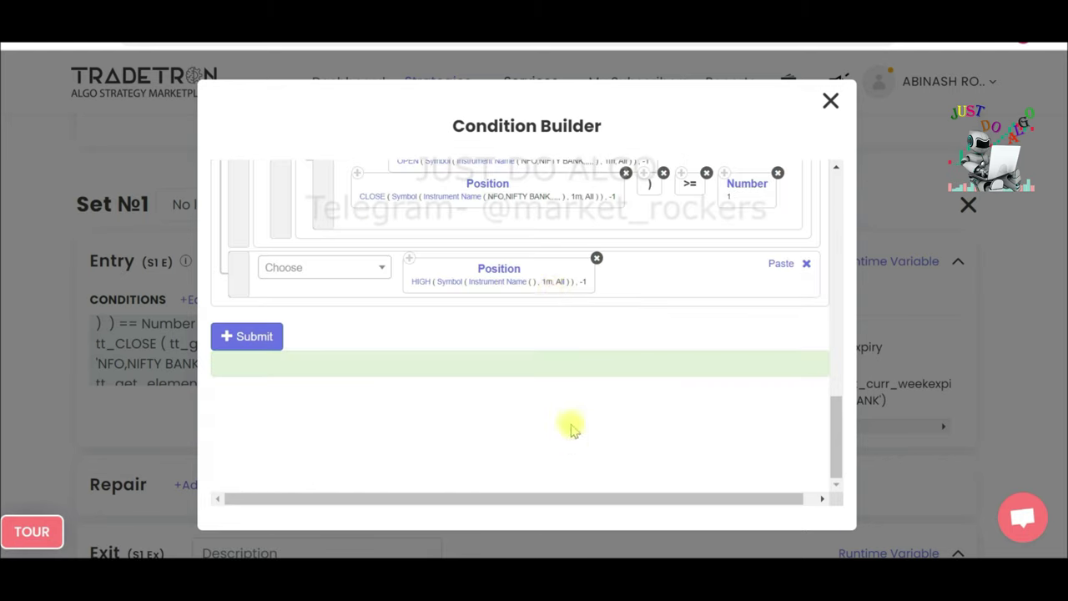
Set the instrument of the HIGH position block to NFO and NFO - NIFTY BANK.
left_click(489, 282)
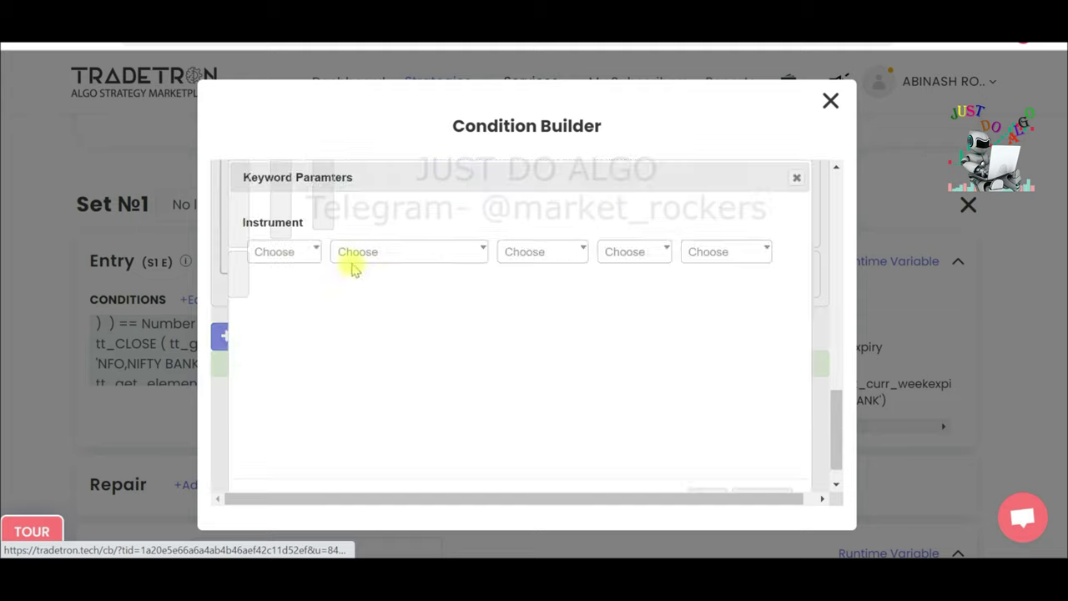
left_click(306, 261)
type("NF")
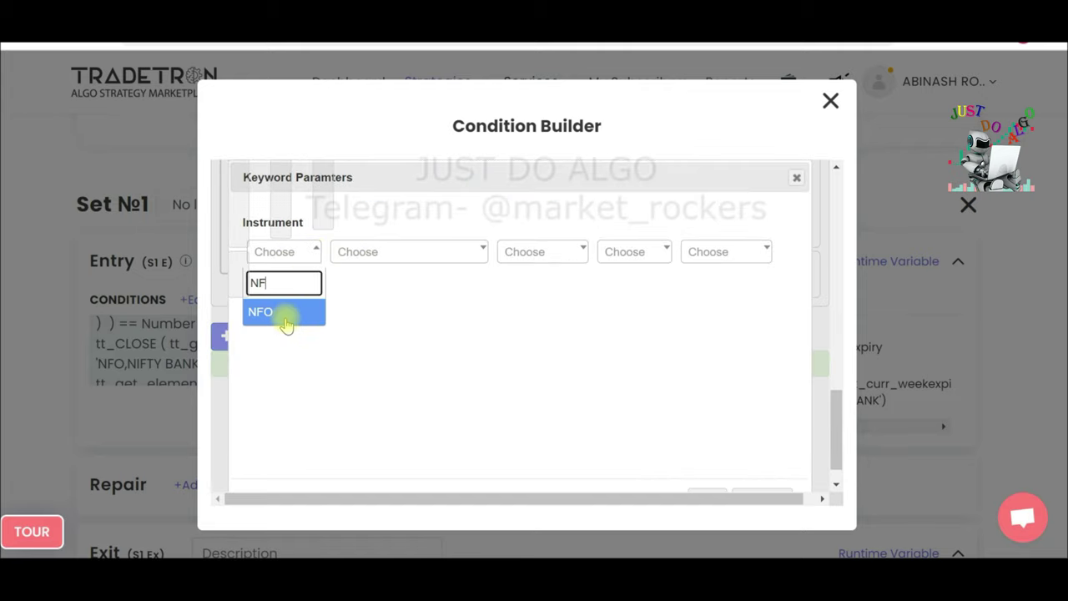
left_click(284, 314)
left_click(377, 253)
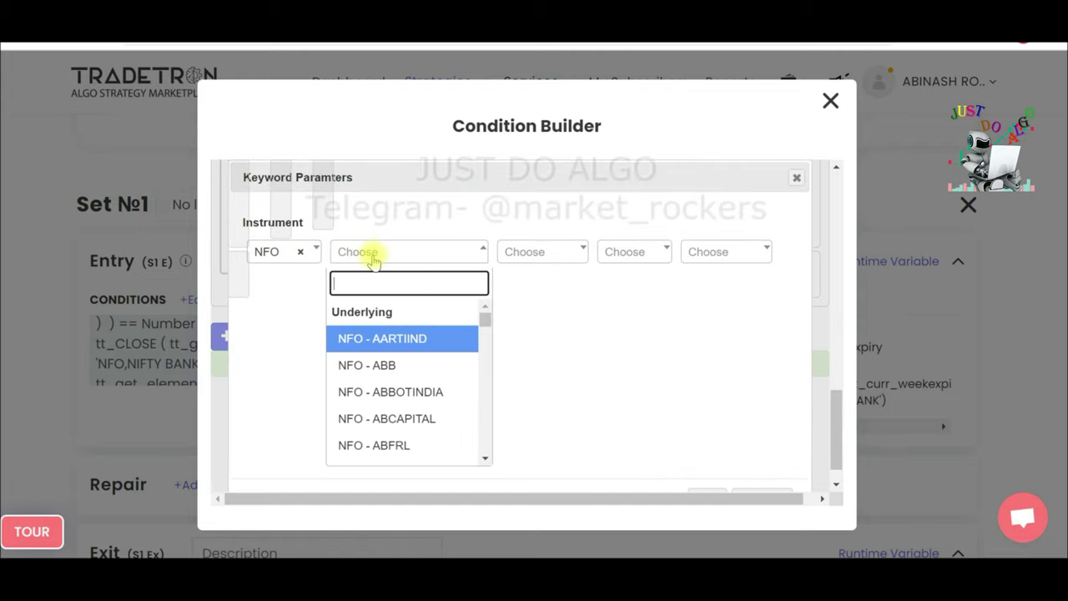
type("nift")
left_click(401, 365)
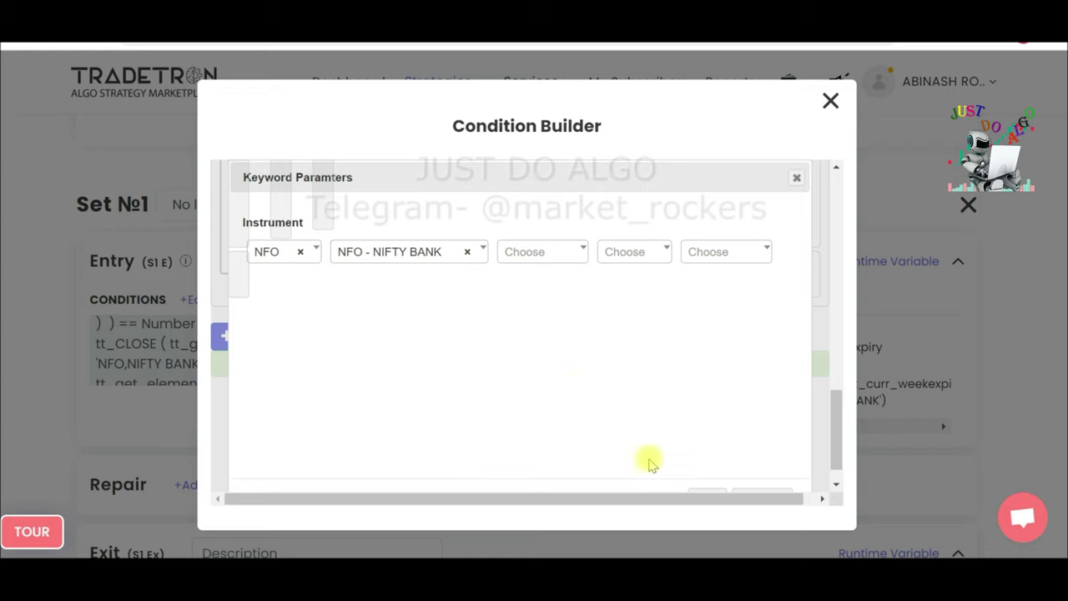
left_click(693, 494)
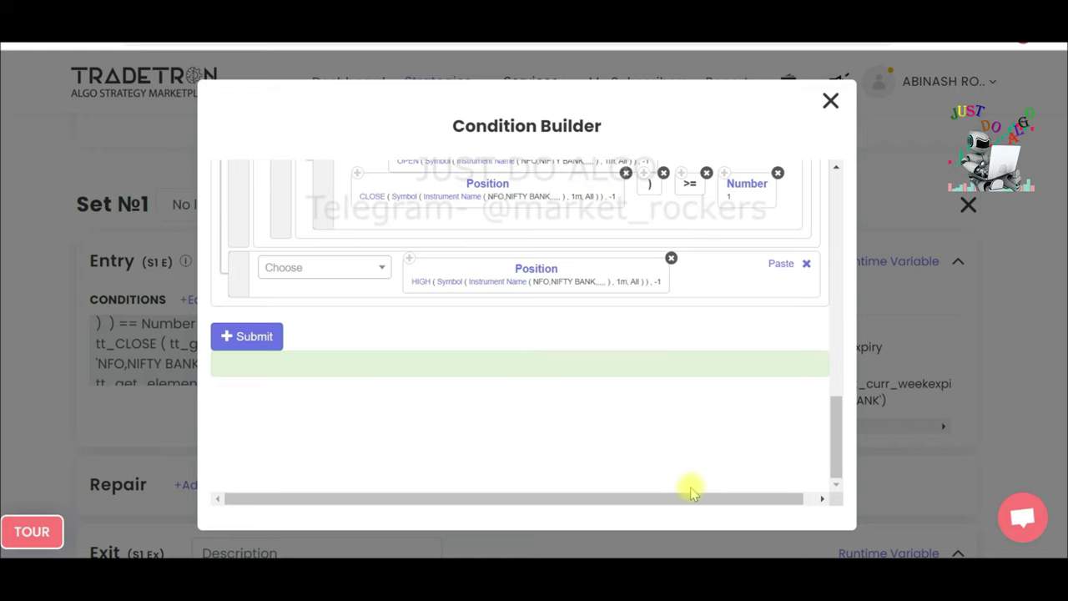
Add an LTP keyword with Instrument Name to the last Set 1 entry condition.
left_click(317, 268)
type("LTP")
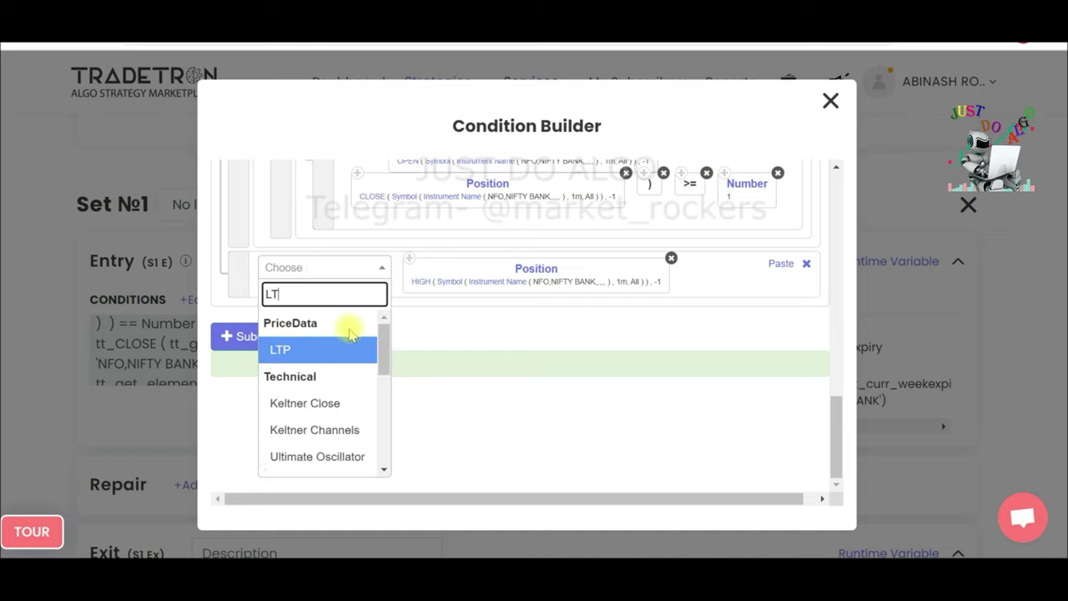
left_click(336, 350)
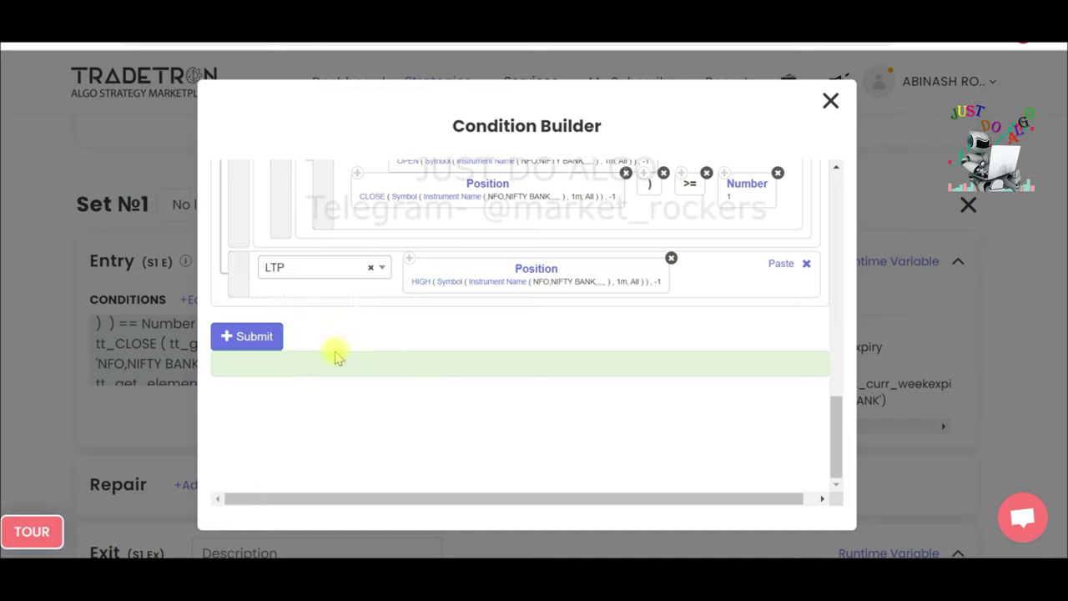
left_click(582, 464)
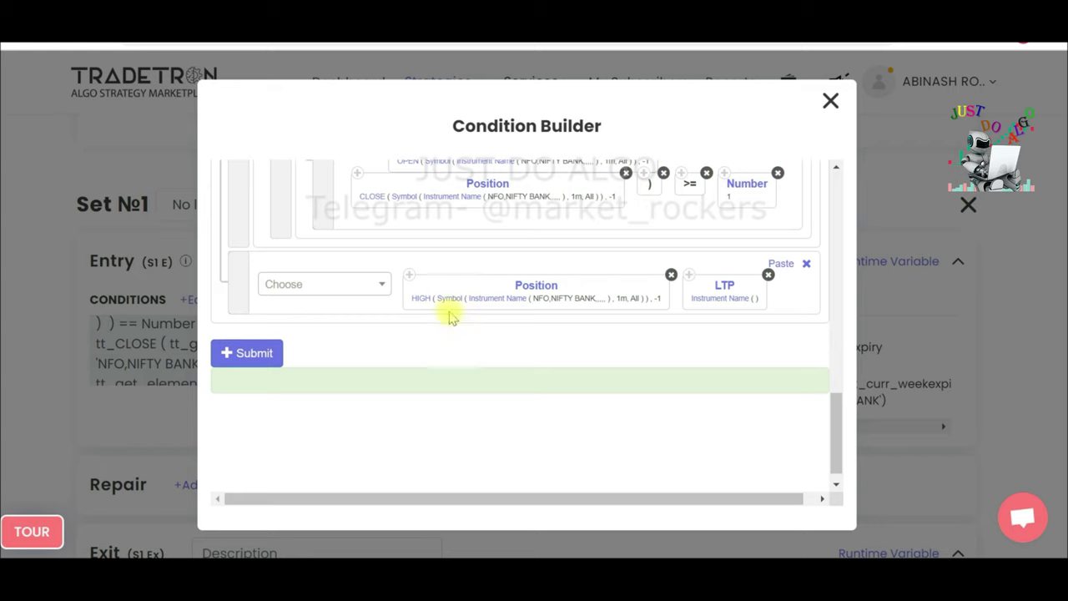
Set the instrument of the Set 1 LTP block to NFO and NFO - NIFTY BANK.
left_click(721, 303)
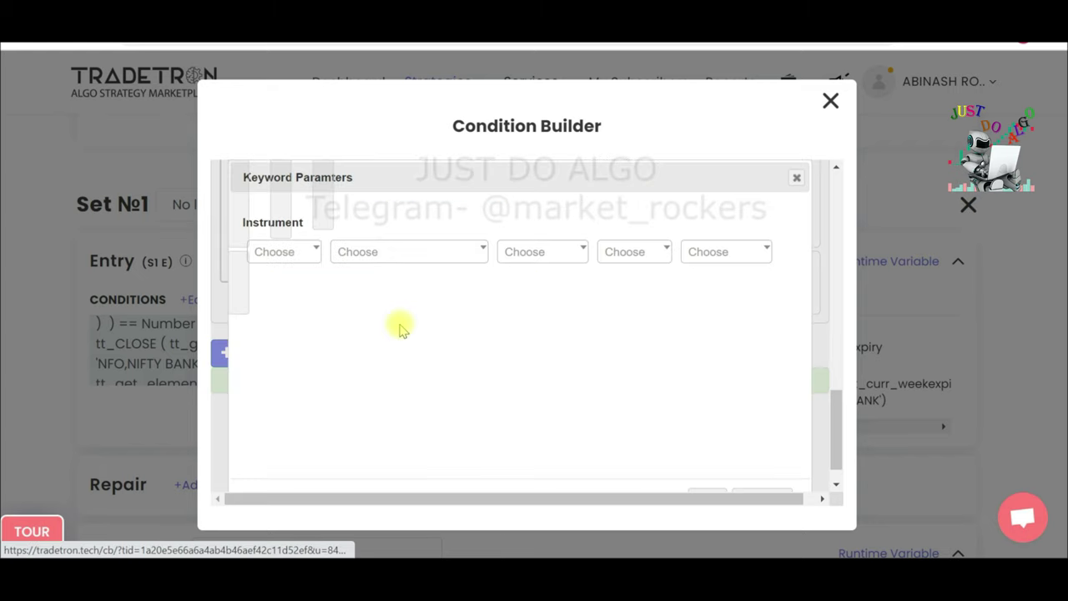
left_click(311, 255)
type("f")
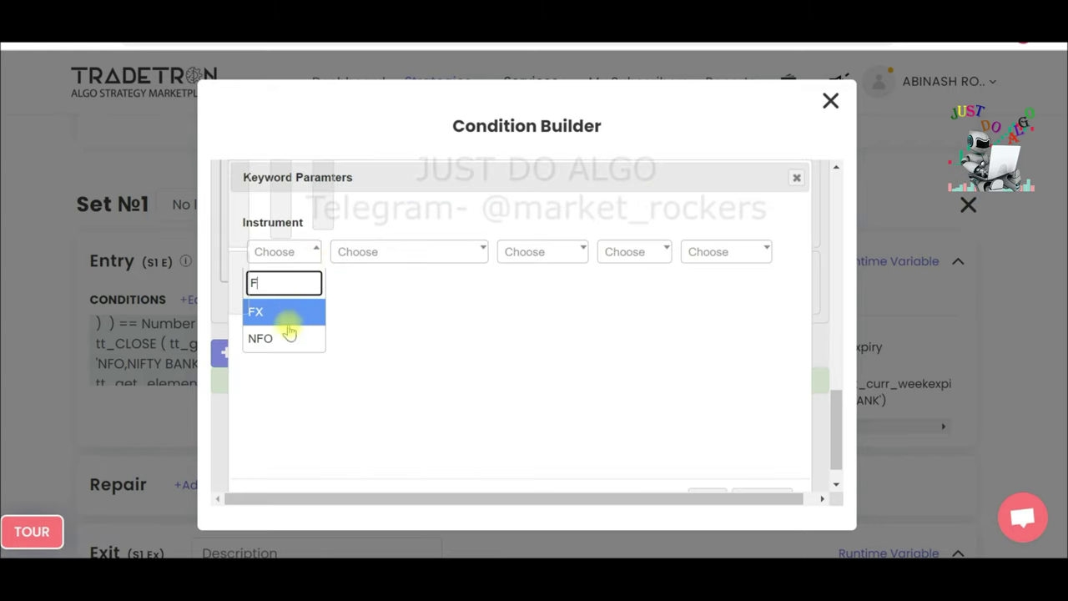
left_click(283, 334)
left_click(369, 260)
type("nift")
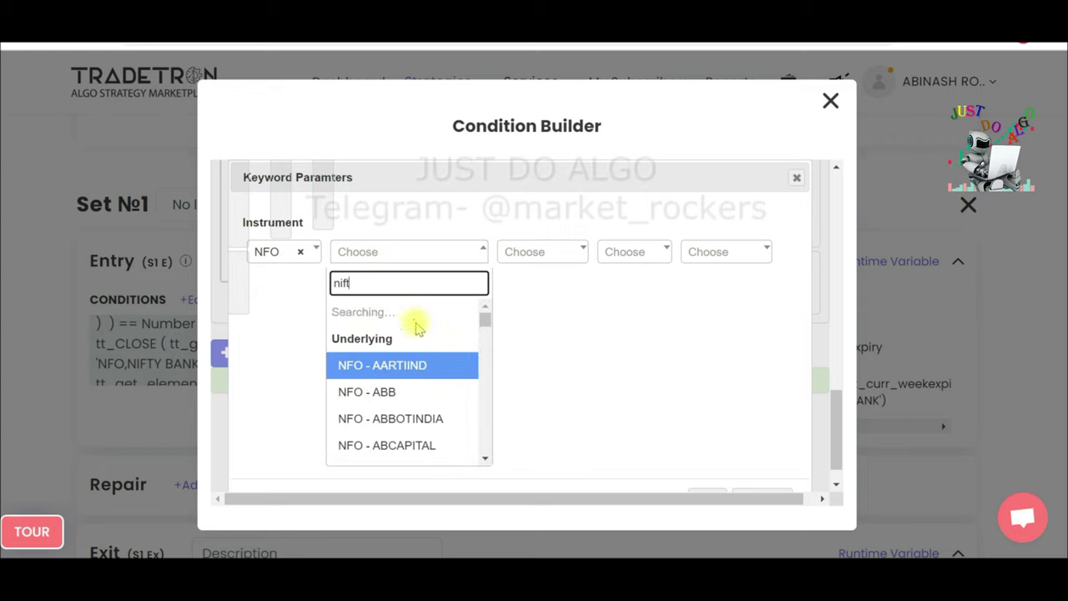
left_click(402, 366)
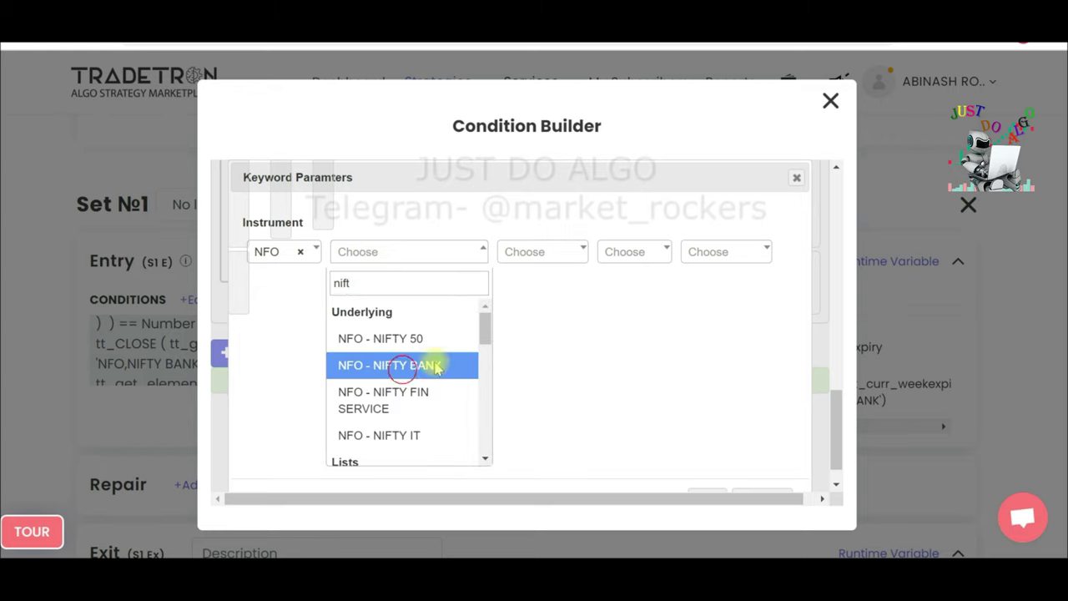
left_click(691, 493)
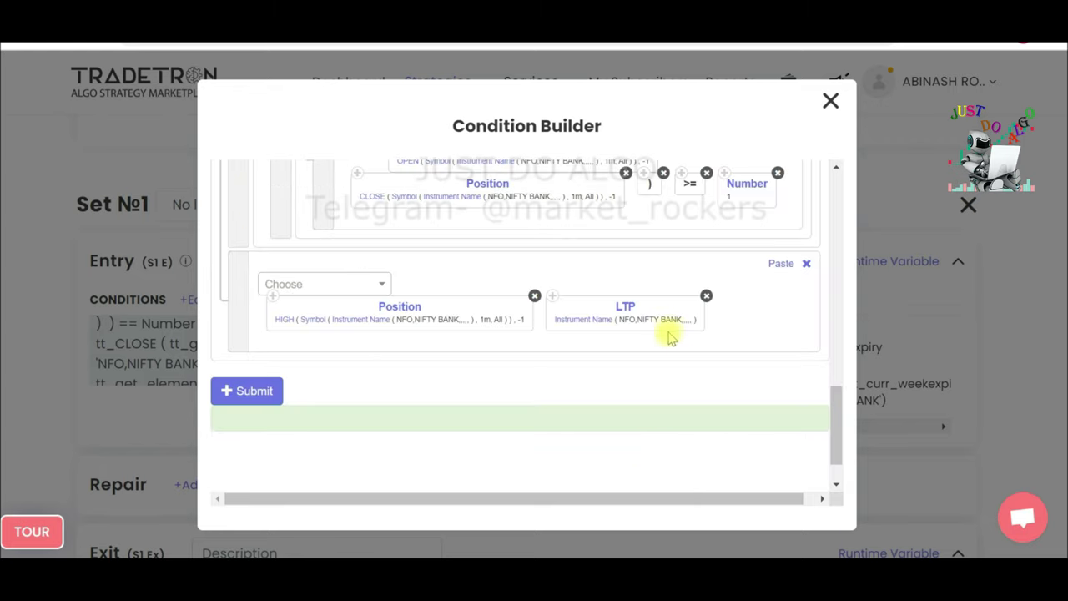
Reorder the last Set 1 entry condition so the LTP block precedes the HIGH position block.
left_click_drag(703, 326, 642, 297)
left_click_drag(317, 323, 663, 266)
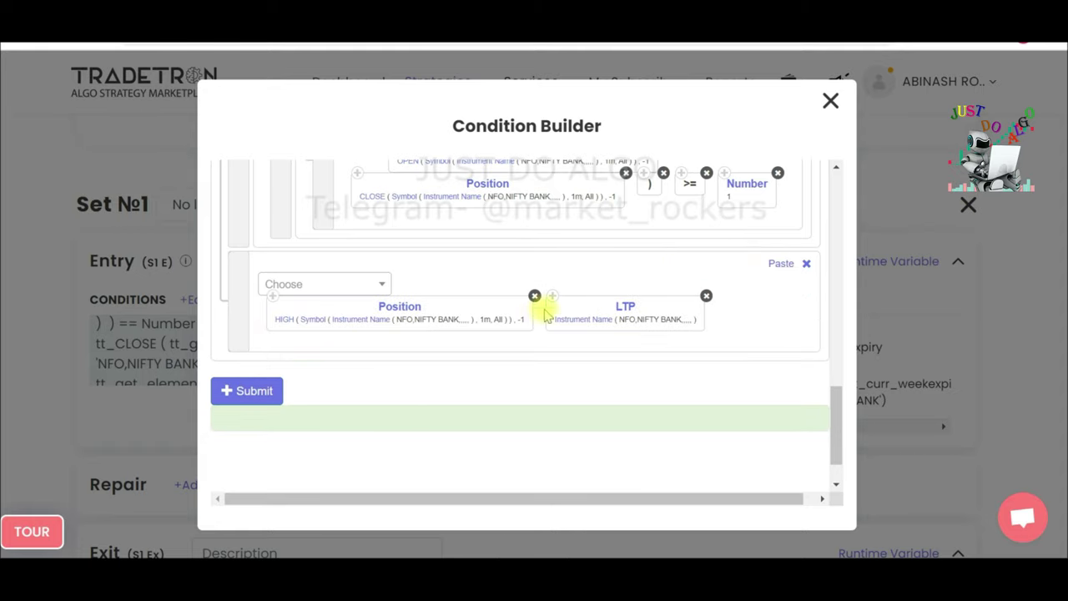
left_click_drag(701, 315, 424, 296)
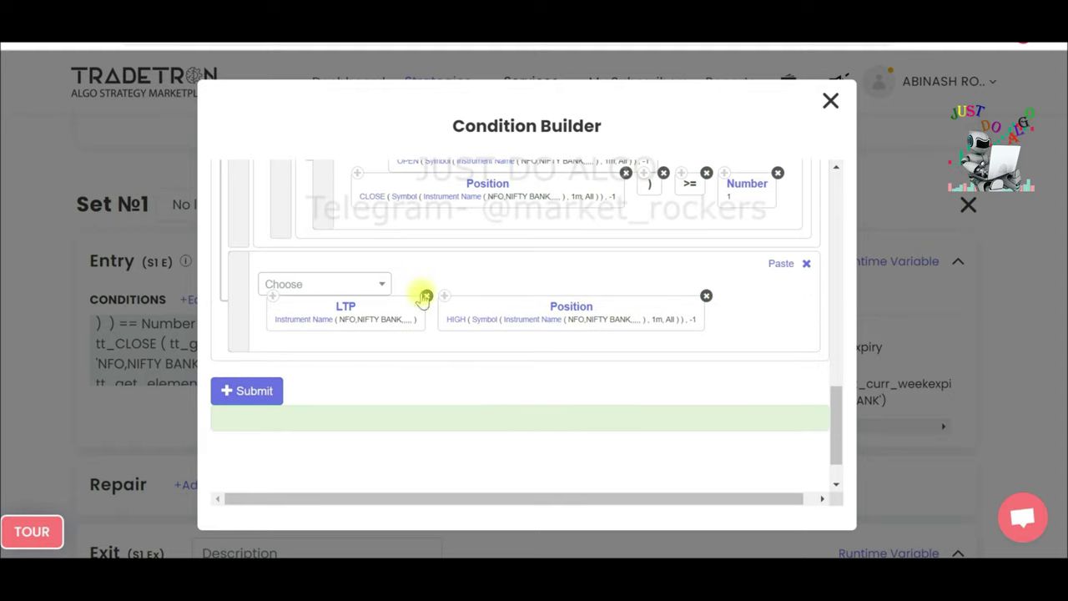
Place a > operator between the LTP and HIGH position blocks and submit the Set 1 entry conditions.
left_click(308, 288)
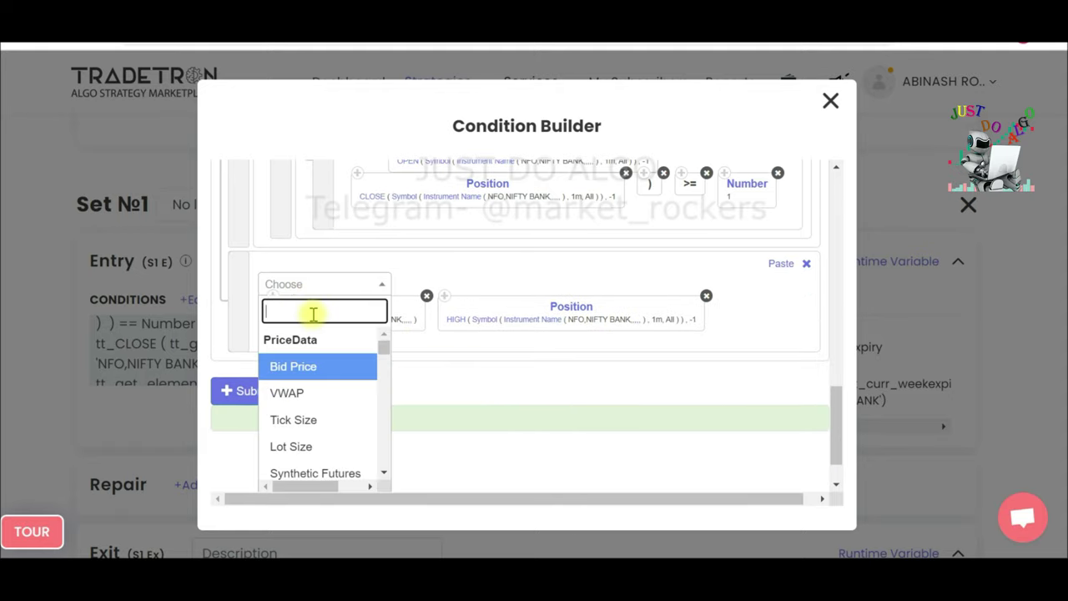
type(">")
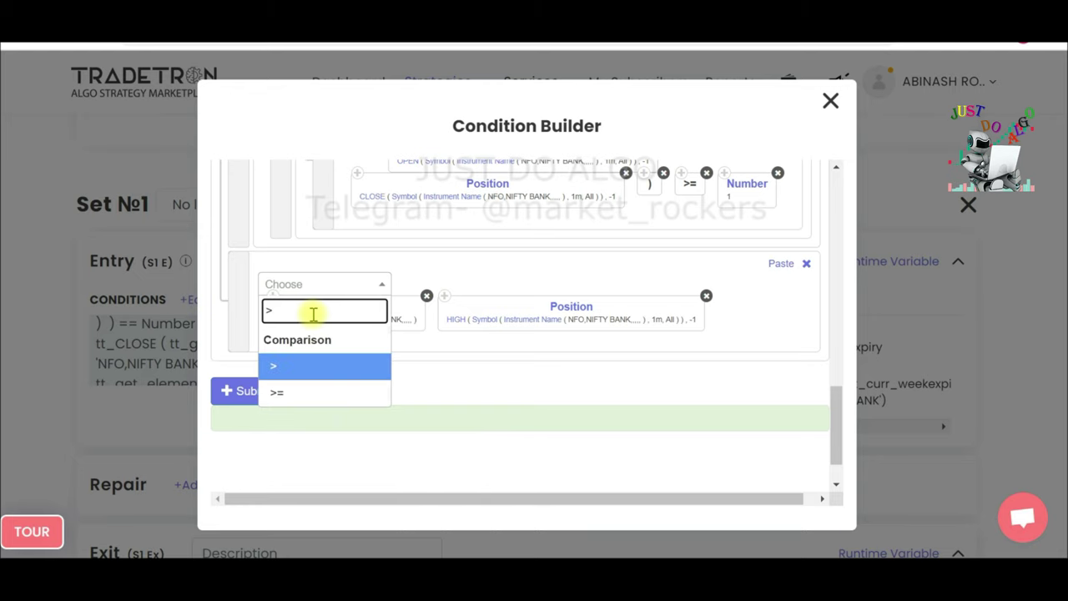
left_click(338, 367)
left_click_drag(736, 316, 457, 309)
left_click(252, 390)
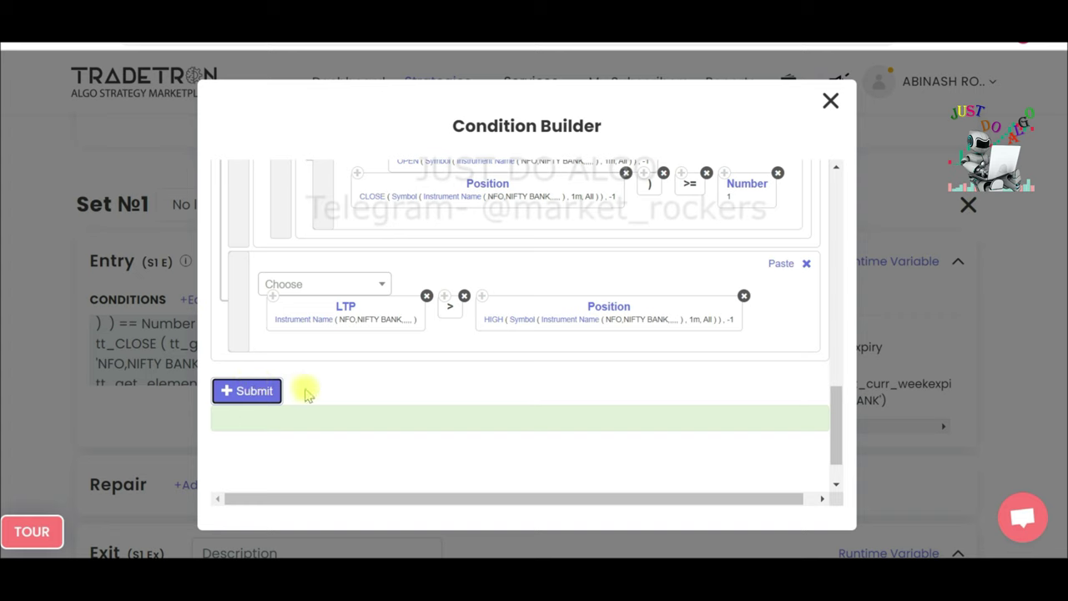
left_click(827, 101)
Open the Set 2 entry conditions for editing and add an empty condition to the main AND group.
scroll(334, 342, "up", 3)
scroll(284, 418, "down", 2)
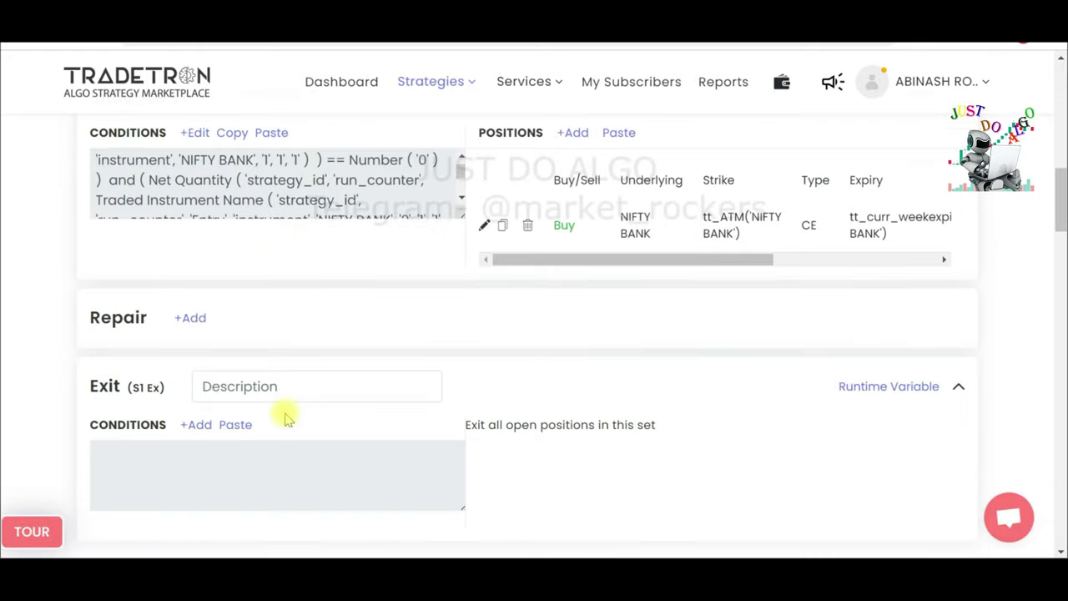
scroll(288, 413, "down", 6)
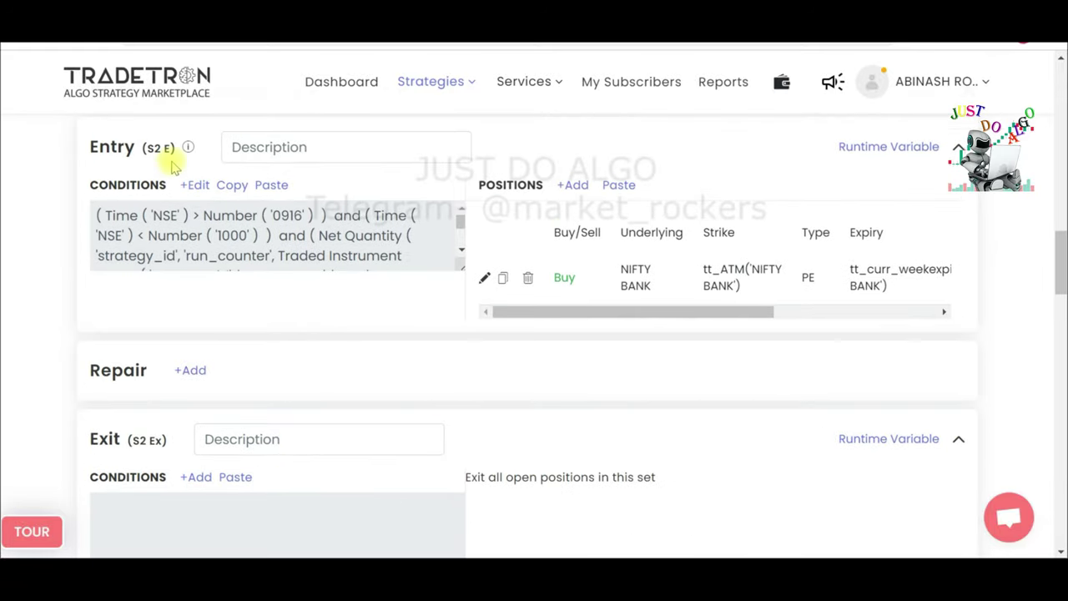
left_click(198, 186)
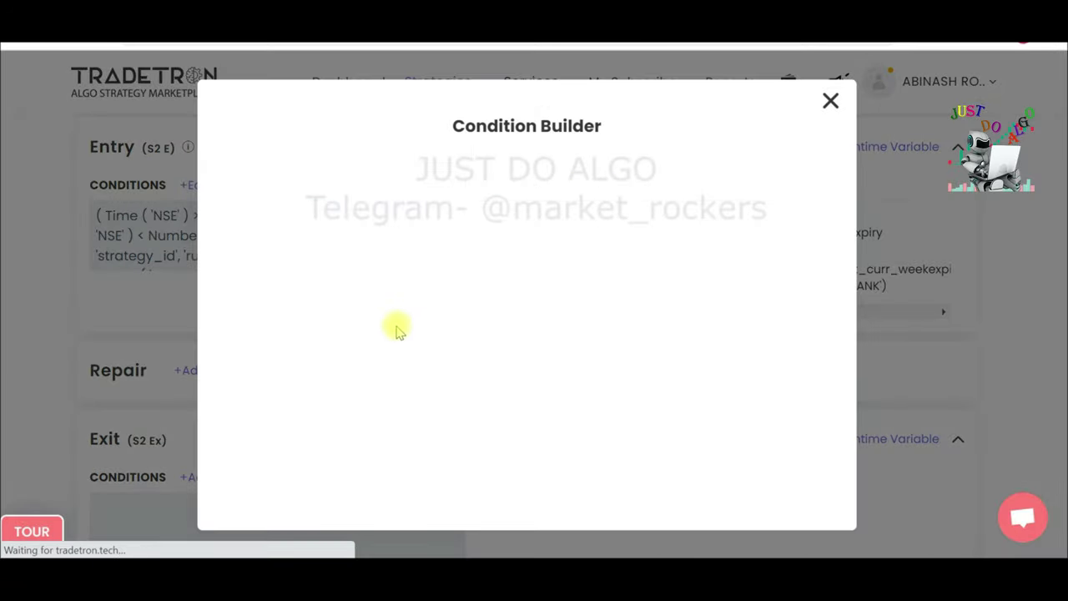
scroll(501, 340, "down", 5)
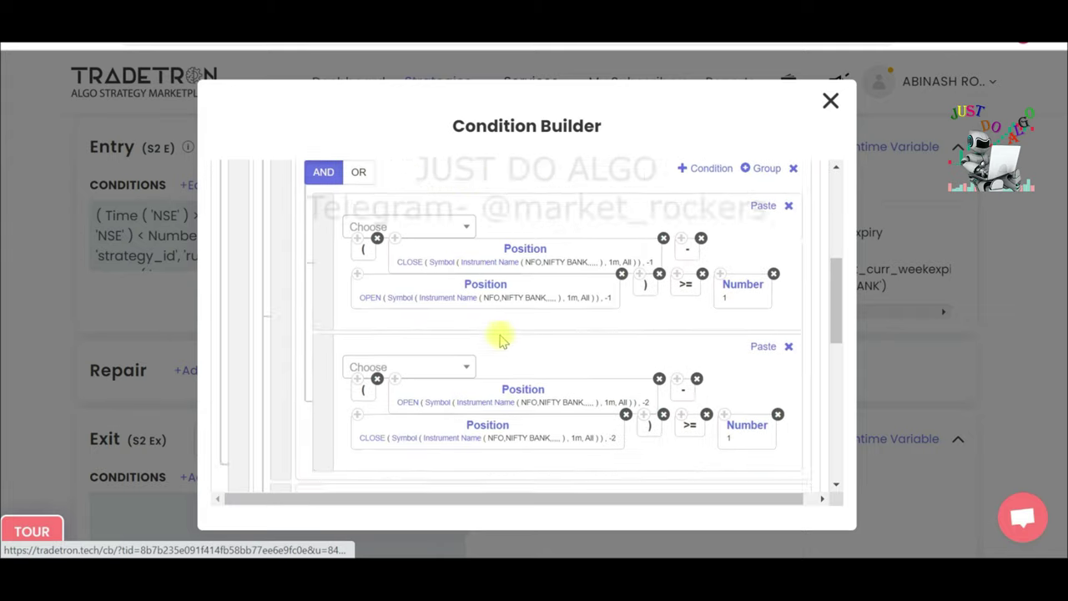
scroll(501, 340, "down", 2)
scroll(596, 326, "down", 1)
scroll(596, 326, "up", 1)
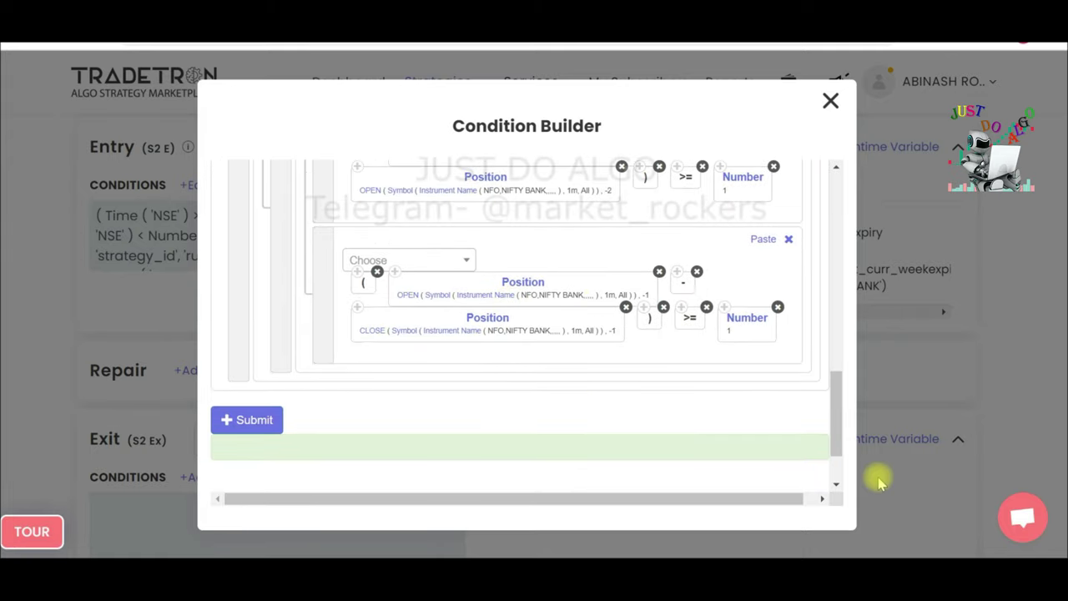
left_click_drag(841, 423, 761, 171)
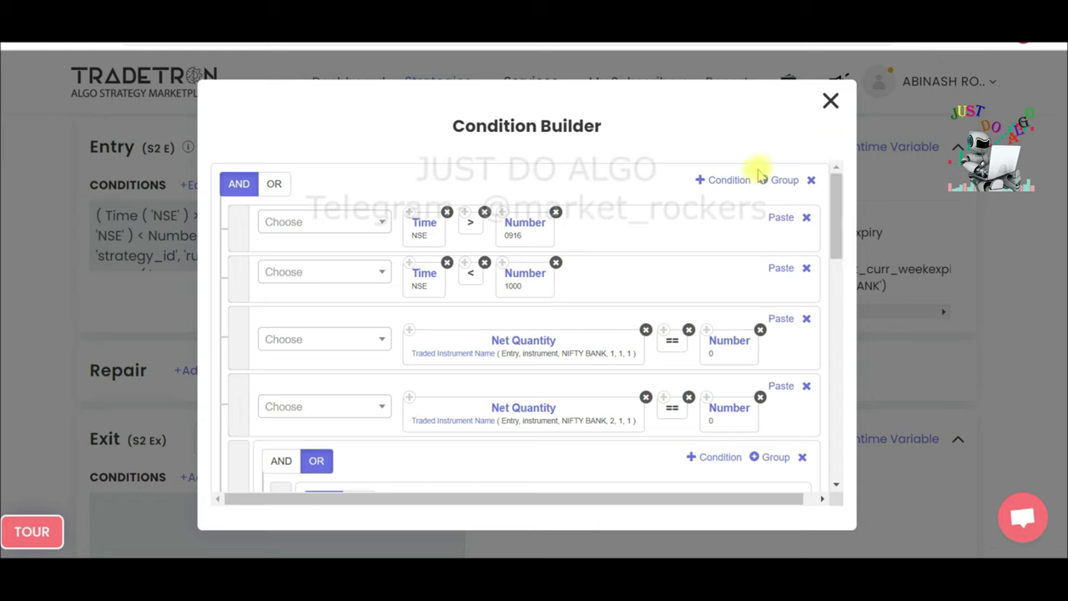
left_click_drag(834, 226, 832, 425)
scroll(827, 432, "down", 1)
Add an LTP keyword with Instrument Name to the new Set 2 entry condition.
left_click(344, 321)
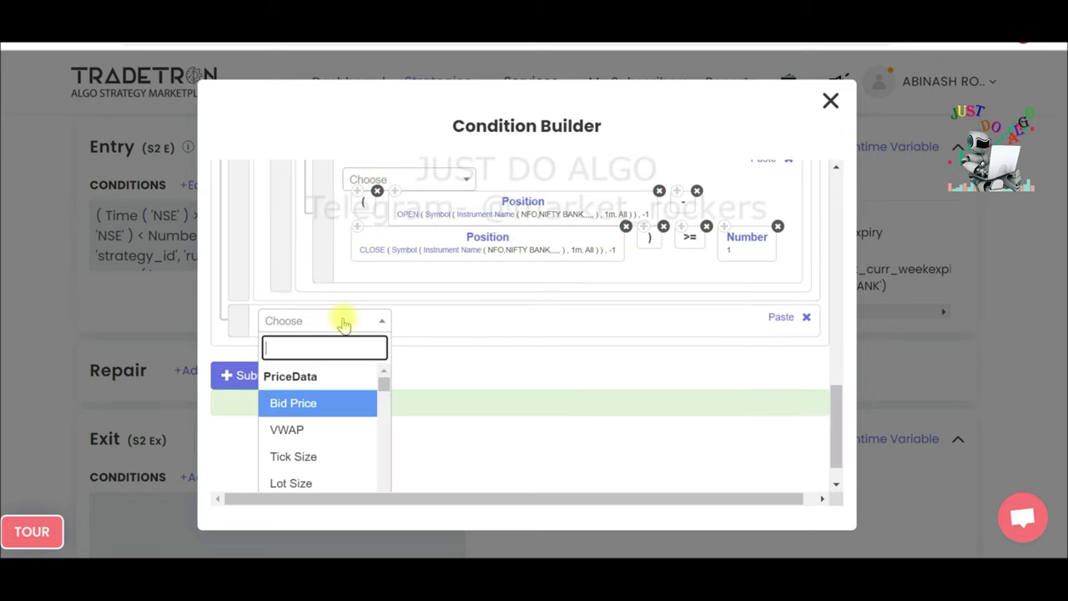
type("LTP")
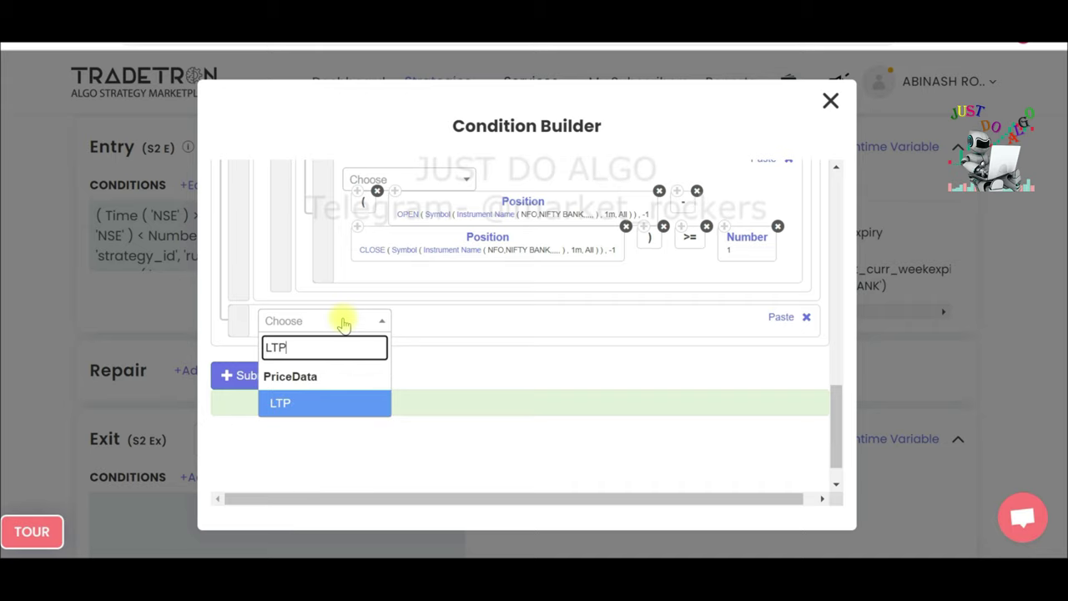
left_click(337, 421)
left_click(330, 323)
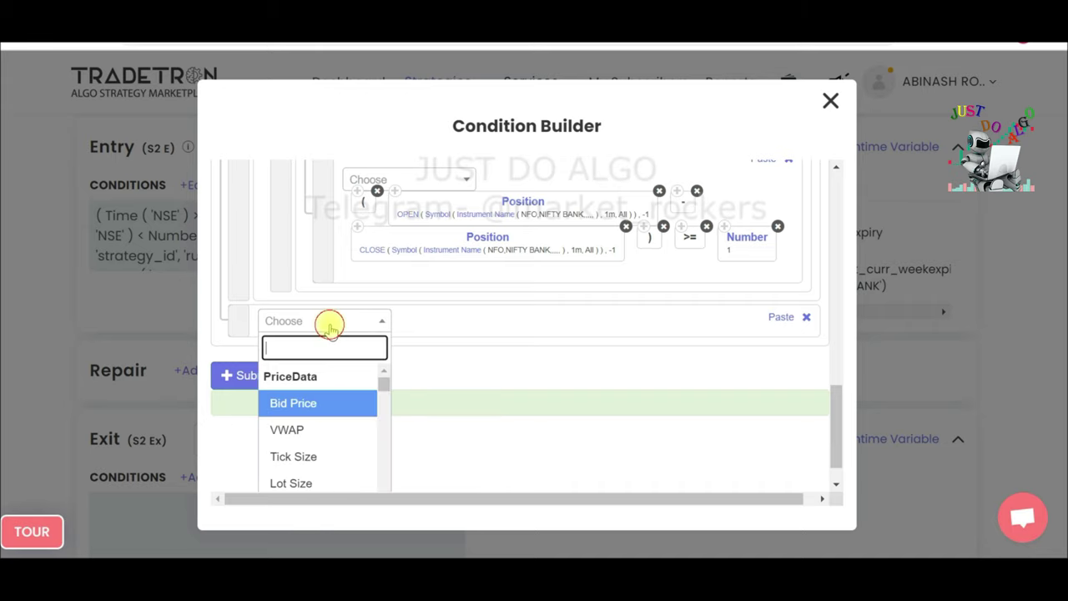
type("LTP")
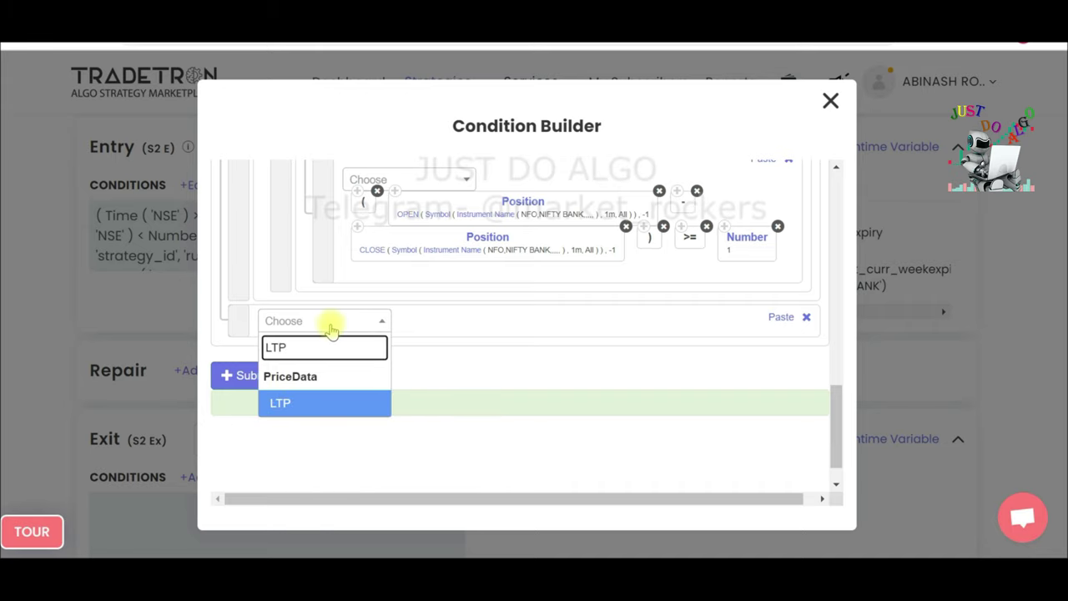
left_click(297, 407)
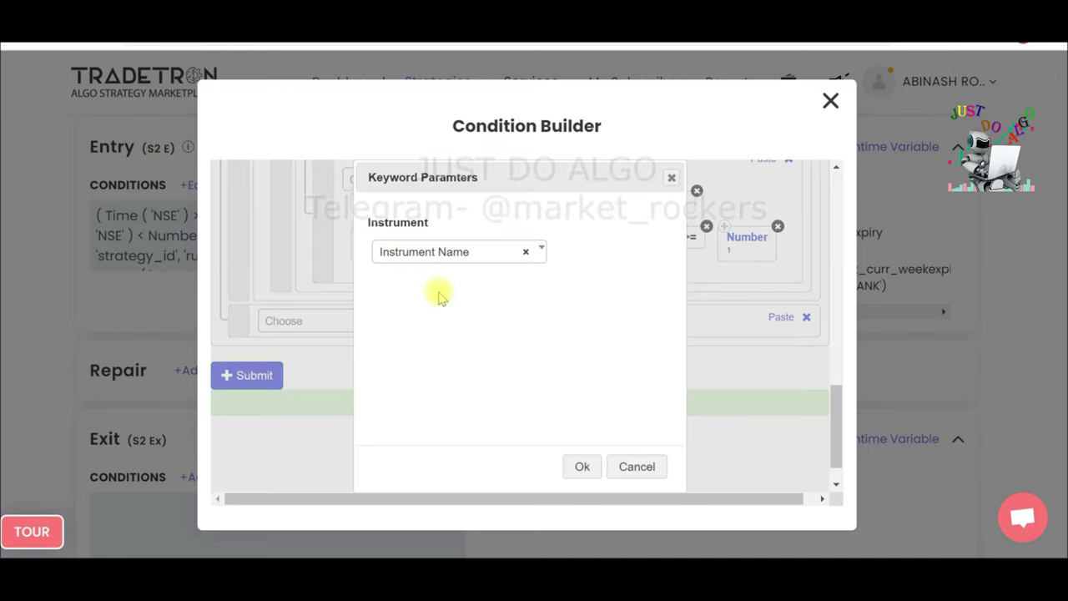
left_click(578, 465)
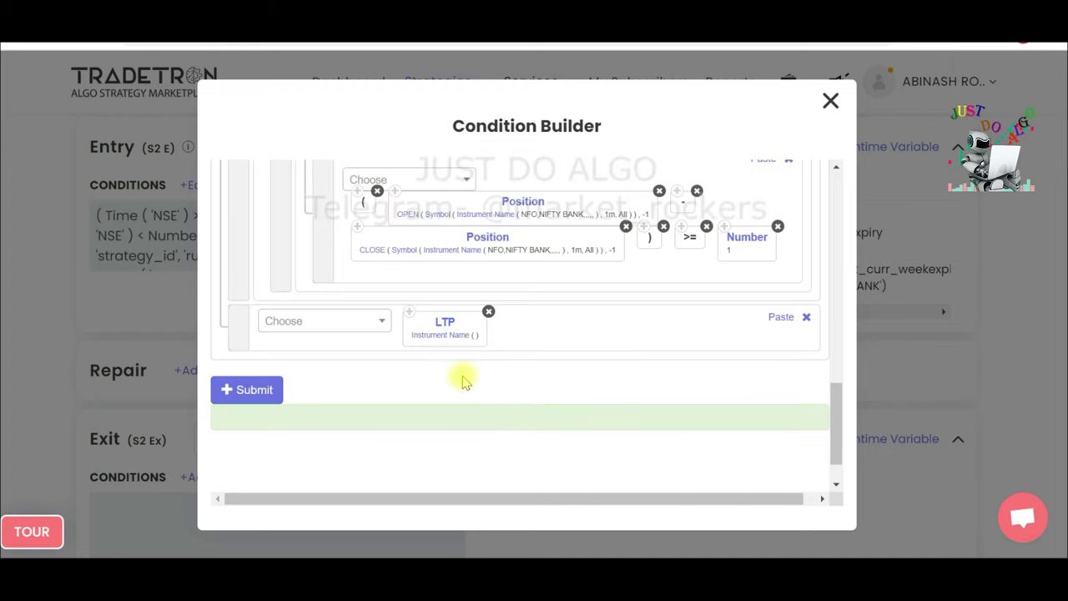
Set the instrument of the Set 2 LTP block to NFO and NFO - NIFTY BANK.
left_click(430, 338)
left_click(303, 264)
type("NF")
left_click(297, 307)
left_click(377, 250)
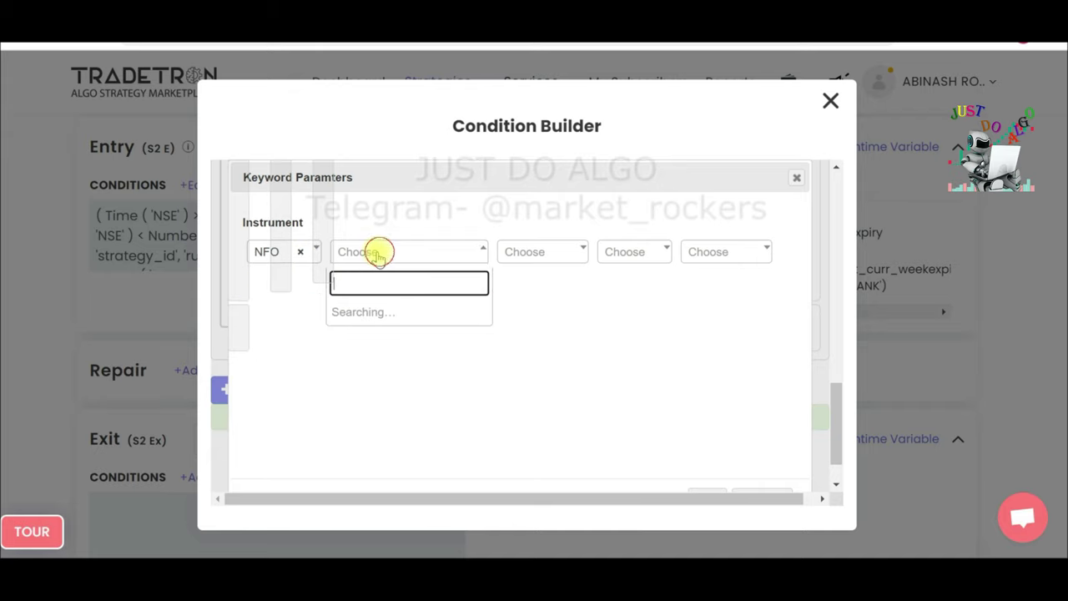
type("nift")
left_click(388, 366)
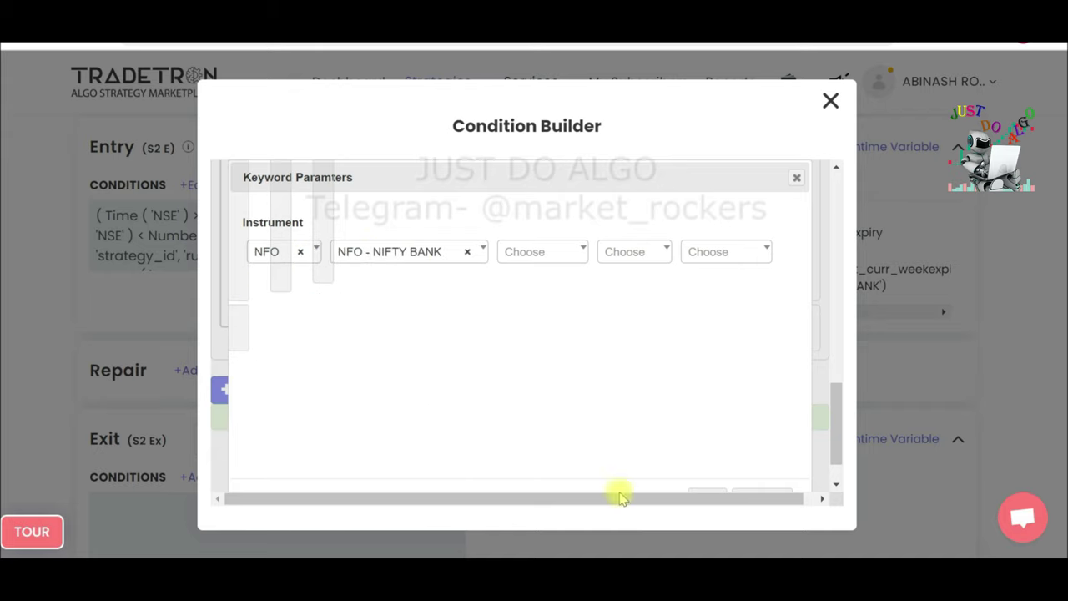
left_click(692, 493)
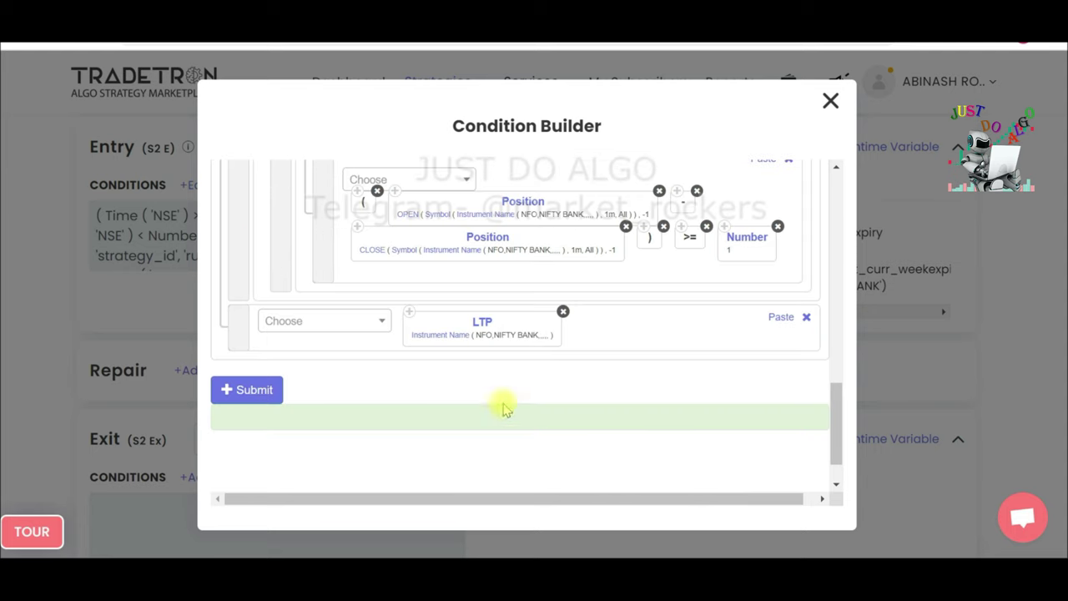
Add a < operator after the Set 2 LTP block and paste a copy of the CLOSE position block behind it.
left_click(321, 324)
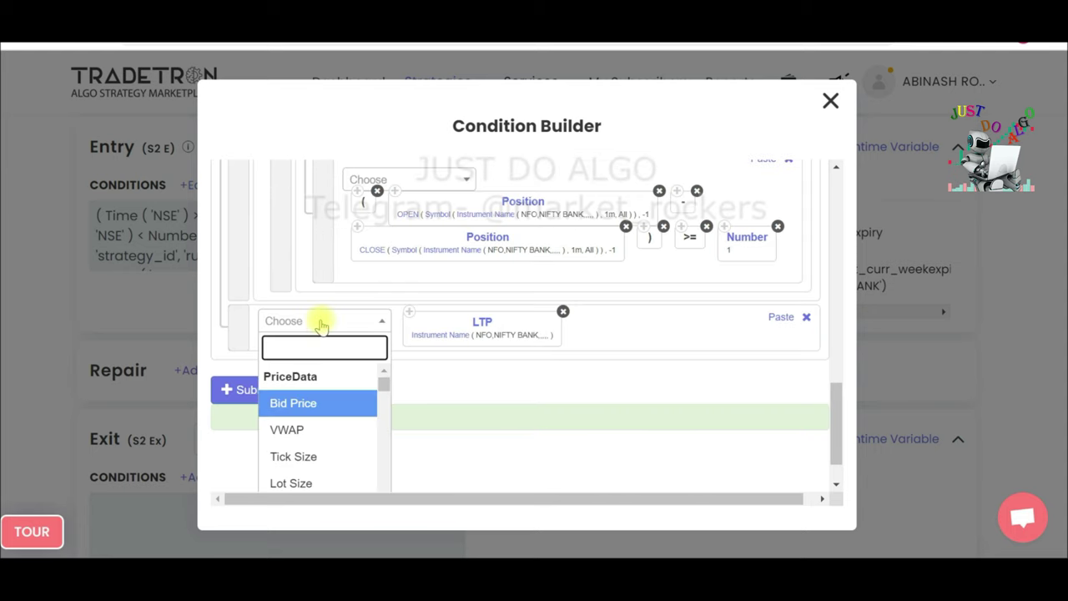
type("<")
left_click(357, 399)
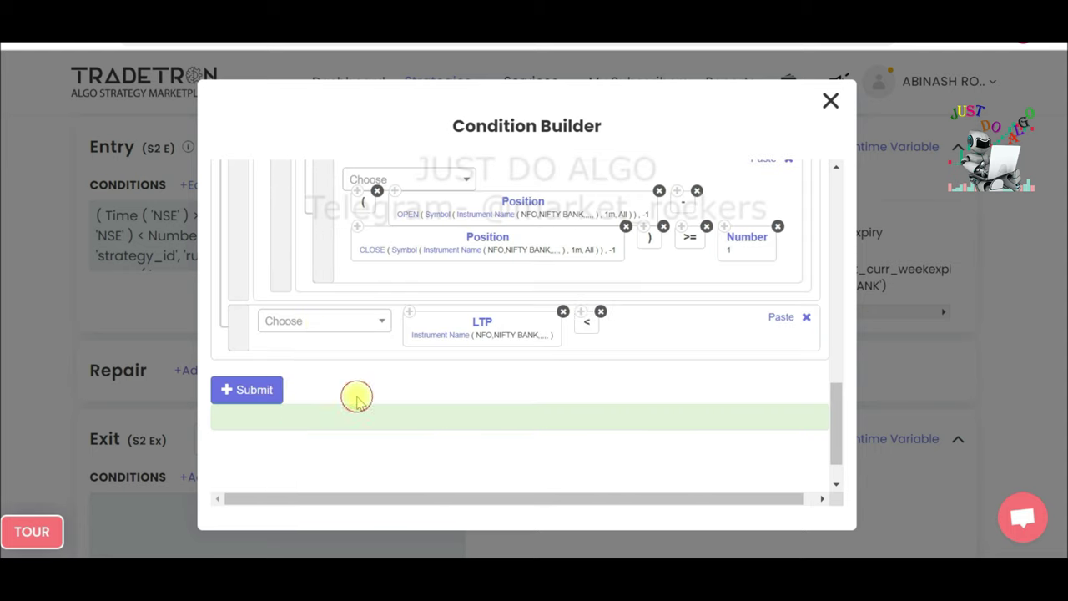
left_click(357, 227)
left_click(778, 317)
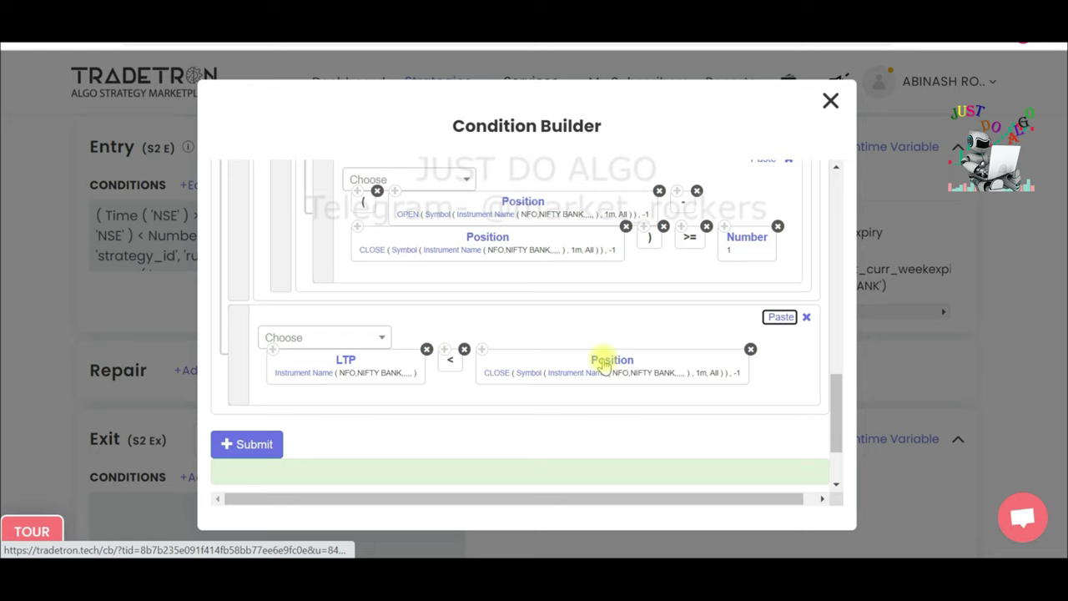
Change the series of the pasted position block in the LTP condition to LOW, keeping position -1.
left_click(601, 359)
left_click(444, 262)
type("LO")
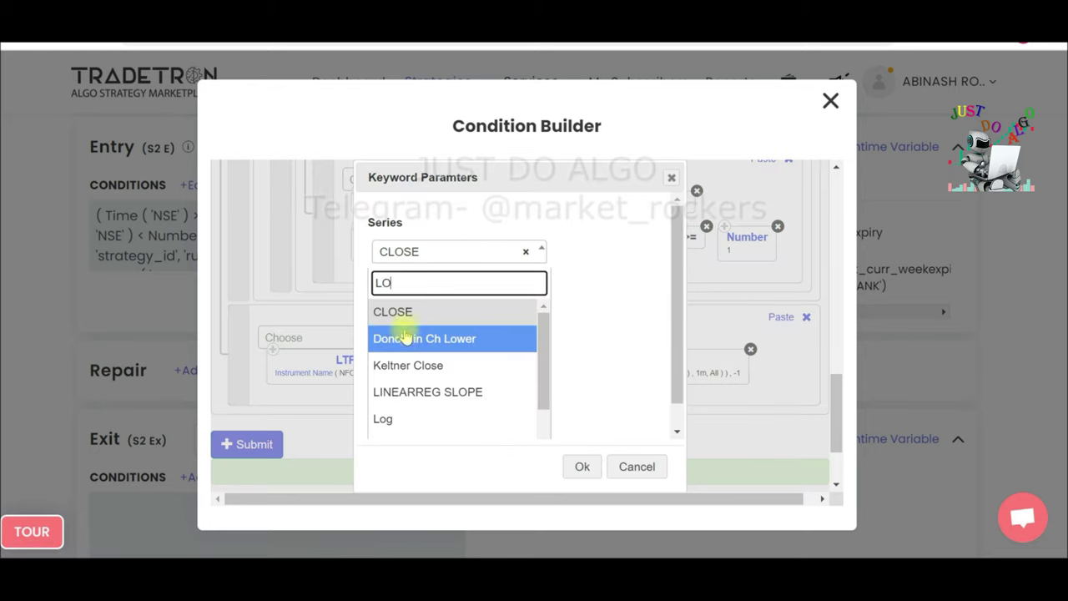
type("W")
left_click(405, 338)
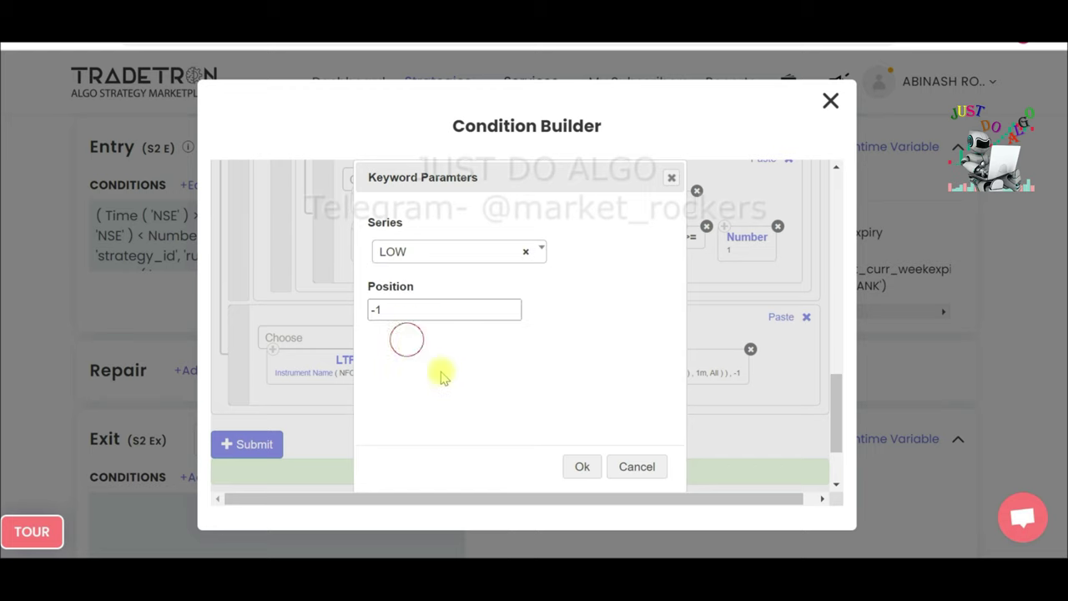
left_click(584, 467)
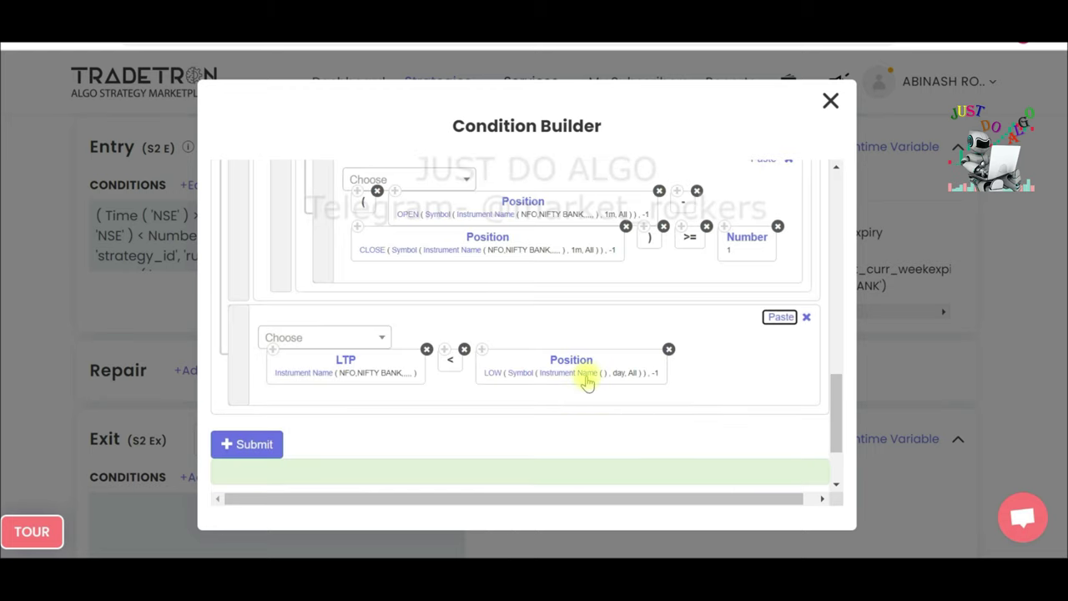
Set the candle type of the LOW position block's symbol to 1m.
left_click(489, 370)
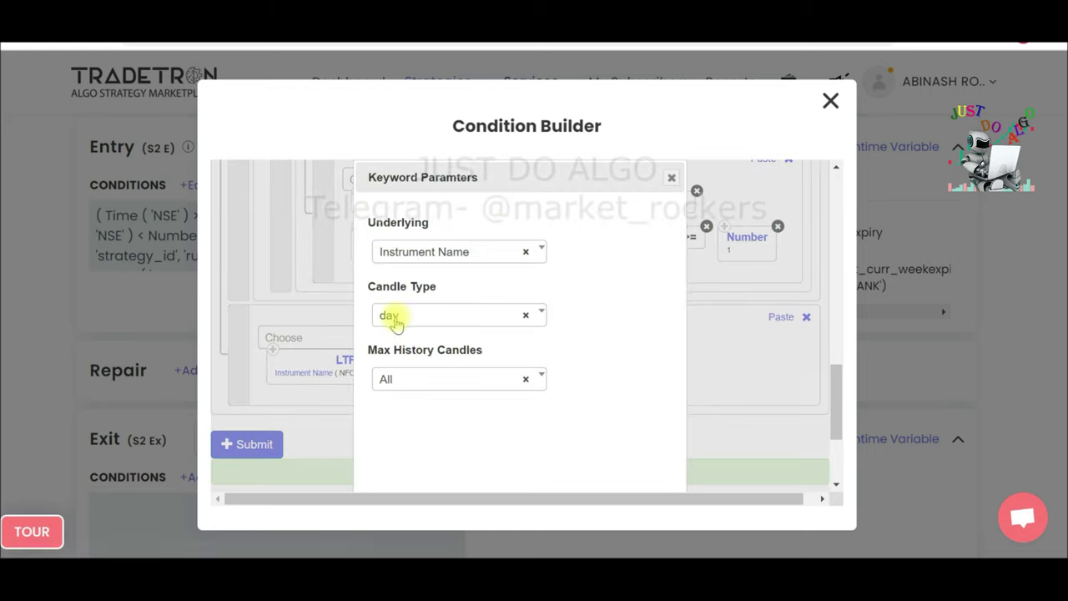
left_click(398, 315)
left_click(389, 452)
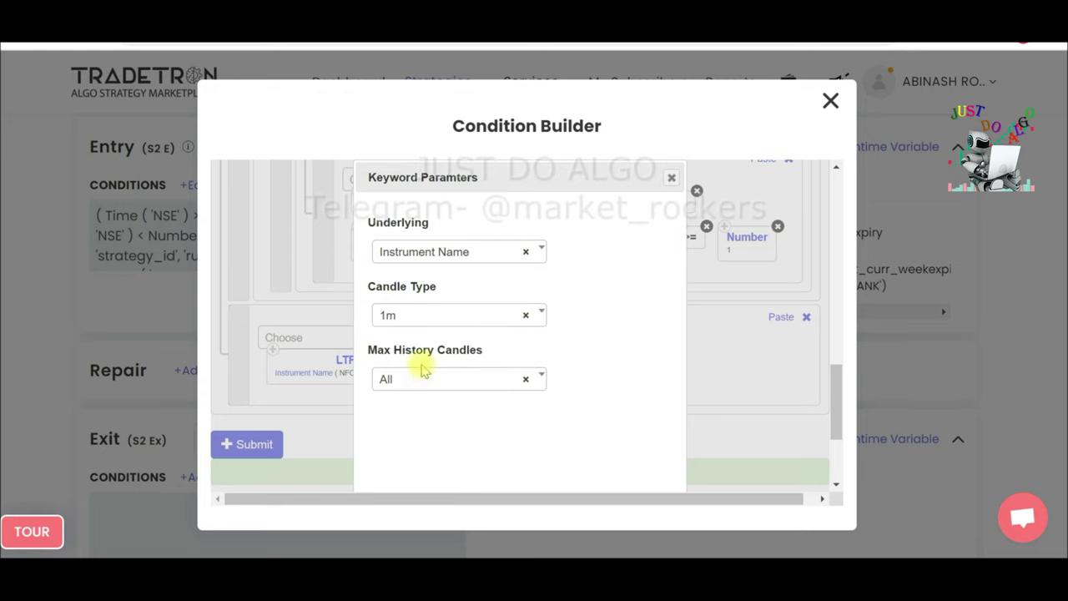
scroll(415, 384, "down", 3)
left_click(579, 464)
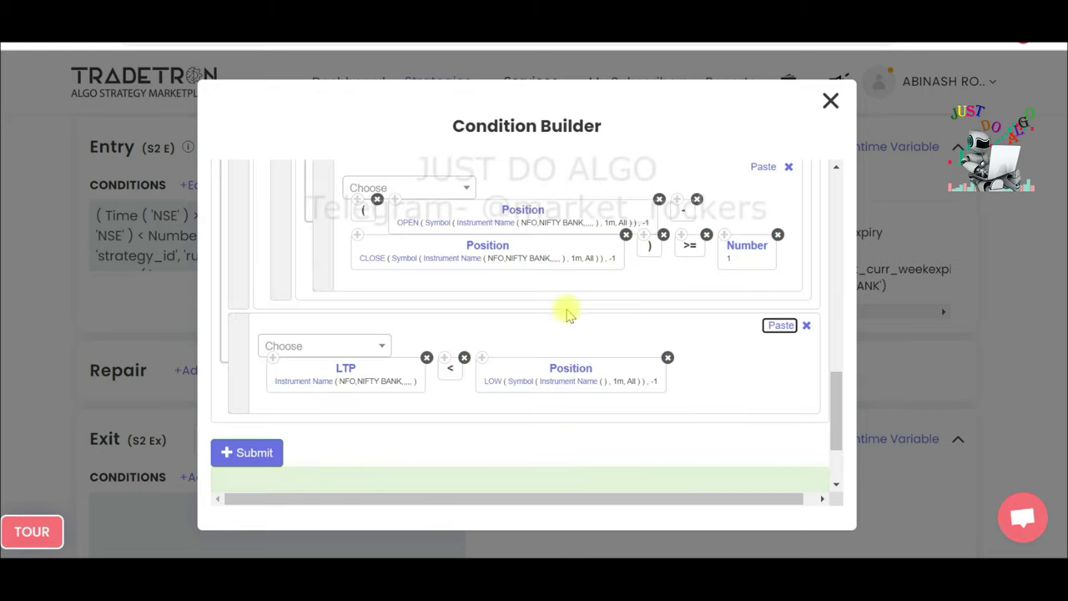
Set the instrument of the LOW position block to NFO and NFO - NIFTY BANK.
left_click(569, 383)
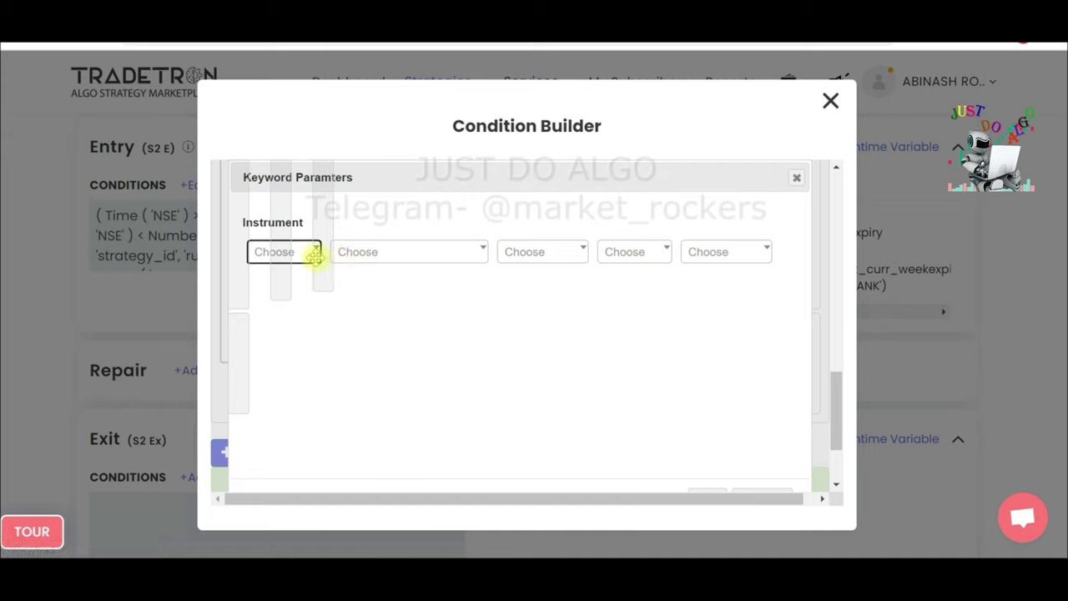
left_click(308, 253)
type("NF")
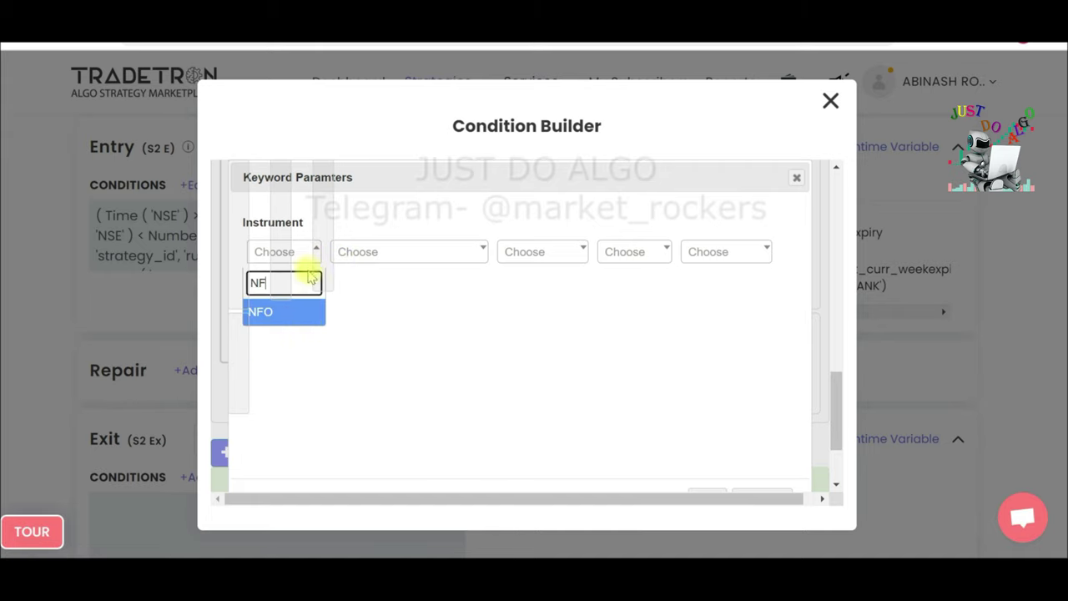
left_click(304, 317)
left_click(391, 260)
type("nift")
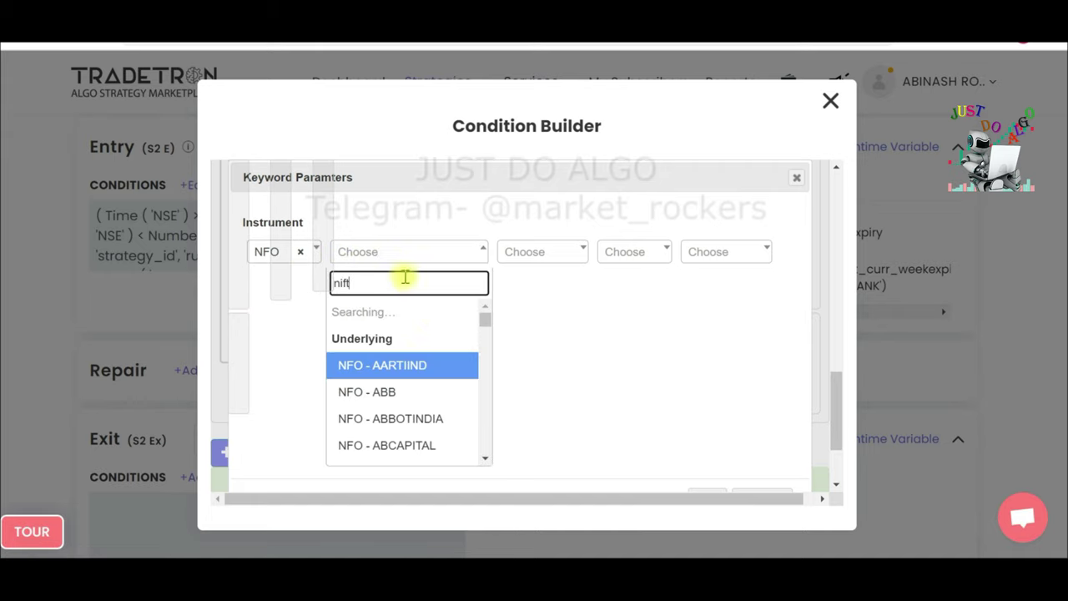
left_click(453, 371)
scroll(710, 498, "down", 2)
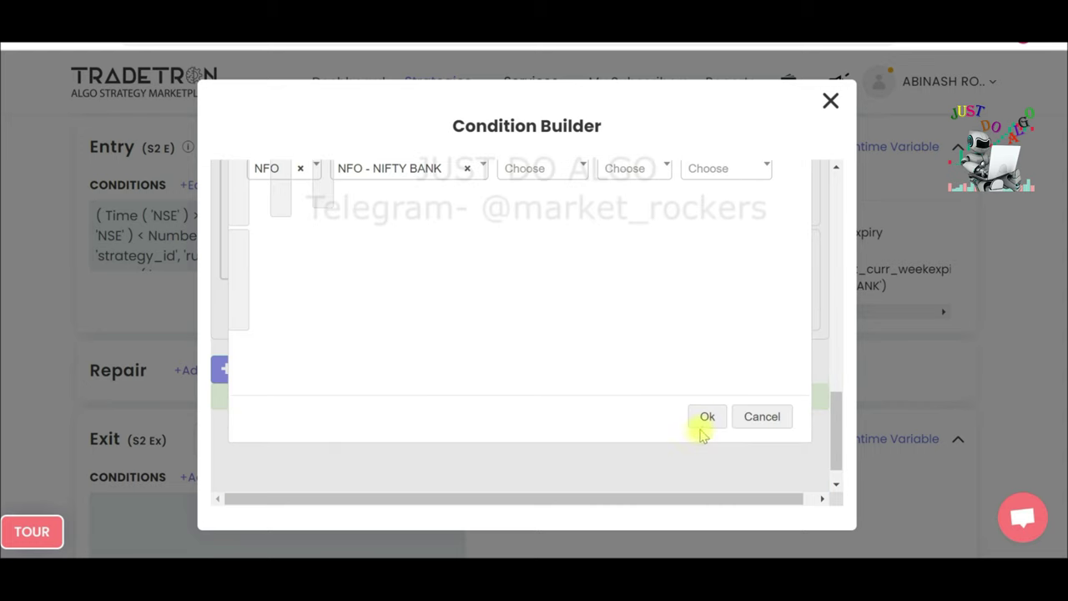
left_click(706, 419)
Submit the Set 2 entry conditions, review the generated expression and close the condition builder.
left_click(265, 369)
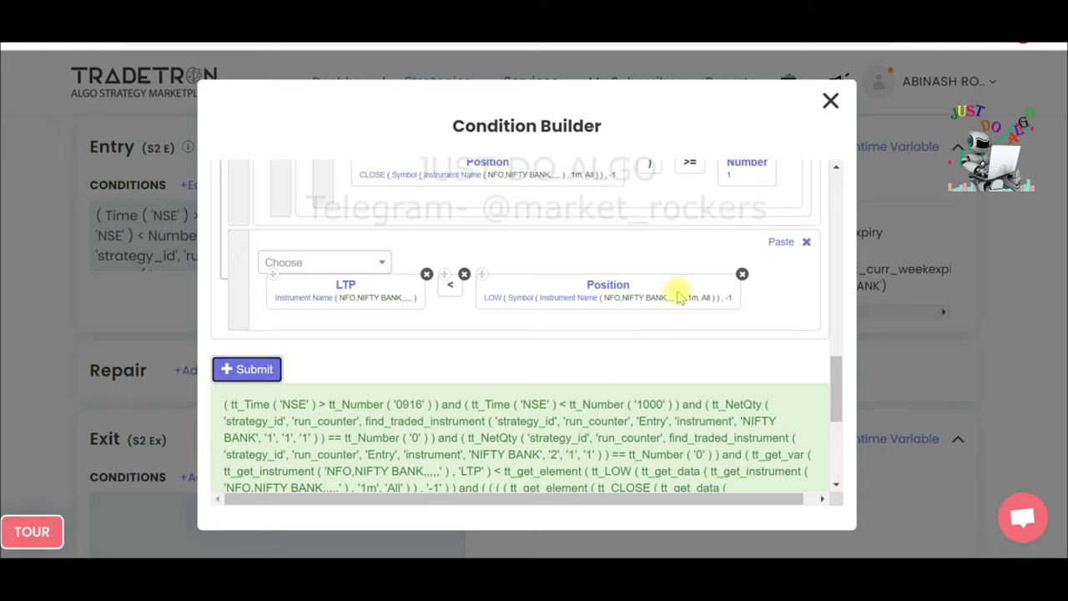
scroll(579, 353, "down", 2)
scroll(587, 346, "down", 1)
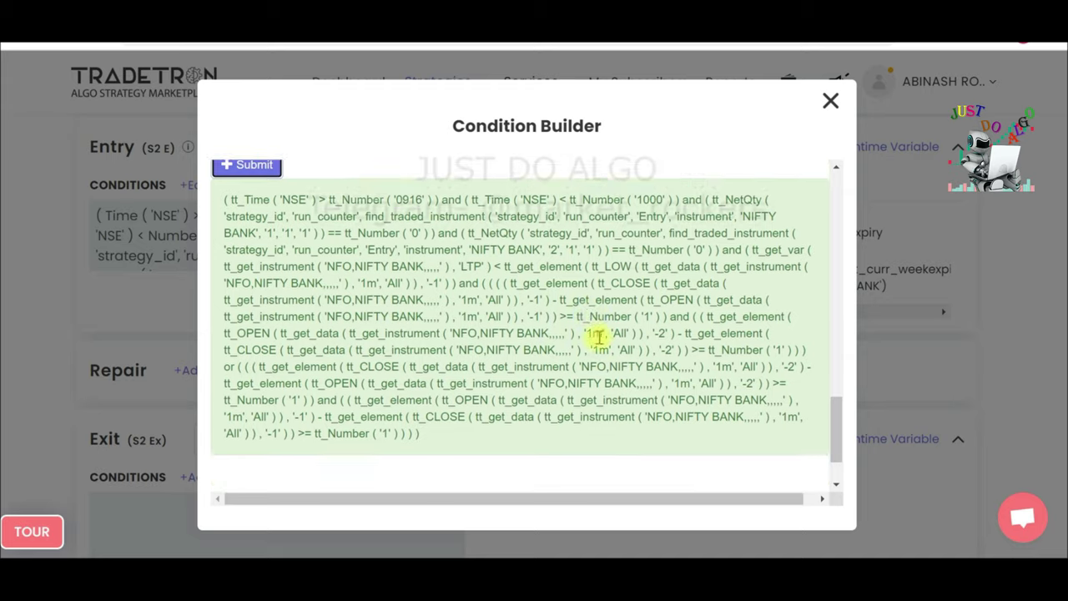
scroll(596, 329, "up", 5)
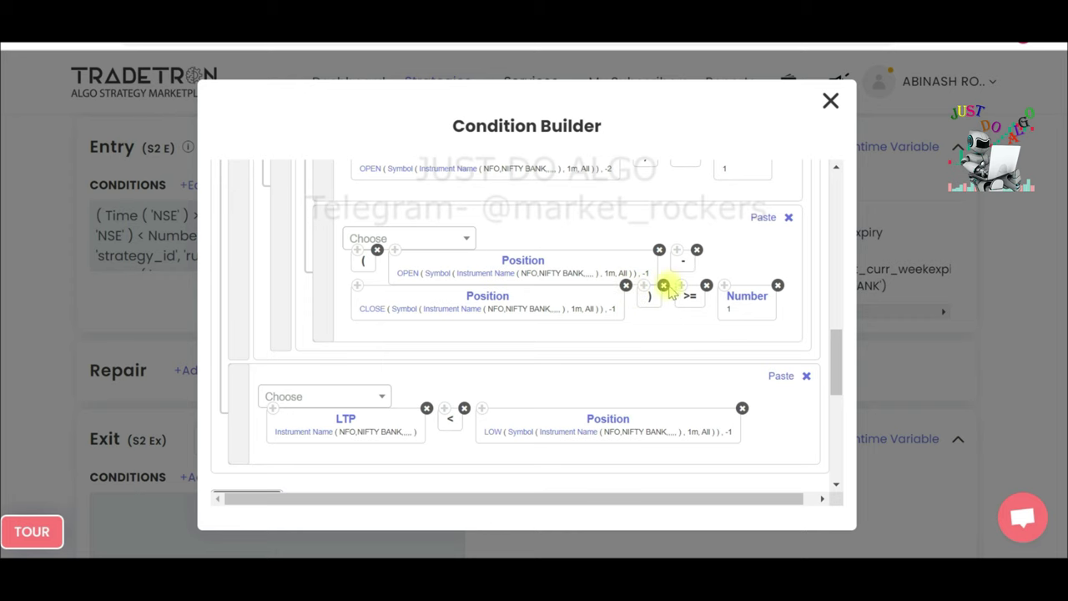
scroll(672, 288, "down", 5)
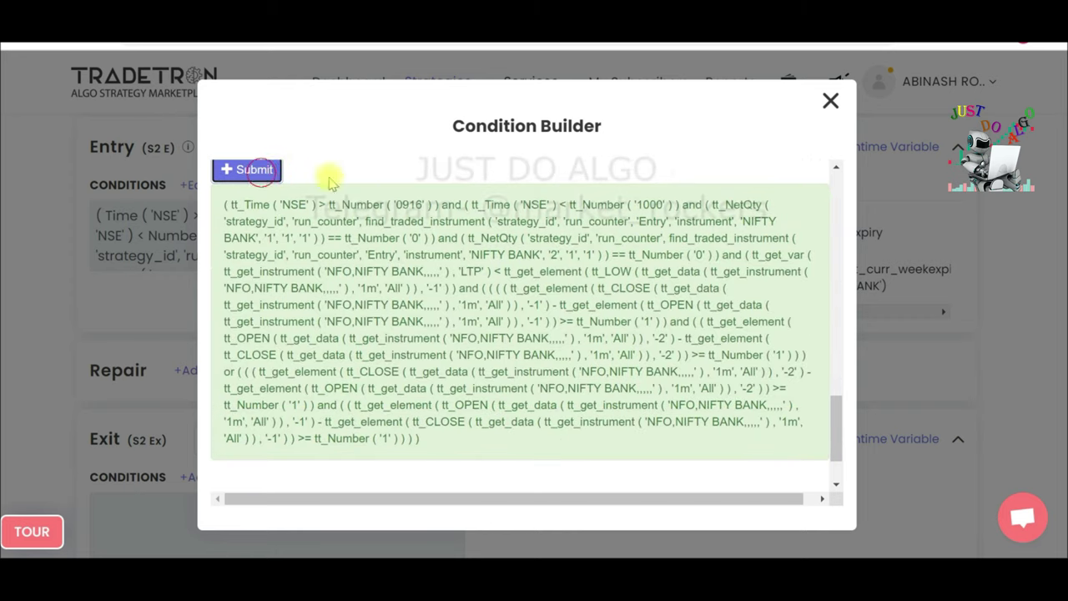
left_click(831, 100)
Review the entry, repair and exit sections of Set 1 and Set 2.
scroll(398, 305, "up", 6)
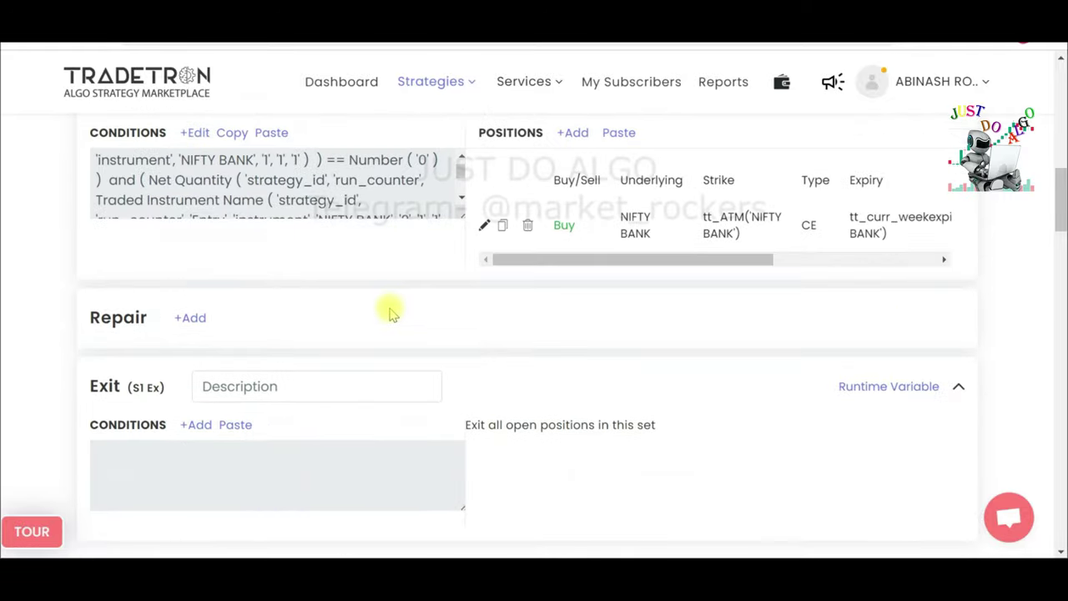
scroll(390, 311, "down", 6)
scroll(390, 310, "up", 1)
scroll(391, 310, "down", 2)
scroll(391, 311, "up", 2)
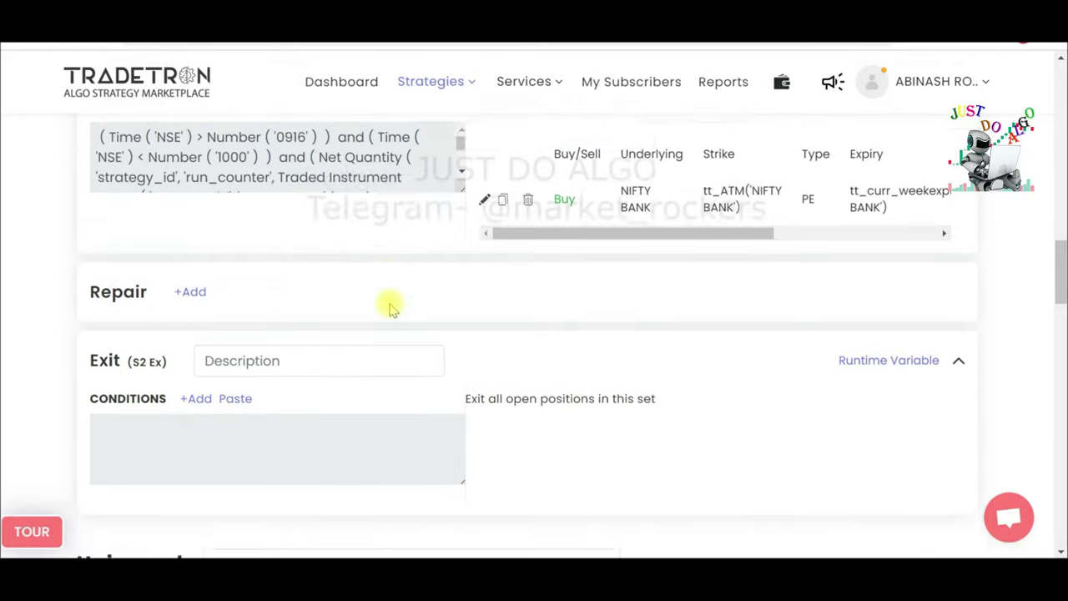
scroll(391, 307, "up", 5)
scroll(393, 309, "up", 3)
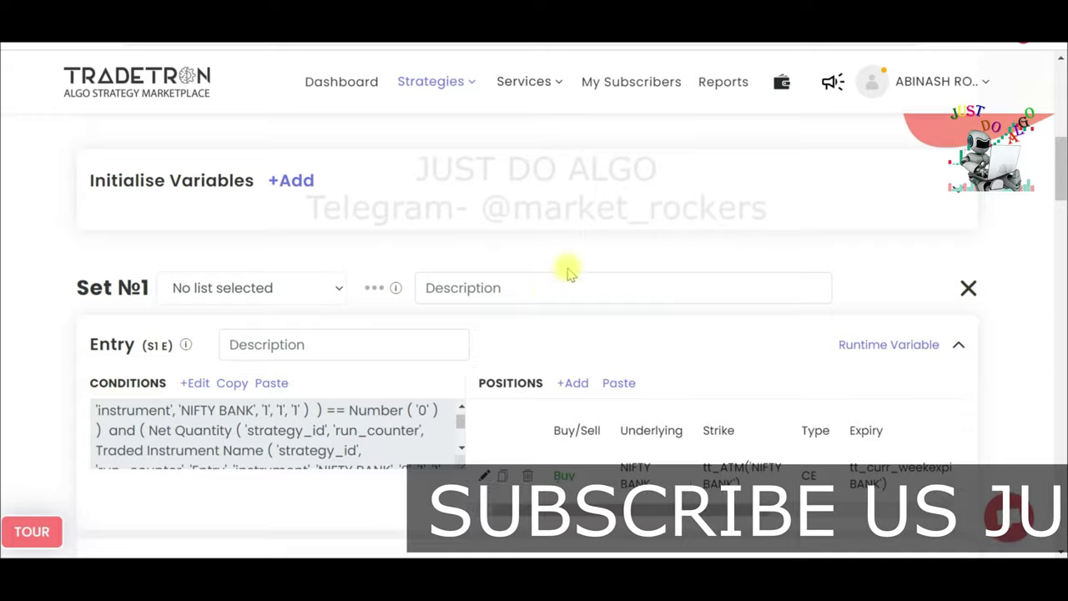
scroll(568, 273, "down", 5)
scroll(303, 370, "up", 1)
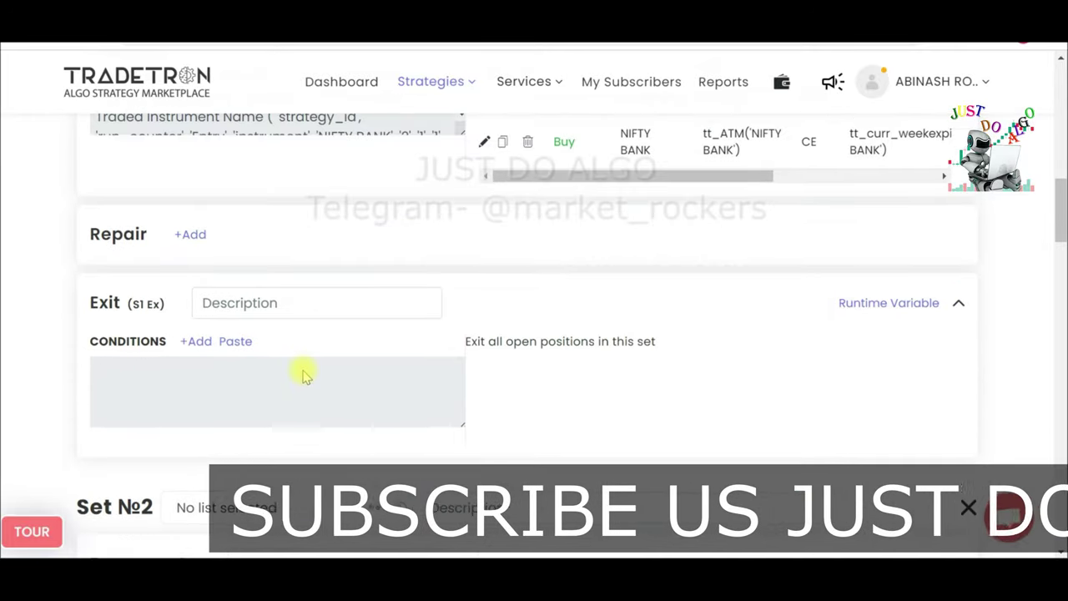
scroll(303, 374, "up", 2)
scroll(303, 372, "down", 1)
scroll(303, 371, "up", 3)
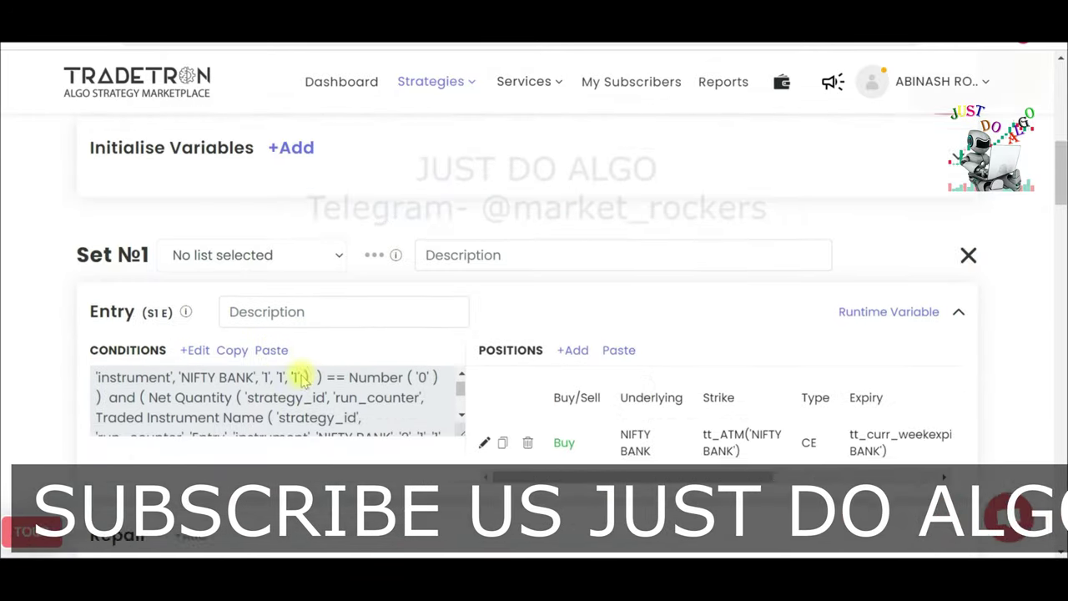
scroll(303, 378, "down", 3)
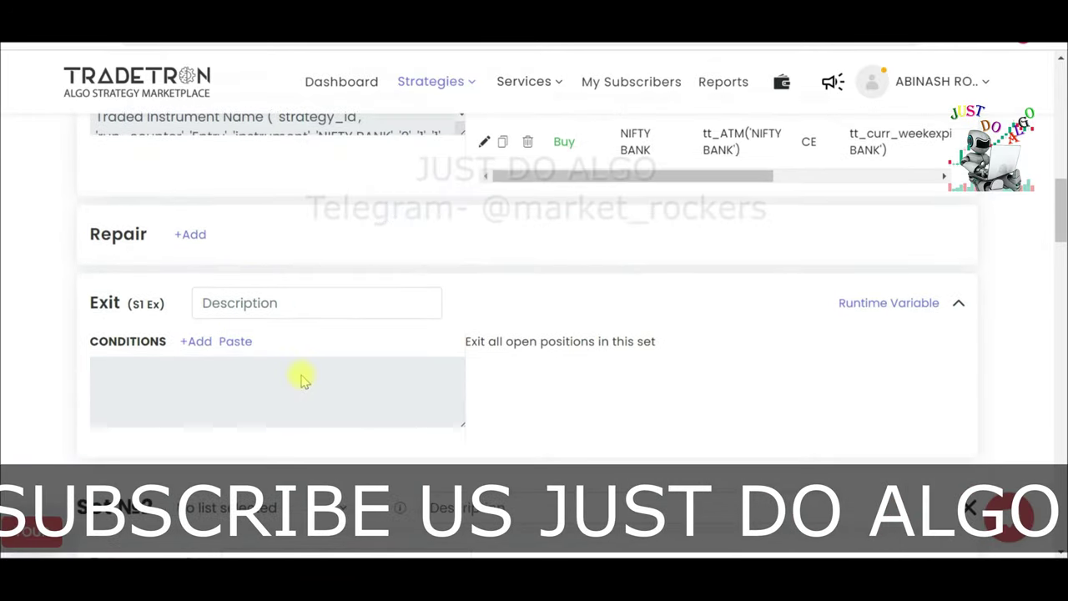
Start the Set 1 exit conditions and add a second empty condition to the AND group.
left_click(198, 349)
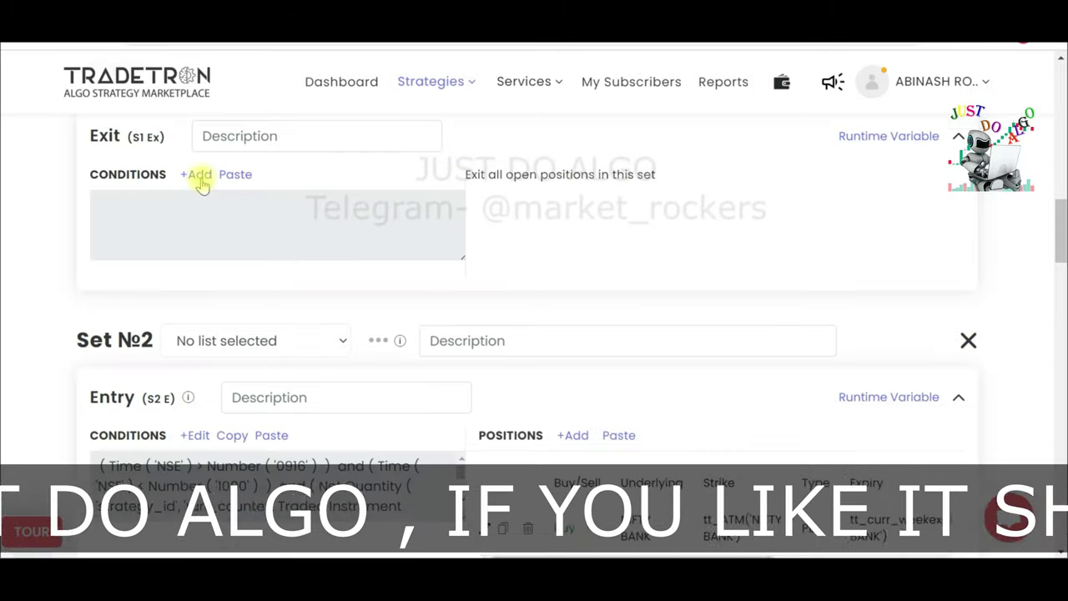
left_click(200, 175)
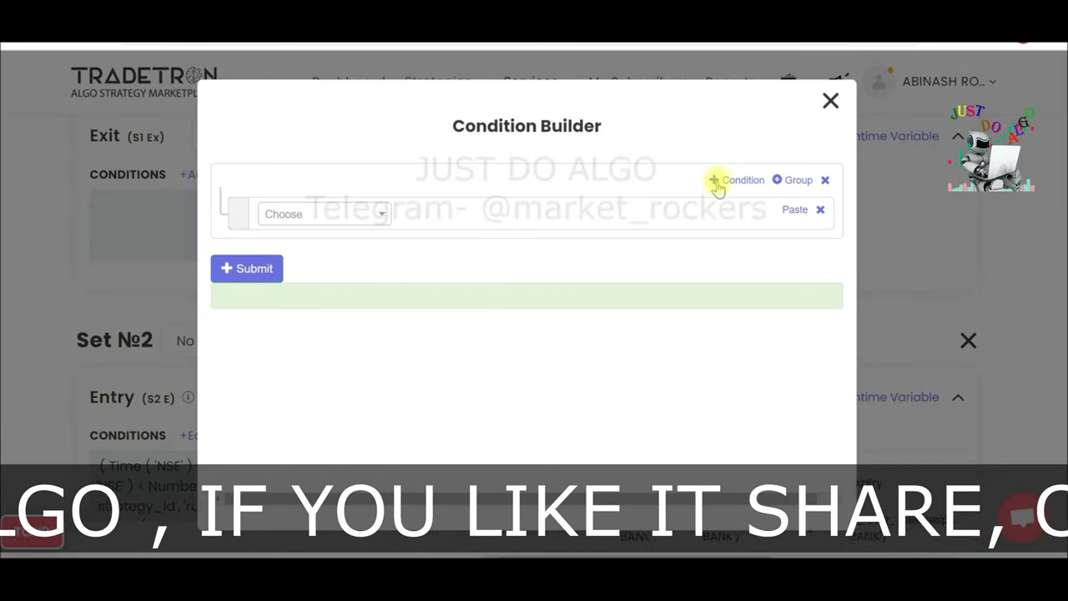
left_click(719, 181)
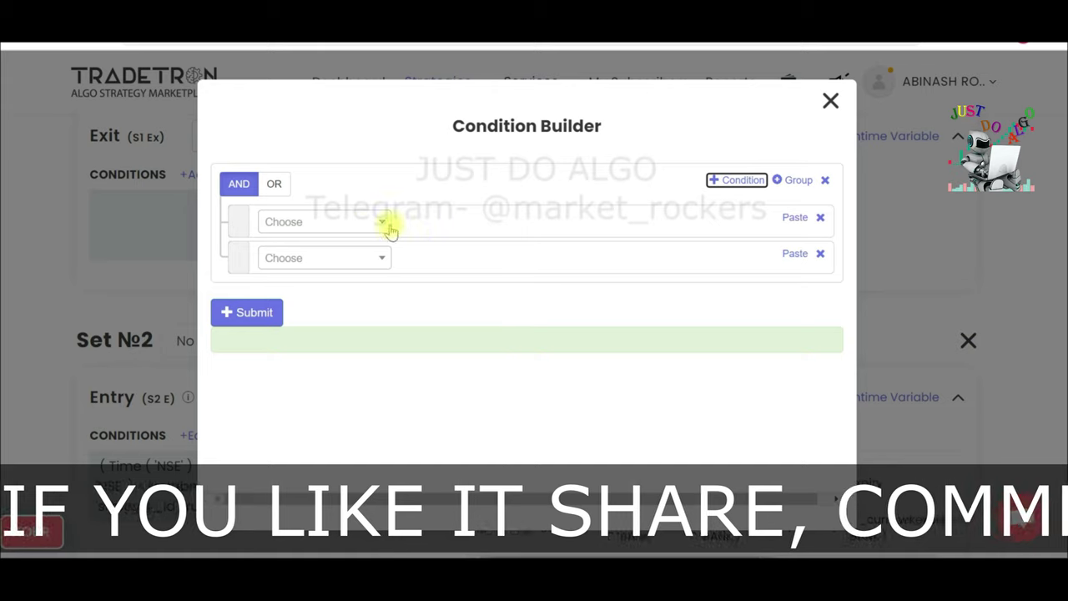
Add an LTP keyword with Traded Instrument Name to the first Set 1 exit condition.
left_click(357, 223)
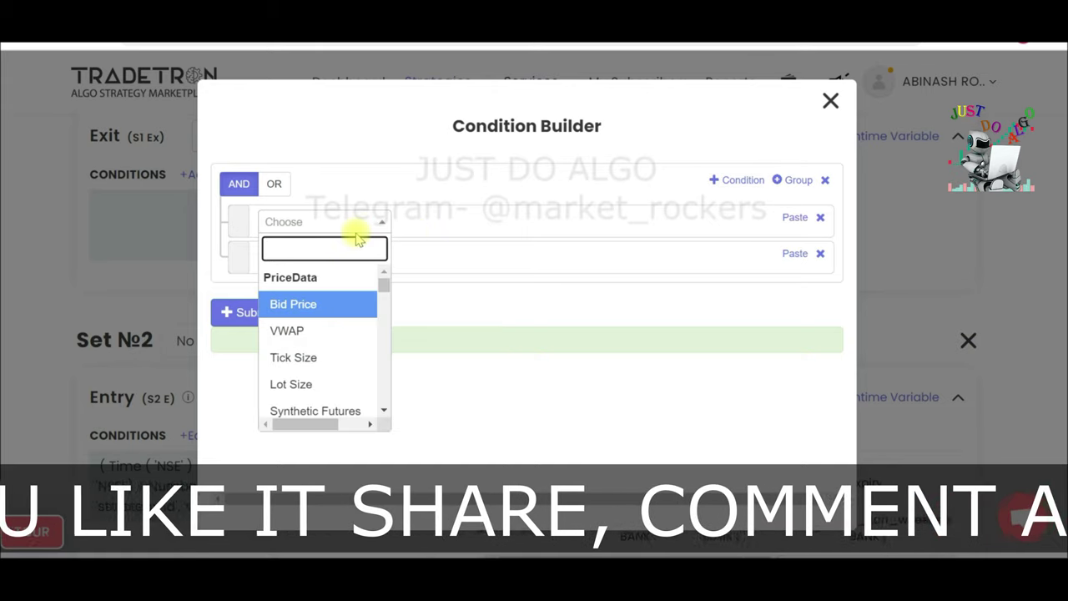
type("LT")
left_click(331, 302)
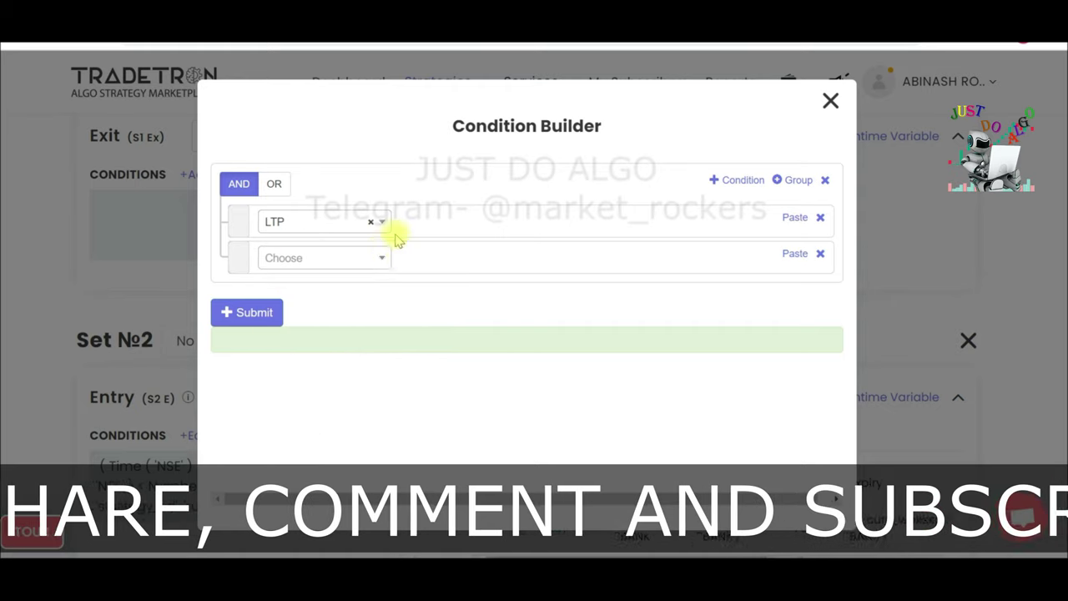
left_click(409, 254)
left_click(413, 418)
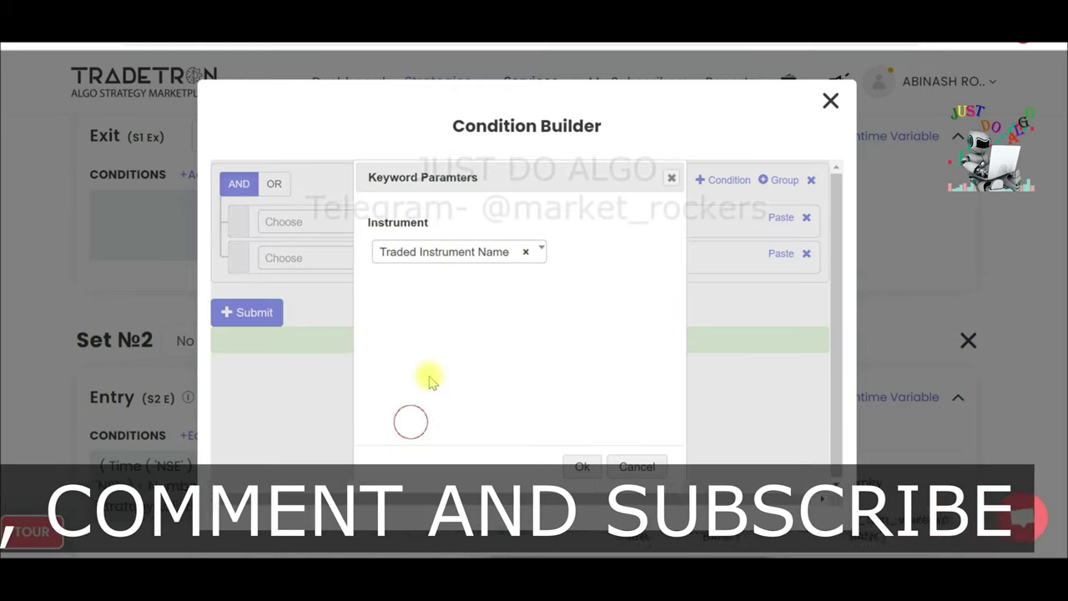
left_click(580, 464)
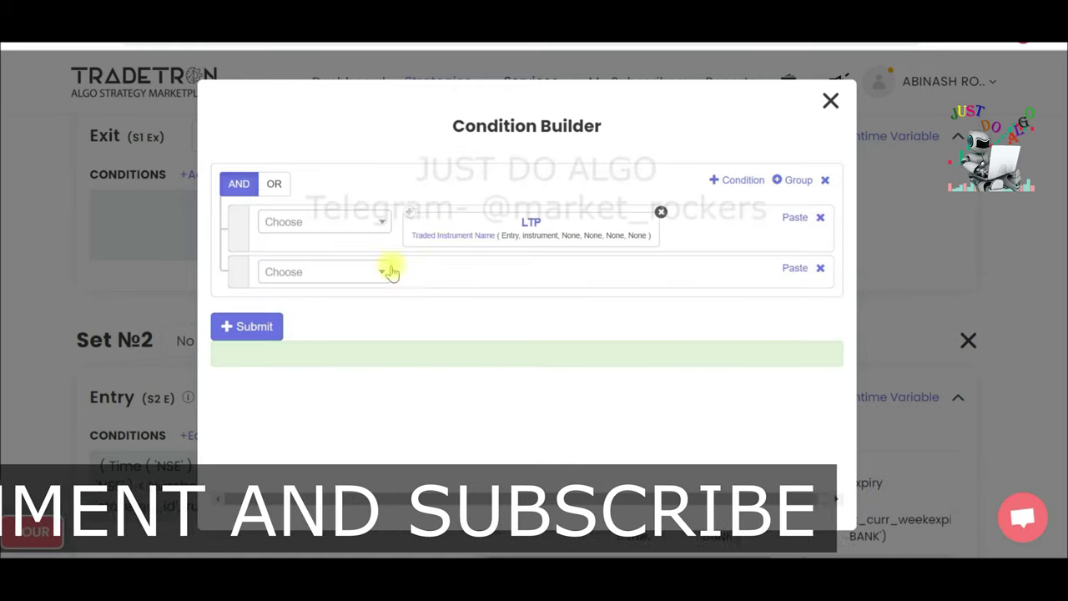
Set the LTP block's traded instrument underlying to NIFTY BANK and its set, condition and remaining number fields to 1 each.
left_click(456, 241)
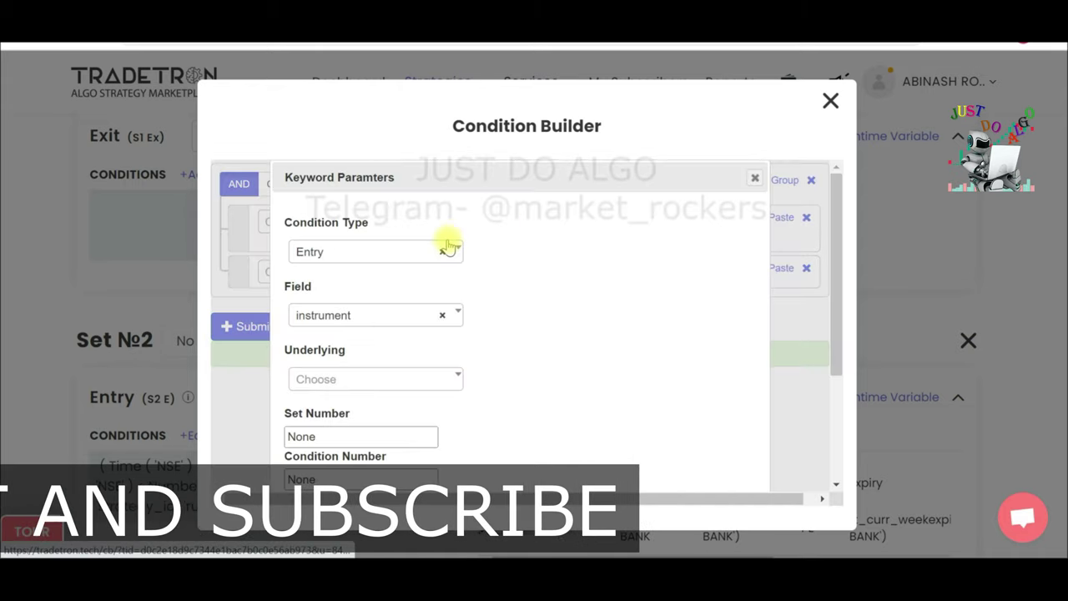
left_click(333, 383)
type("bank")
left_click(351, 241)
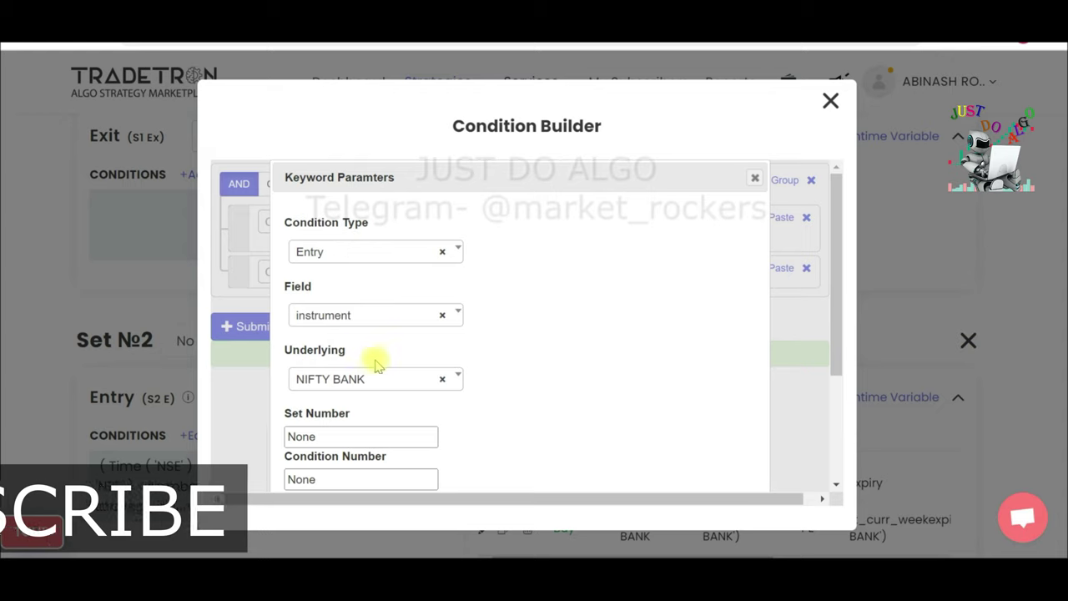
left_click(355, 435)
type("1")
key("Tab")
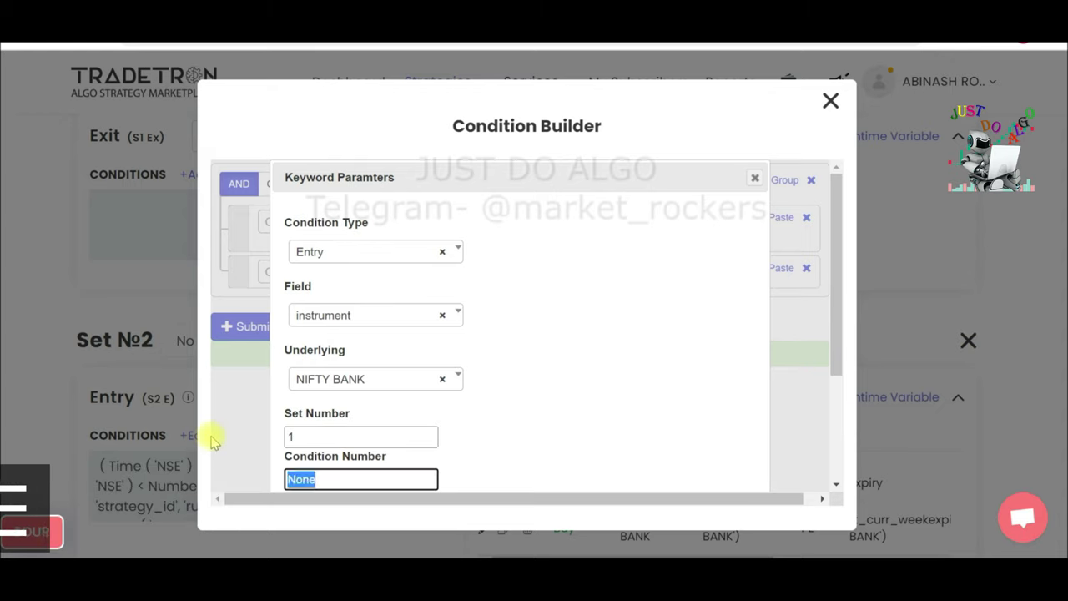
type("1")
key("Tab")
type("1")
left_click(659, 465)
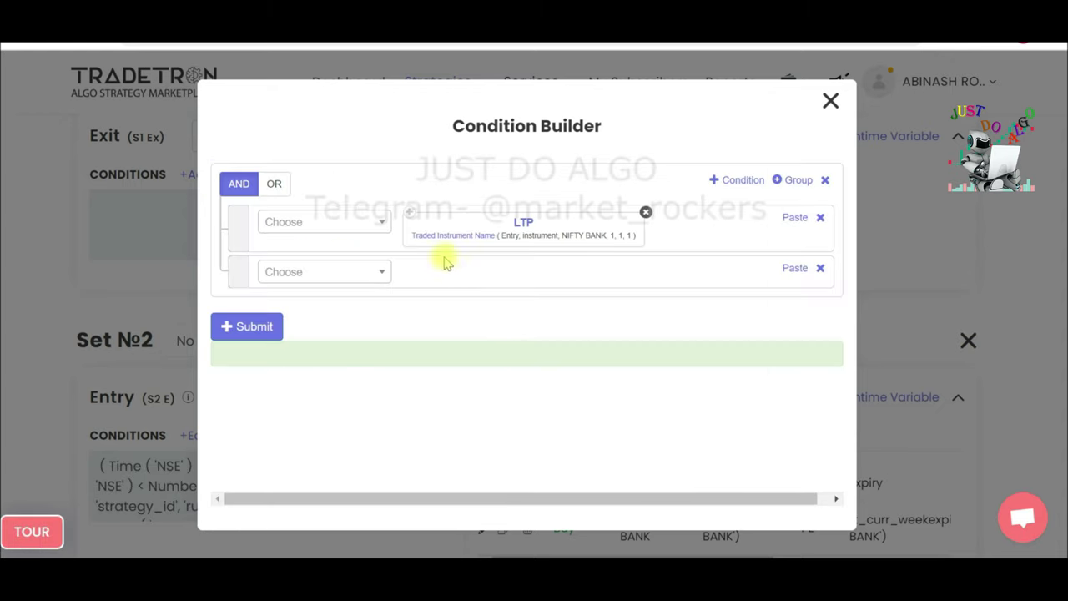
Add a >= operator and a Traded Instrument keyword after the LTP block in the first Set 1 exit condition.
left_click(320, 231)
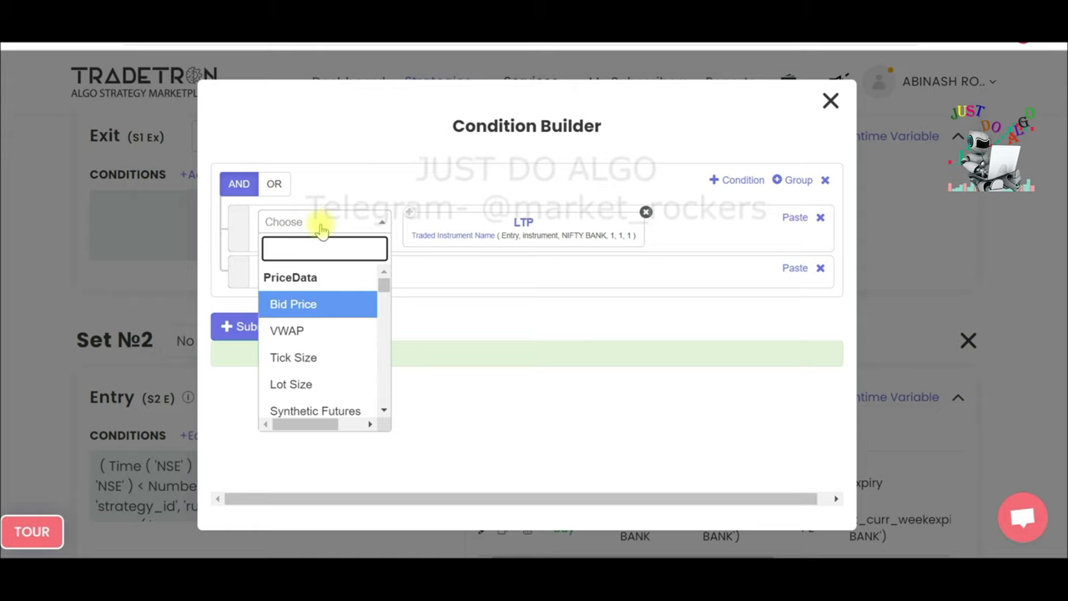
type(">")
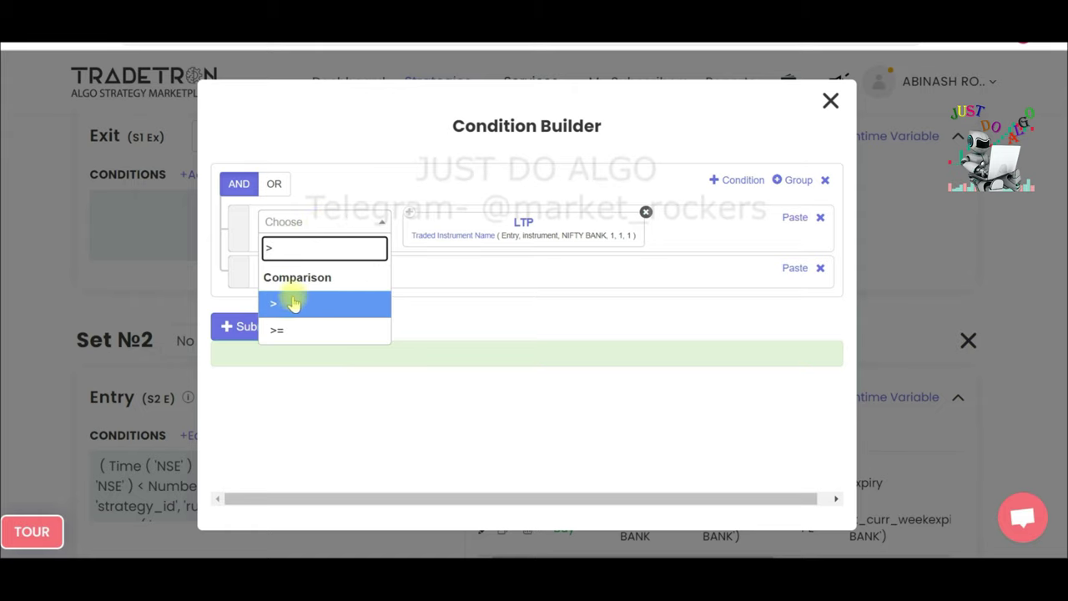
left_click(288, 332)
left_click(328, 232)
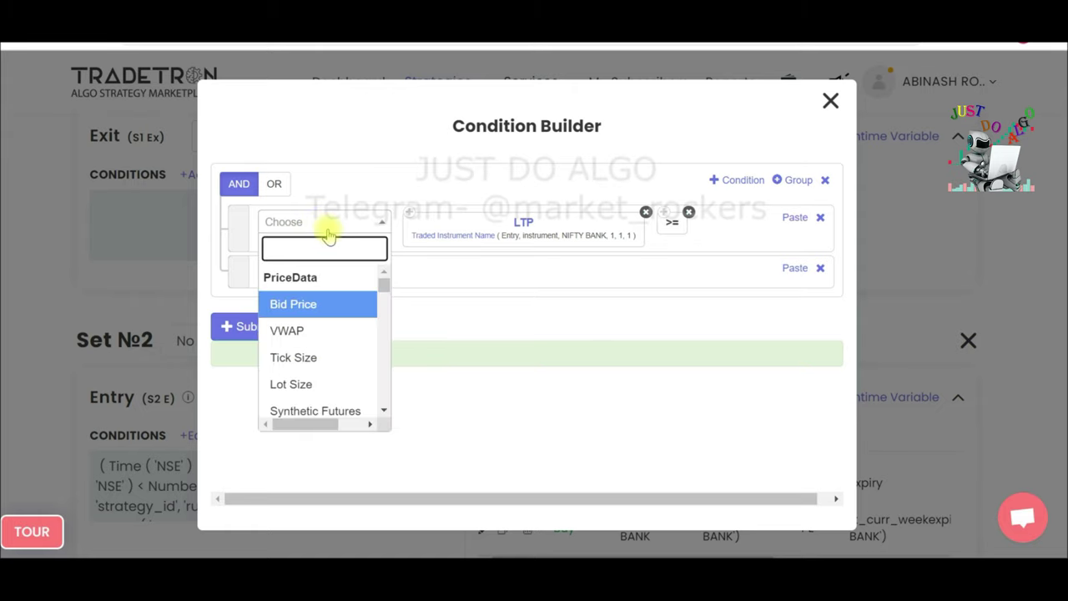
type("TRADE")
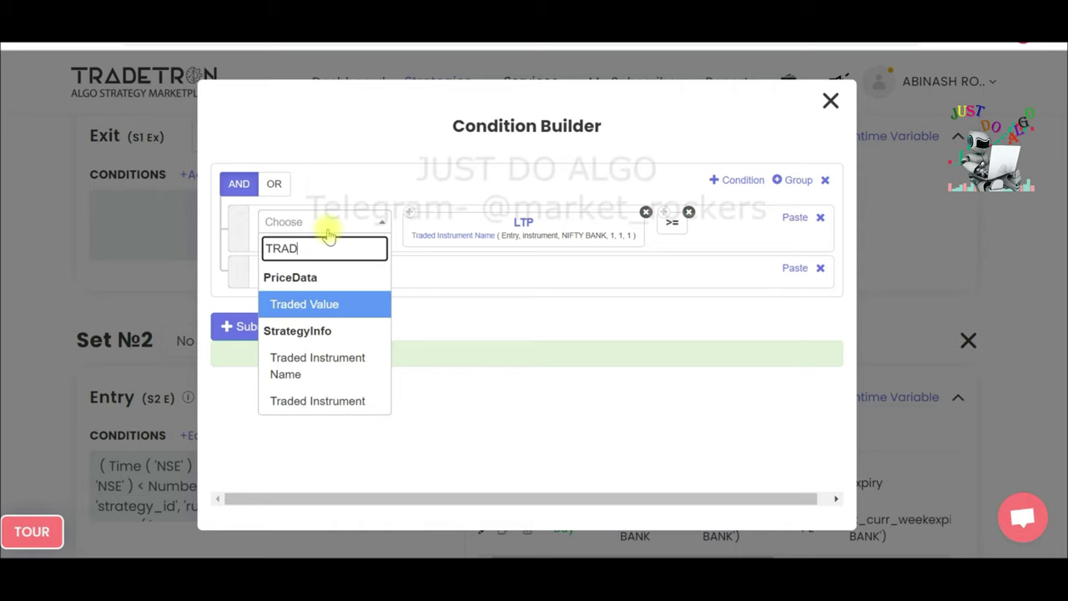
left_click(321, 399)
Set the new Traded Instrument keyword's underlying to NIFTY BANK and its set, condition and leg numbers to 1 each.
left_click(649, 230)
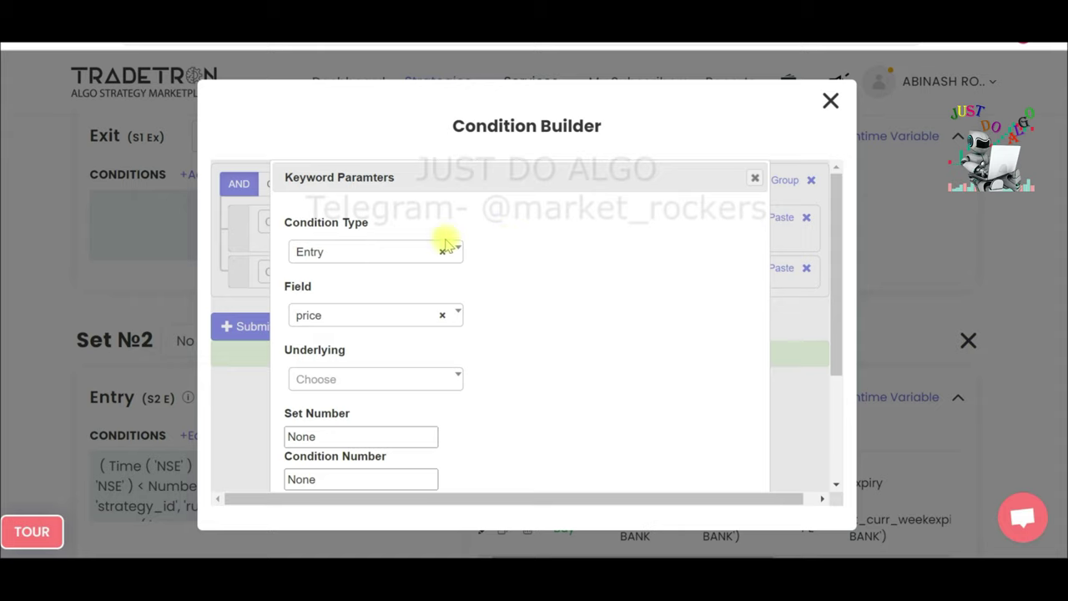
left_click(337, 380)
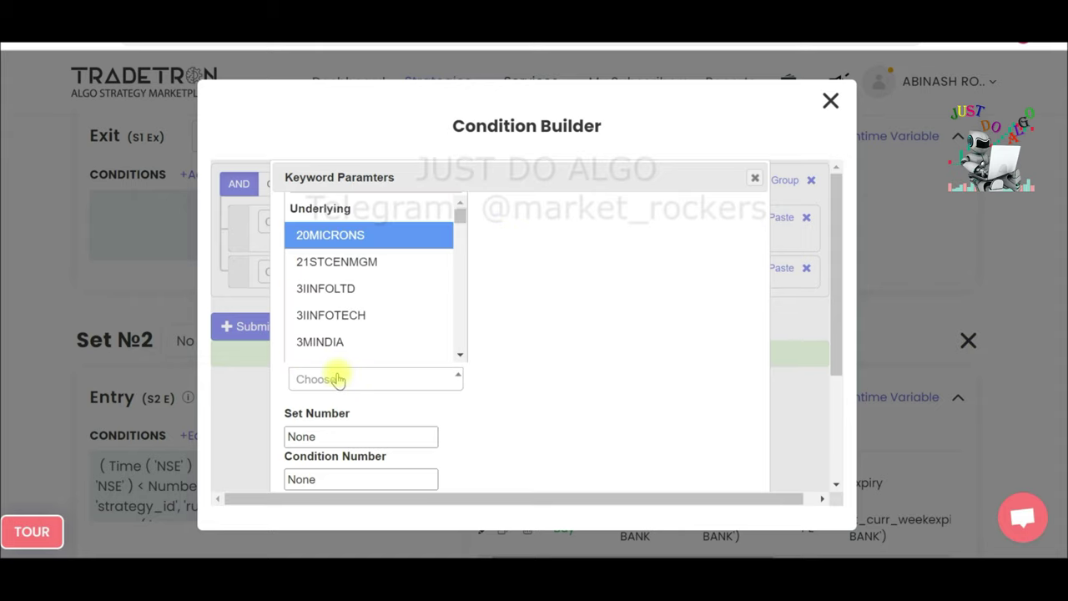
type("bank")
left_click(357, 239)
double_click(332, 435)
type("1")
key("Tab")
type("1")
key("Tab")
type("1")
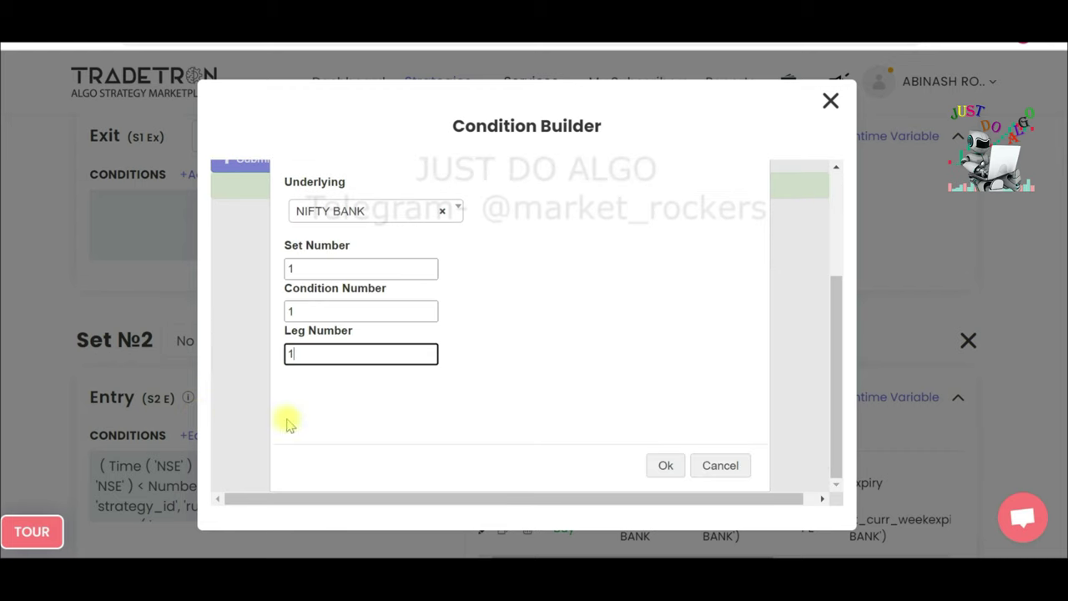
left_click(664, 465)
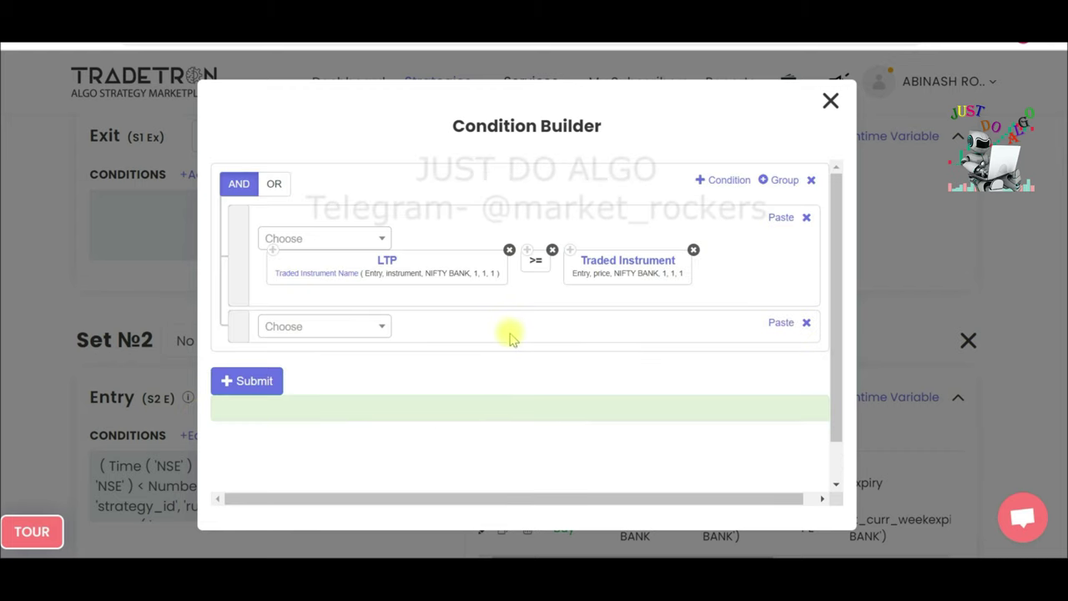
Append a + operator and a Number keyword with value 40 to the first Set 1 exit condition.
left_click(333, 242)
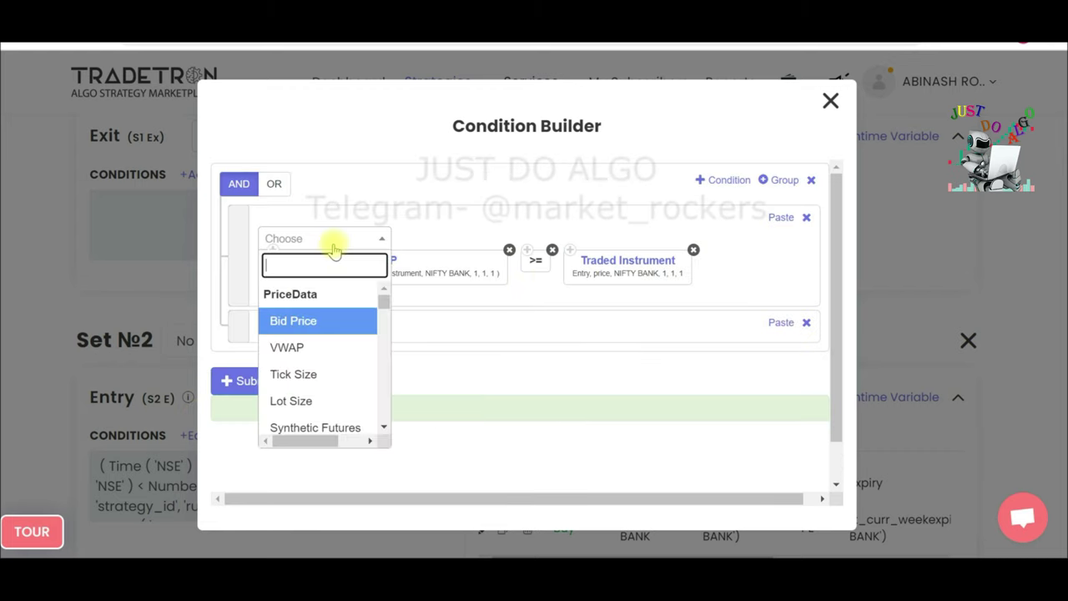
type("+")
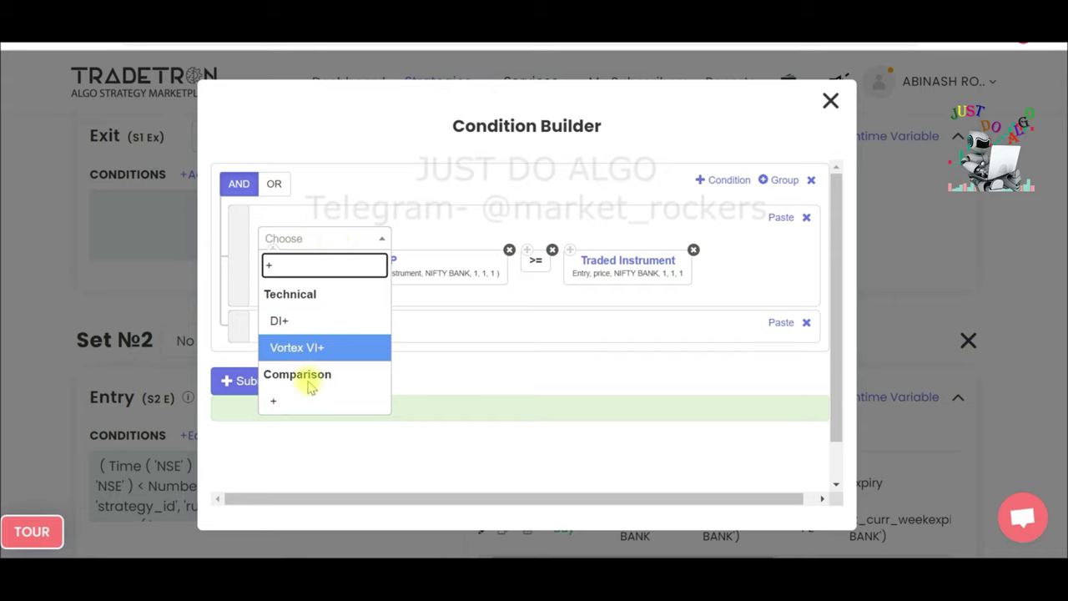
left_click(292, 400)
left_click(315, 242)
type("N")
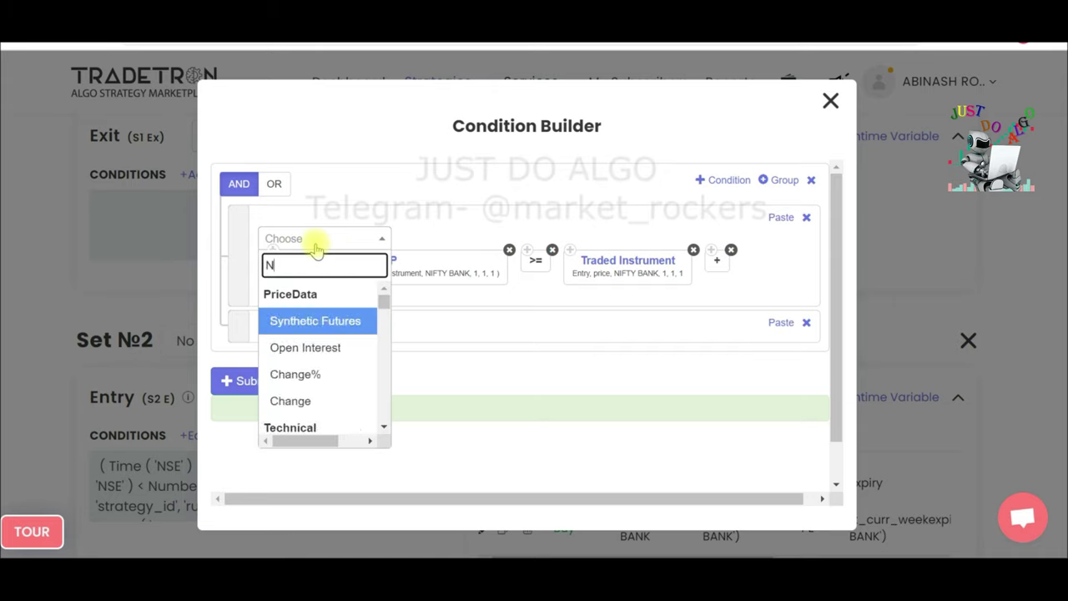
type("UMBER")
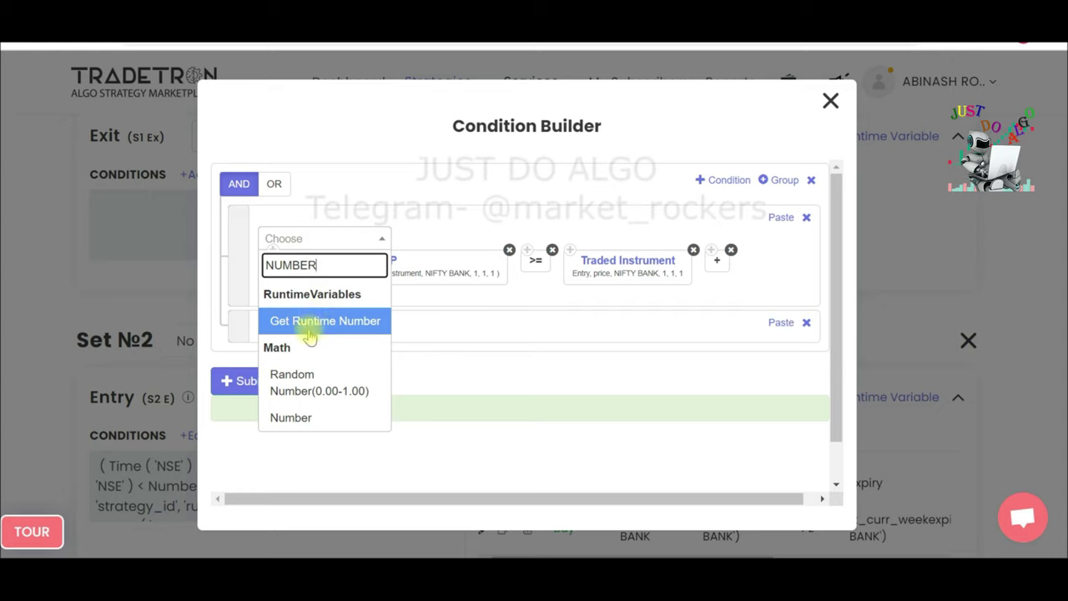
left_click(300, 417)
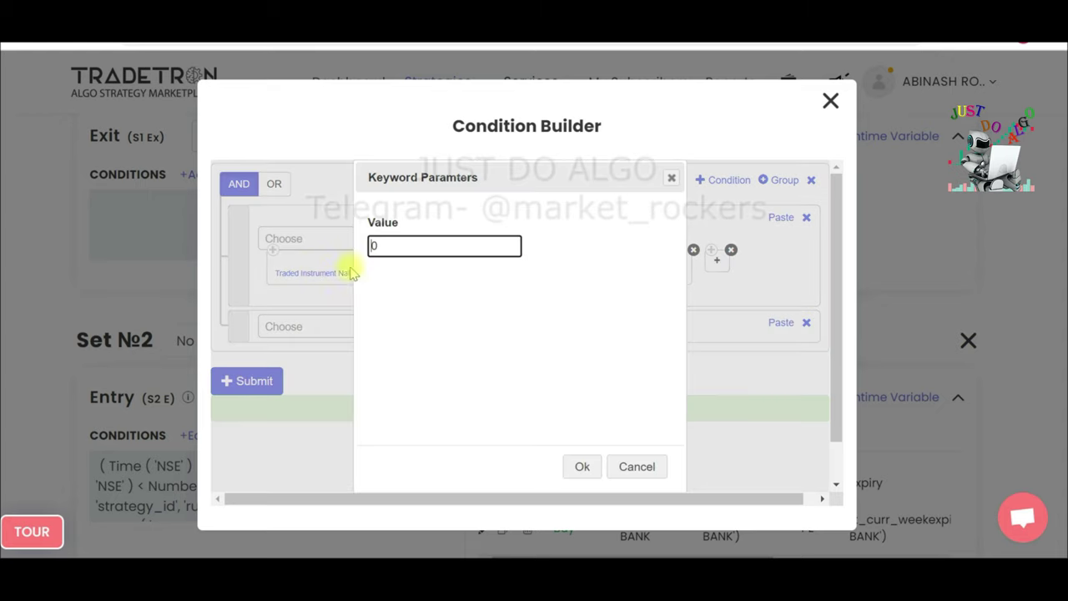
double_click(376, 244)
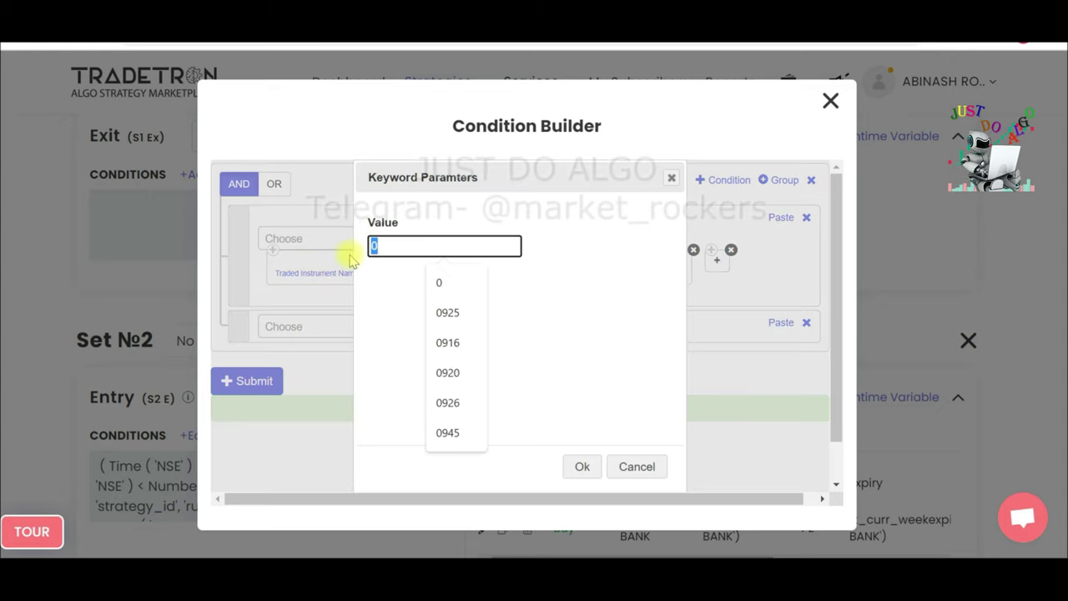
type("40")
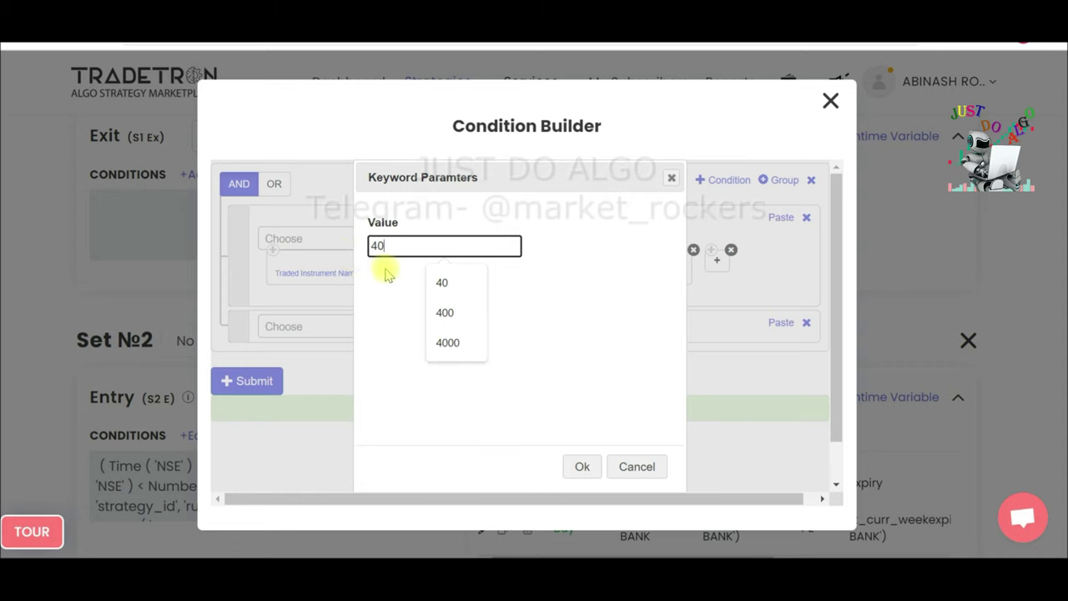
left_click(580, 466)
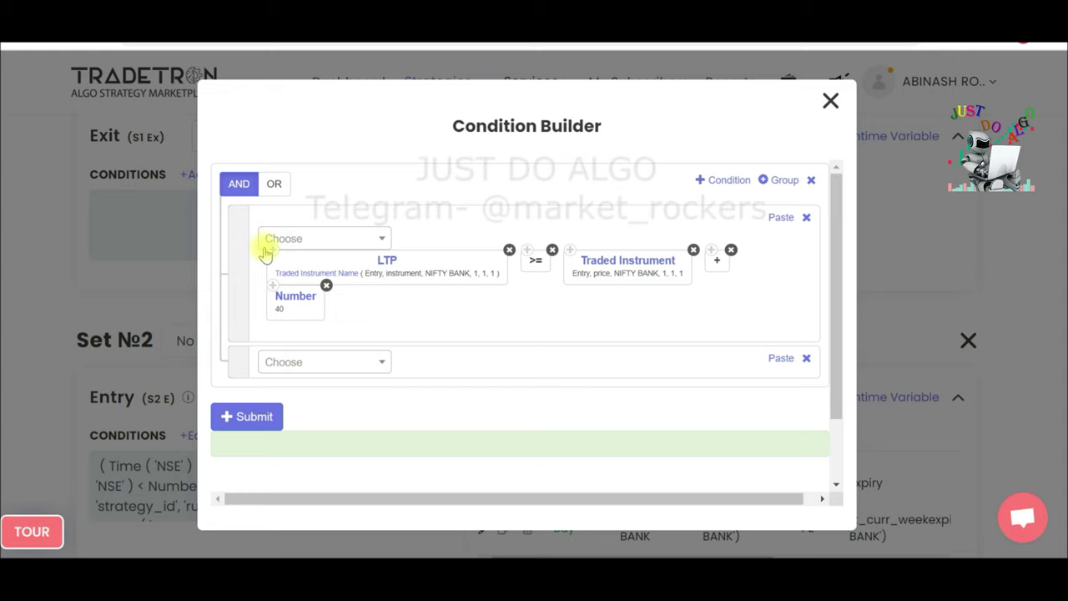
Fill the second exit condition with a copy of the LTP block, a <= operator and a copy of the Traded Instrument price block.
left_click(778, 358)
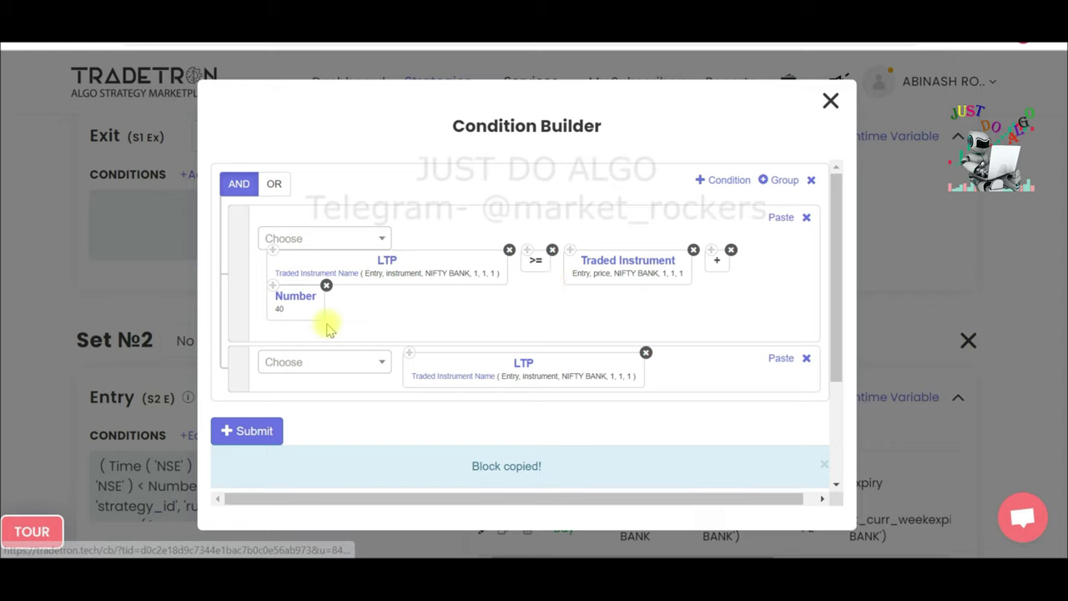
left_click(322, 361)
type("<")
left_click(306, 470)
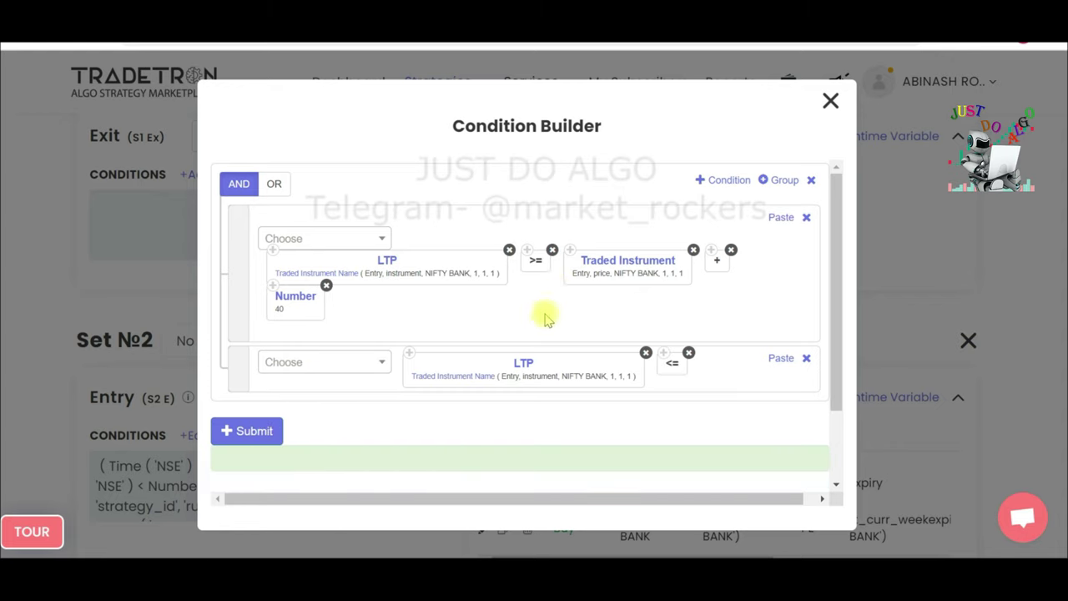
left_click(572, 255)
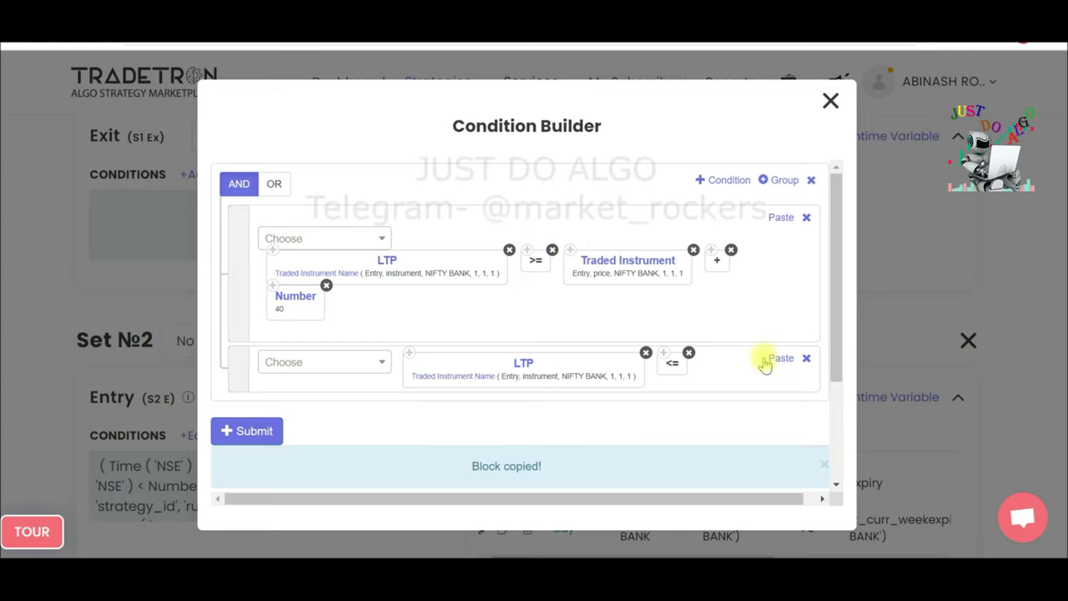
left_click(768, 359)
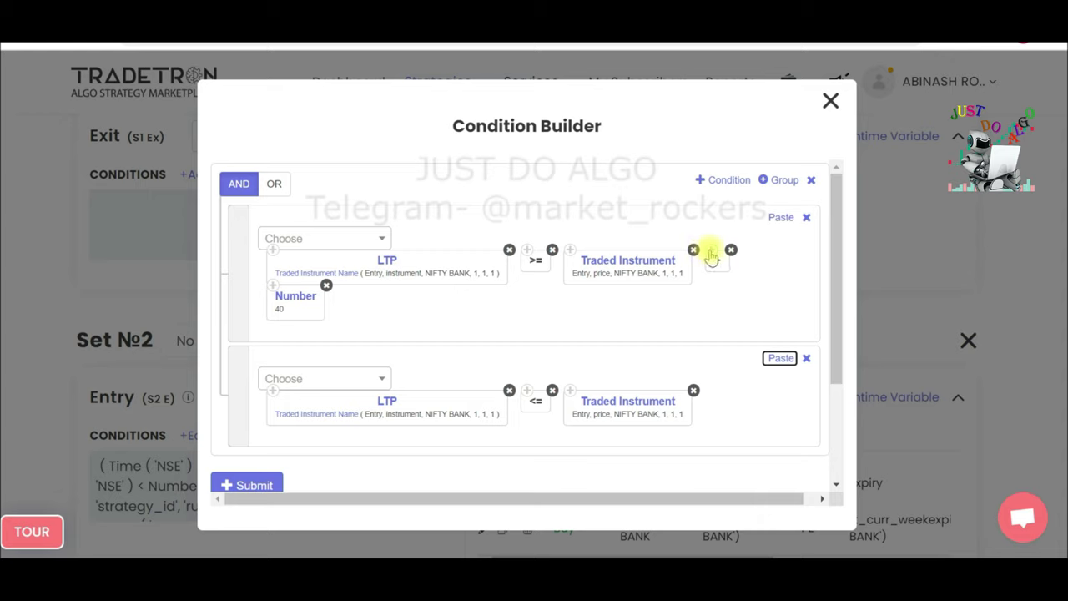
Append a - operator and a copy of the Number block to the second exit condition, setting the copied number to 38.
left_click(350, 375)
scroll(351, 358, "down", 5)
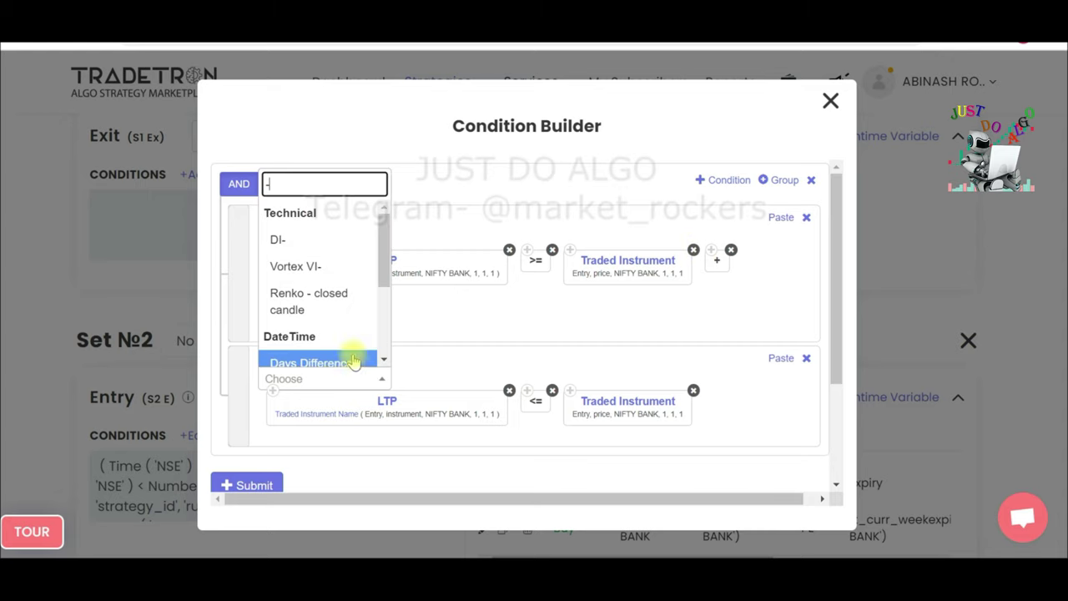
scroll(367, 317, "down", 4)
left_click(351, 357)
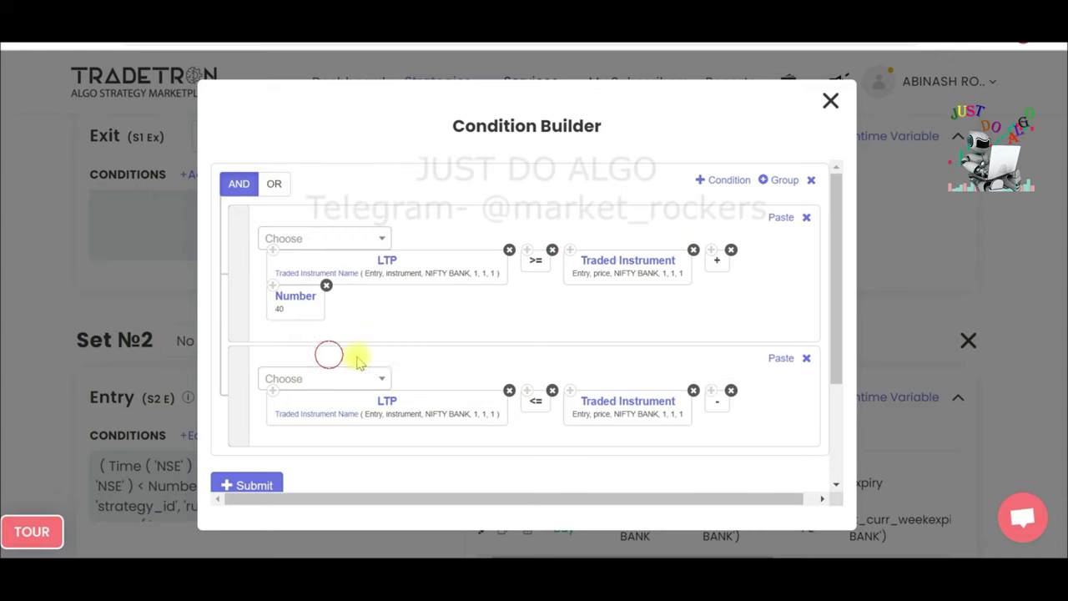
left_click(779, 358)
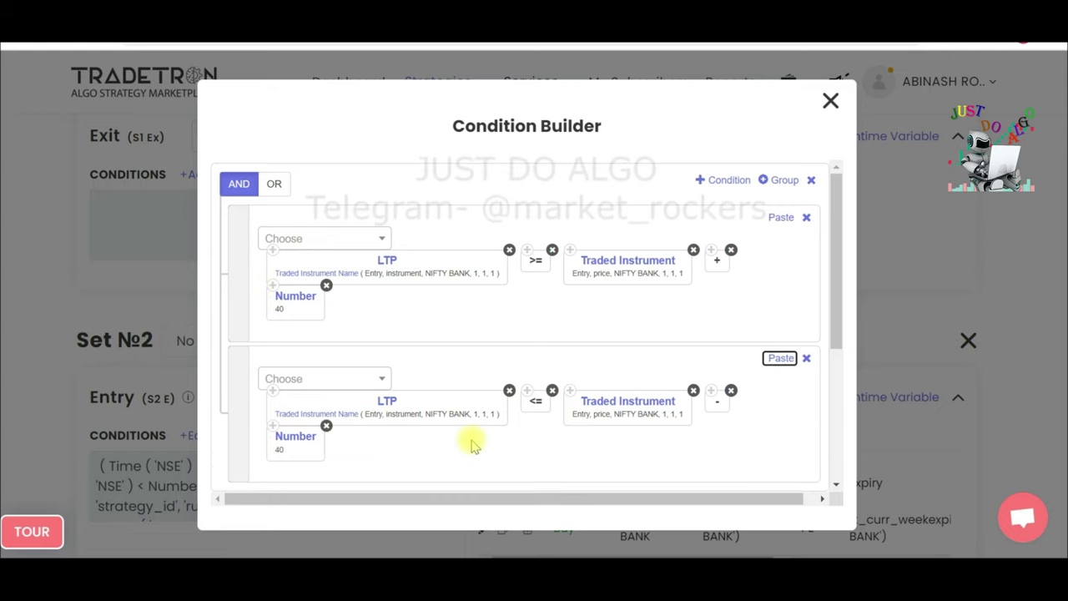
left_click(303, 442)
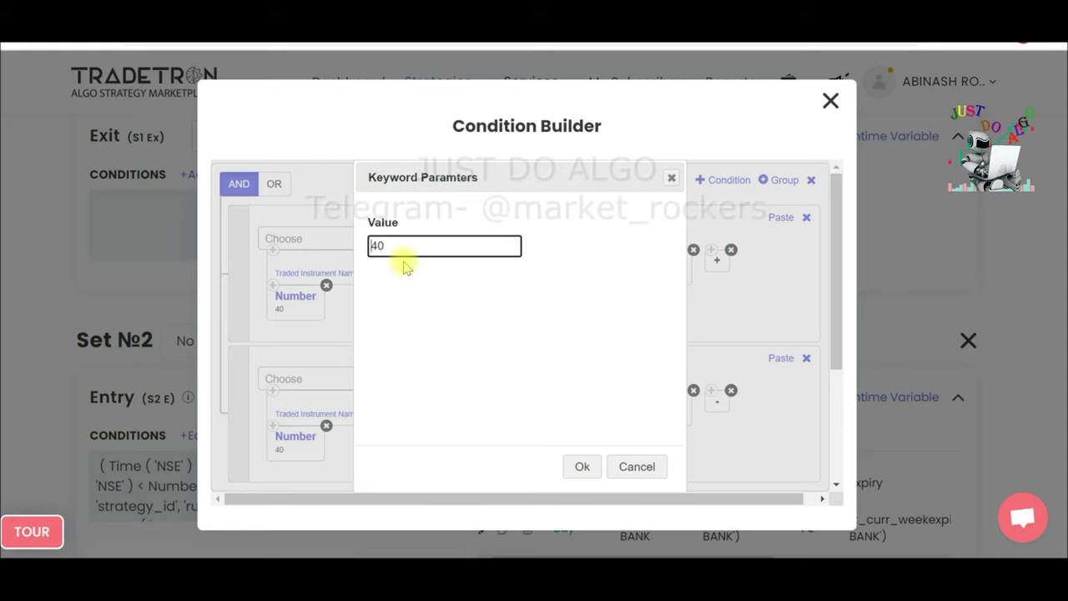
double_click(403, 248)
type("38")
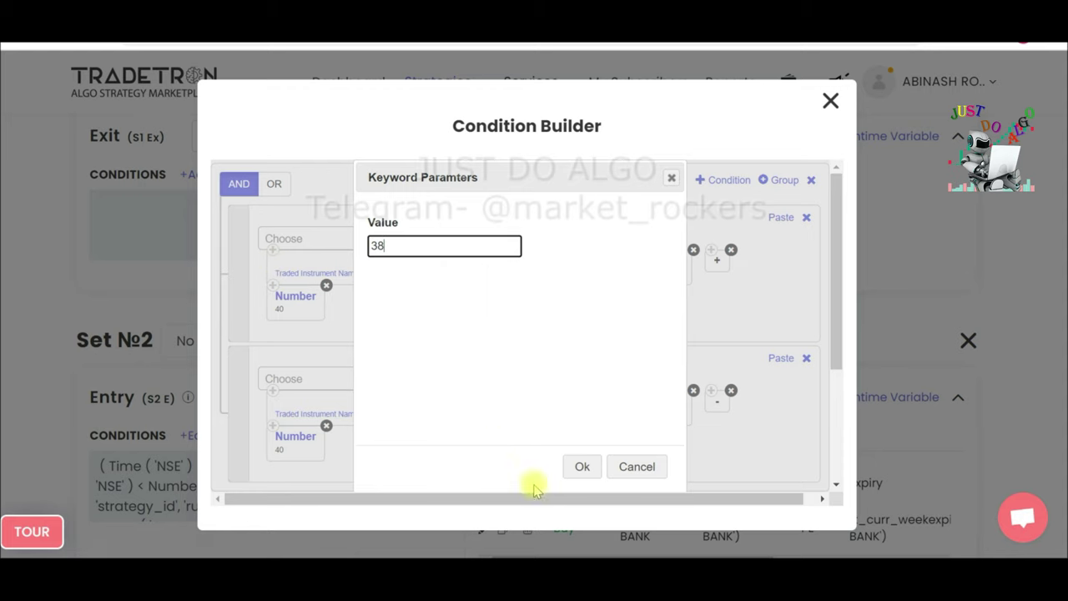
left_click(581, 467)
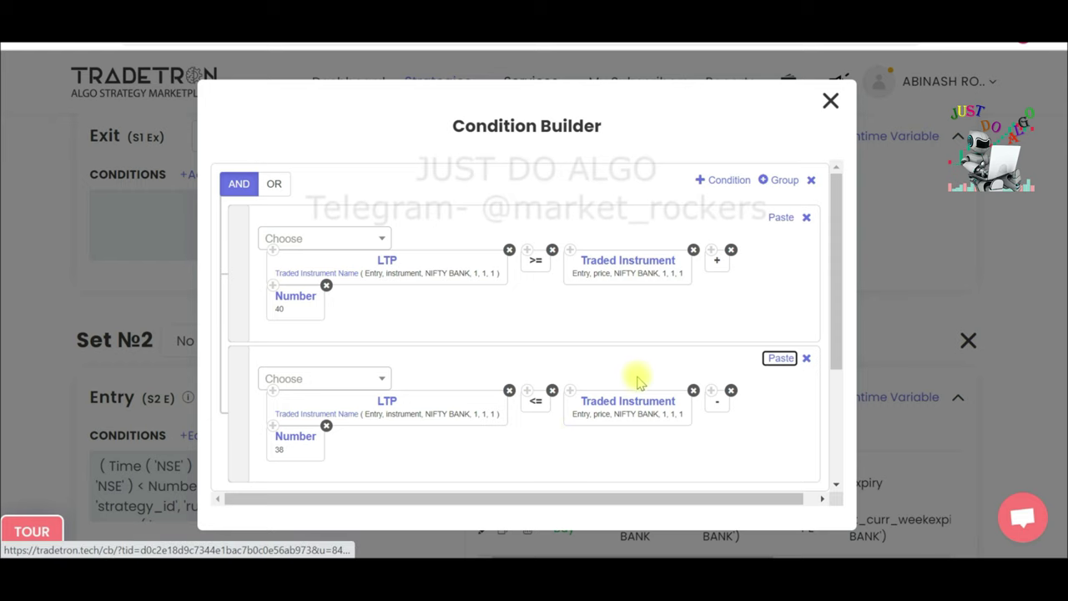
Switch the Set 1 exit condition group to OR, submit the conditions and close the Condition Builder.
scroll(627, 375, "down", 3)
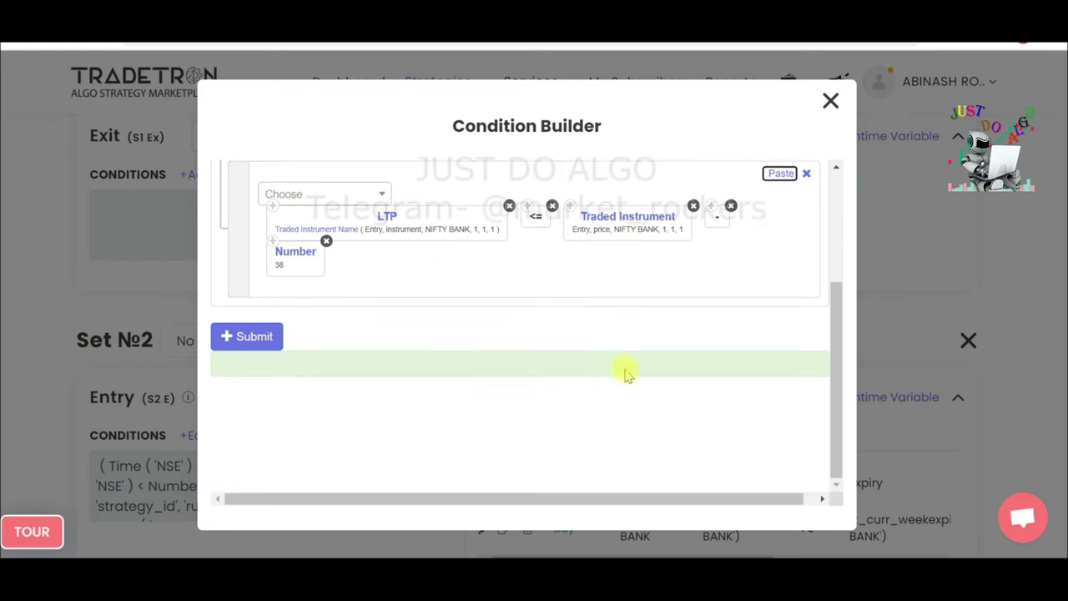
left_click(256, 334)
scroll(643, 392, "up", 3)
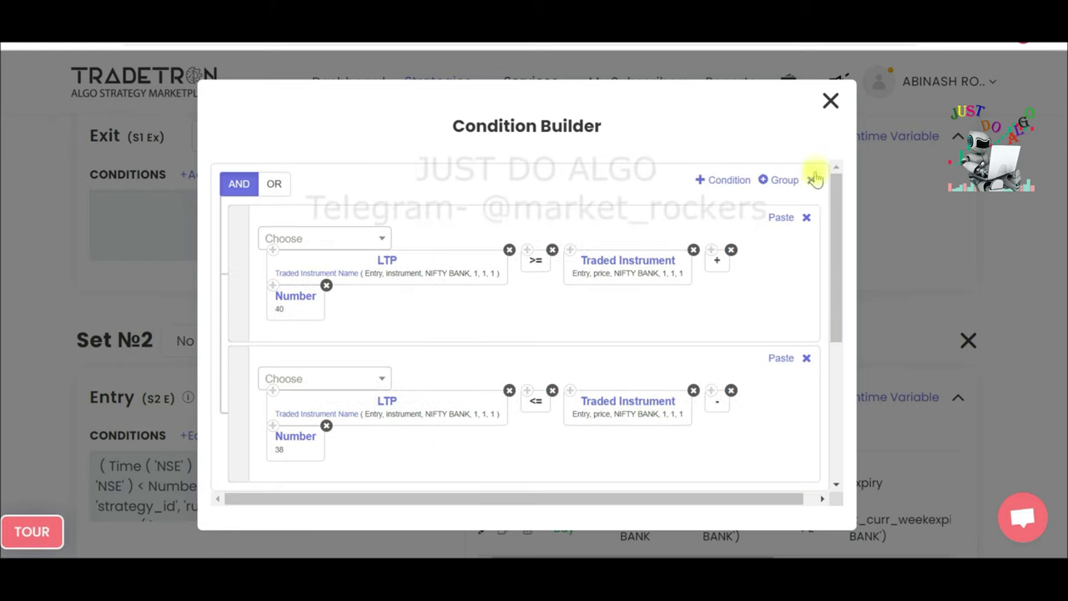
left_click(289, 185)
scroll(267, 293, "down", 3)
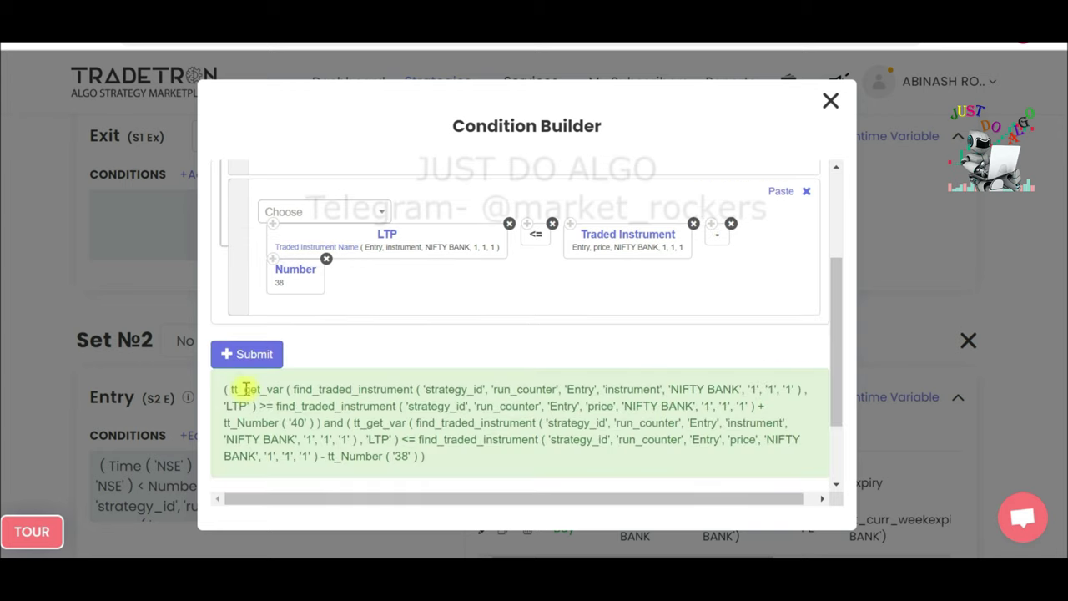
left_click(252, 355)
scroll(489, 306, "up", 5)
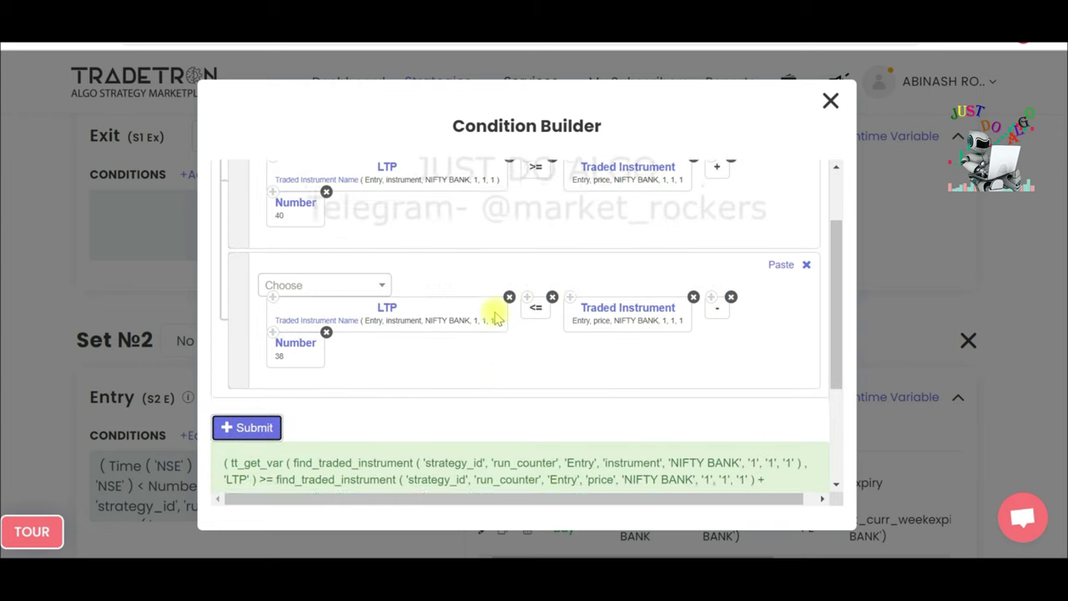
left_click(830, 100)
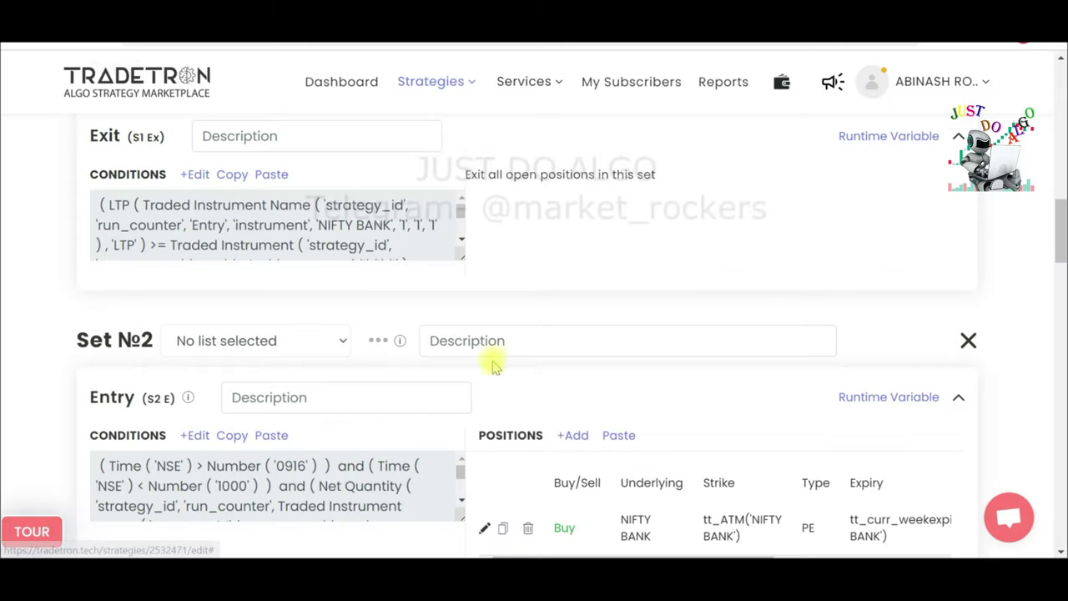
Copy the Set 1 exit conditions into the Set 2 exit conditions.
left_click(224, 179)
scroll(440, 326, "down", 8)
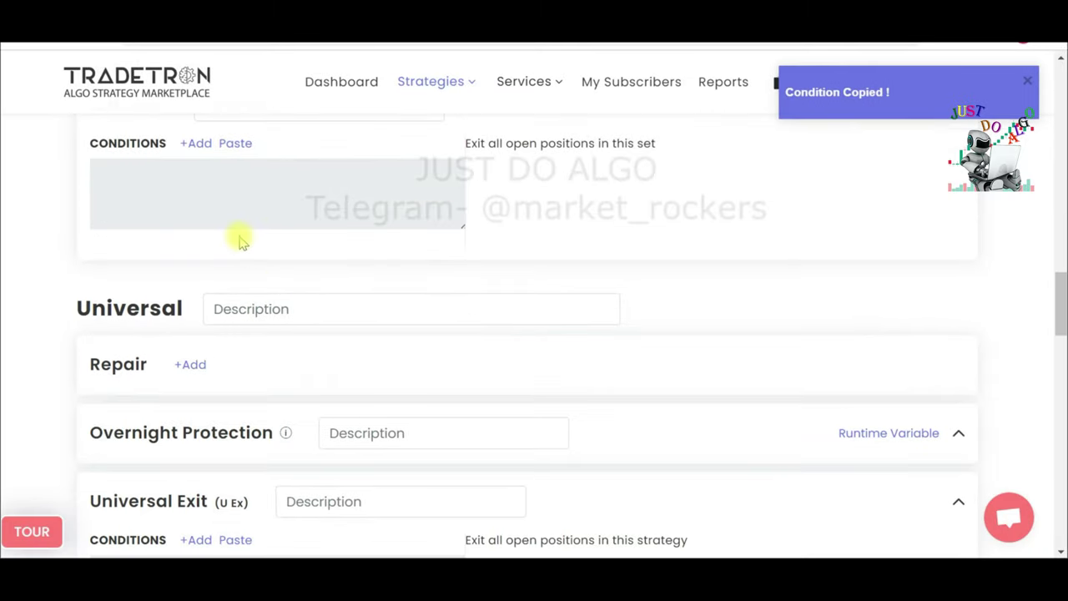
scroll(238, 192, "up", 1)
left_click(235, 226)
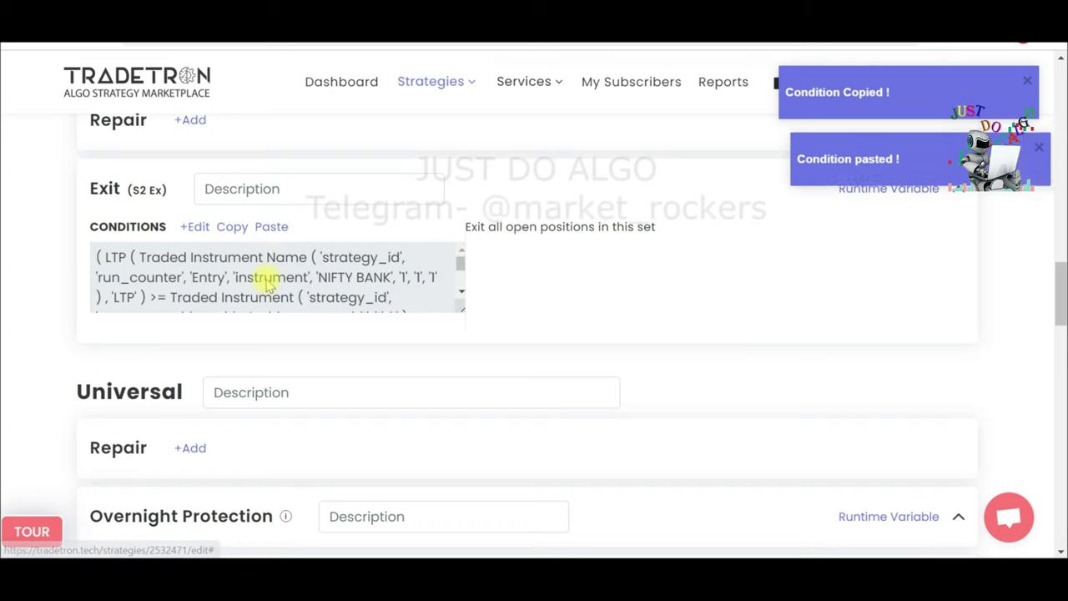
Edit the Set 2 exit conditions and set the Set Number of the first condition's LTP instrument to 2.
left_click(189, 227)
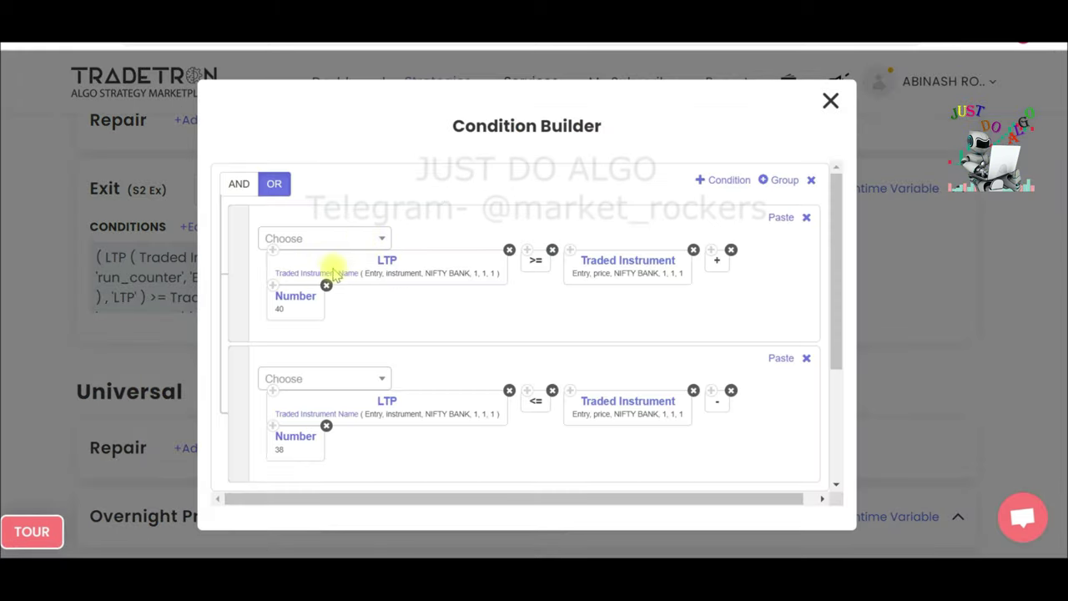
left_click(347, 273)
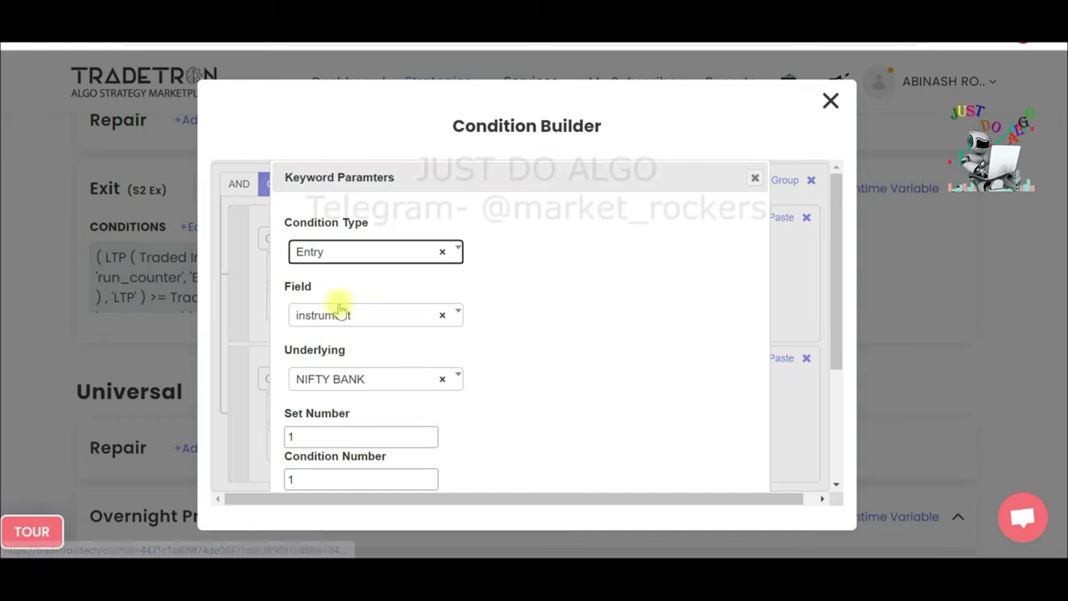
double_click(307, 427)
type("2")
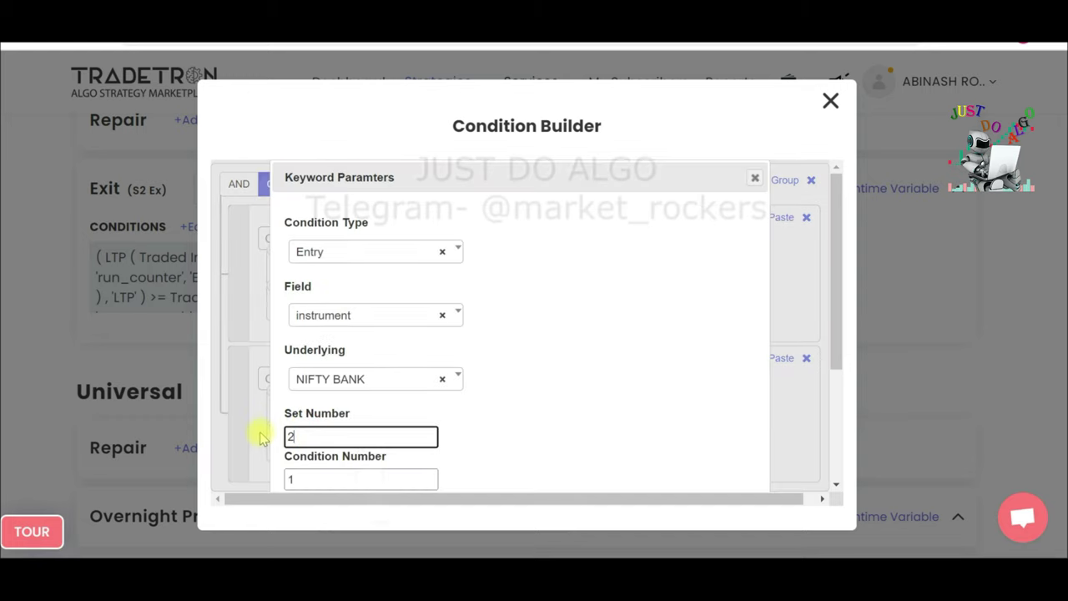
key("Tab")
key("Tab")
type("1")
left_click(665, 451)
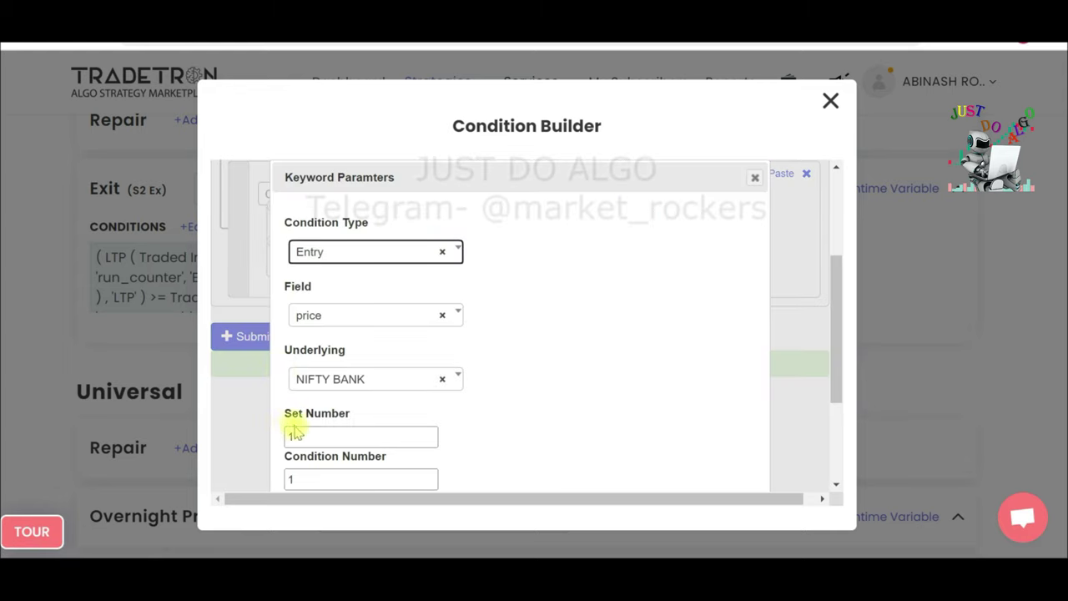
Set the Set Number of the second exit condition's Traded Instrument price block to 2.
double_click(294, 432)
type("2")
key("Tab")
key("Tab")
type("1")
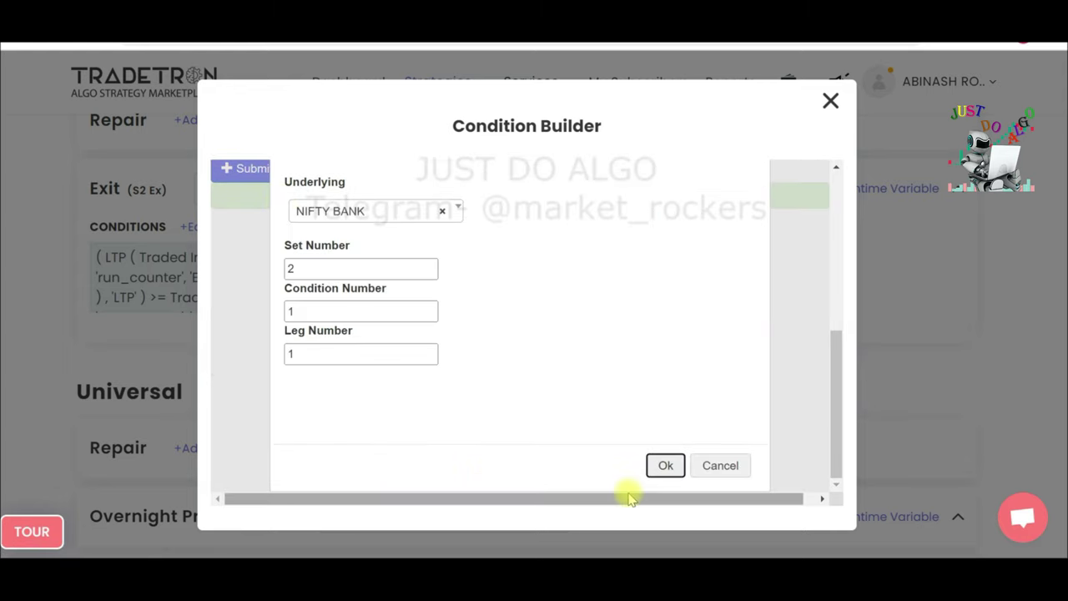
left_click(665, 464)
Set the Set Number of the first exit condition's Traded Instrument price block to 2.
scroll(443, 283, "up", 3)
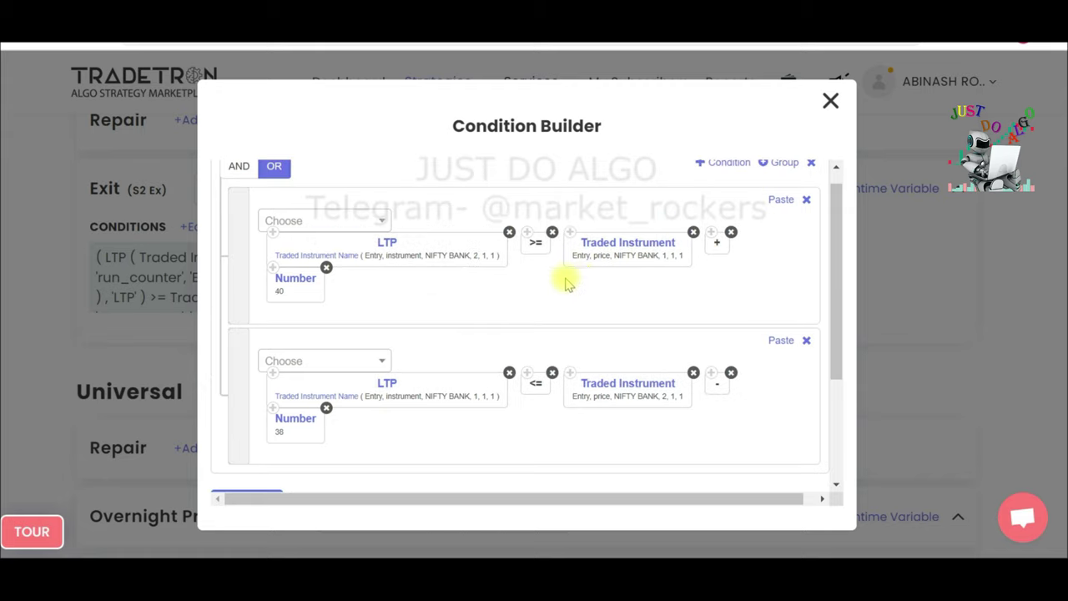
left_click(620, 245)
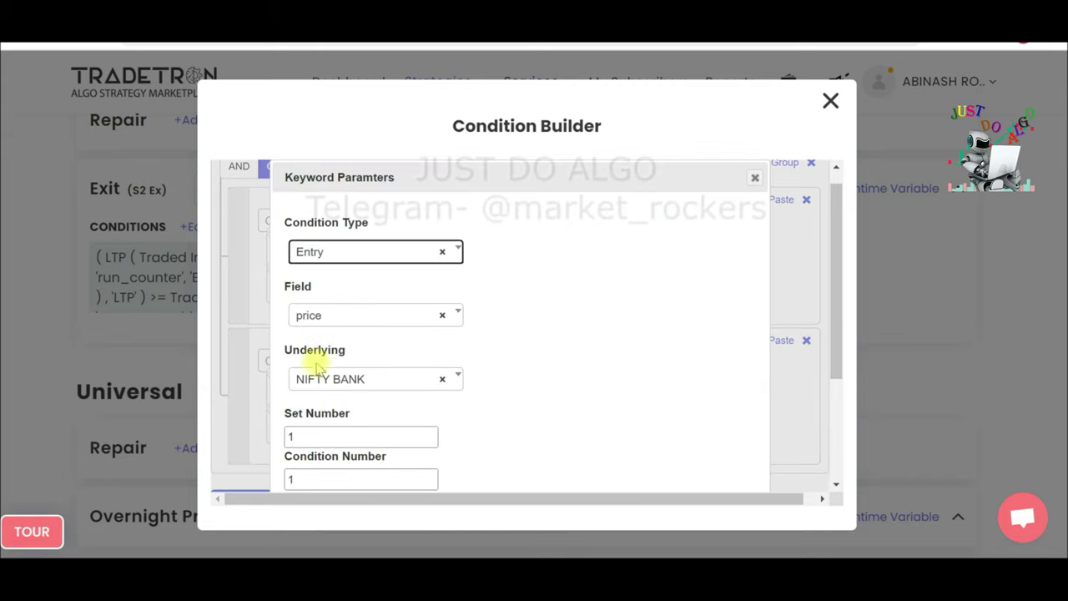
double_click(309, 434)
type("2")
key("Tab")
key("Tab")
type("1")
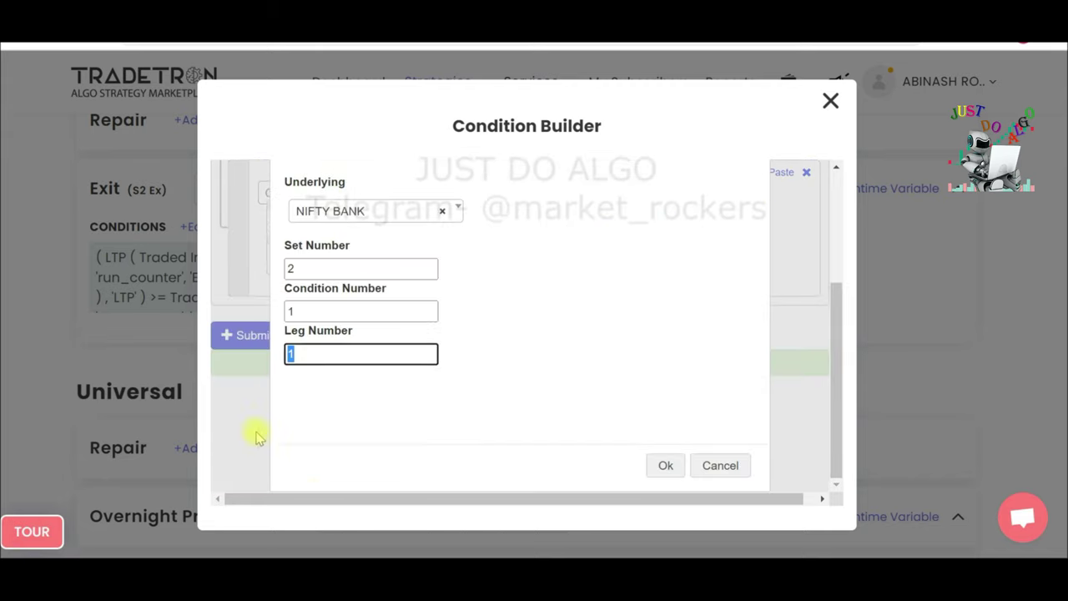
left_click(661, 470)
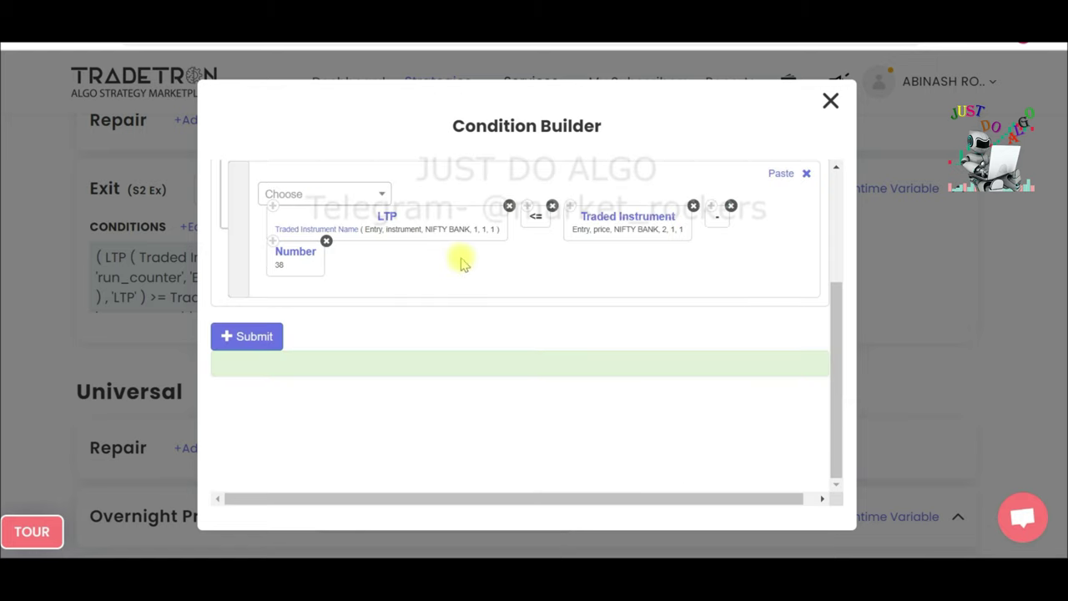
Set the Set Number of the second exit condition's LTP instrument to 2.
left_click(349, 236)
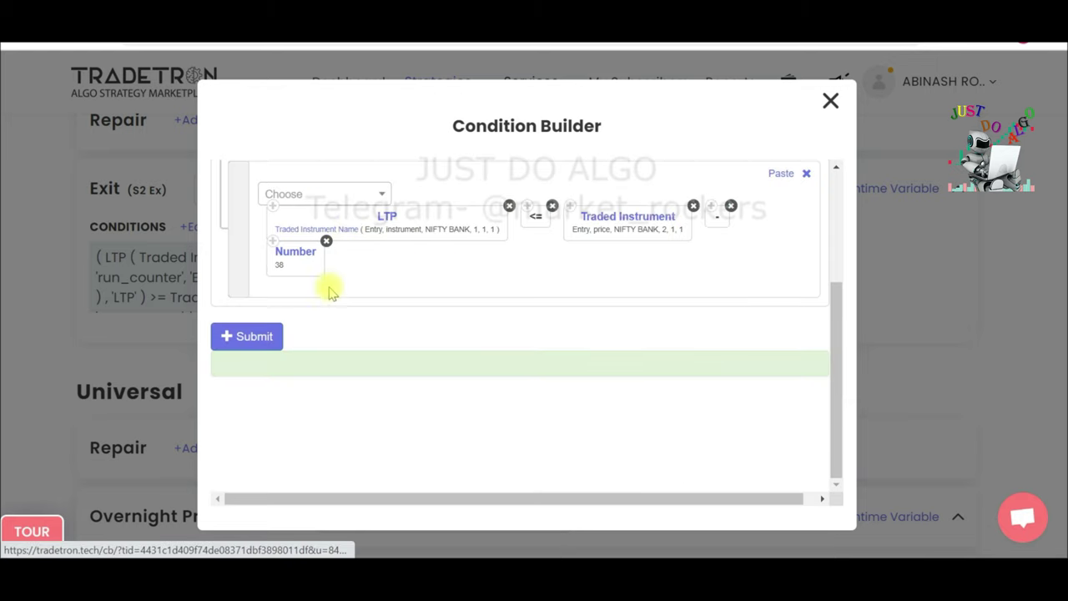
double_click(314, 436)
type("2")
key("Tab")
key("Tab")
key("Tab")
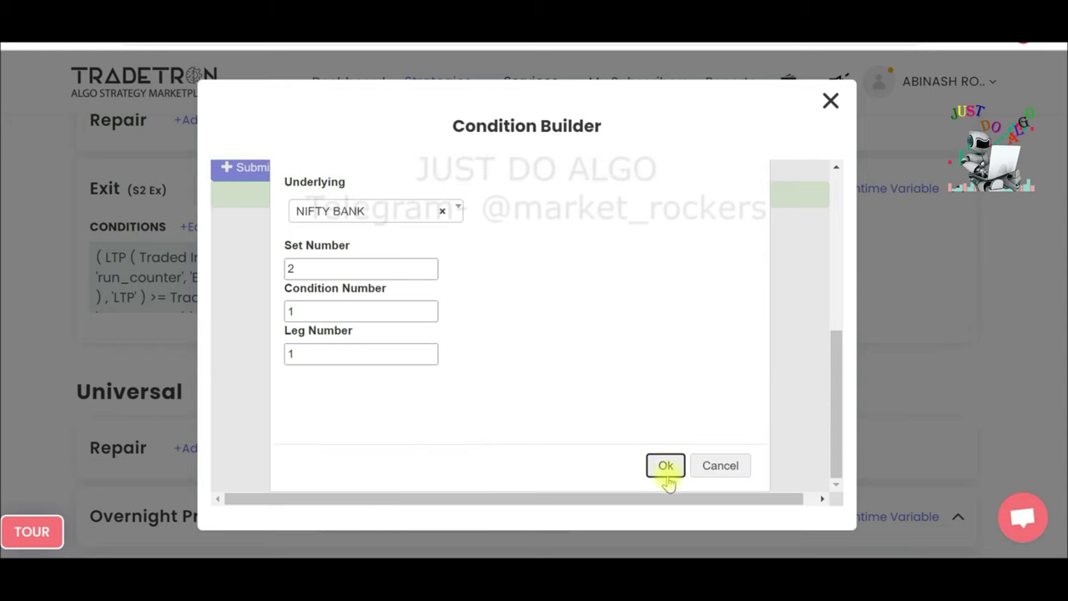
left_click(665, 468)
Submit the Set 2 exit conditions and close the Condition Builder.
left_click(250, 336)
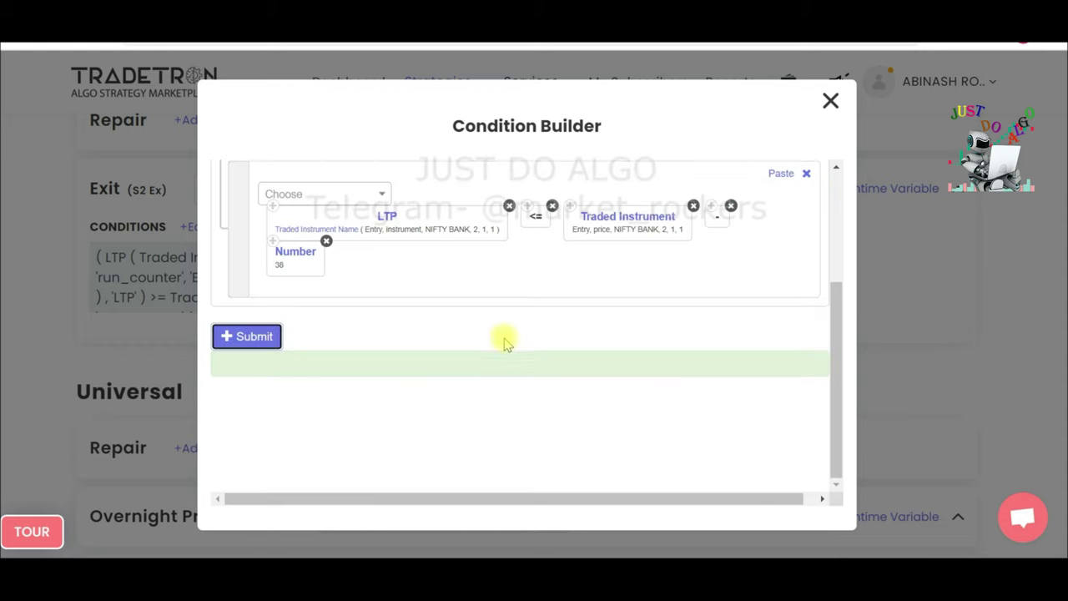
scroll(551, 338, "up", 5)
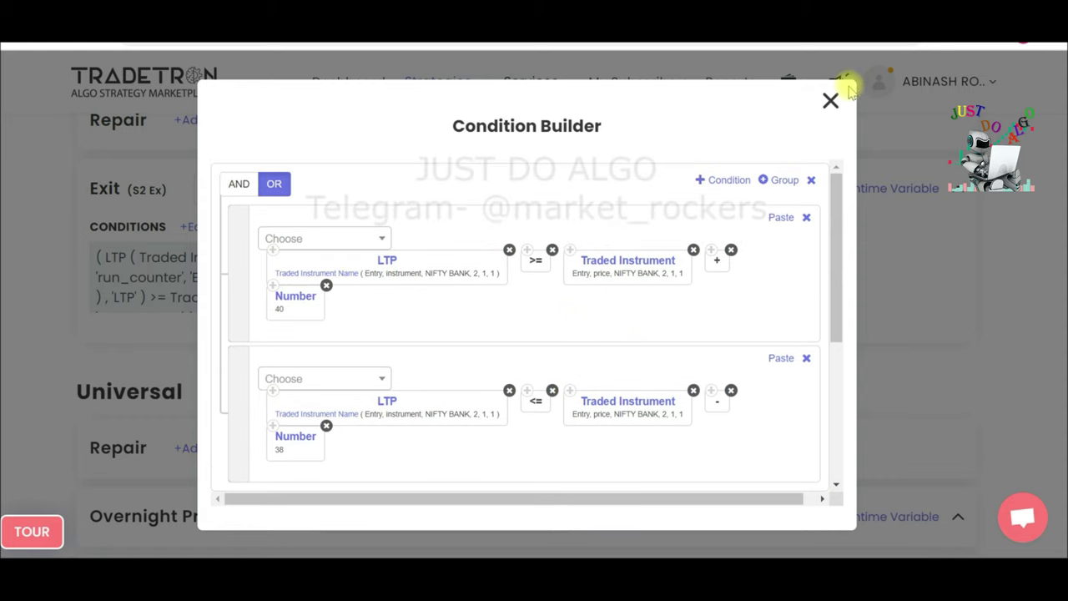
scroll(442, 305, "down", 3)
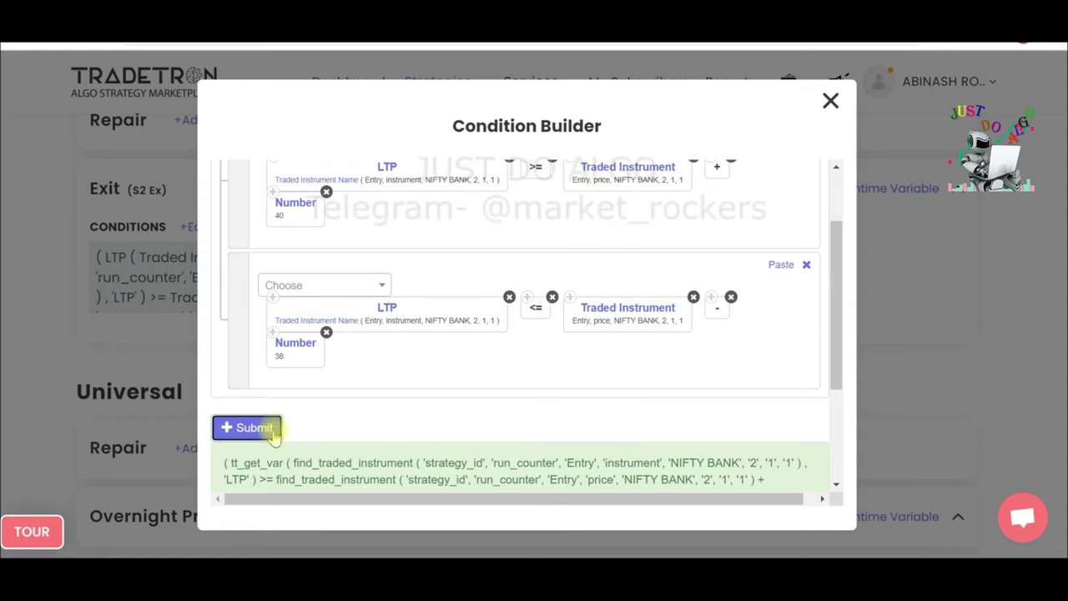
left_click(831, 102)
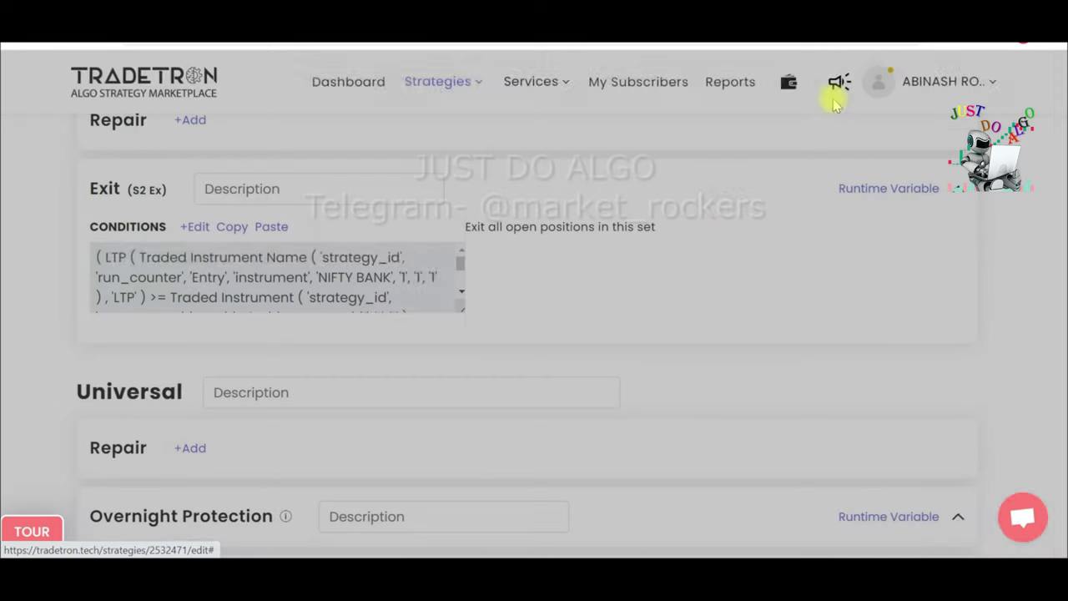
Start the Universal Exit conditions and add two more condition rows.
scroll(584, 334, "down", 3)
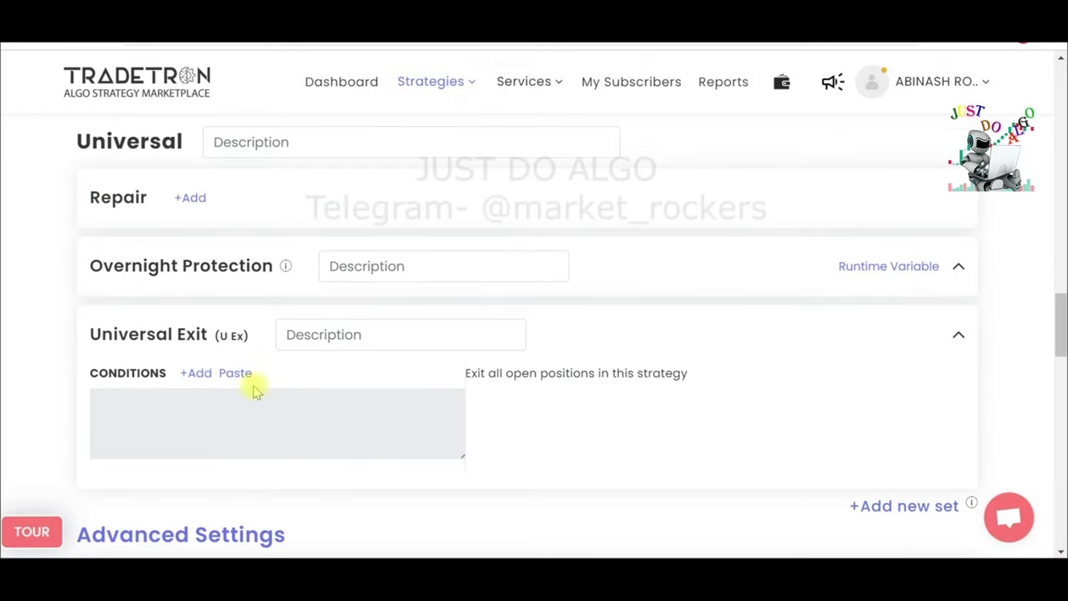
left_click(201, 373)
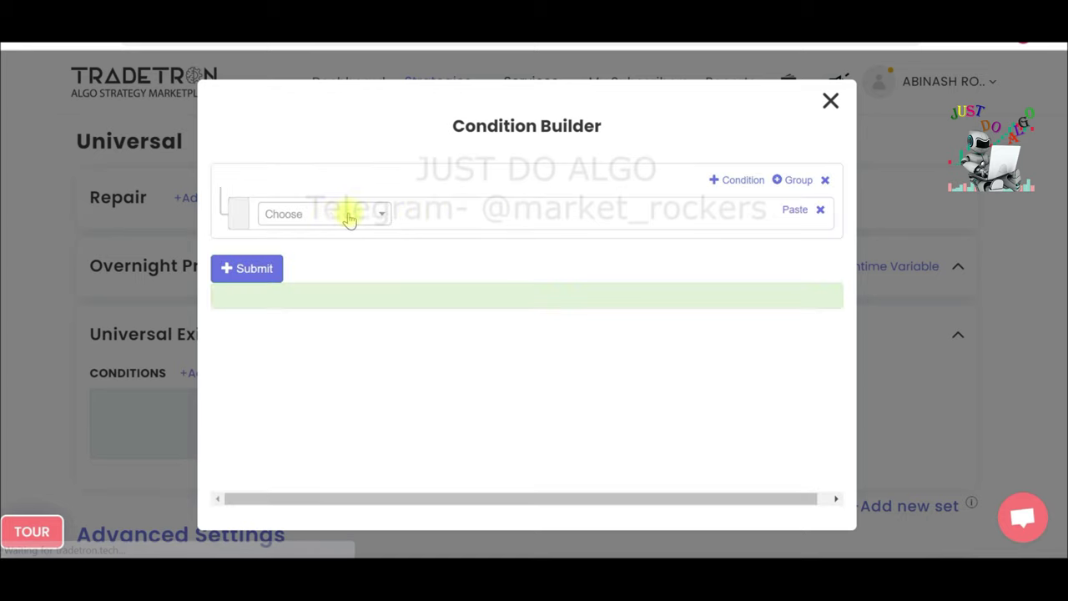
left_click(719, 184)
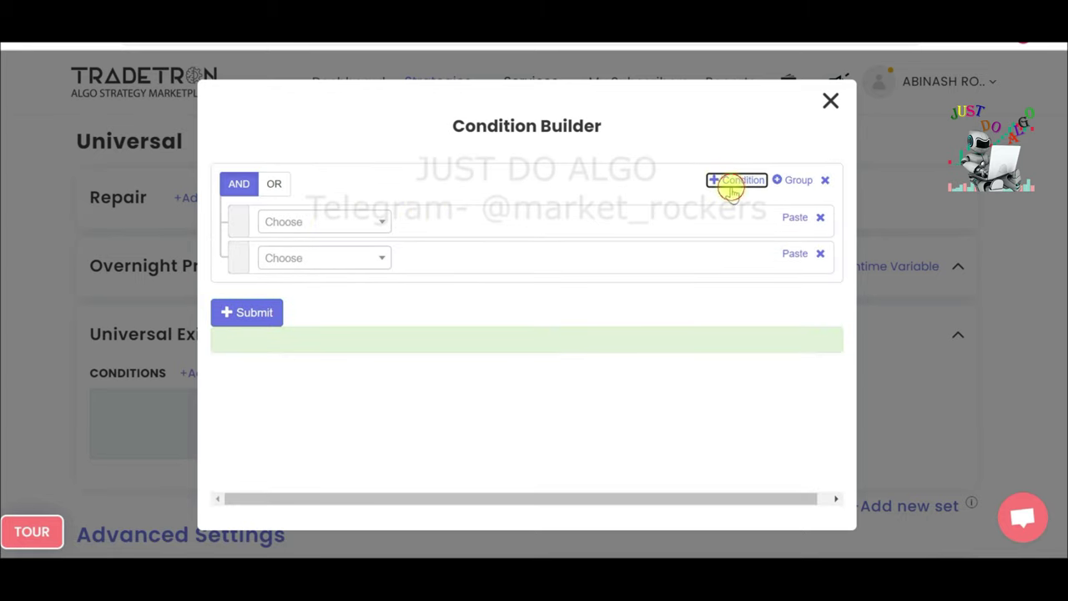
left_click(732, 185)
Begin the first Universal Exit condition with the PNL keyword and a >= operator.
left_click(330, 223)
type("PNL")
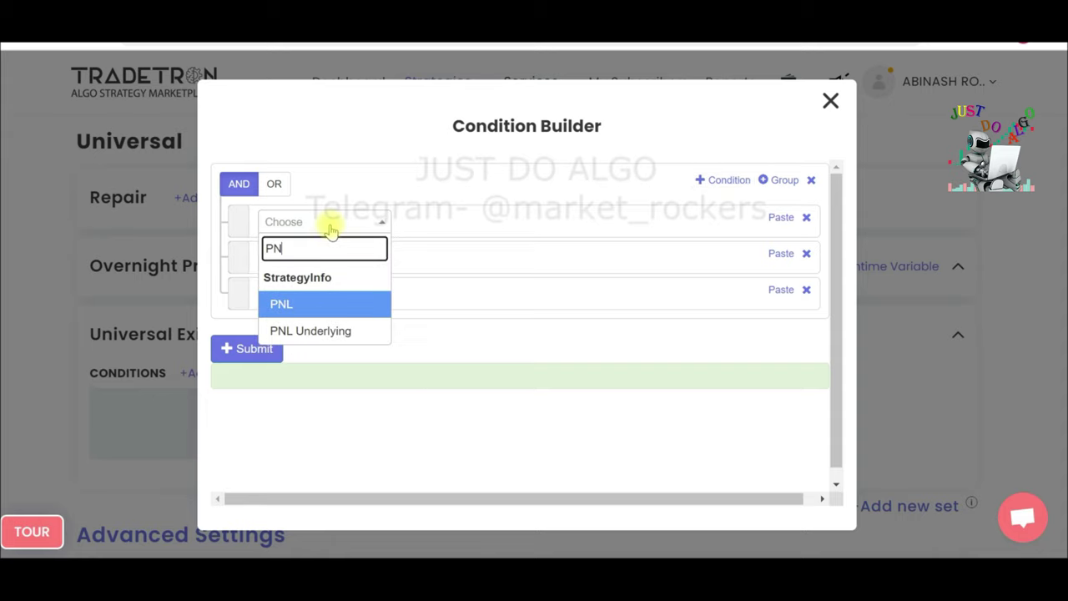
left_click(364, 302)
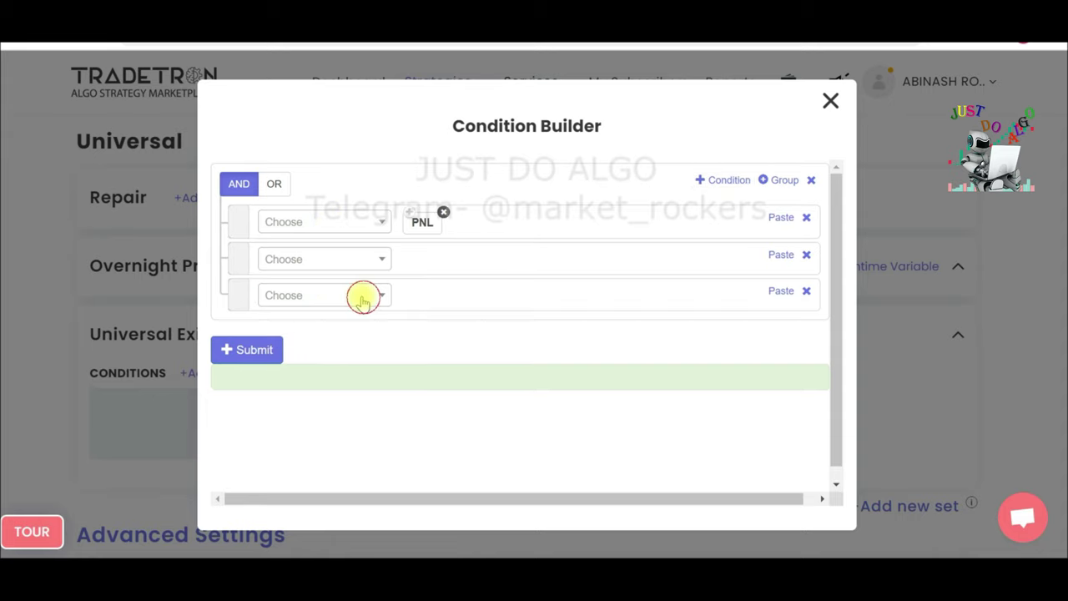
left_click(338, 223)
type(">")
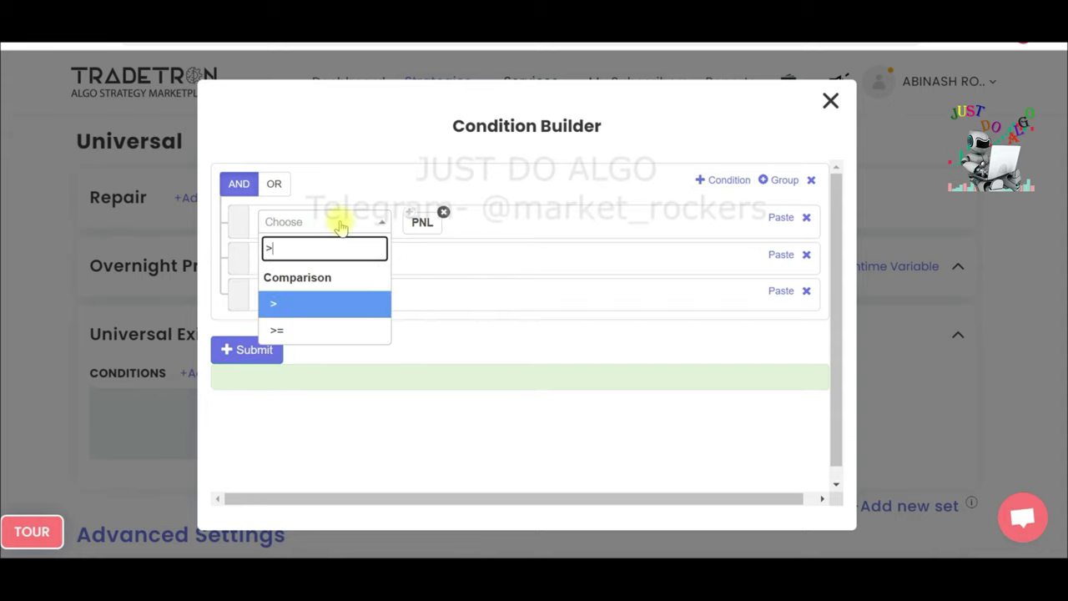
left_click(317, 330)
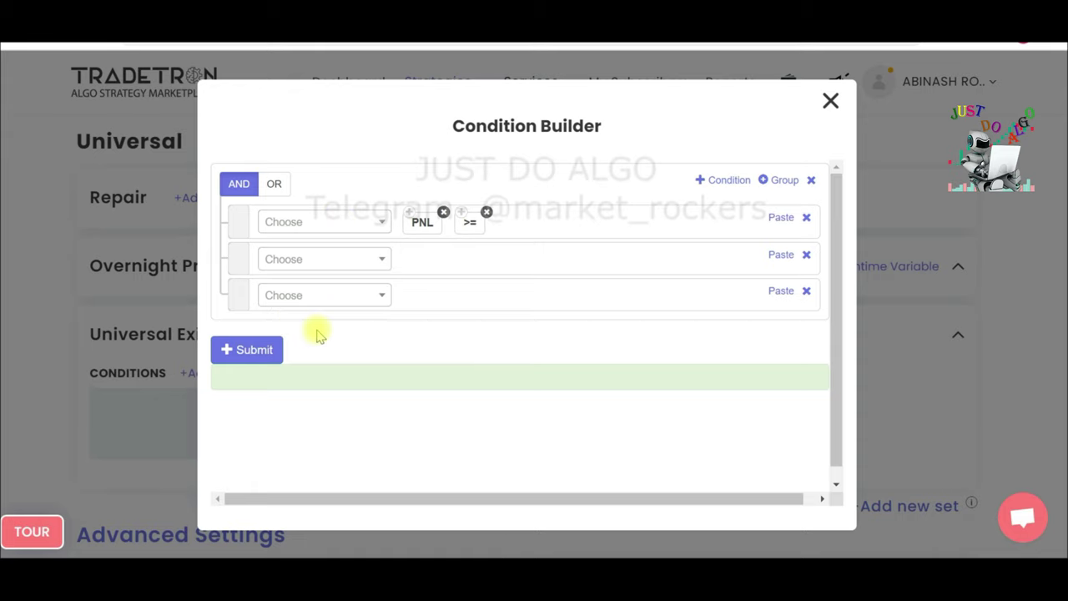
Append a Number block with value 2000 to the first Universal Exit condition.
left_click(338, 221)
type("NU")
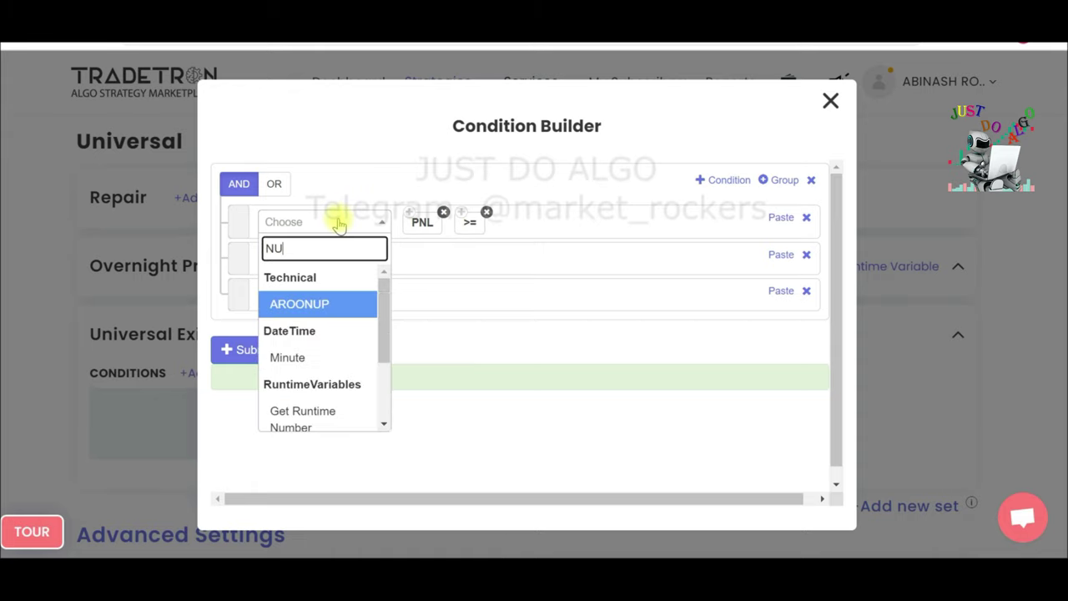
type("M B")
key("BackSpace")
key("BackSpace")
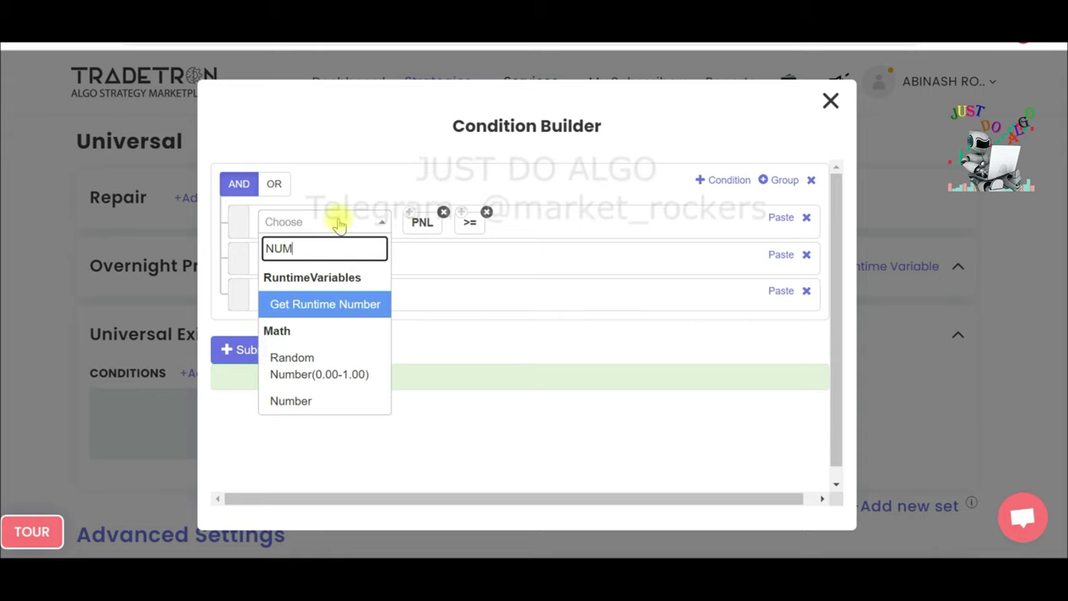
left_click(326, 402)
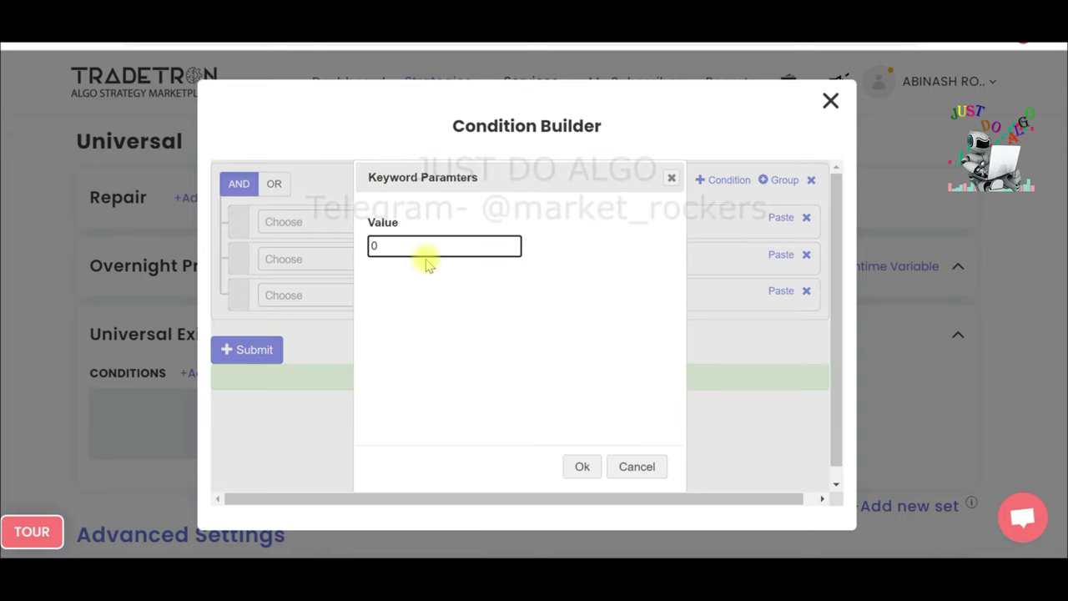
type("2000")
left_click(582, 466)
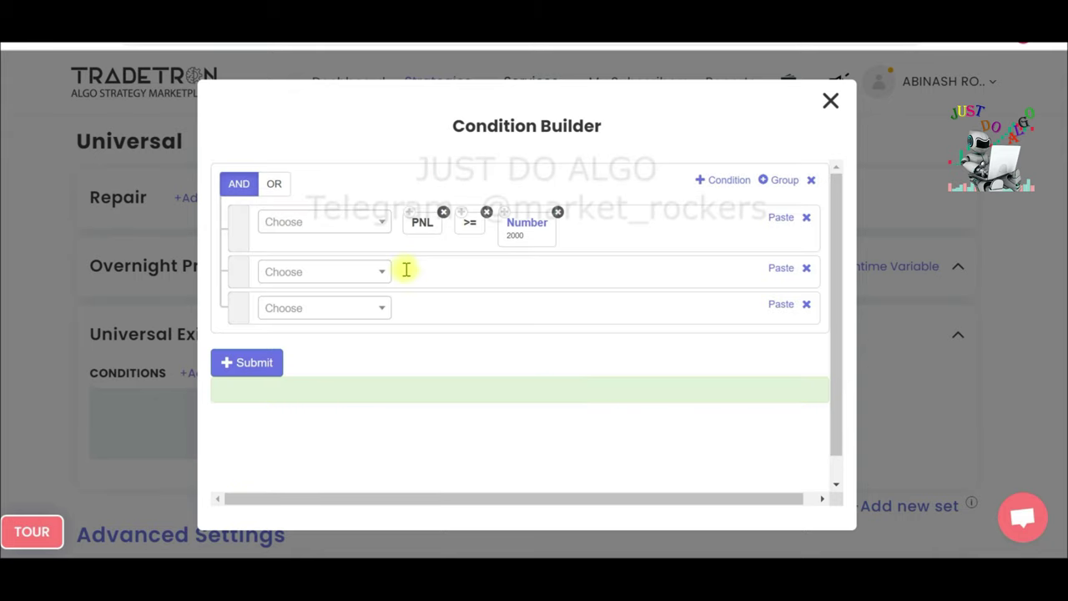
Begin the second Universal Exit condition with a copy of the PNL block and a <= operator.
left_click(409, 212)
left_click(780, 268)
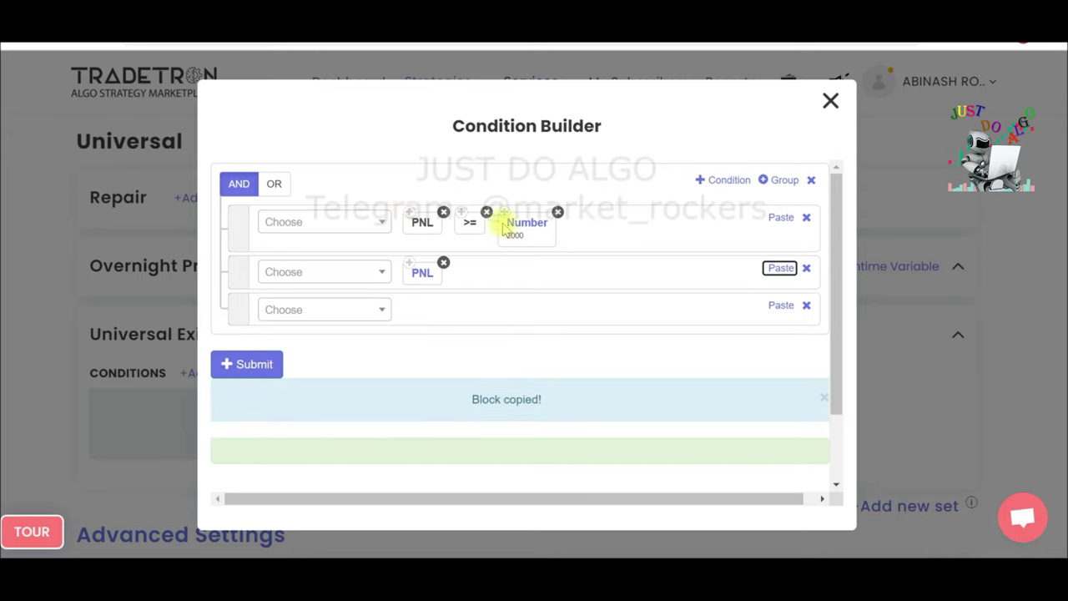
left_click(349, 268)
type("<")
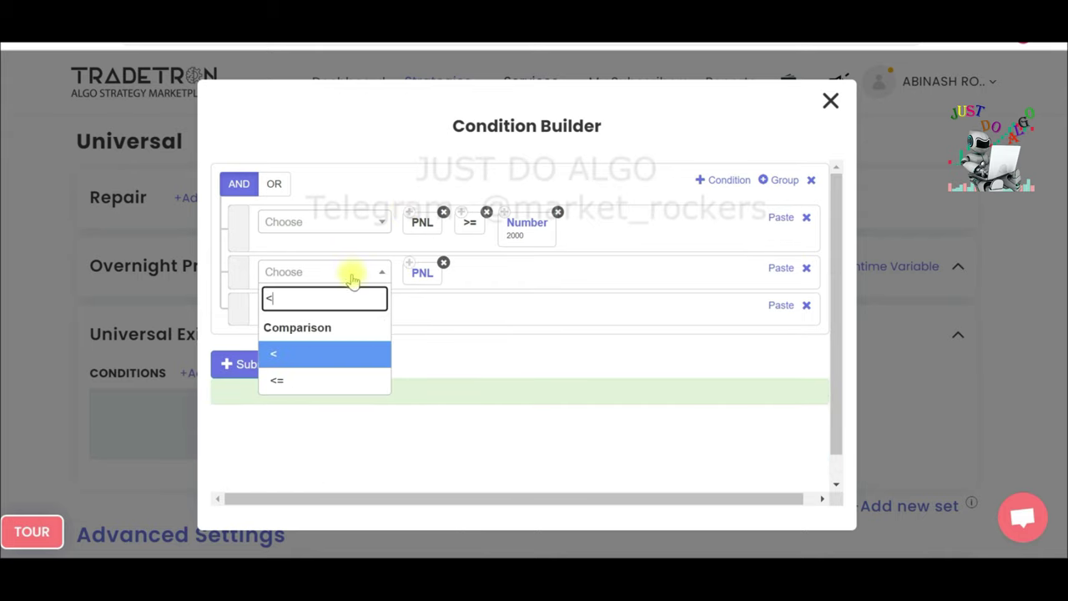
left_click(300, 380)
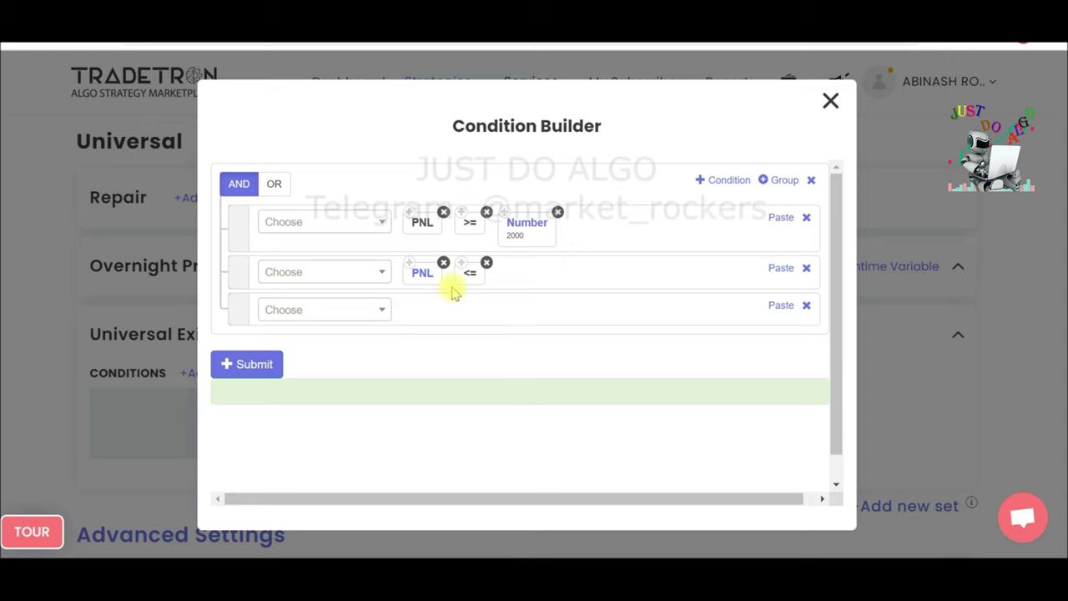
Append a copy of the Number block to the second Universal Exit condition and set its value to 1700.
left_click(503, 215)
left_click(780, 268)
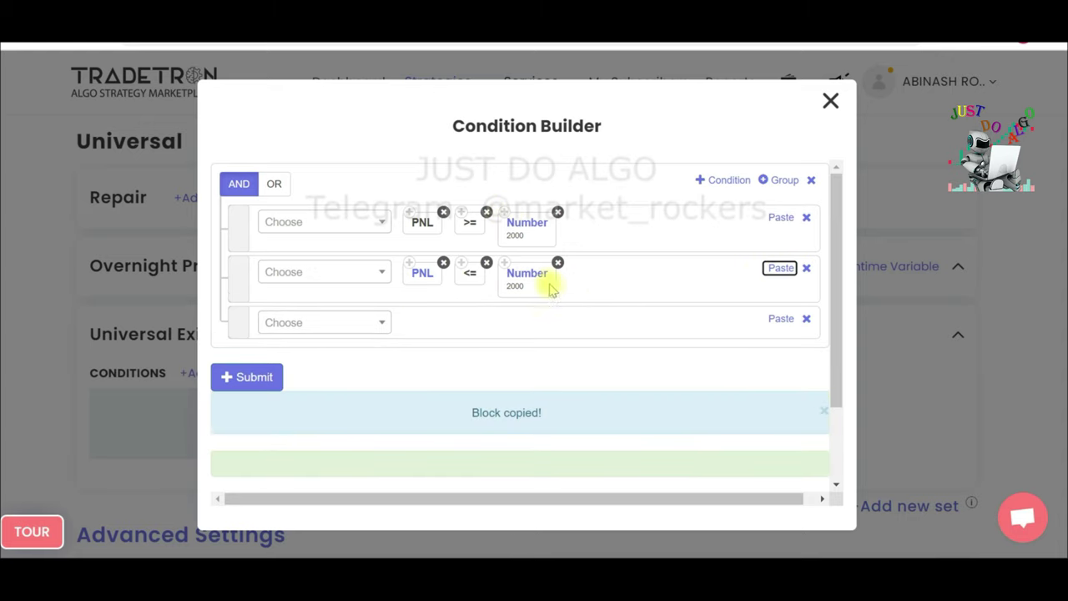
left_click(534, 279)
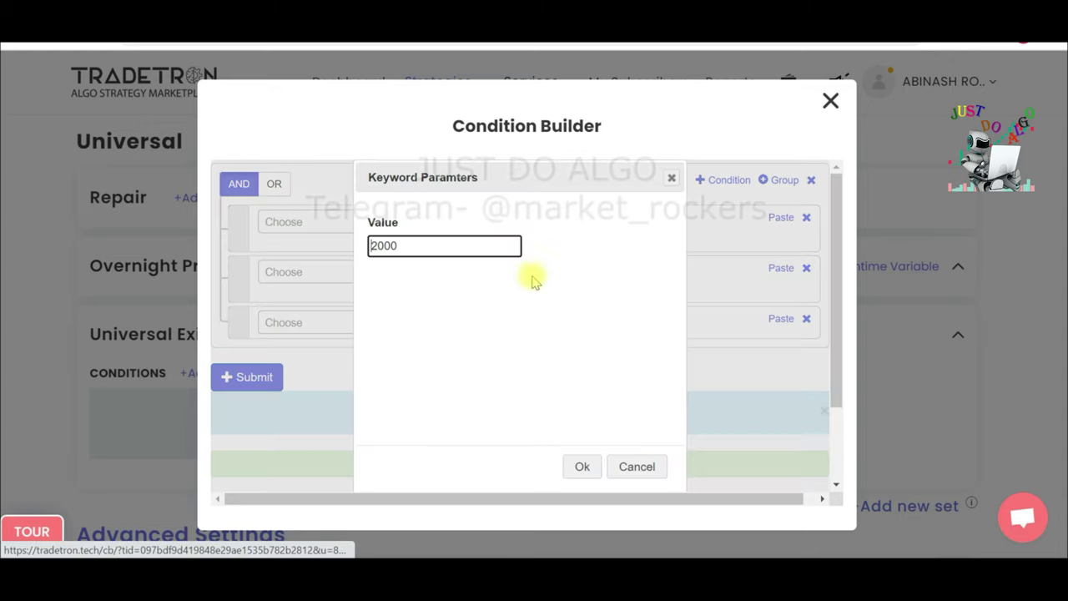
left_click(385, 244)
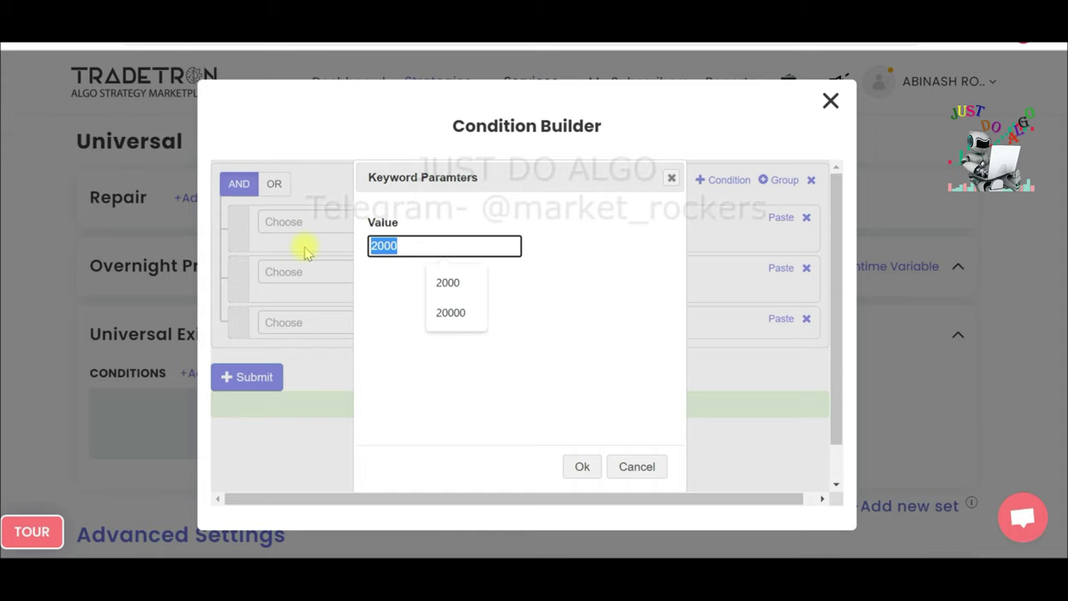
type("17")
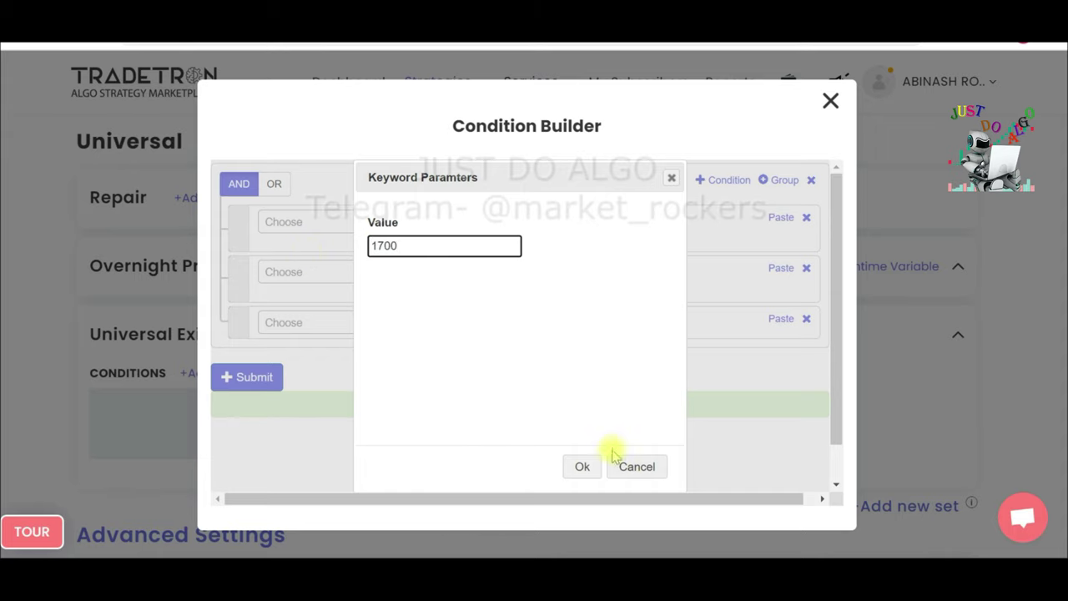
left_click(582, 467)
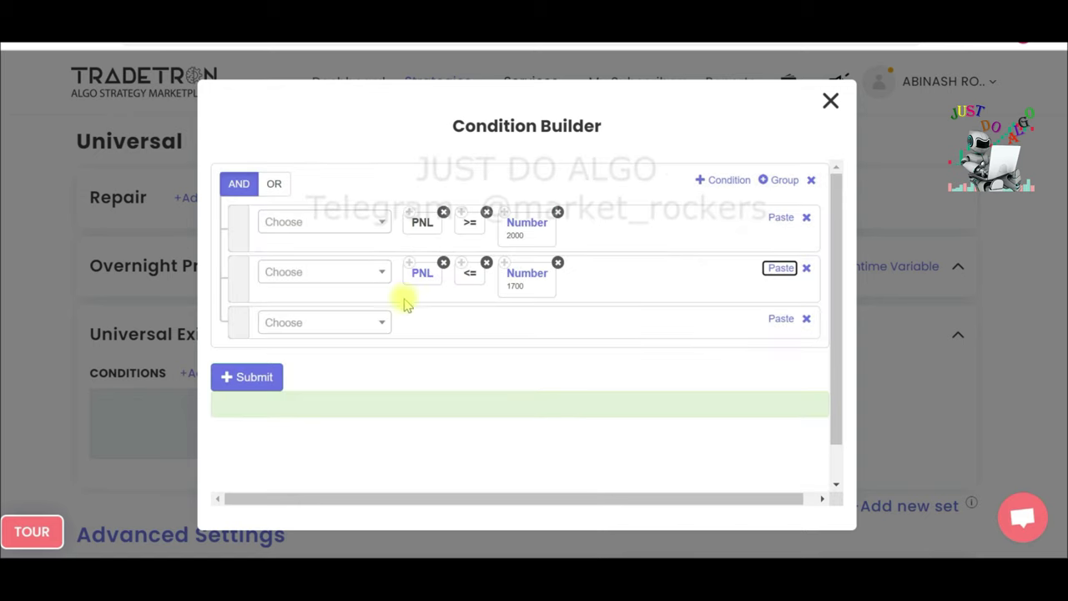
Begin the third Universal Exit condition with the Time keyword for exchange NSE and a == operator.
left_click(344, 323)
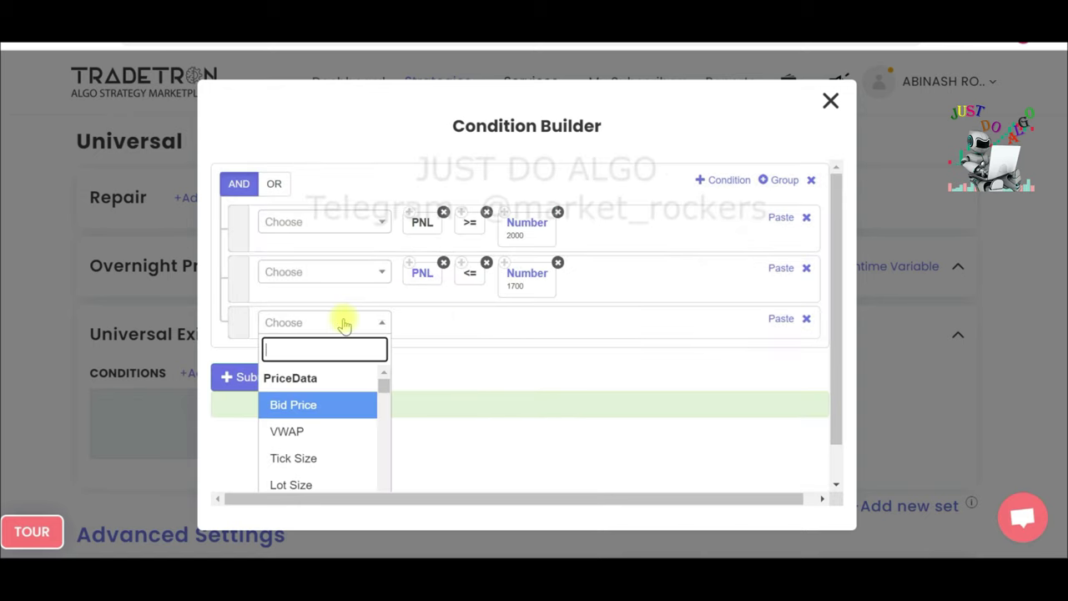
type("TIME")
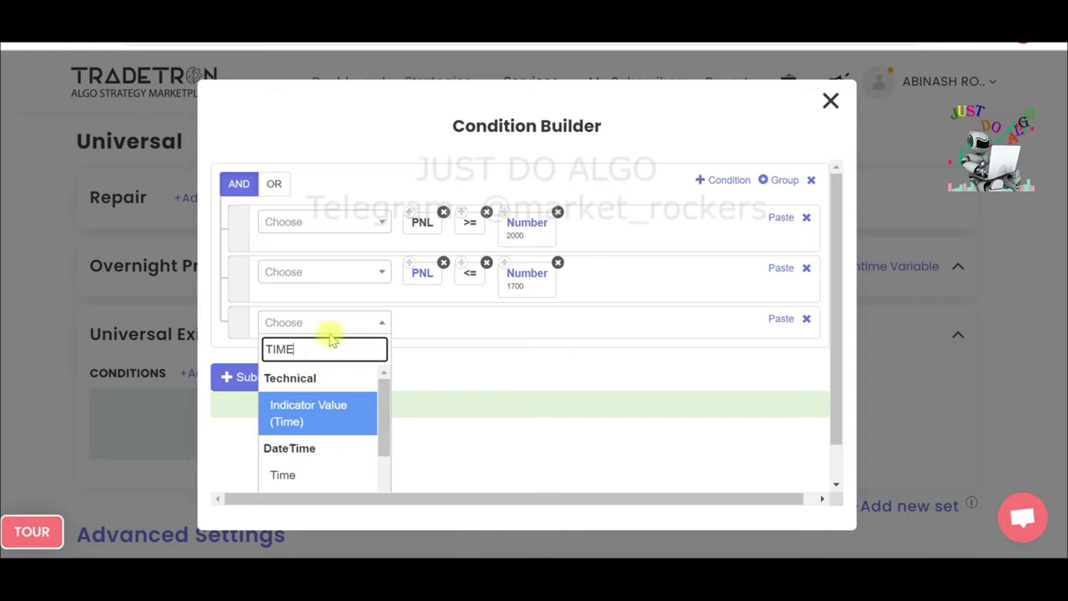
left_click(288, 474)
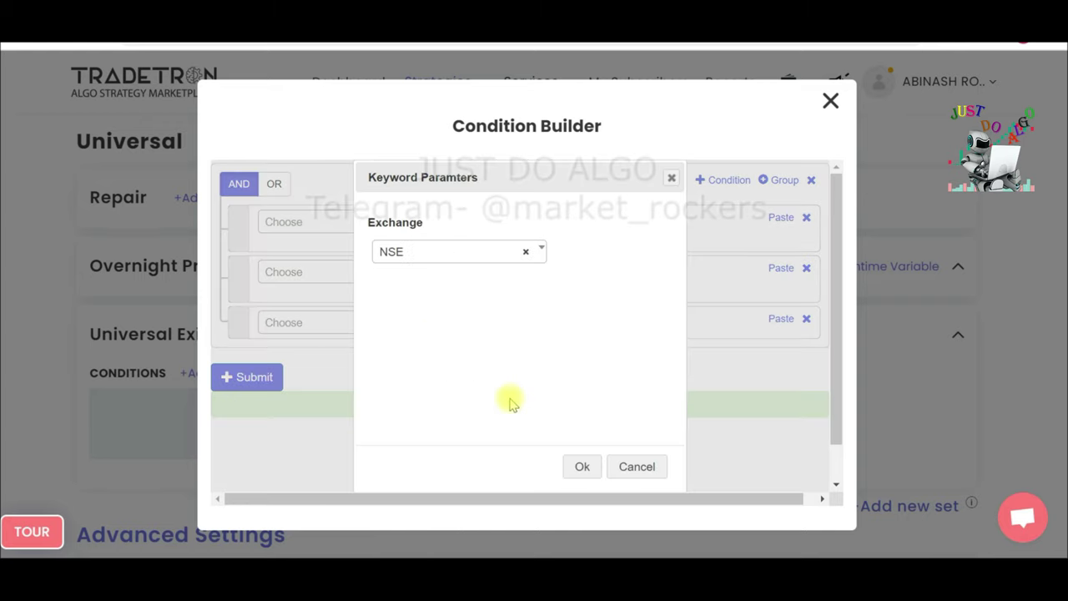
left_click(578, 468)
left_click(337, 323)
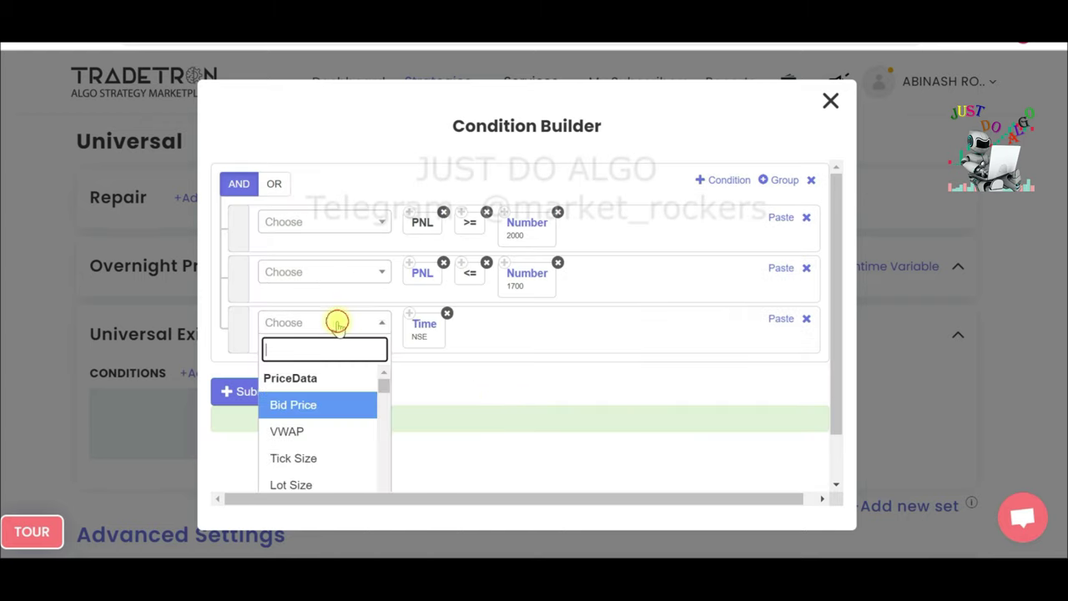
type("=")
left_click(305, 455)
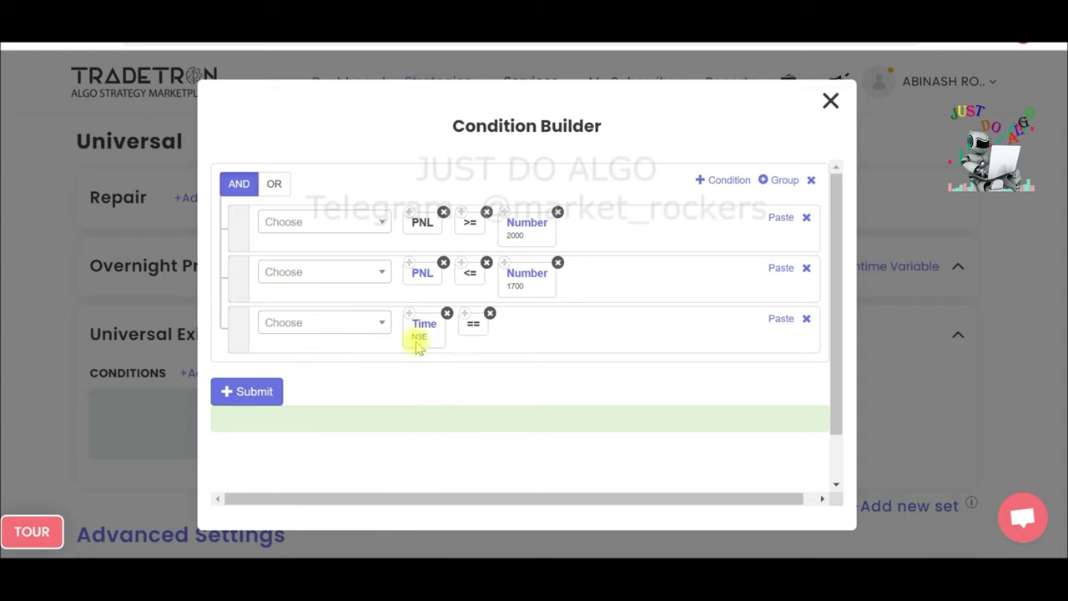
Append a copy of the Number block to the third Universal Exit condition and set its value to 1515.
left_click(505, 265)
left_click(778, 318)
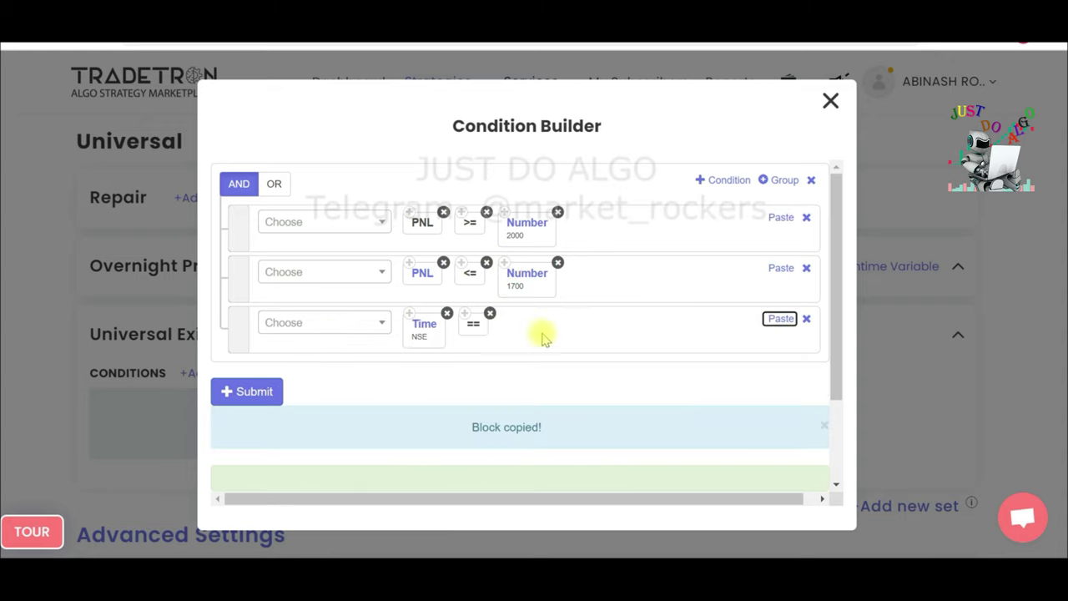
left_click(776, 321)
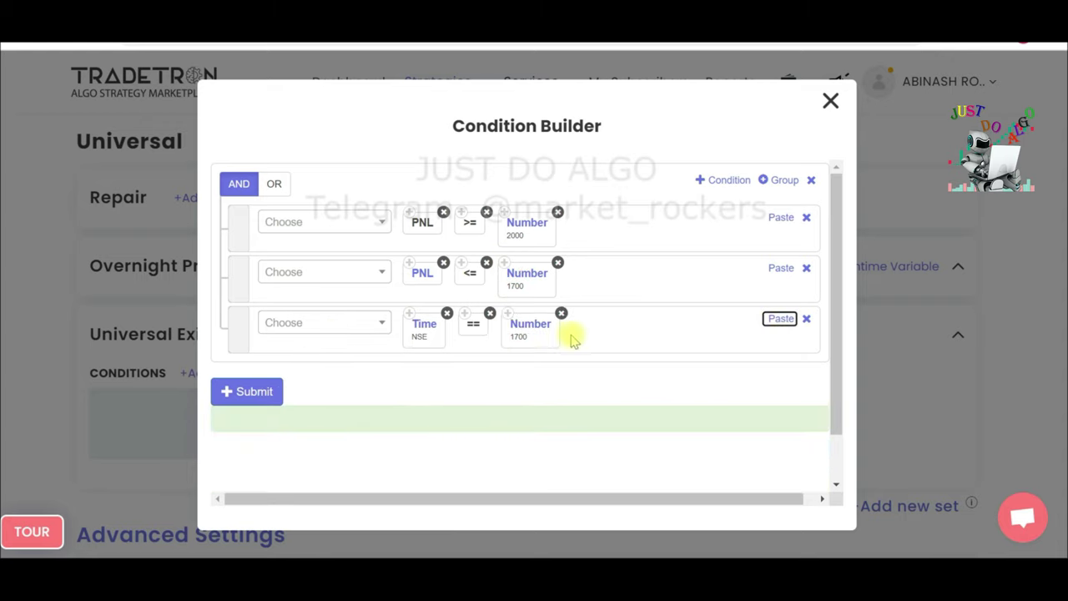
left_click(517, 324)
double_click(392, 246)
type("1515")
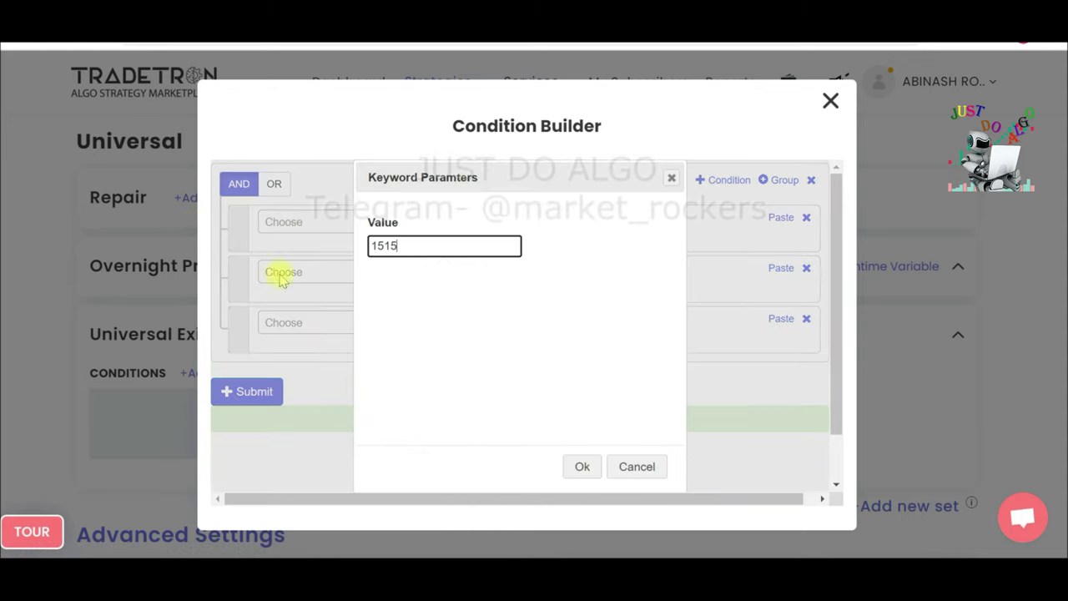
left_click(581, 467)
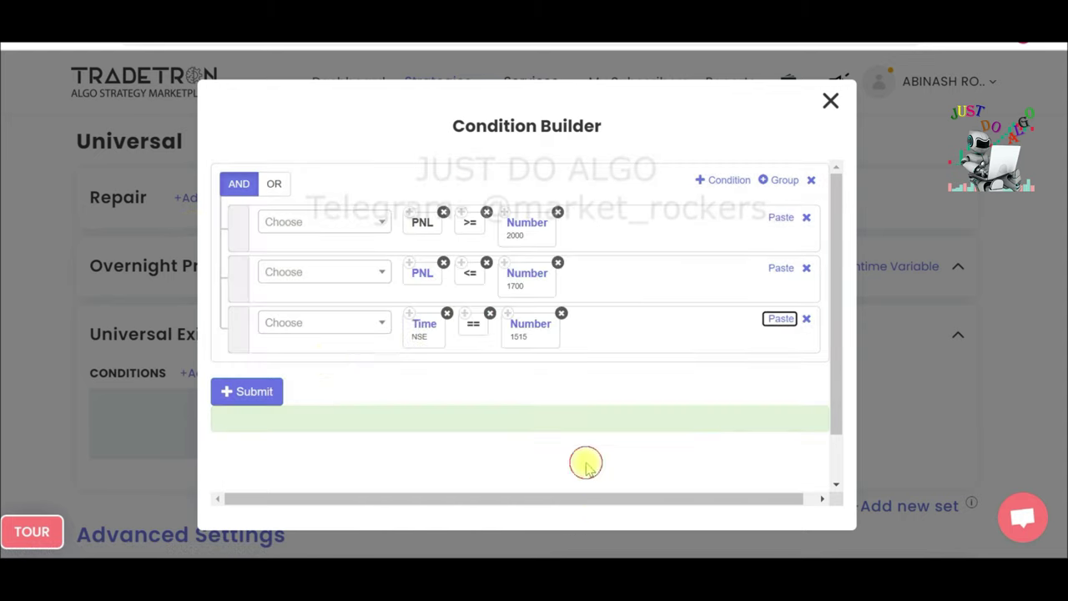
Combine the three Universal Exit conditions with OR, submit them and close the Condition Builder.
left_click(275, 184)
left_click(264, 395)
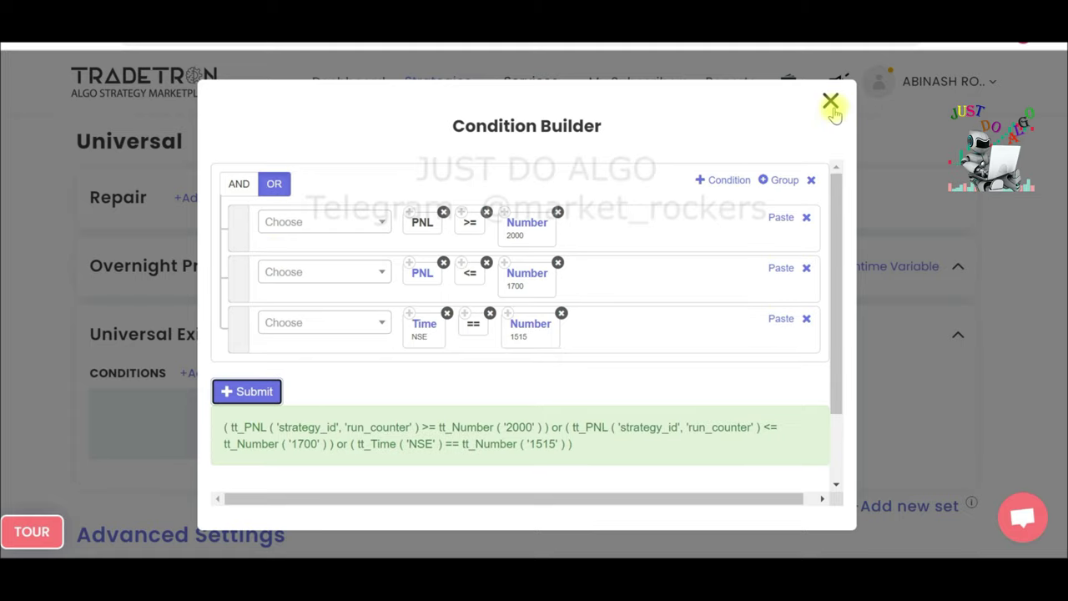
left_click(831, 101)
In Advanced Settings, set conditions to Check continuously and the start condition check after exchange open to 1 minute.
scroll(618, 372, "up", 1)
scroll(587, 432, "down", 10)
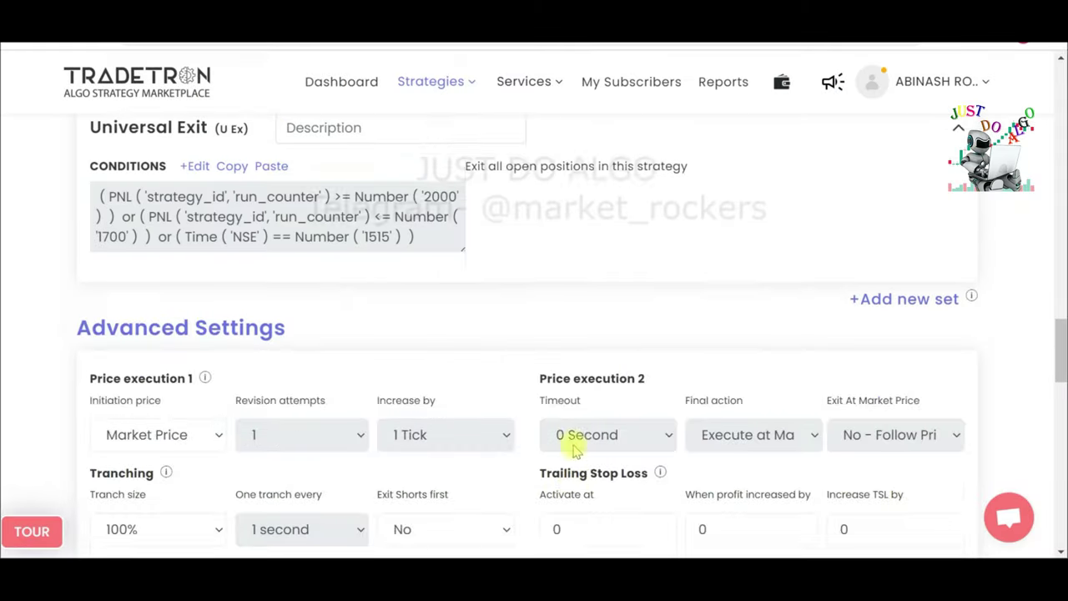
scroll(707, 273, "up", 1)
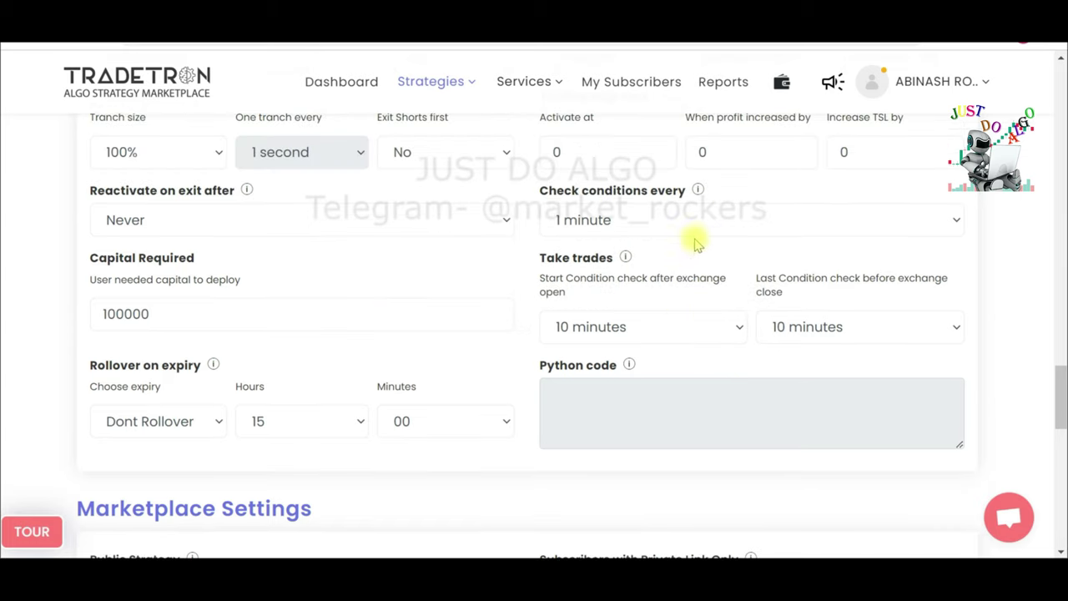
left_click(706, 219)
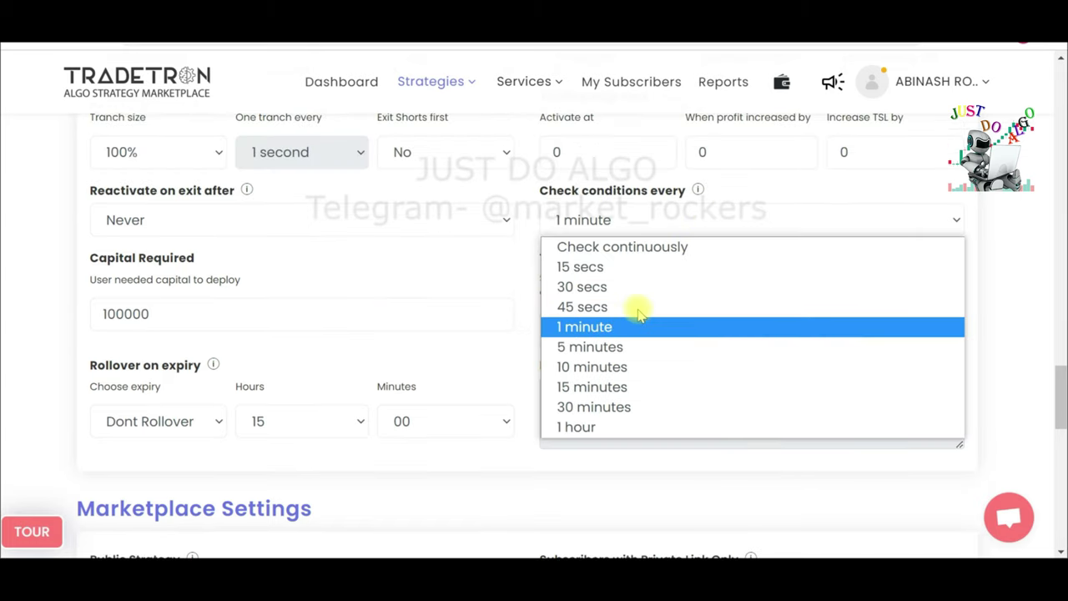
left_click(672, 246)
left_click(649, 332)
left_click(632, 353)
left_click(650, 330)
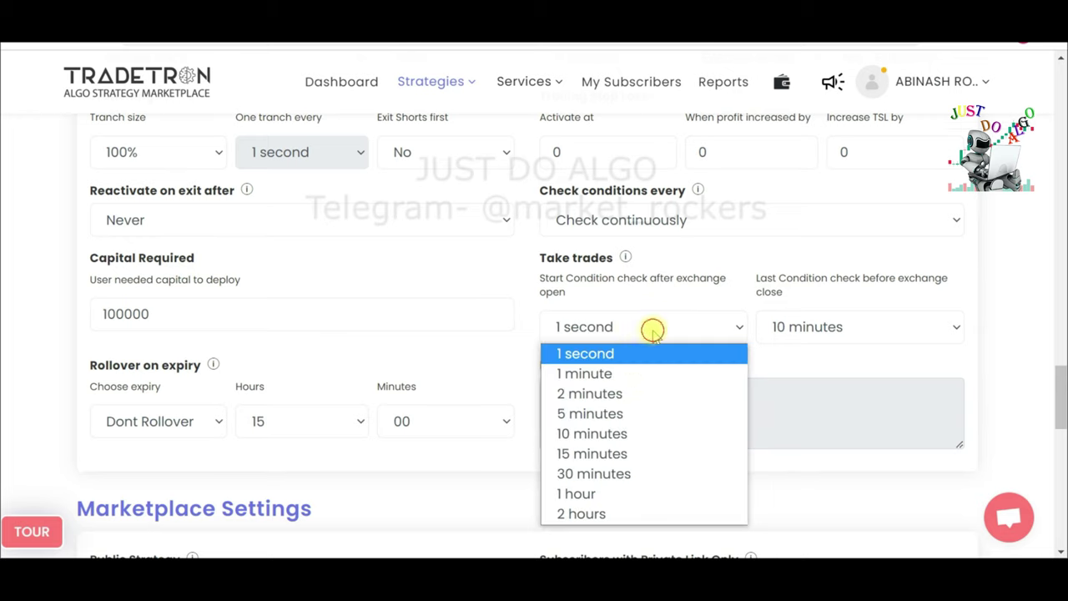
left_click(622, 373)
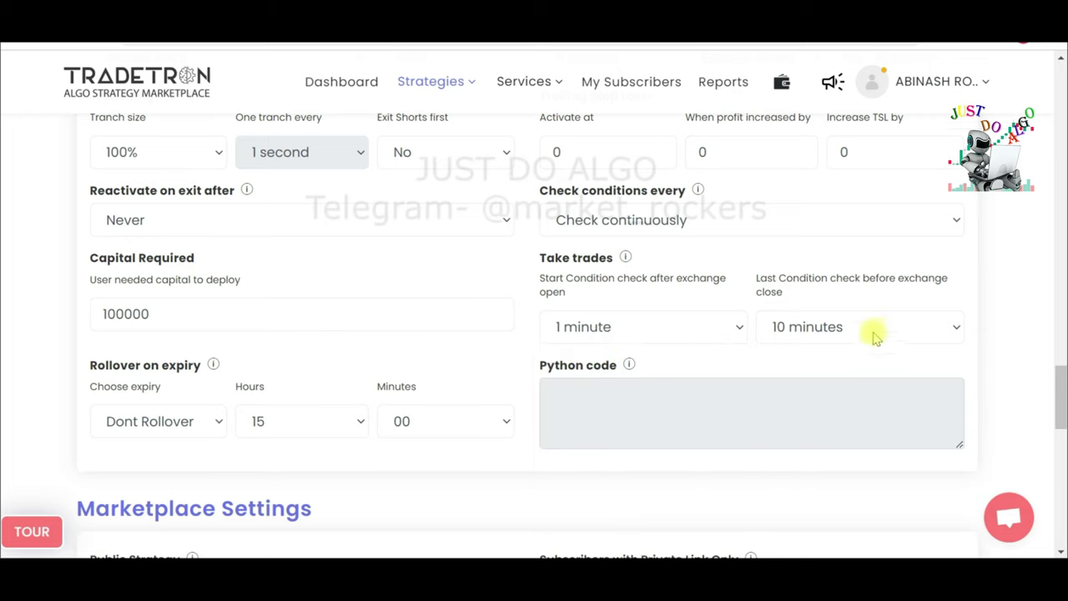
Save the updated strategy and dismiss the confirmation without deploying or backtesting.
scroll(322, 393, "down", 5)
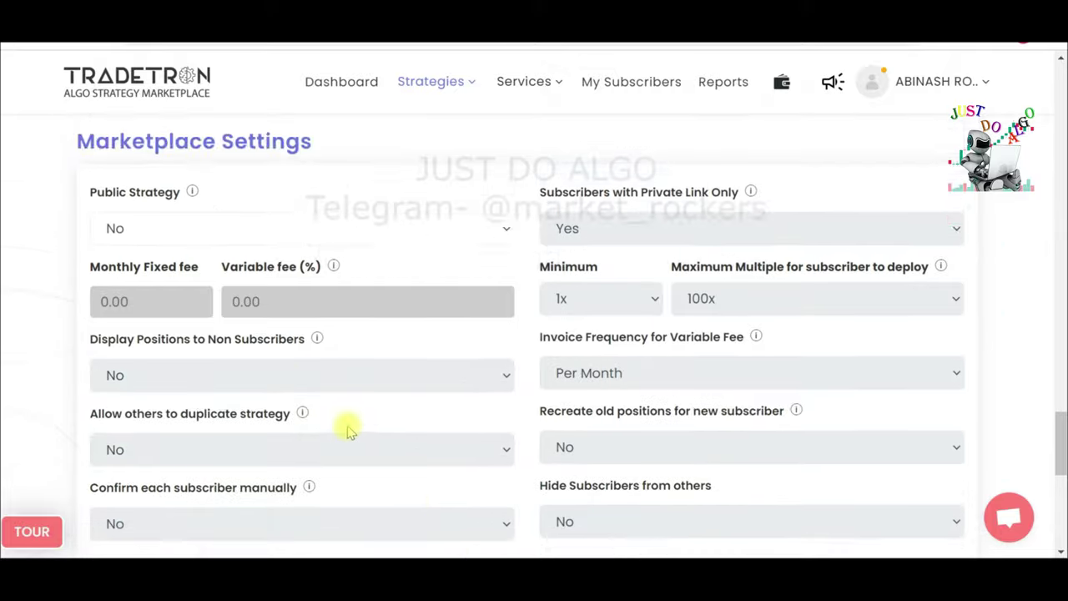
scroll(338, 423, "down", 3)
left_click(520, 383)
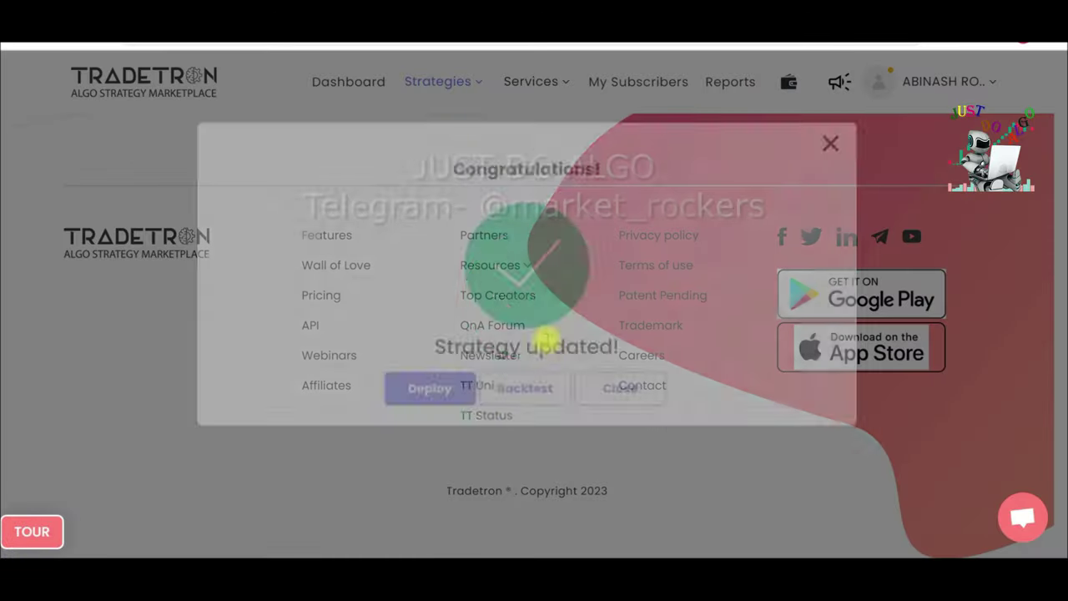
left_click(622, 415)
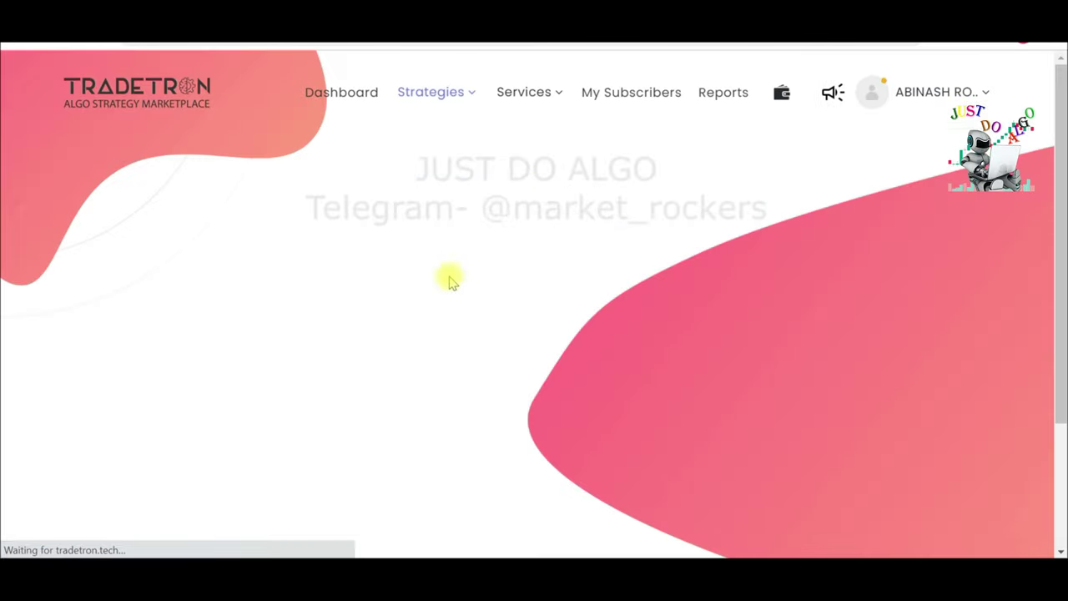